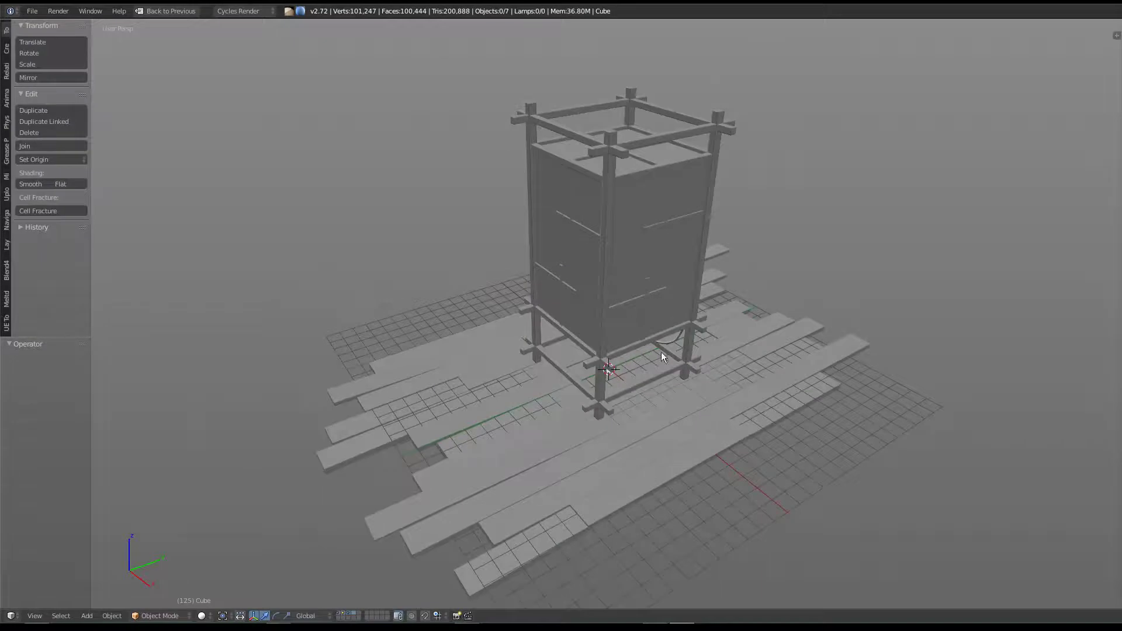
Step: Move the cable and its switch onto the first layer
mouse_move(661, 352)
middle_down()
mouse_move(625, 354)
mouse_move(740, 339)
mouse_move(584, 342)
mouse_move(427, 323)
mouse_move(656, 336)
mouse_move(718, 327)
mouse_move(573, 395)
mouse_move(573, 335)
mouse_move(602, 335)
mouse_move(617, 365)
mouse_move(615, 417)
mouse_move(641, 340)
mouse_move(607, 492)
middle_up()
scroll(608, 492, up, 3)
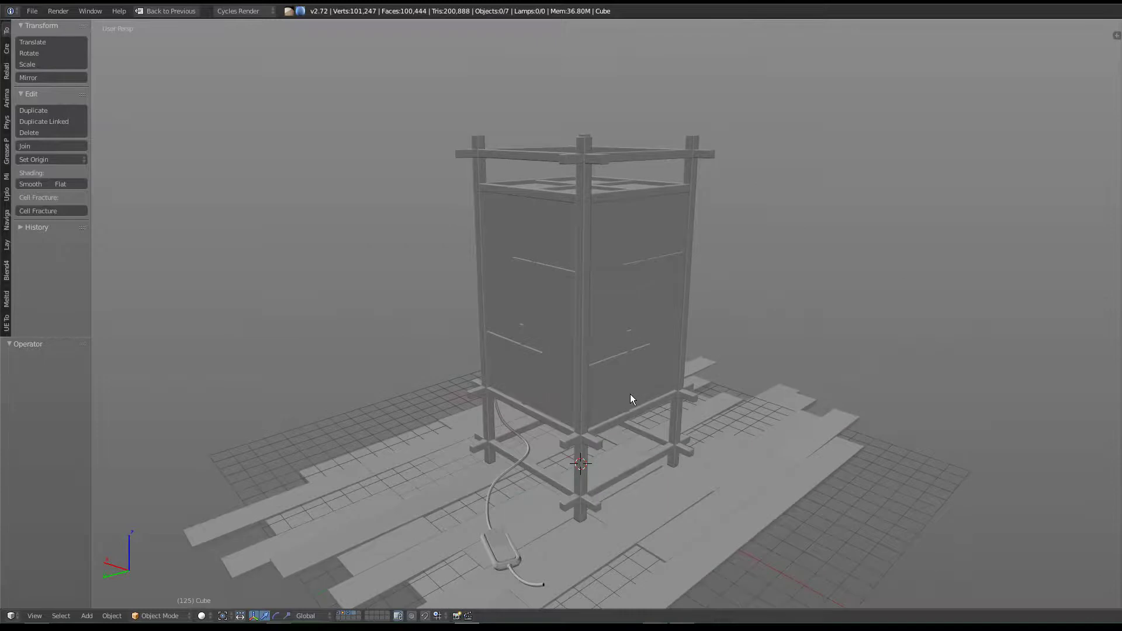
mouse_move(634, 418)
middle_down()
mouse_move(643, 467)
mouse_move(822, 429)
mouse_move(763, 391)
mouse_move(440, 378)
mouse_move(540, 451)
mouse_move(513, 383)
middle_up()
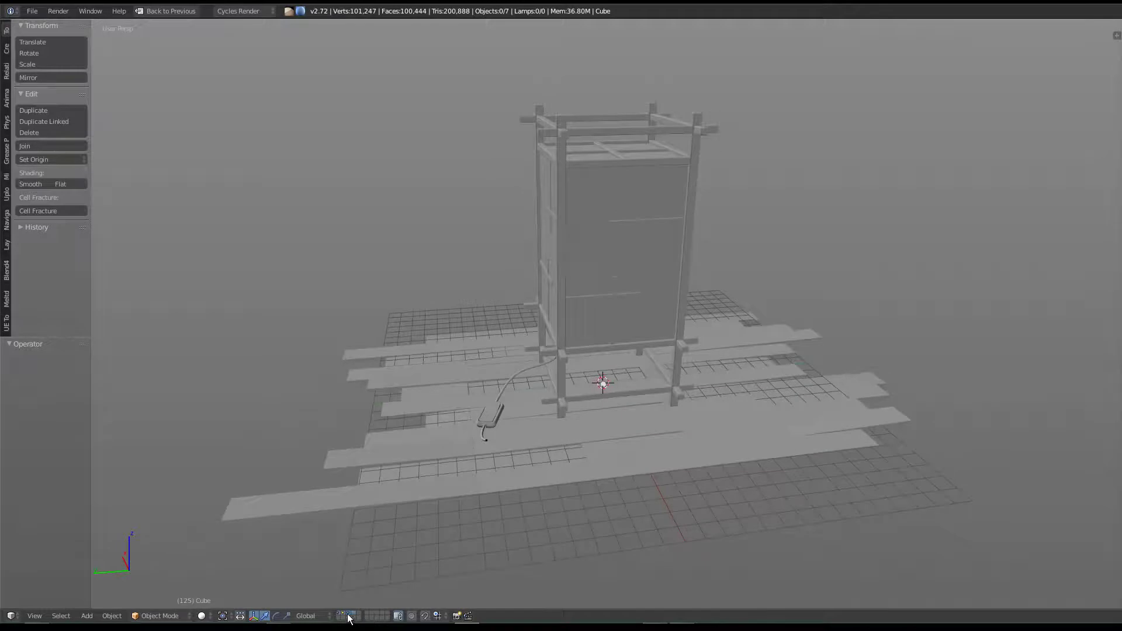
click(352, 617)
right_click(509, 388)
key(a)
key(b)
drag(415, 214, 598, 458)
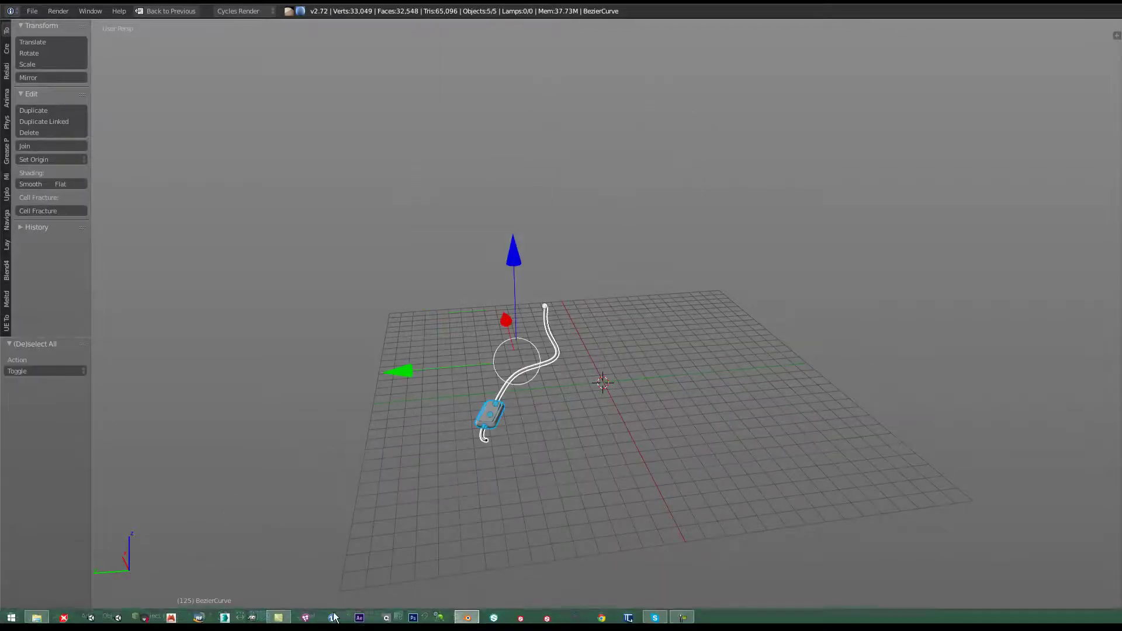
key(m)
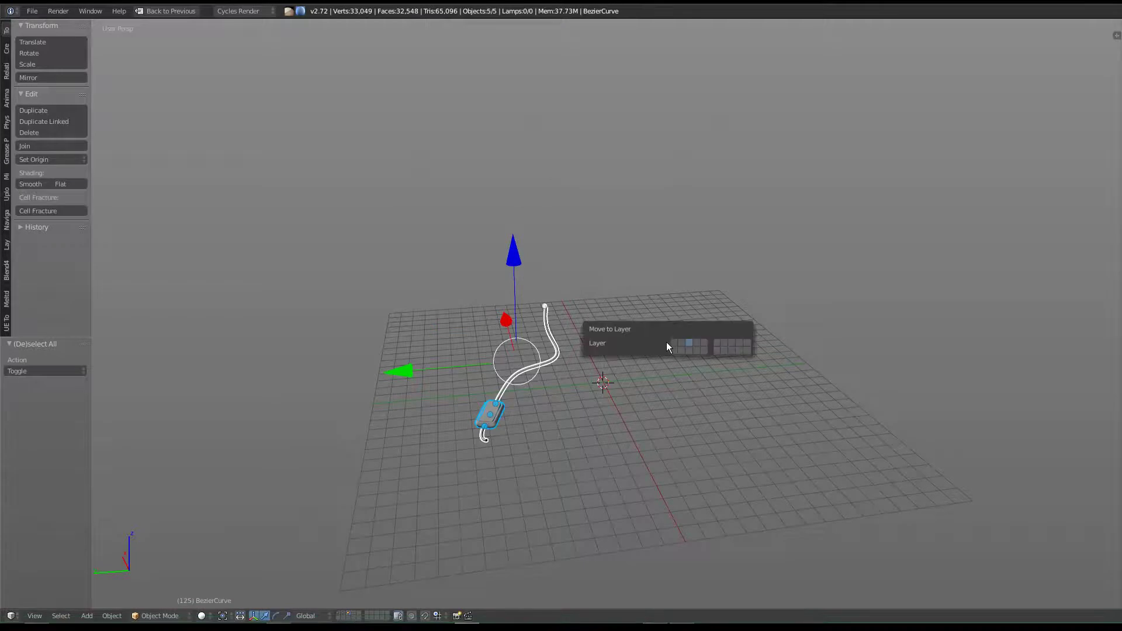
click(673, 344)
Step: Move the floor planks onto the first layer with the tower
click(345, 613)
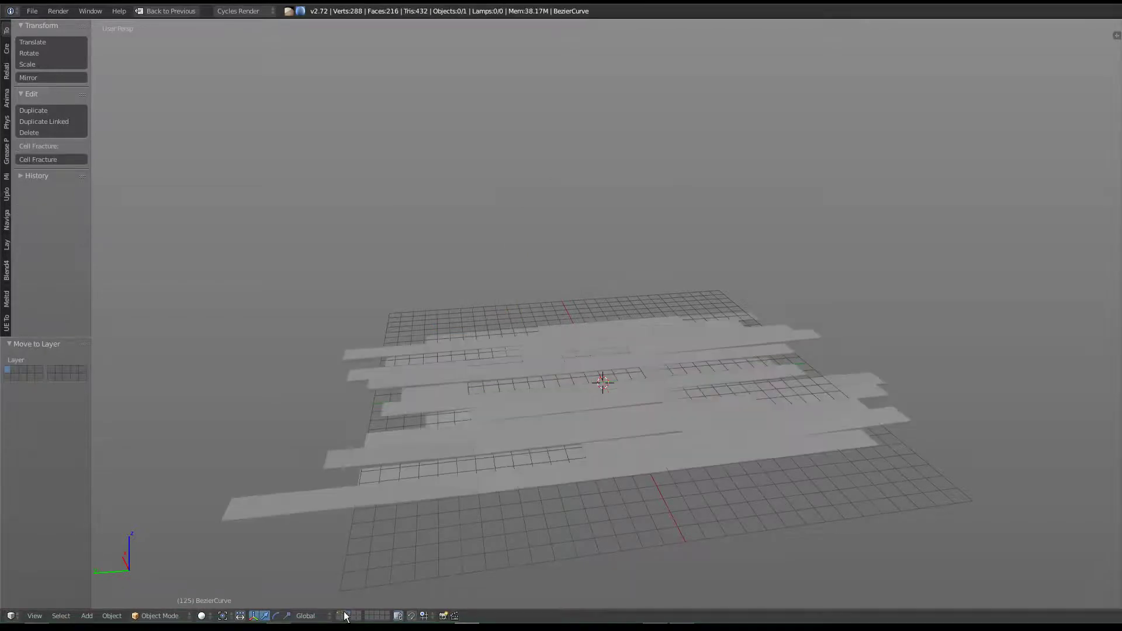
right_click(556, 374)
key(m)
key(1)
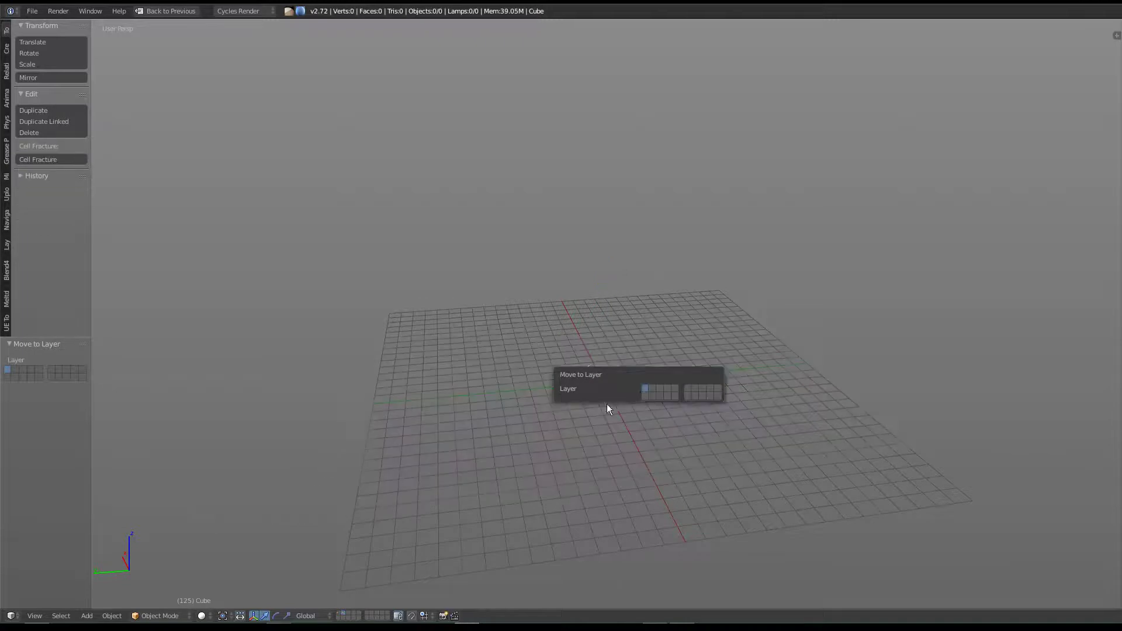
Step: Duplicate all seven scene objects in place and send the copies to another layer
click(340, 613)
middle_drag(573, 420, 580, 399)
key(a)
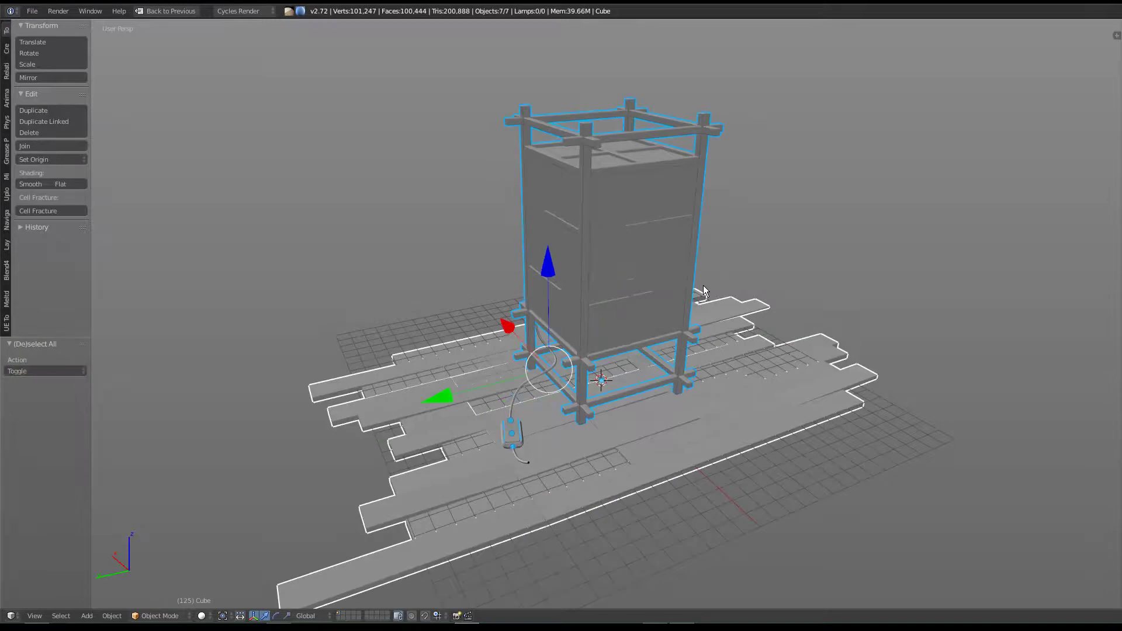
key(shift+d)
right_click(703, 285)
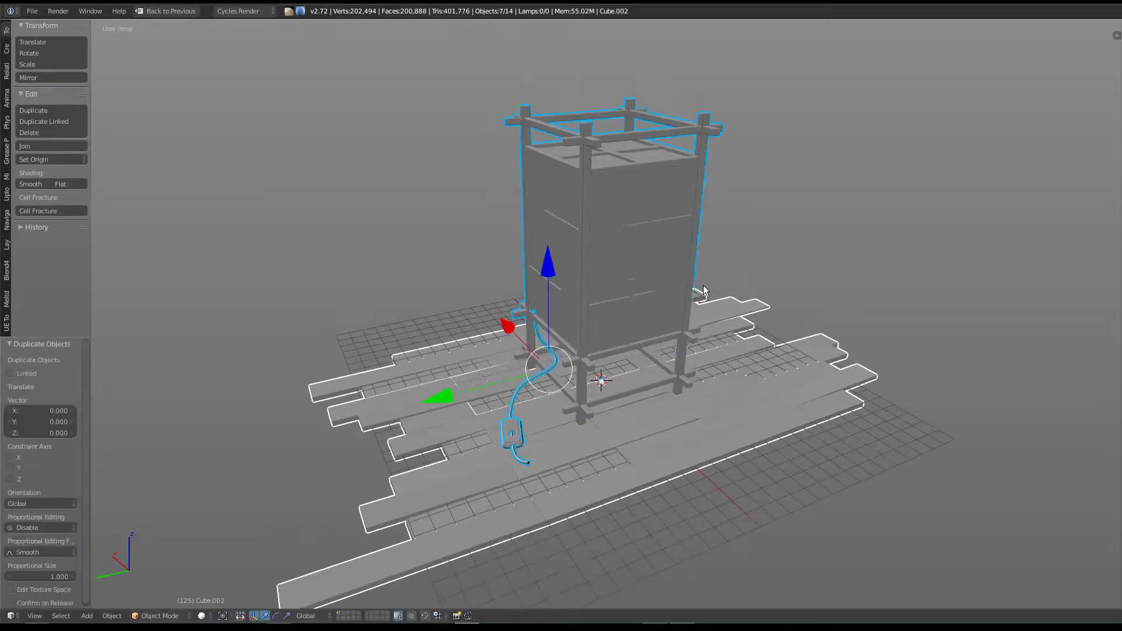
key(m)
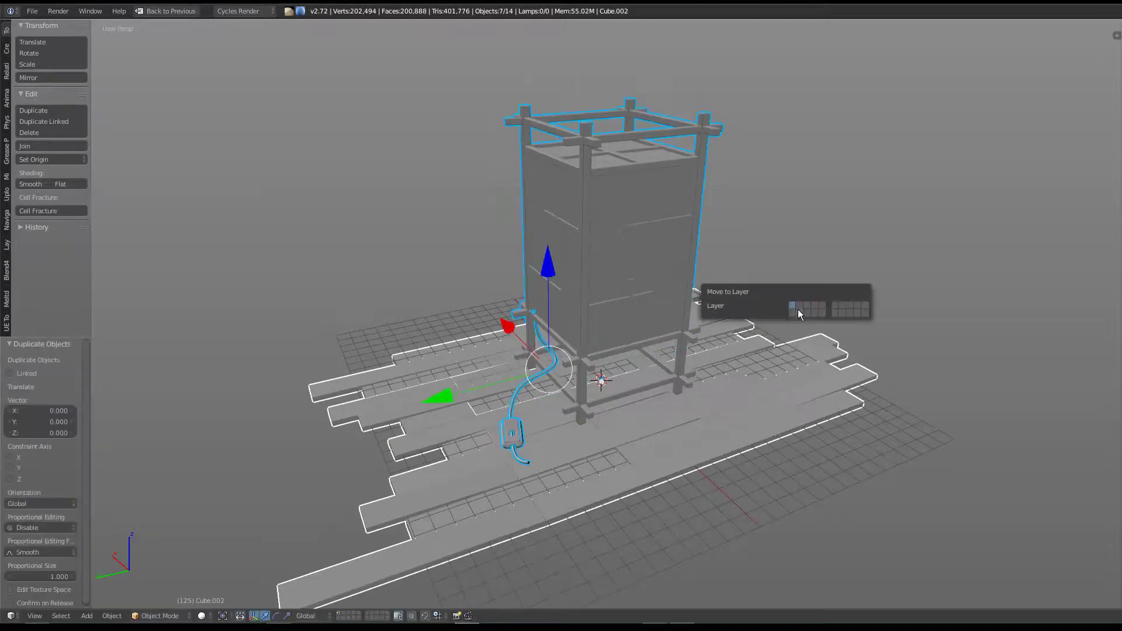
click(797, 310)
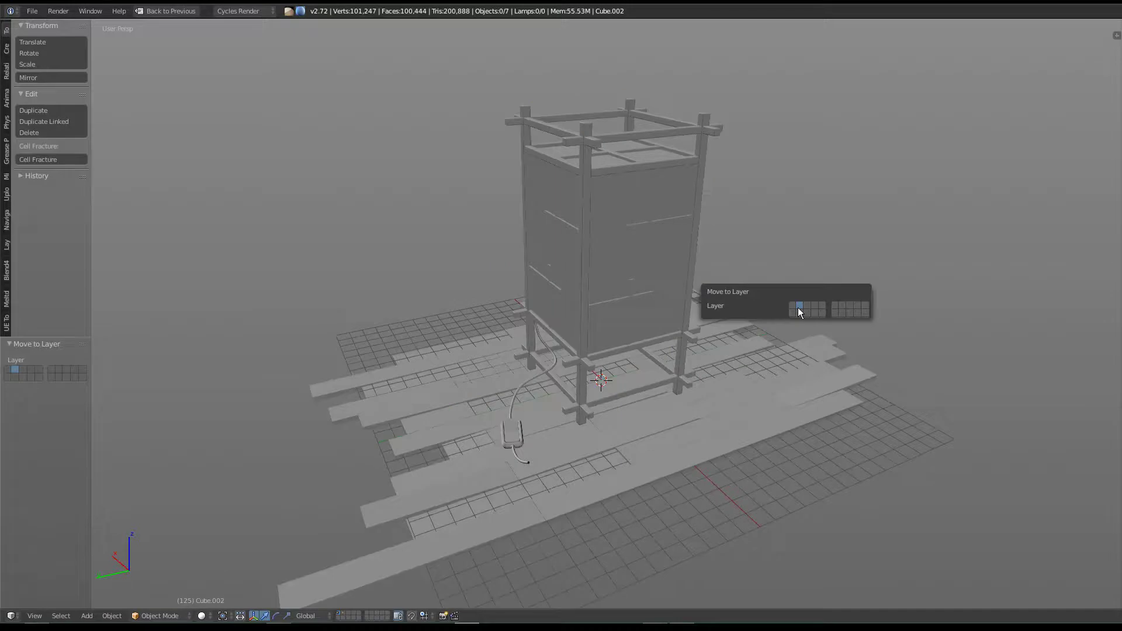
Step: Inspect the scene from several angles and check the floor planks' mesh in edit mode
key(a)
click(344, 614)
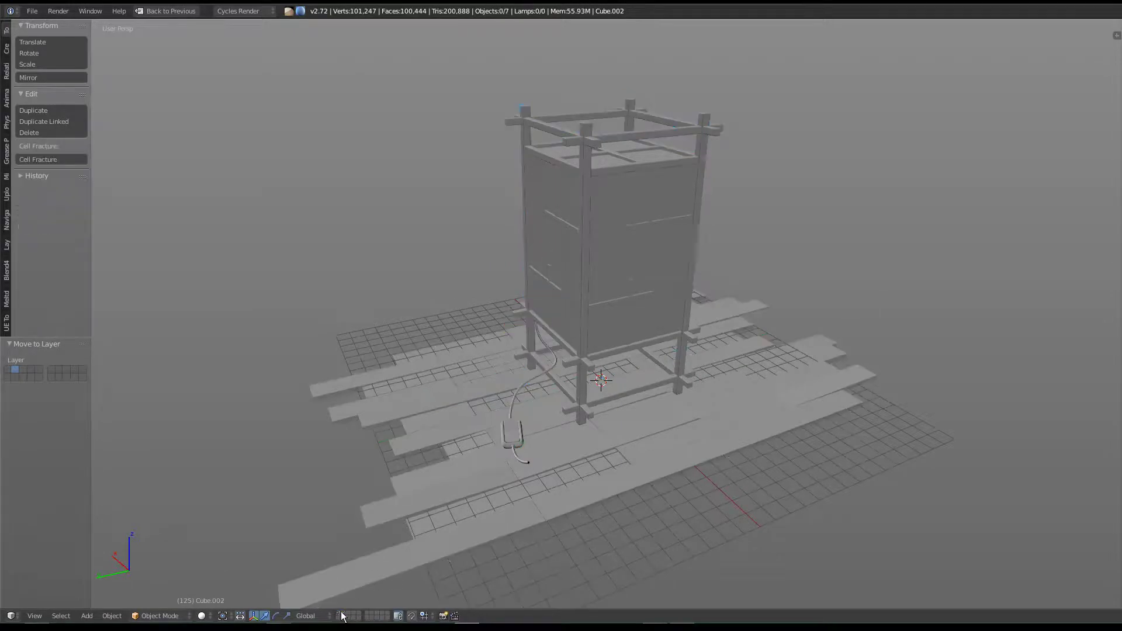
middle_drag(570, 437, 589, 387)
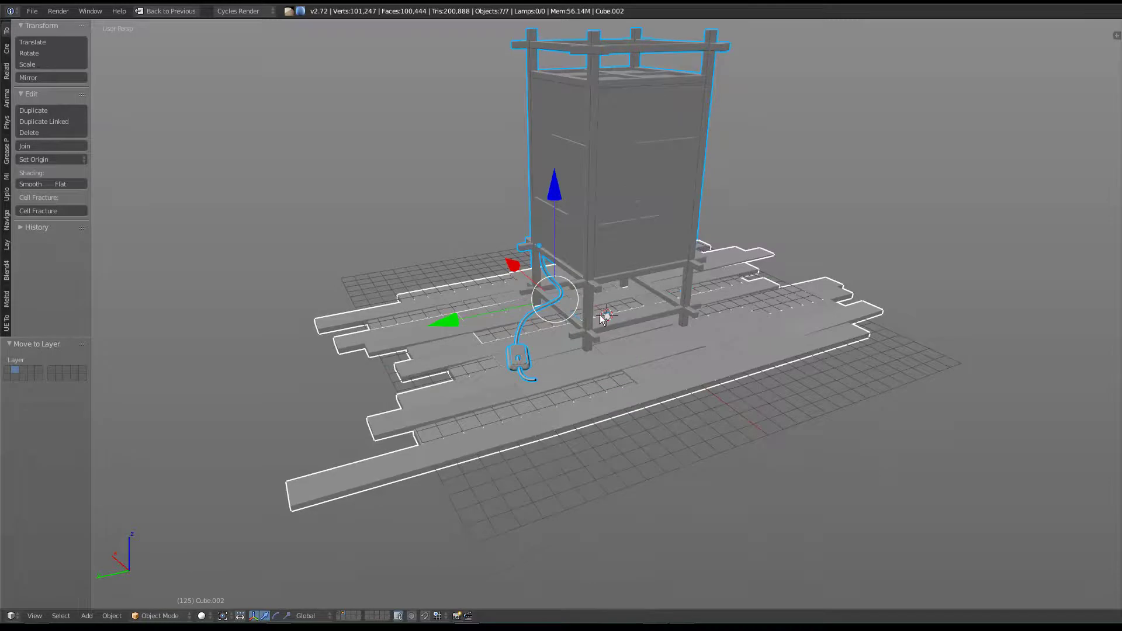
middle_drag(602, 318, 335, 587)
key(period)
right_click(562, 378)
mouse_move(562, 378)
middle_down()
mouse_move(633, 391)
mouse_move(897, 388)
mouse_move(660, 397)
middle_up()
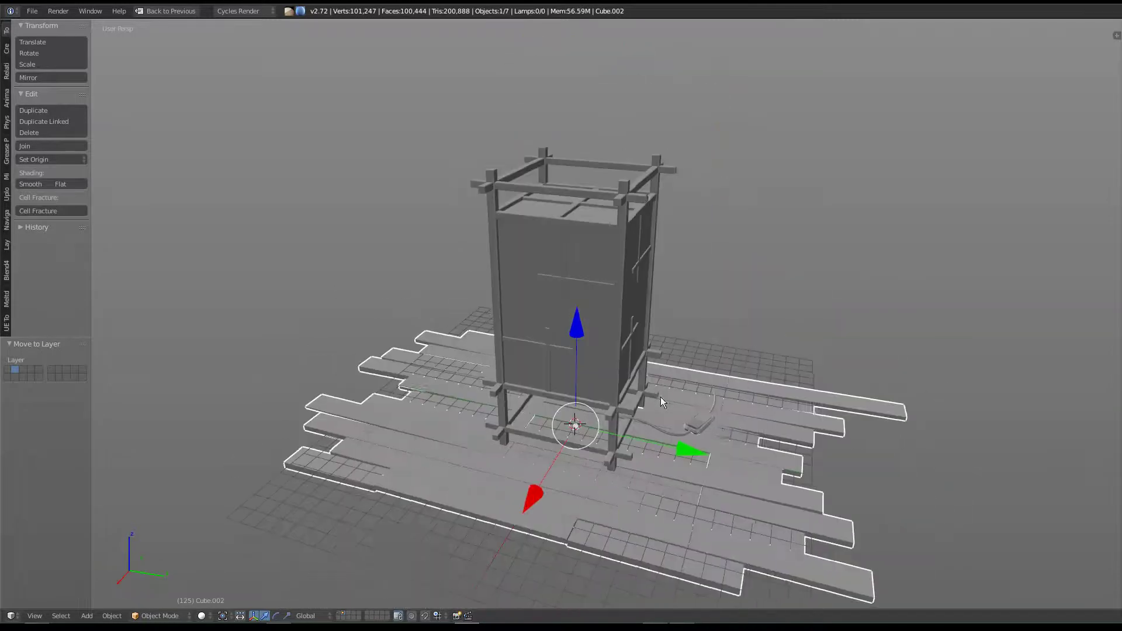
middle_drag(722, 429, 521, 416)
mouse_move(458, 451)
middle_down()
mouse_move(485, 464)
mouse_move(616, 331)
mouse_move(630, 393)
middle_up()
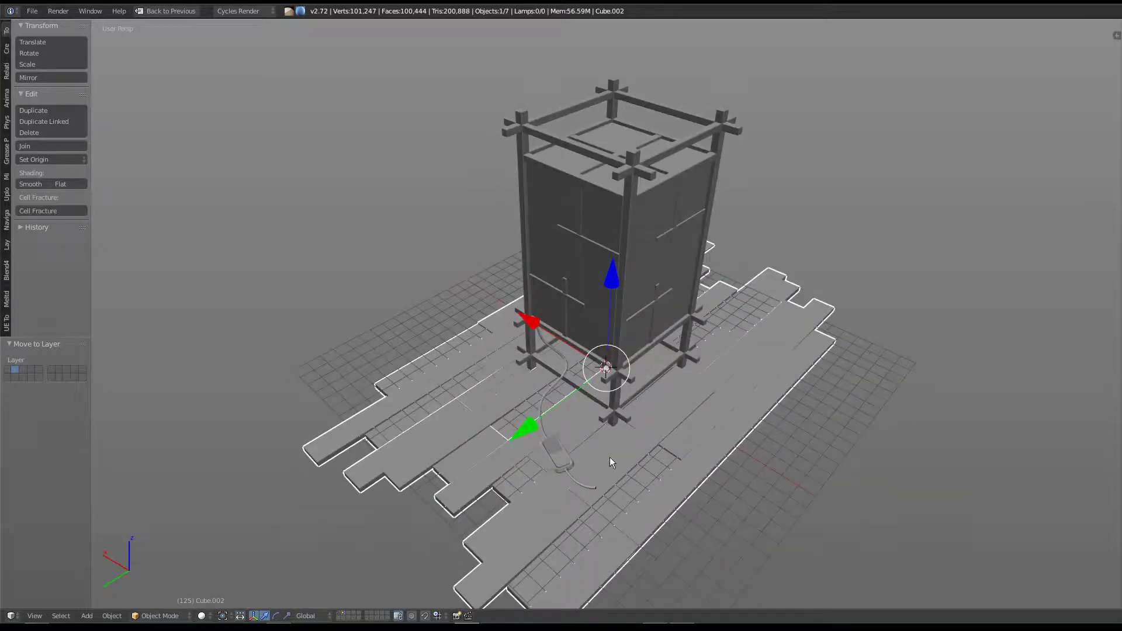
middle_drag(610, 458, 669, 501)
key(Tab)
mouse_move(657, 436)
middle_down()
mouse_move(655, 391)
mouse_move(626, 390)
mouse_move(657, 411)
mouse_move(663, 501)
mouse_move(711, 362)
mouse_move(684, 338)
mouse_move(674, 408)
mouse_move(713, 418)
mouse_move(715, 377)
middle_up()
key(Tab)
key(Tab)
key(Tab)
Step: Inspect the tower base, cable and switch close up, then select the cable and restore the layout
scroll(616, 377, up, 1)
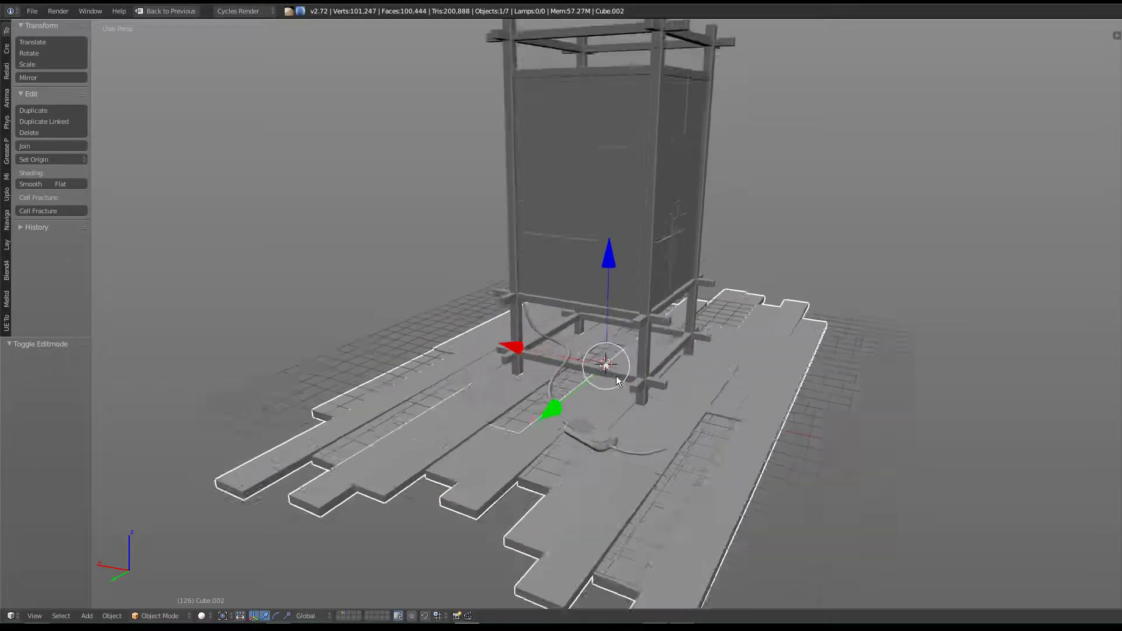
scroll(602, 436, up, 1)
scroll(589, 386, up, 1)
scroll(597, 349, up, 1)
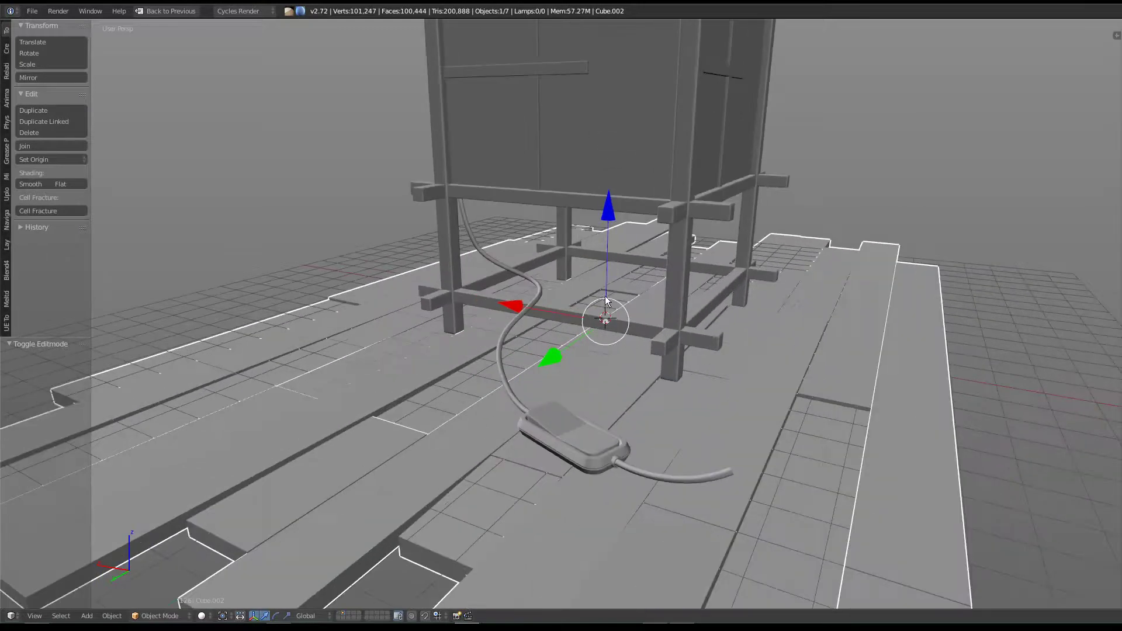
middle_drag(597, 349, 660, 365)
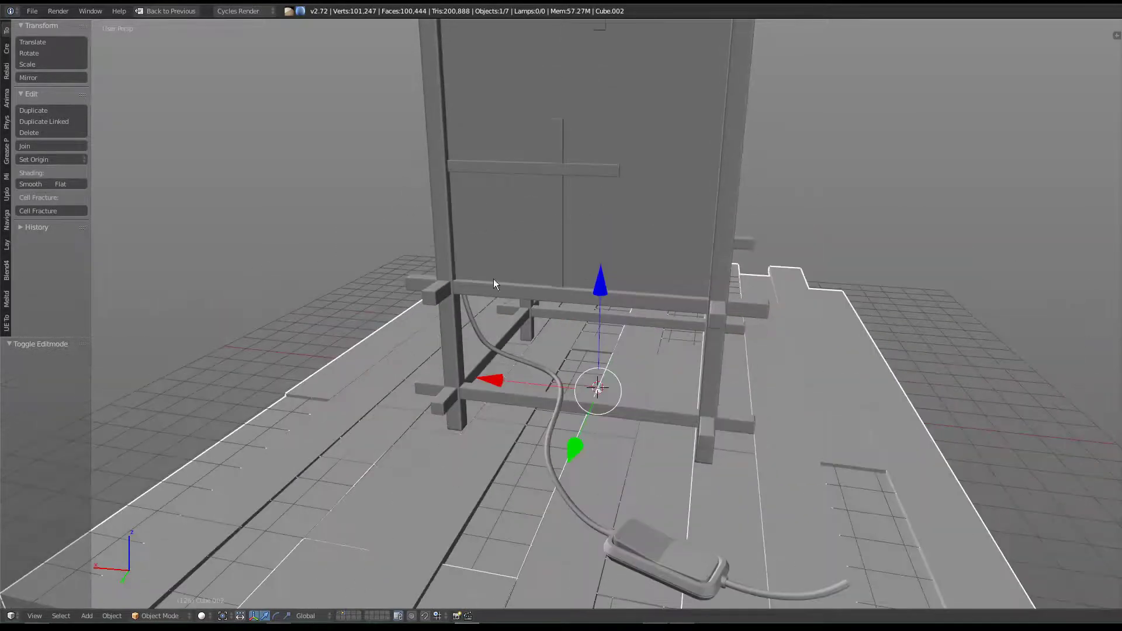
scroll(493, 279, down, 2)
scroll(557, 392, down, 2)
middle_drag(558, 392, 562, 310)
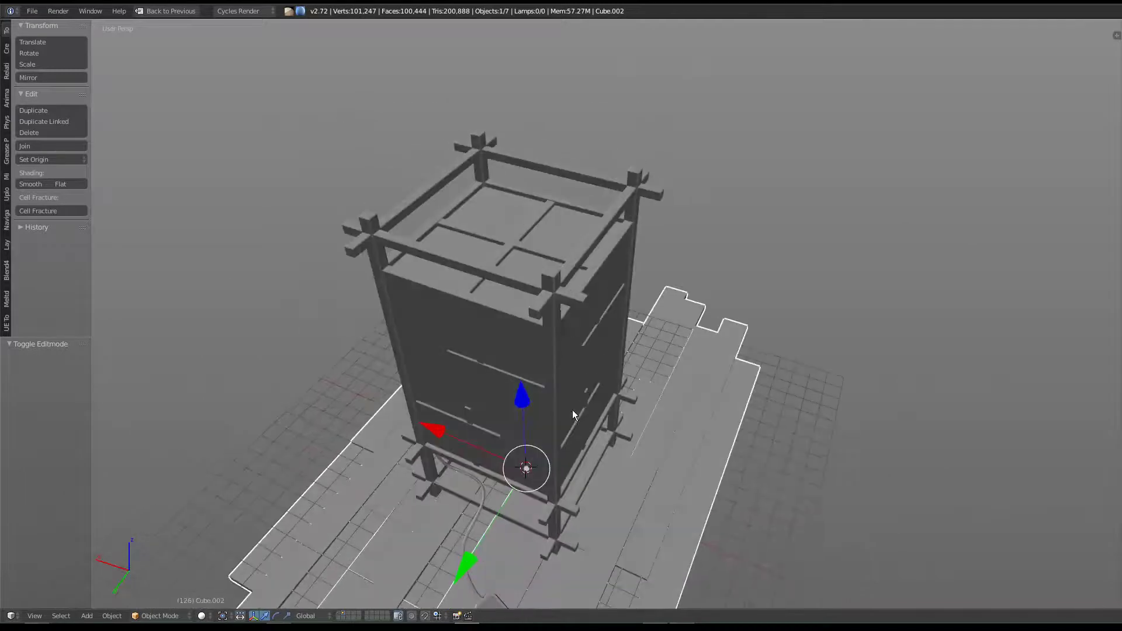
middle_drag(572, 409, 548, 463)
scroll(548, 464, up, 2)
scroll(550, 486, up, 2)
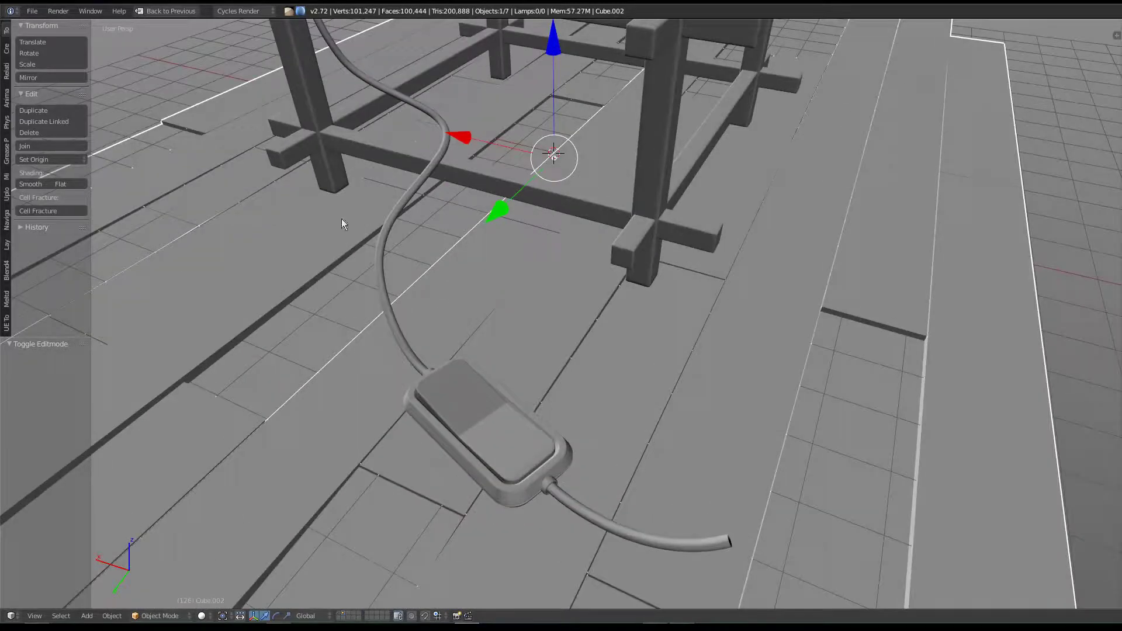
mouse_move(544, 433)
middle_down()
mouse_move(552, 406)
mouse_move(599, 422)
middle_up()
right_click(585, 426)
key(ctrl+Up)
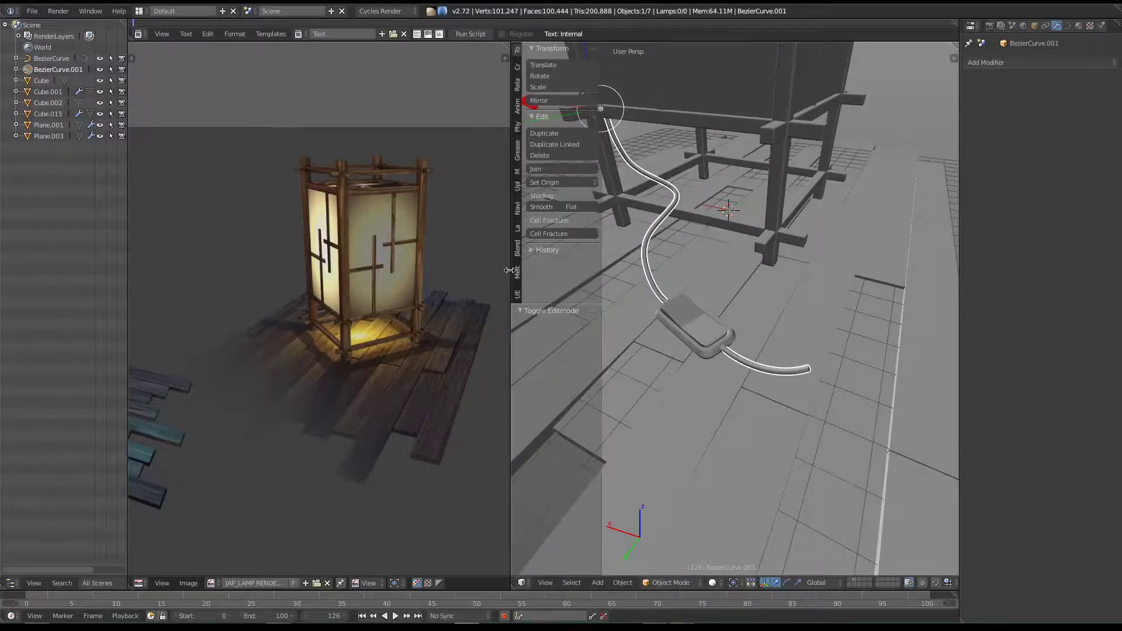
Step: Set the cable curve's preview resolution to 15 and view it up close in wireframe
drag(511, 275, 318, 280)
middle_drag(605, 292, 619, 275)
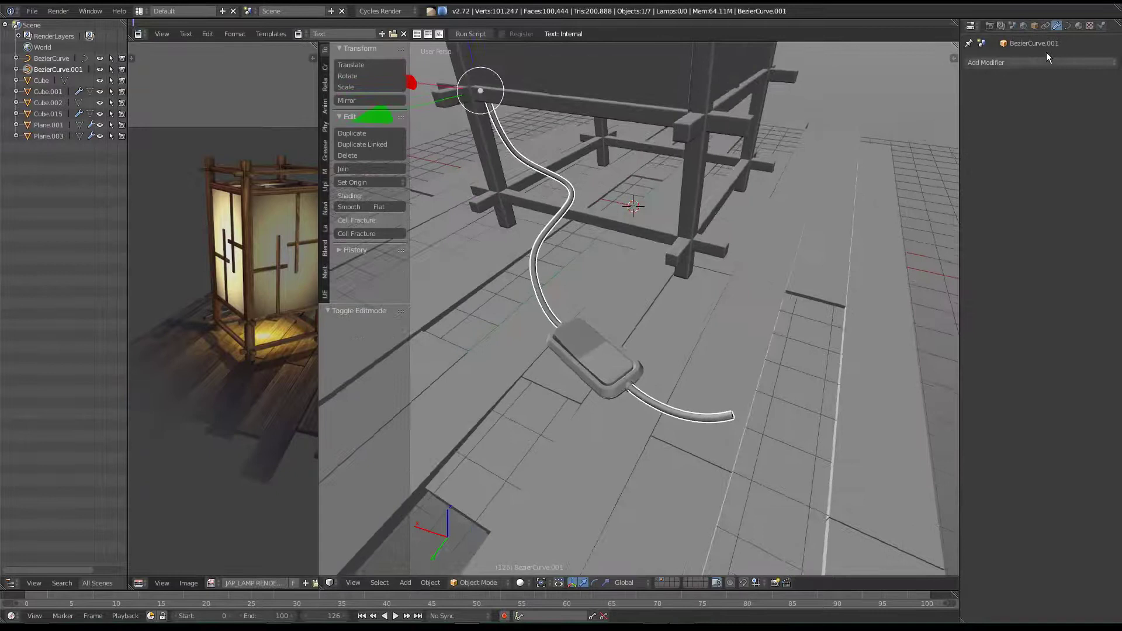
click(1066, 26)
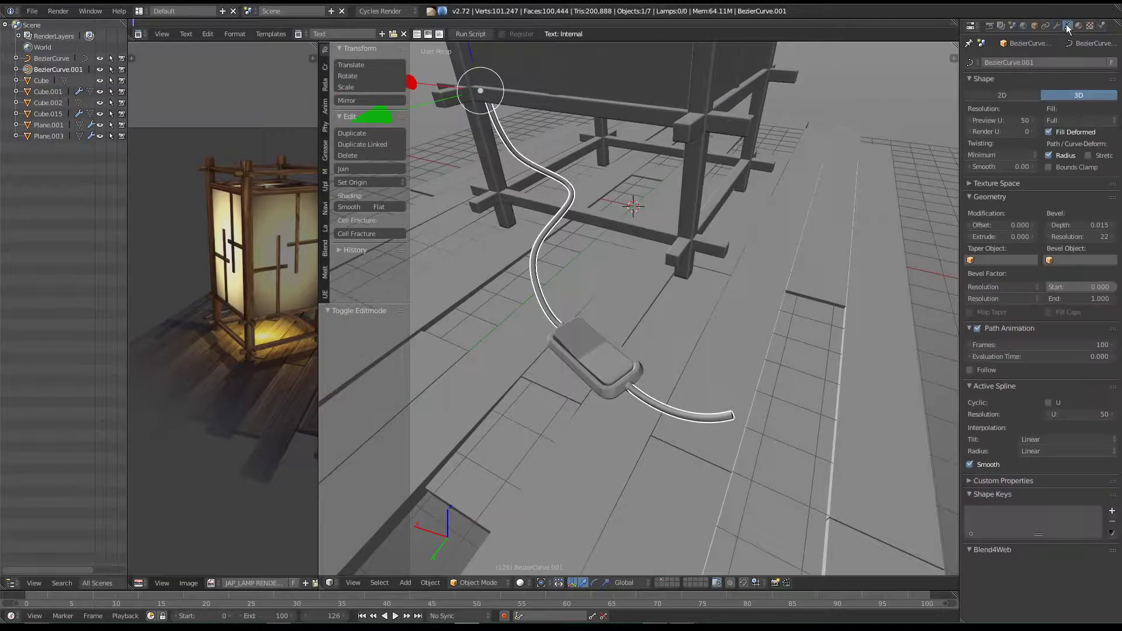
click(1004, 121)
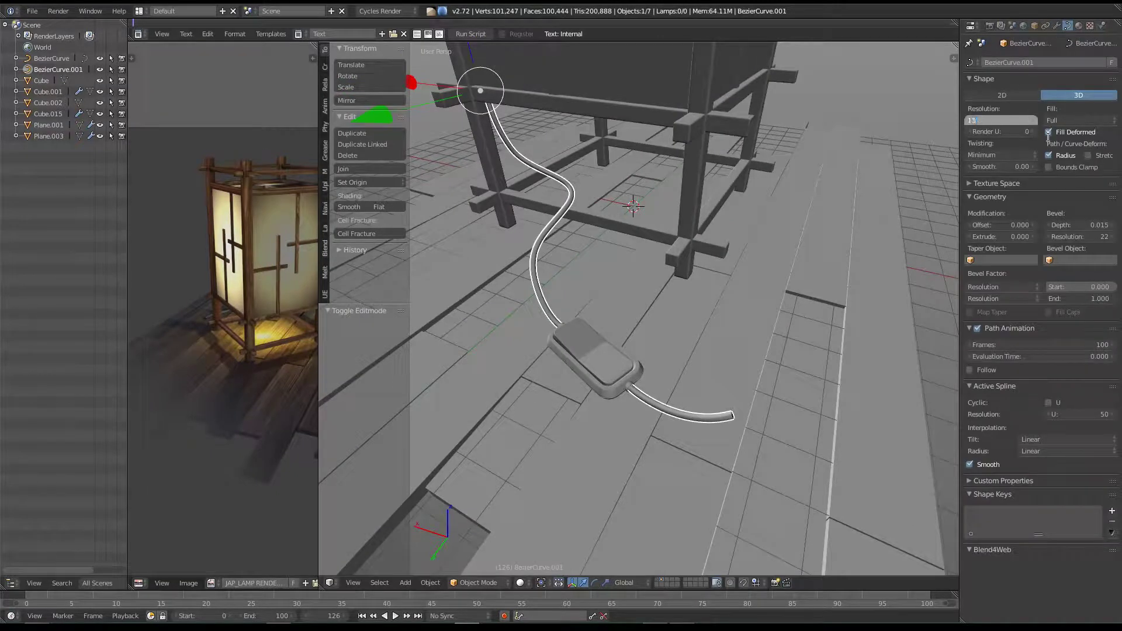
key(Return)
middle_drag(646, 261, 545, 196)
scroll(611, 233, up, 4)
key(z)
scroll(542, 219, up, 3)
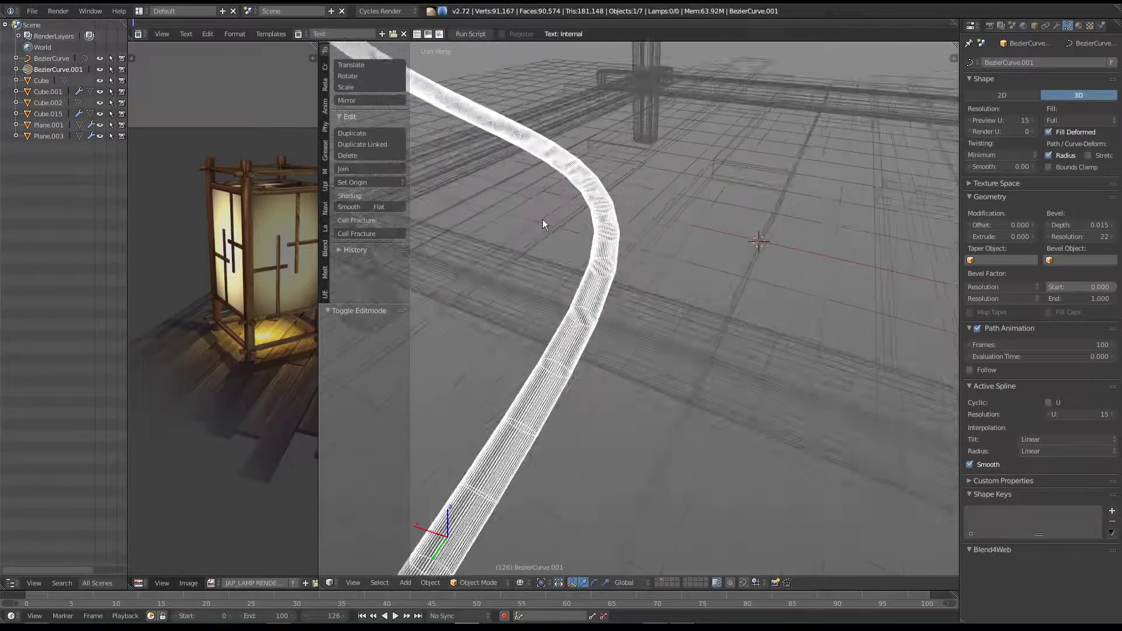
scroll(542, 219, up, 2)
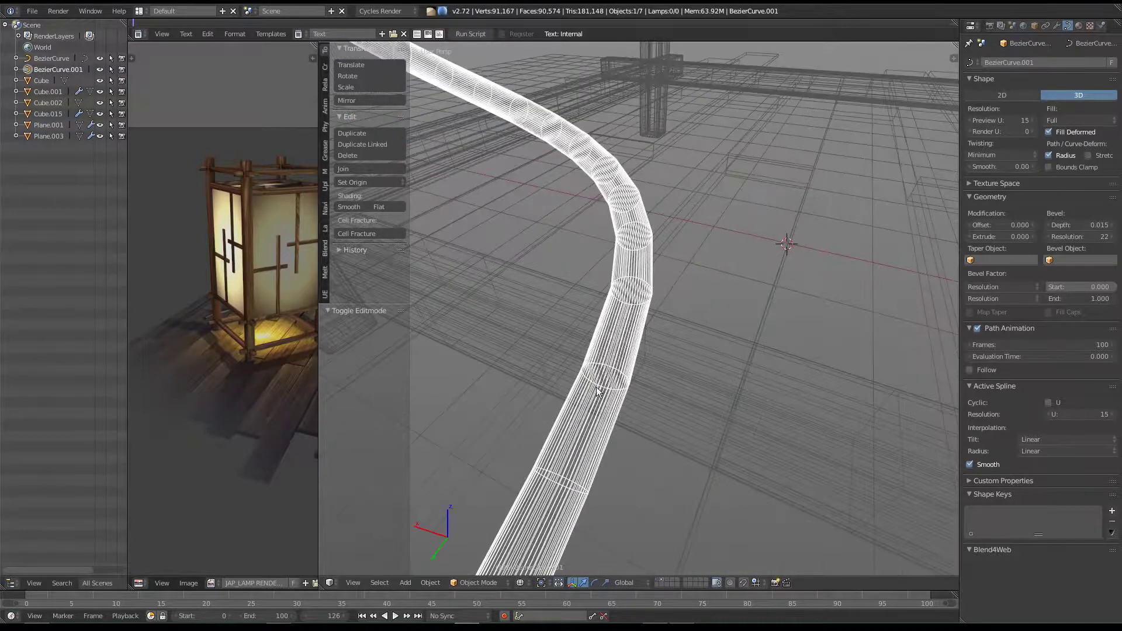
scroll(475, 234, down, 5)
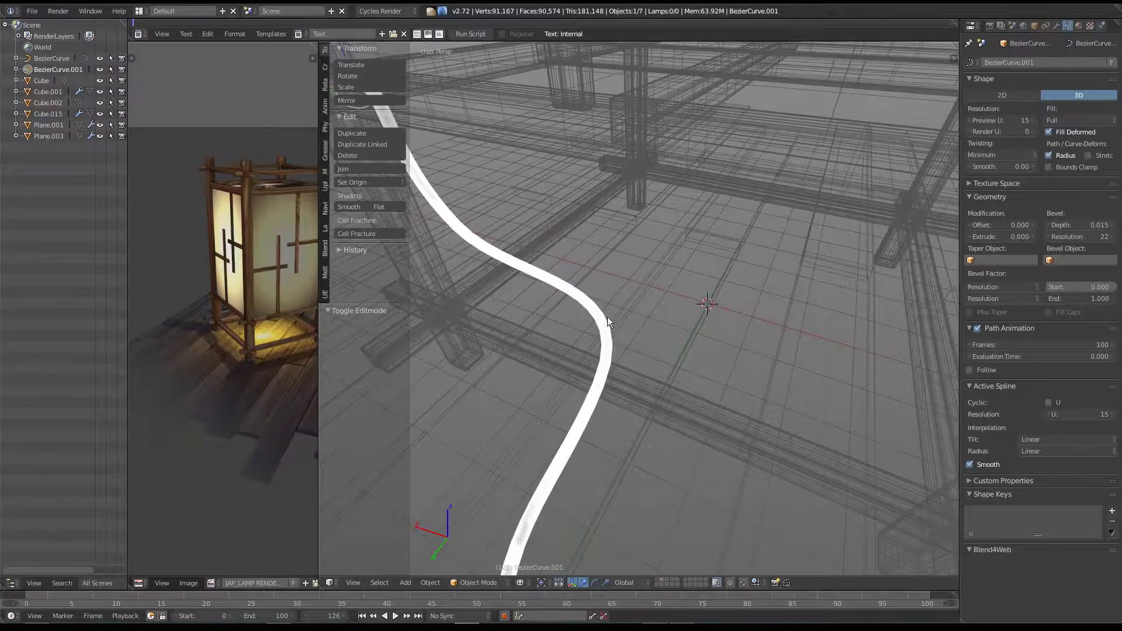
Step: Lower the cable's bevel resolution to 2 and return to solid shading
middle_drag(708, 283, 675, 303)
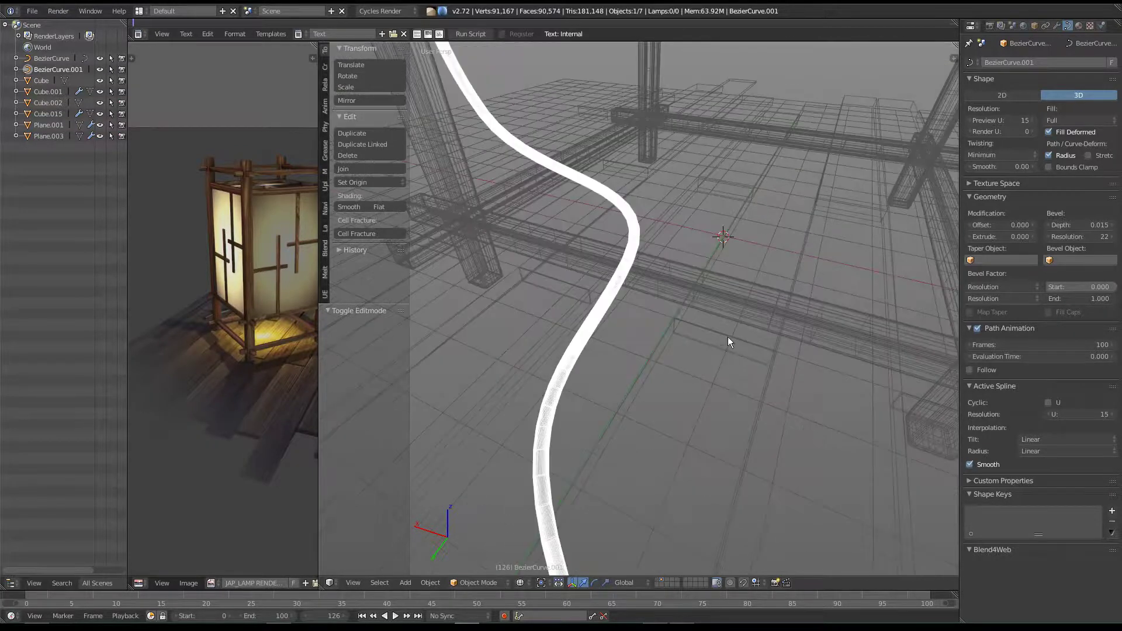
middle_drag(727, 336, 771, 324)
click(1103, 237)
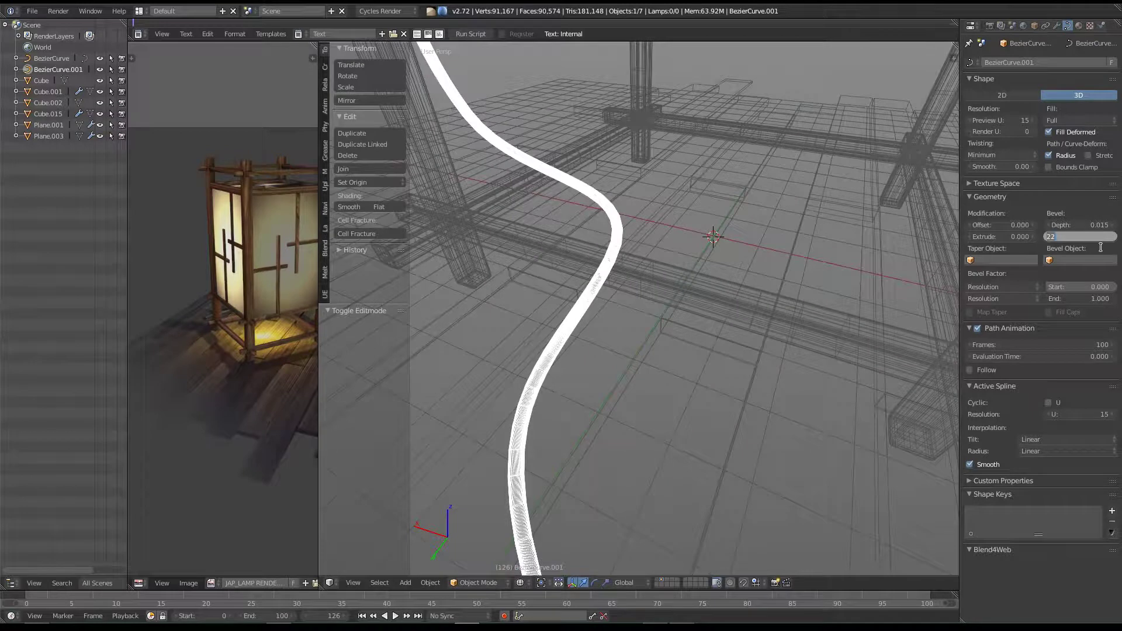
text(2)
key(Return)
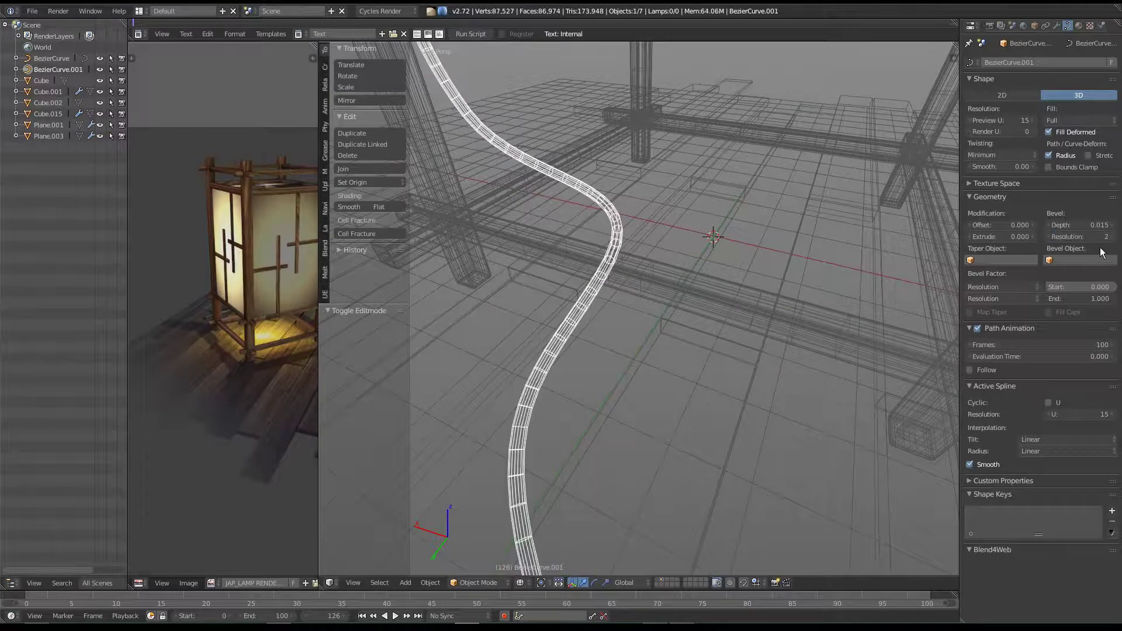
mouse_move(633, 326)
middle_down()
mouse_move(666, 281)
mouse_move(714, 317)
middle_up()
key(z)
mouse_move(638, 367)
middle_down()
mouse_move(631, 345)
mouse_move(640, 418)
mouse_move(661, 370)
middle_up()
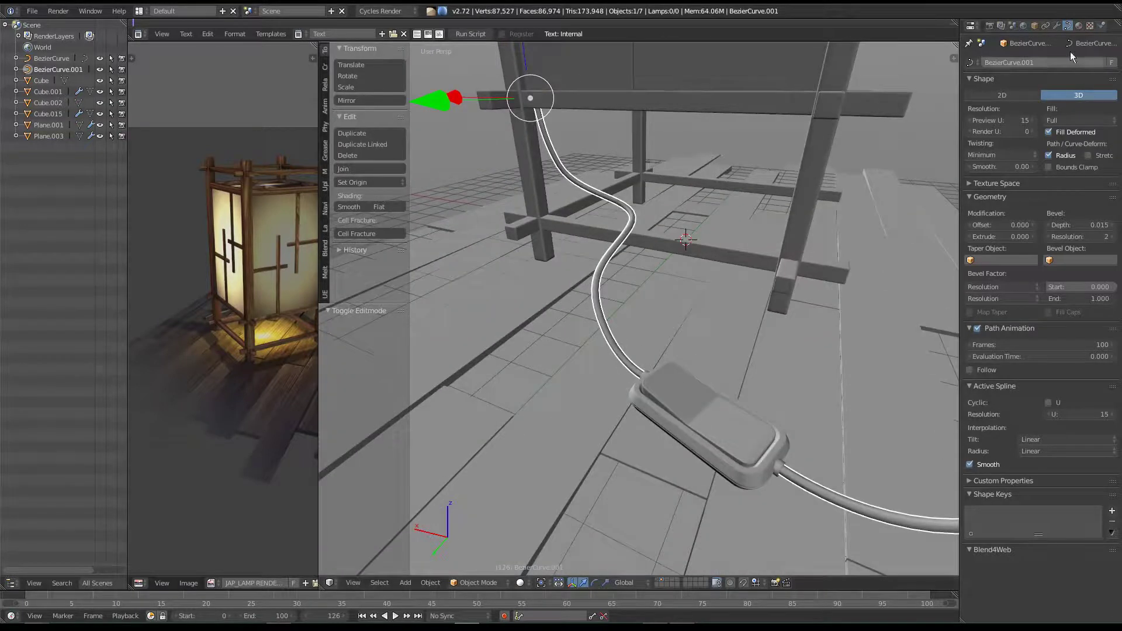
Step: Convert the cable curve to a mesh and inspect its density in edit mode
key(alt+c)
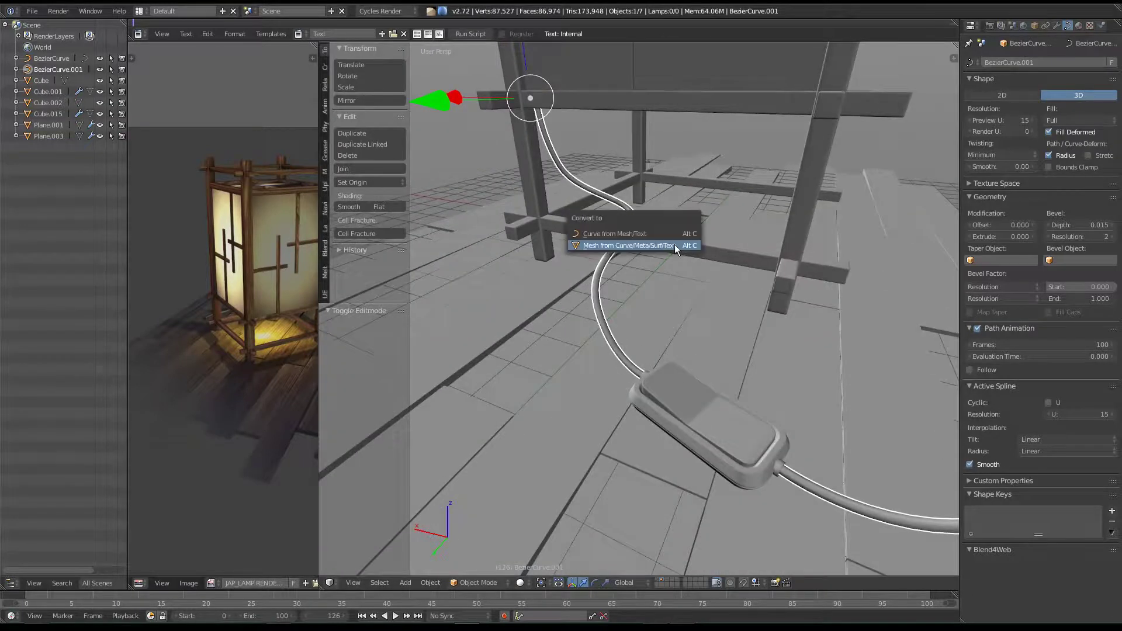
click(590, 246)
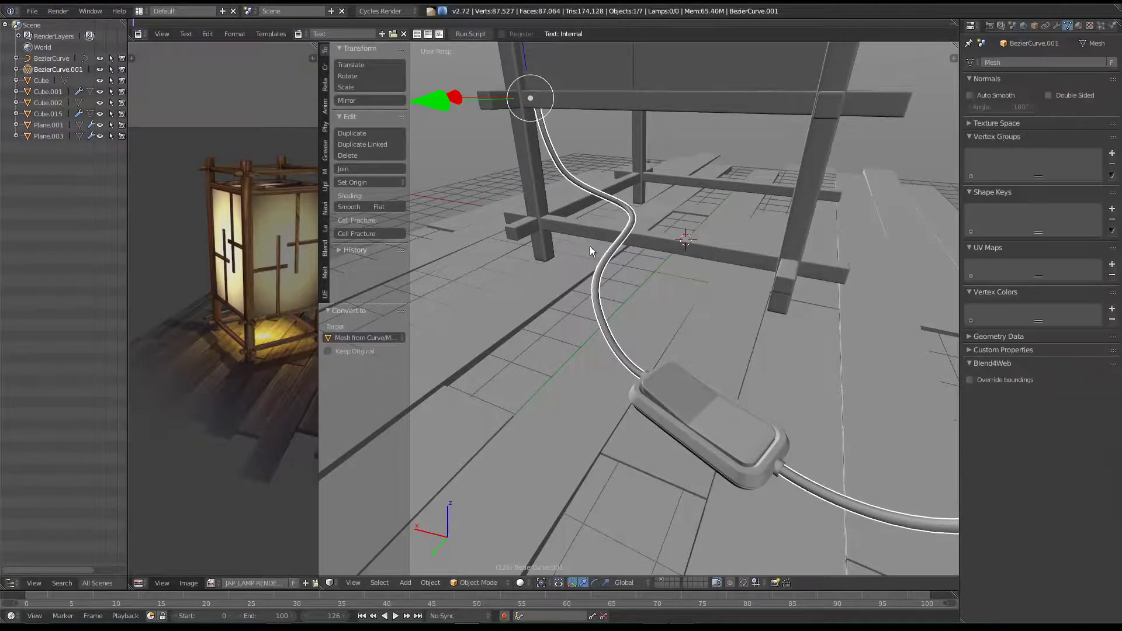
key(Tab)
mouse_move(600, 300)
middle_down()
mouse_move(673, 352)
mouse_move(547, 351)
mouse_move(614, 370)
mouse_move(600, 371)
mouse_move(634, 361)
middle_up()
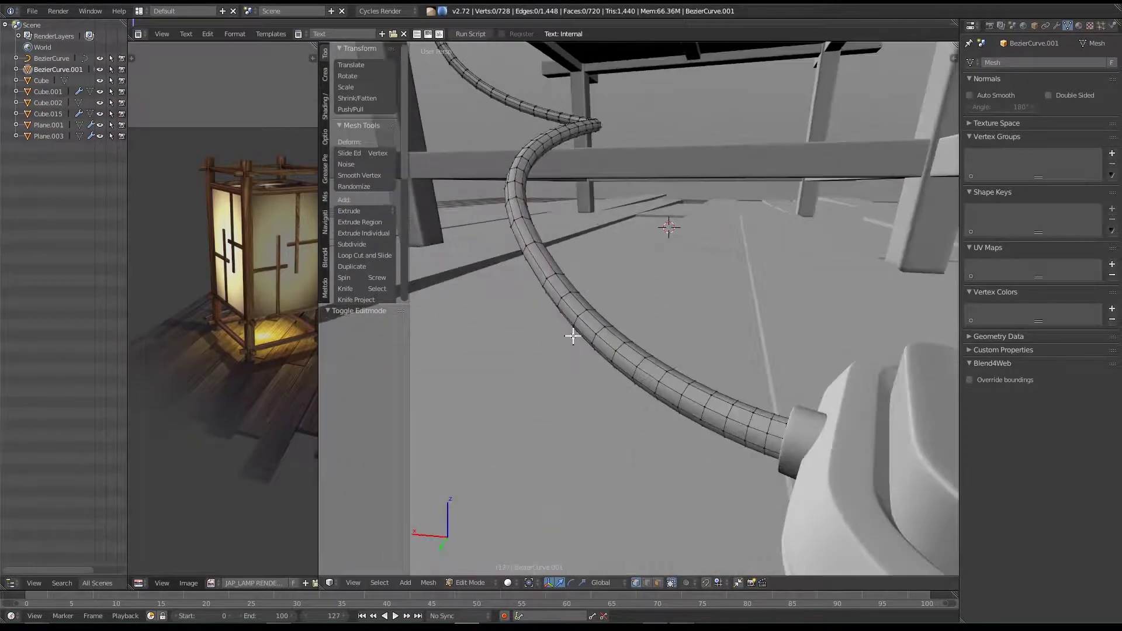
key(Tab)
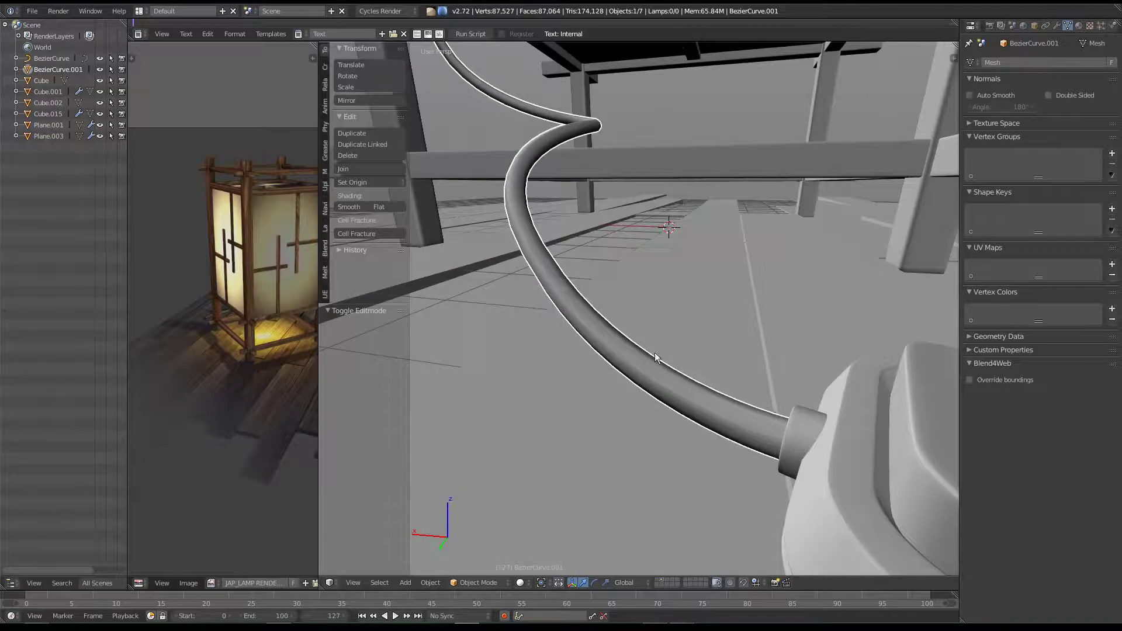
middle_drag(655, 352, 643, 338)
Step: Undo the conversion and set the curve's preview resolution to 10 and bevel resolution to 1
key(Left)
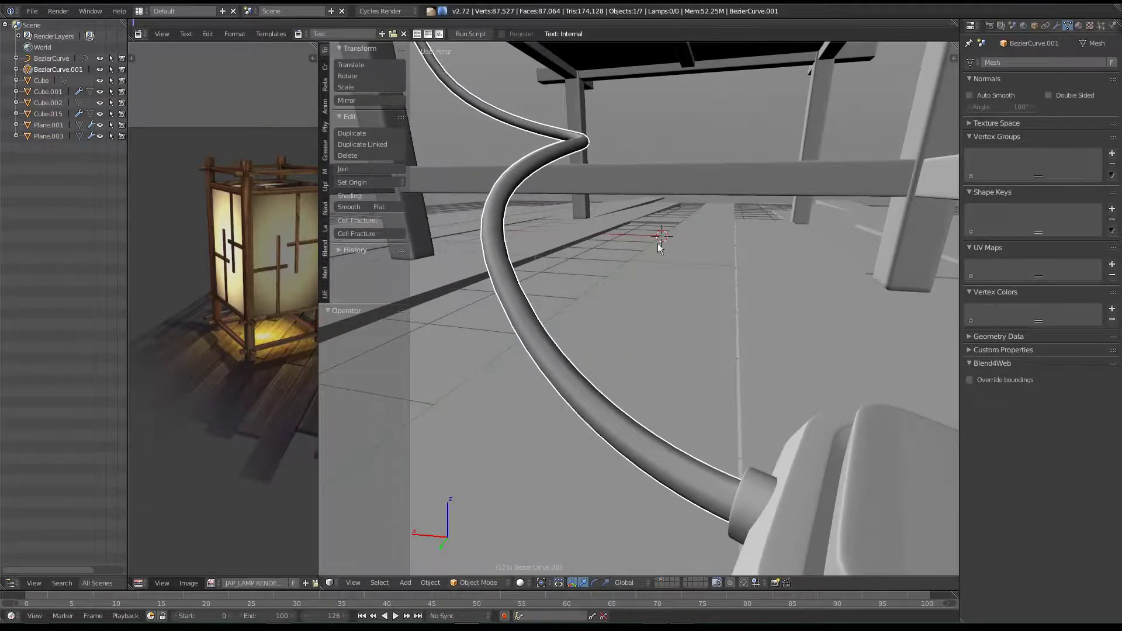
key(ctrl+z)
click(1000, 121)
key(Return)
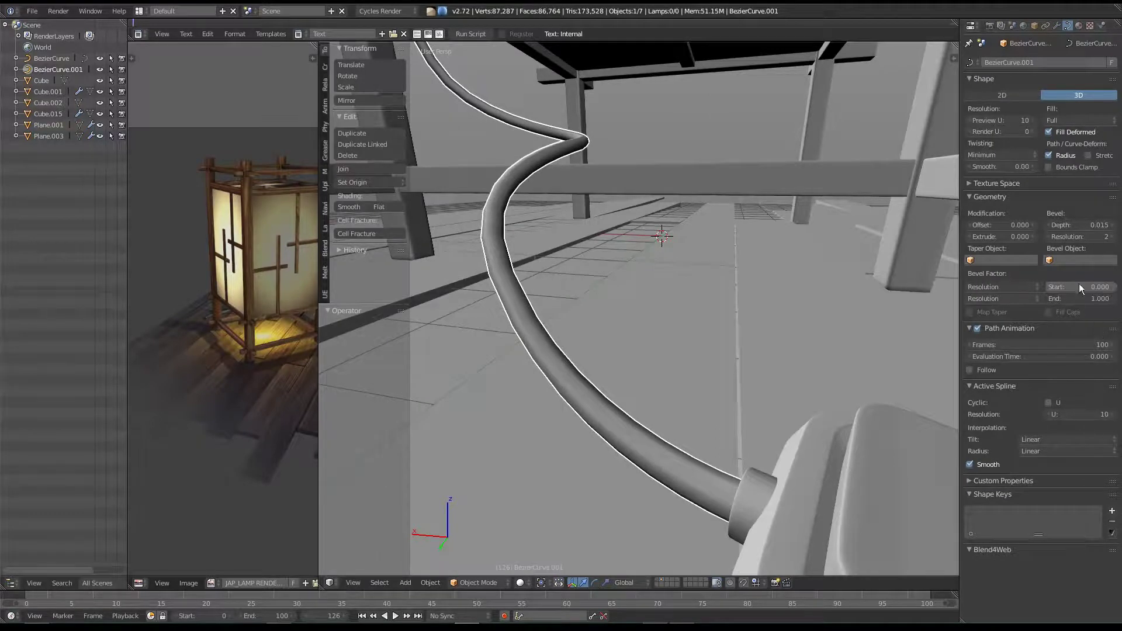
click(1077, 235)
text(1)
key(Return)
key(z)
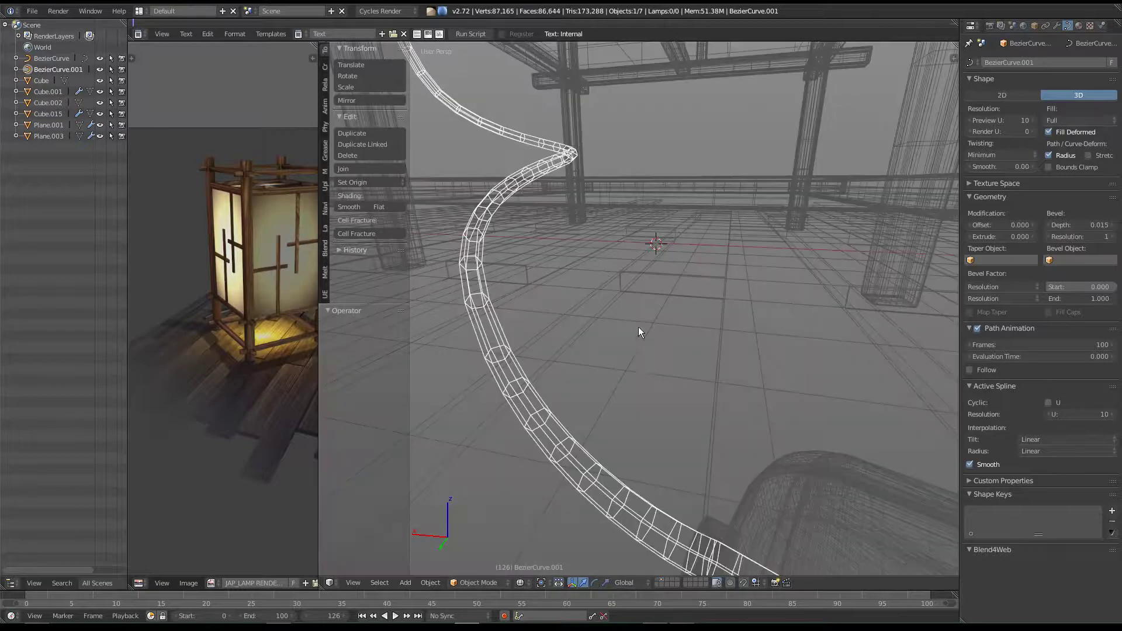
key(z)
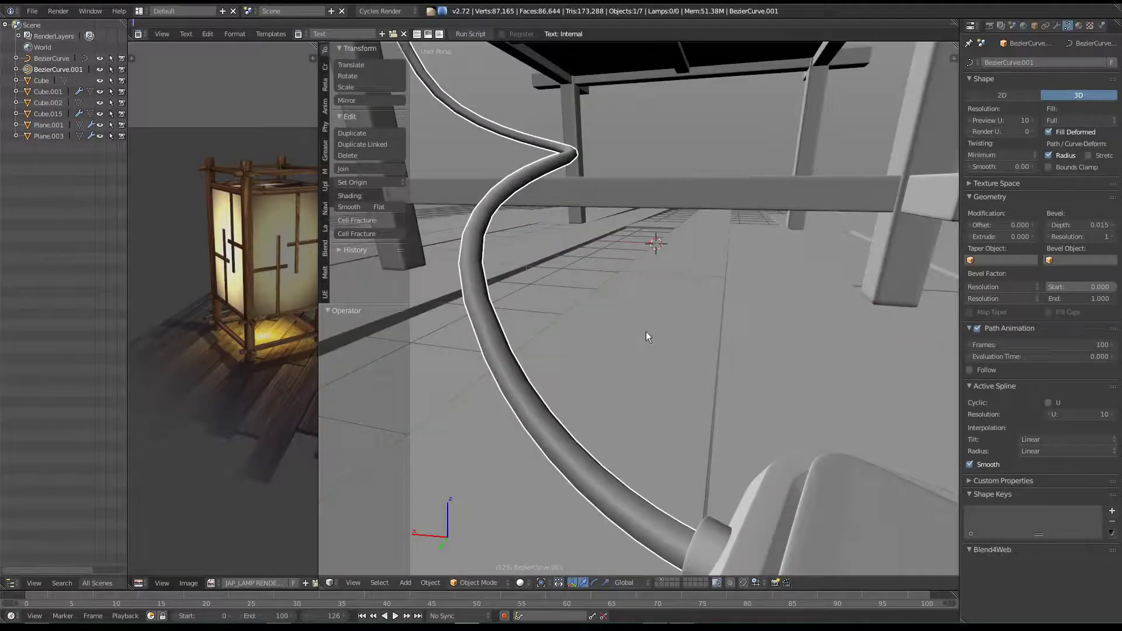
Step: Convert the simplified cable curve to a mesh and check its edges
key(alt+c)
click(643, 333)
key(Tab)
mouse_move(661, 360)
middle_down()
mouse_move(660, 327)
mouse_move(721, 333)
mouse_move(671, 300)
mouse_move(751, 318)
mouse_move(645, 325)
mouse_move(814, 349)
mouse_move(552, 339)
middle_up()
key(Tab)
Step: Select the switch body and cable-end cylinder and hide everything else
right_click(763, 349)
shift+right_click(586, 330)
middle_drag(658, 336, 797, 418)
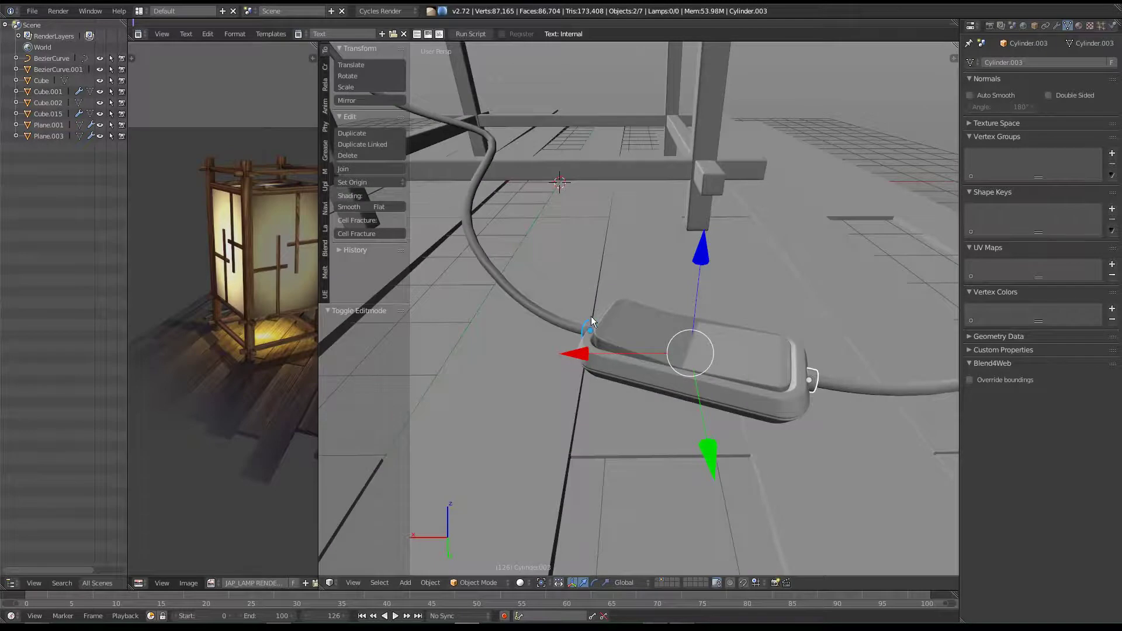
key(shift+h)
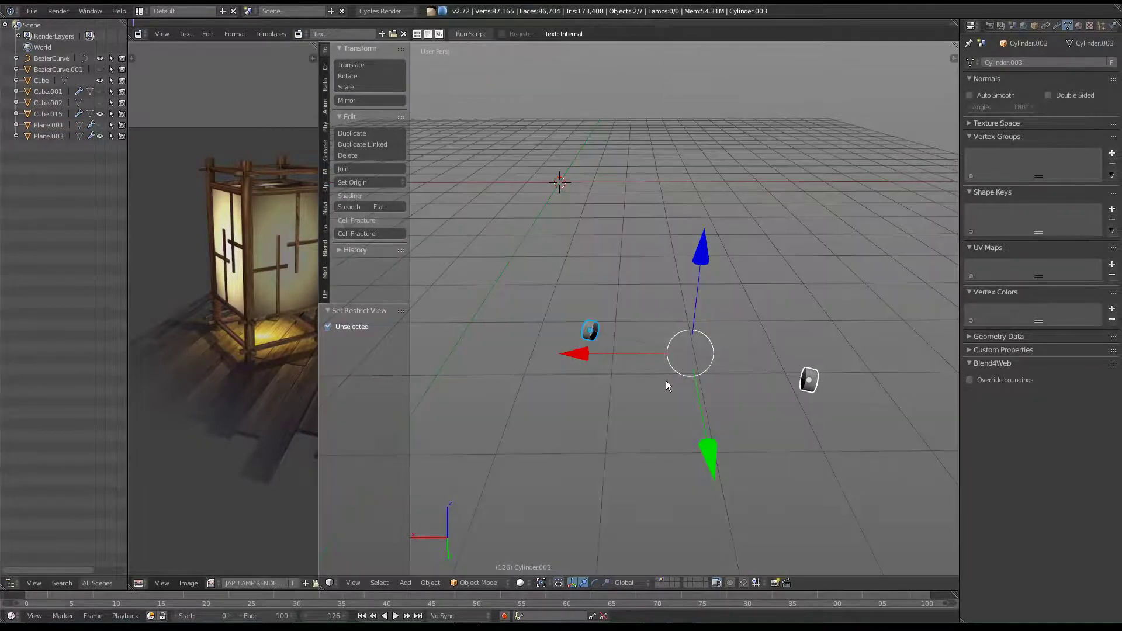
mouse_move(816, 405)
middle_down()
mouse_move(791, 363)
mouse_move(647, 275)
mouse_move(665, 260)
mouse_move(656, 253)
mouse_move(654, 273)
middle_up()
Step: Remove the Subsurf modifier from both the larger and smaller cylinders
right_click(694, 299)
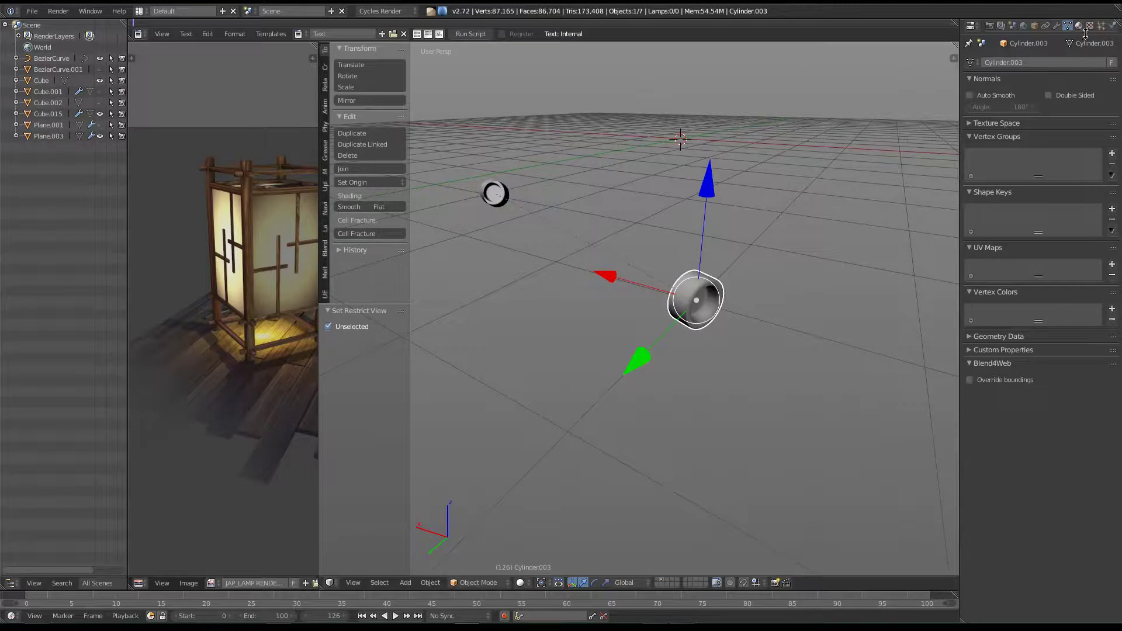
click(1056, 25)
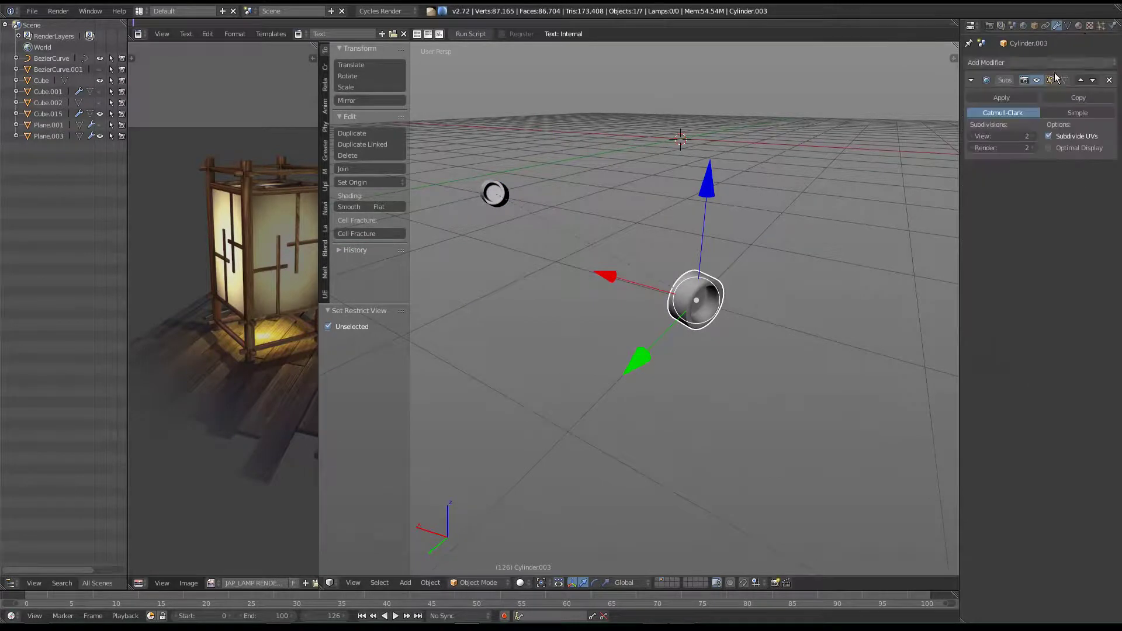
click(1107, 86)
right_click(483, 187)
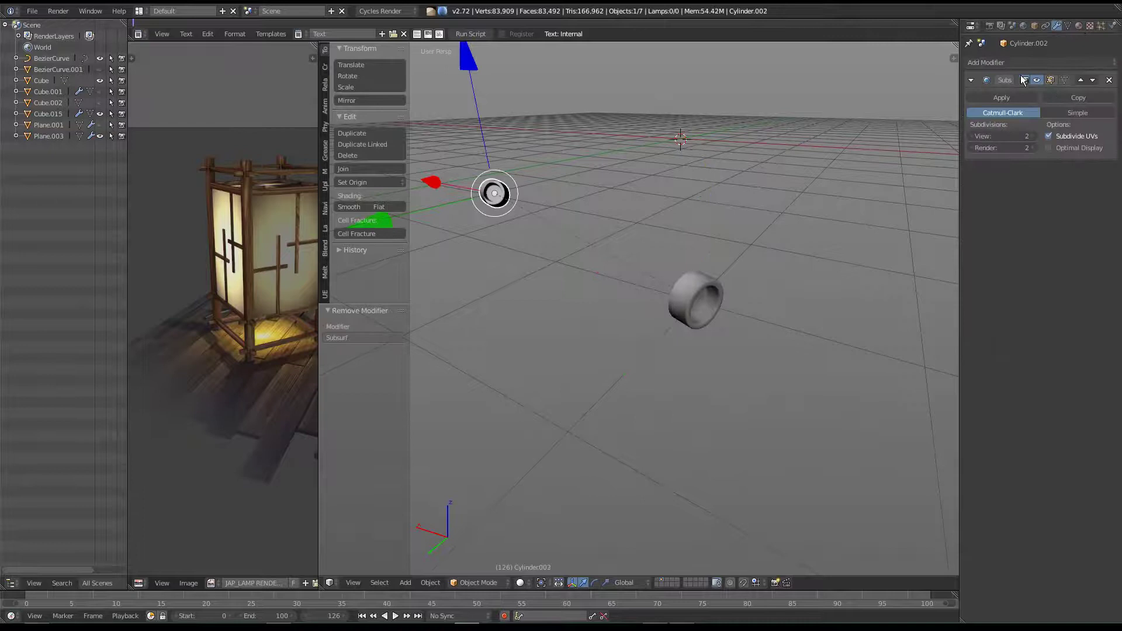
click(1110, 76)
right_click(696, 293)
key(ctrl+Up)
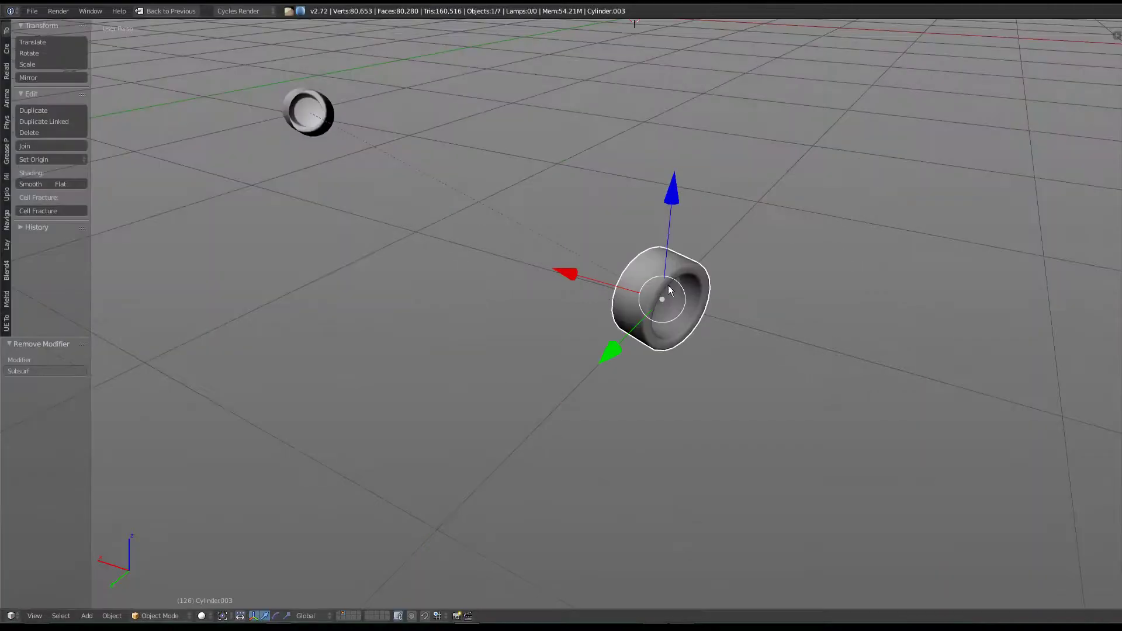
Step: Switch the larger cylinder to edge select in edit mode and pick its surplus edge loops
key(Tab)
key(w)
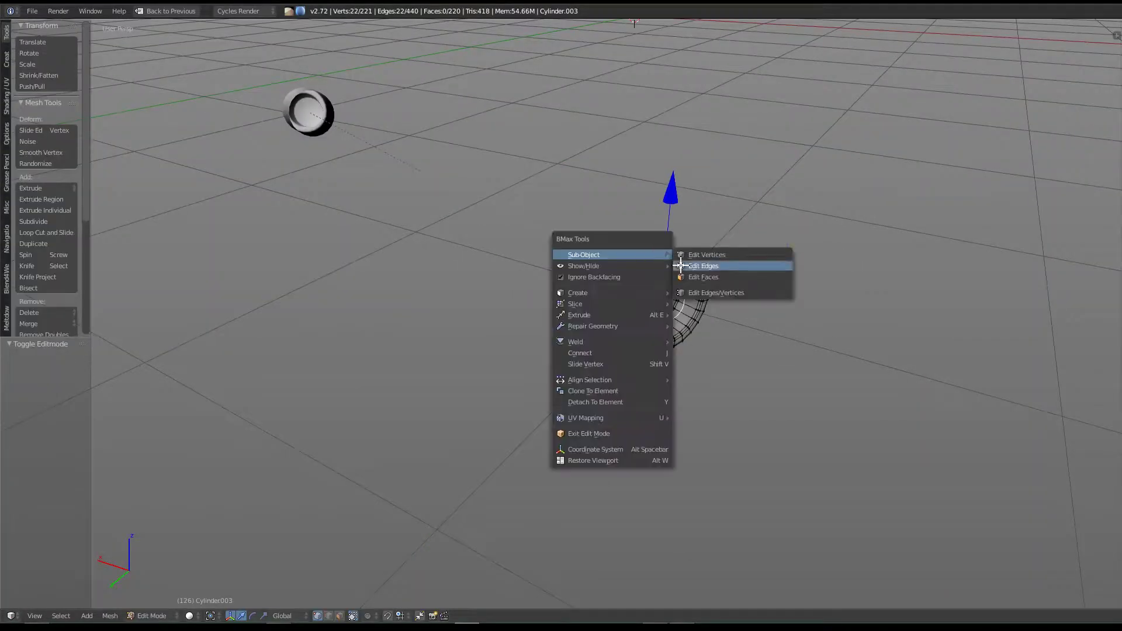
mouse_move(611, 254)
click(679, 266)
scroll(642, 276, up, 2)
mouse_move(642, 276)
middle_down()
mouse_move(623, 316)
mouse_move(652, 286)
middle_up()
scroll(648, 292, up, 3)
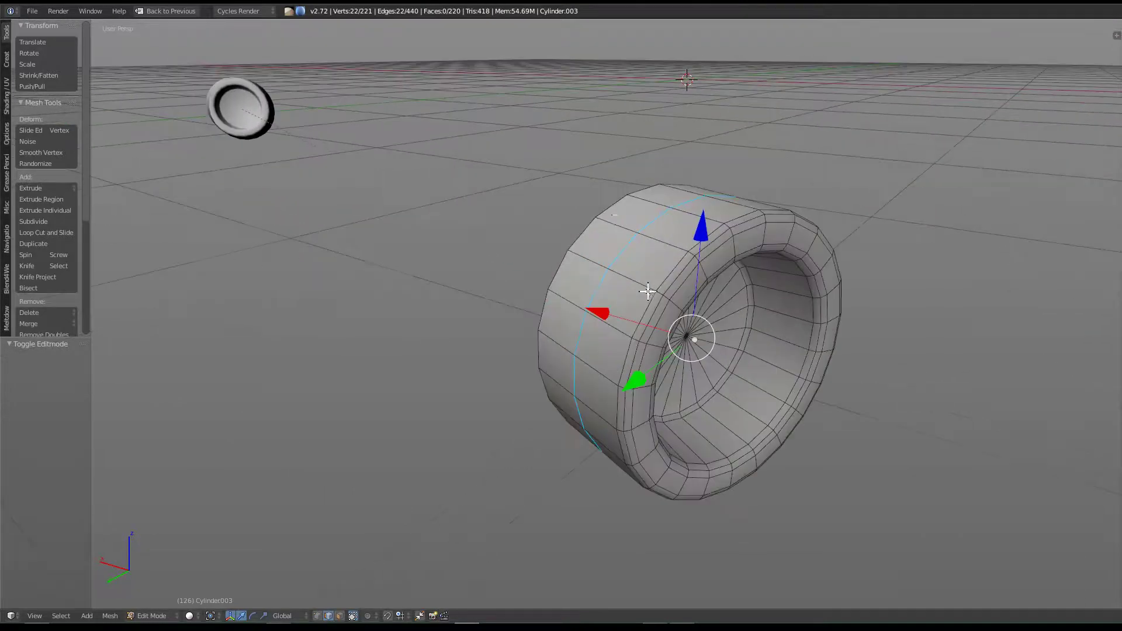
ctrl+scroll(714, 359, down, 2)
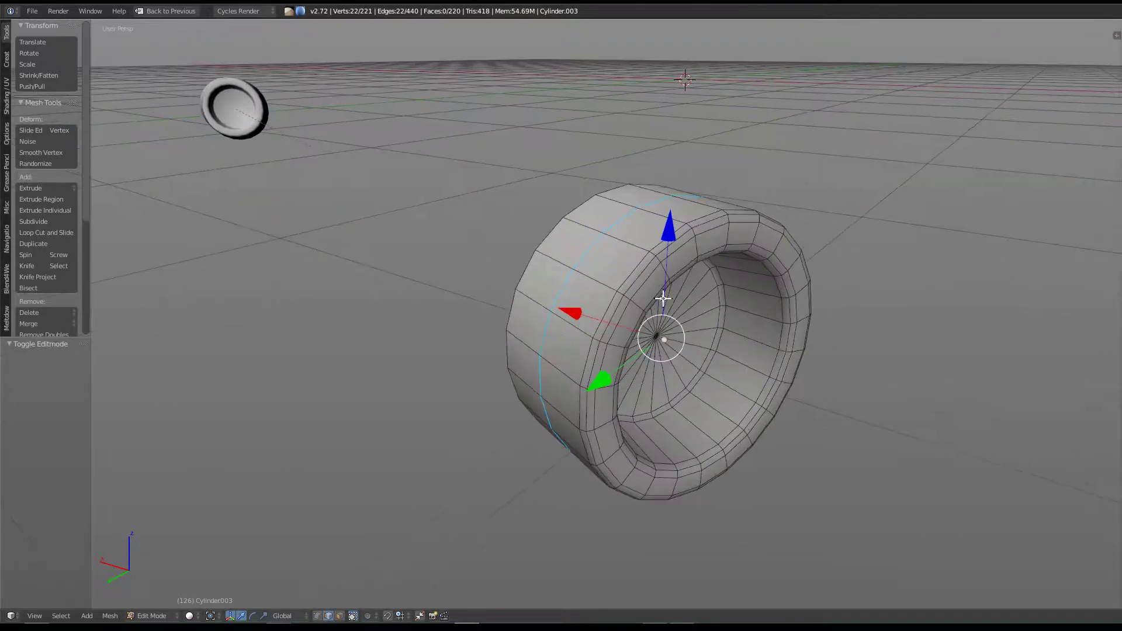
alt+shift+click(634, 279)
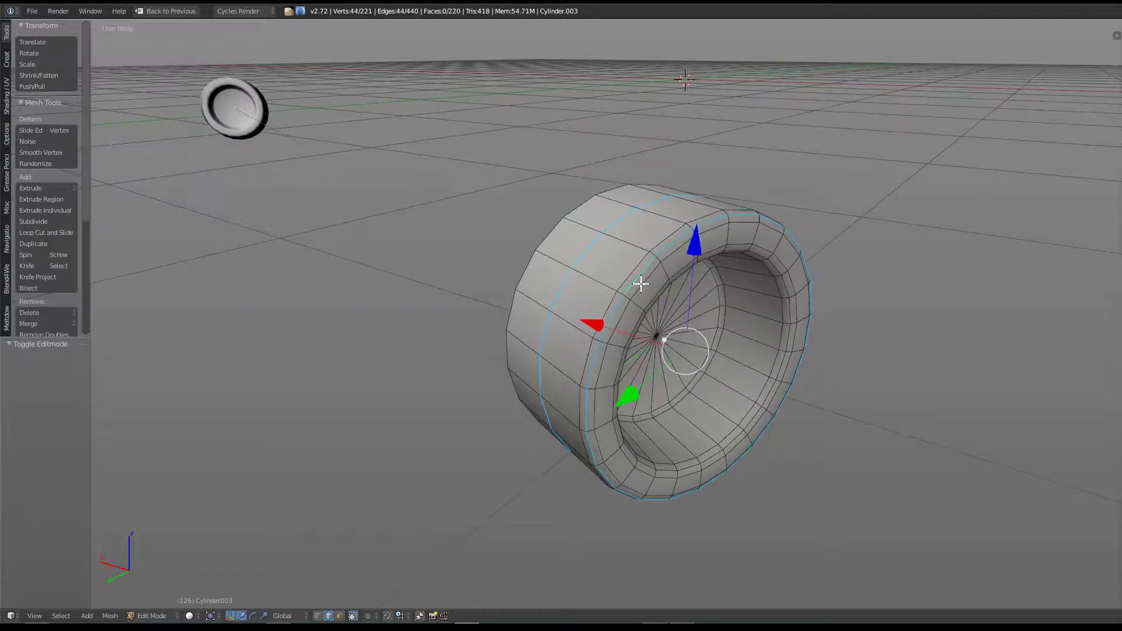
alt+shift+click(632, 286)
alt+shift+click(635, 283)
alt+shift+click(635, 283)
Step: Add the ring's inner edge loops to the selection
middle_drag(654, 332, 707, 304)
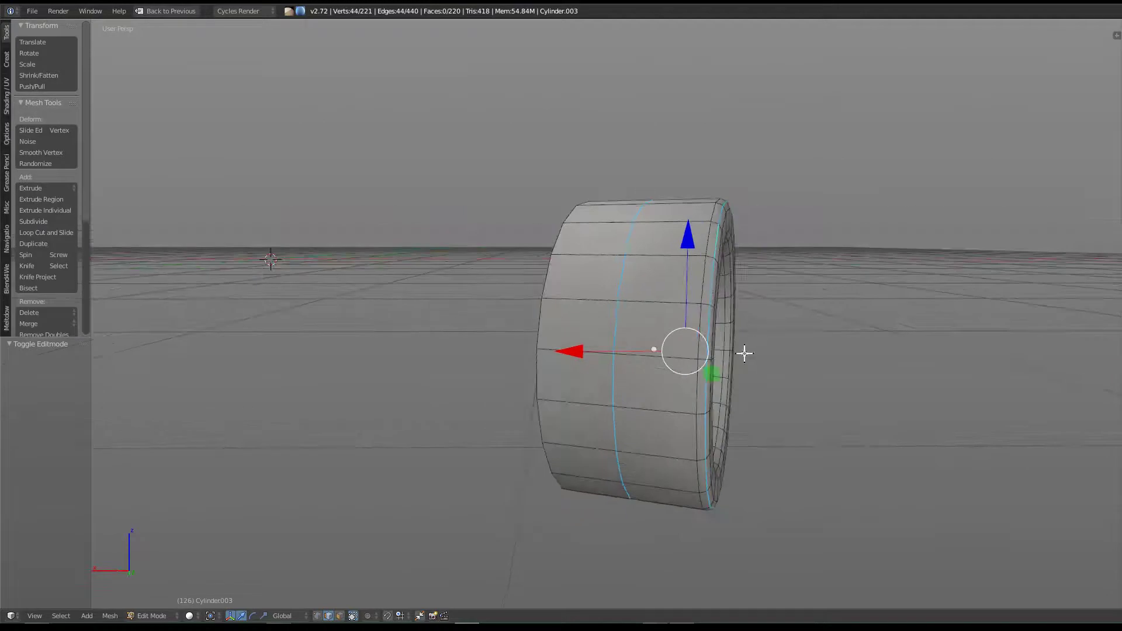
middle_drag(744, 353, 694, 260)
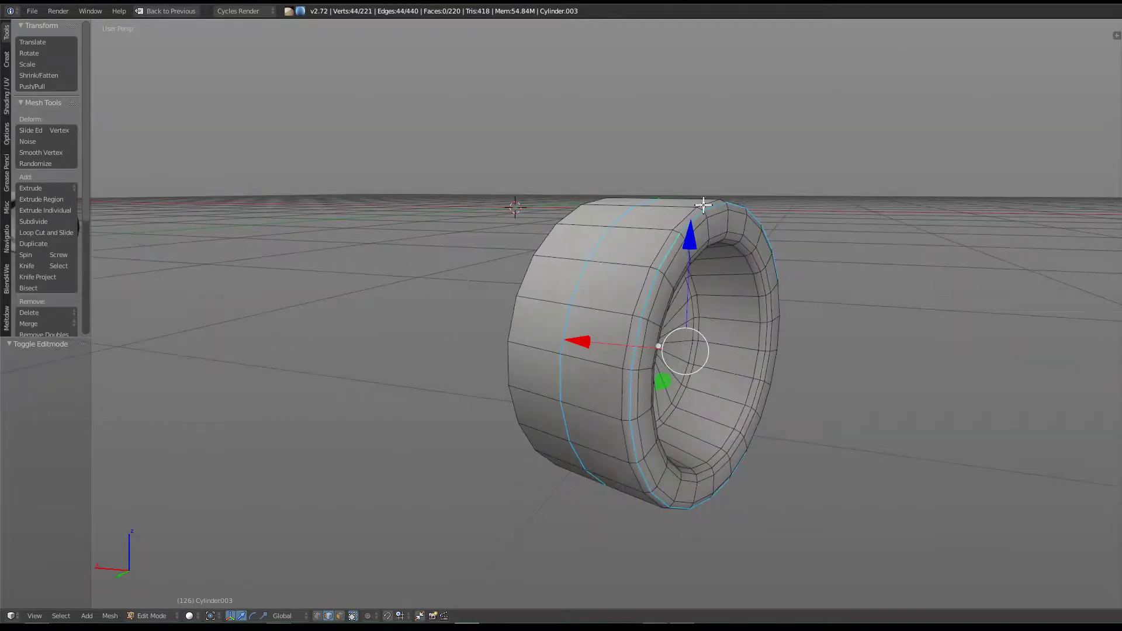
middle_drag(769, 327, 734, 325)
alt+shift+right_click(772, 264)
alt+shift+right_click(716, 297)
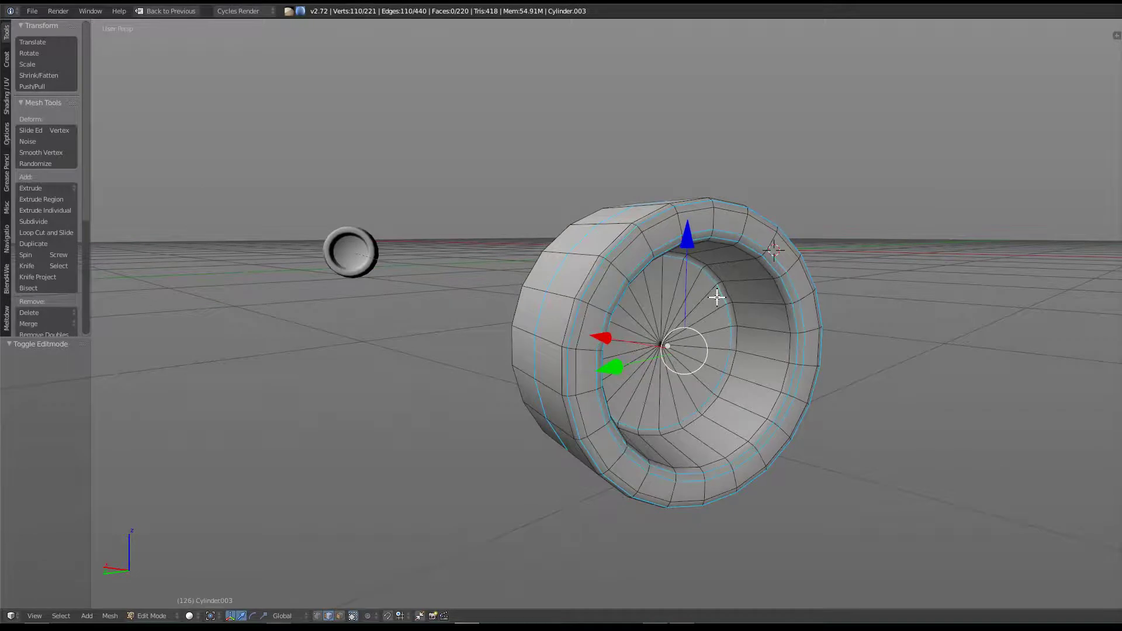
mouse_move(696, 314)
middle_down()
mouse_move(695, 295)
mouse_move(707, 313)
middle_up()
Step: Dissolve the selected edges, then the leftover vertices, cutting the cylinder to 110 faces
key(x)
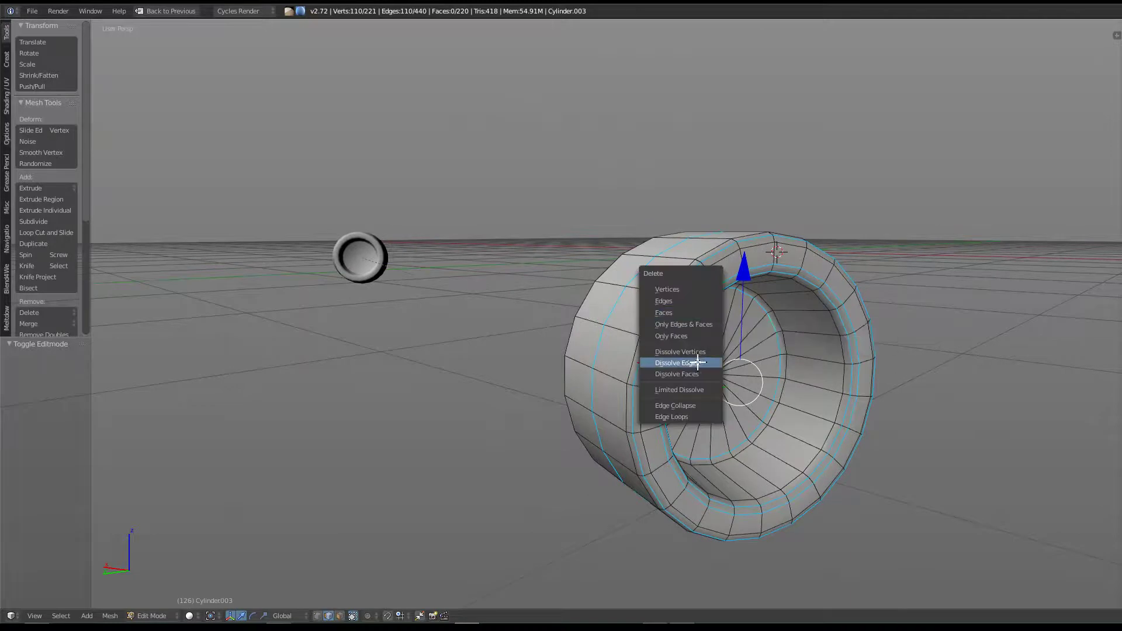
click(700, 363)
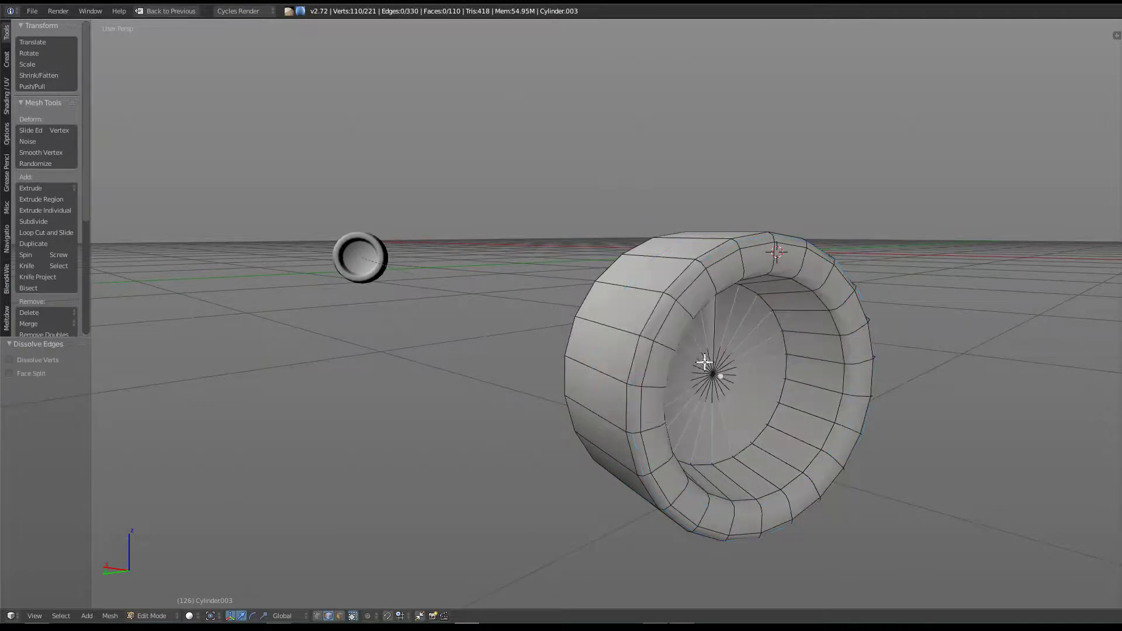
key(x)
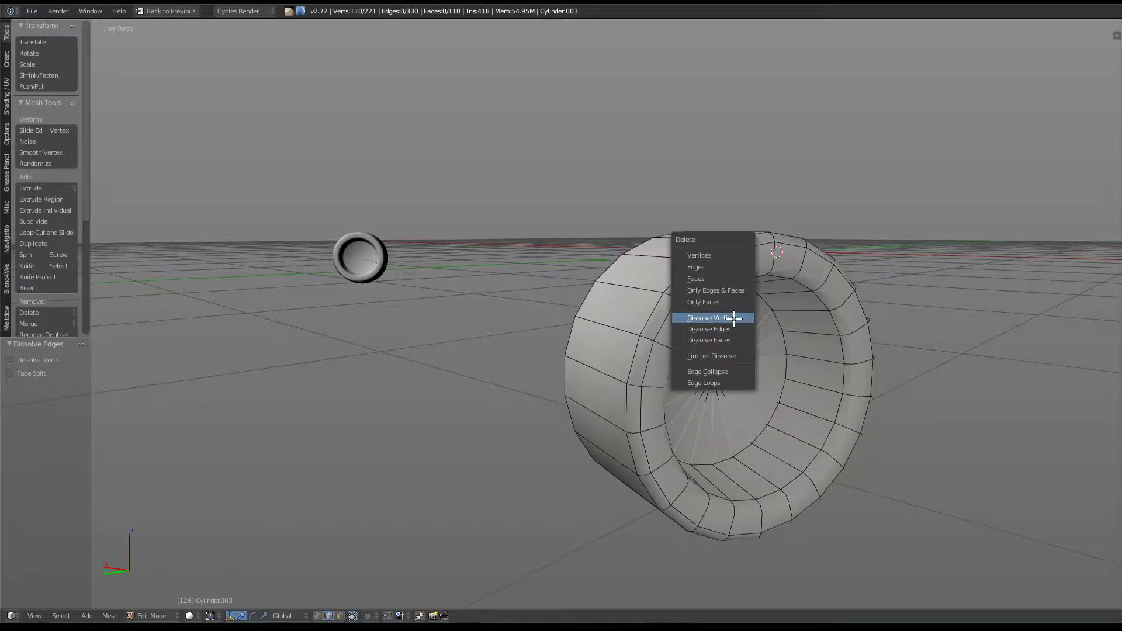
click(734, 318)
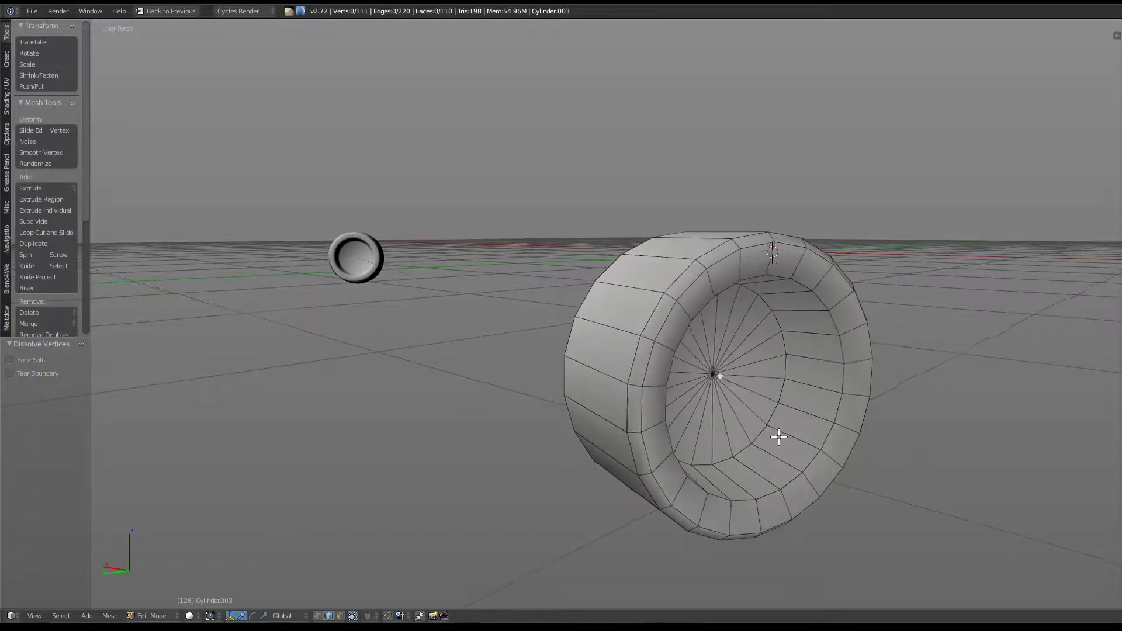
mouse_move(779, 438)
middle_down()
mouse_move(824, 450)
mouse_move(666, 479)
mouse_move(824, 453)
mouse_move(751, 396)
middle_up()
mouse_move(733, 486)
middle_down()
mouse_move(718, 440)
mouse_move(726, 451)
mouse_move(749, 430)
middle_up()
Step: Select the smaller ring Cylinder.002, frame it in view, and enter Edit Mode
key(Tab)
scroll(758, 450, down, 5)
right_click(786, 432)
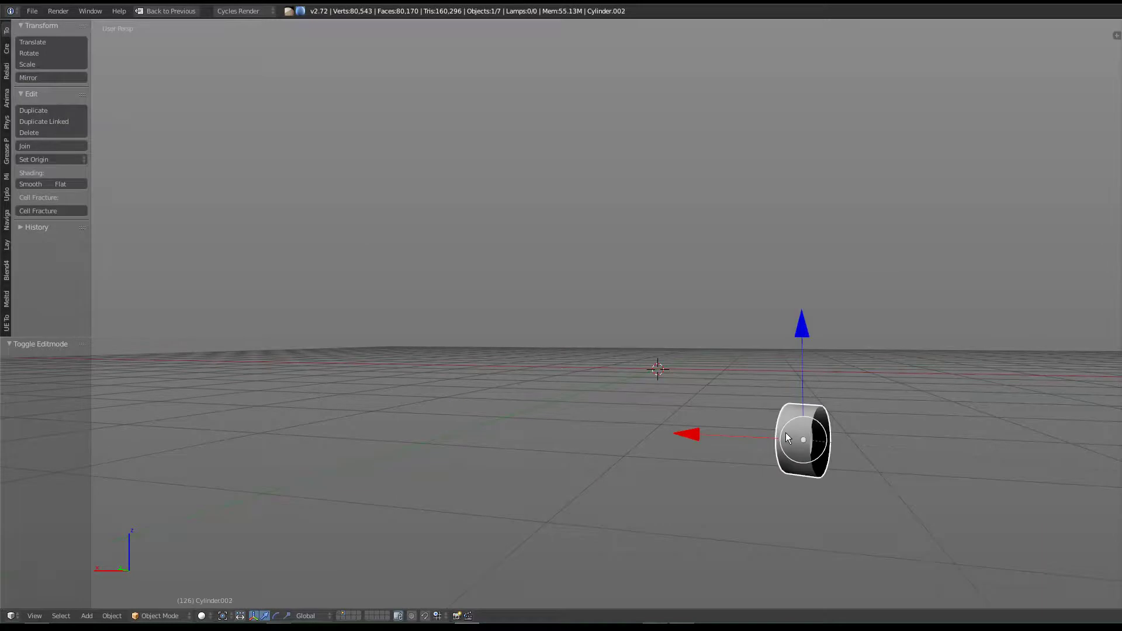
key(KP_Decimal)
mouse_move(694, 405)
middle_down()
mouse_move(713, 376)
mouse_move(716, 311)
mouse_move(704, 298)
middle_up()
key(Tab)
Step: Select the redundant inner edge loops on the smaller ring in edge mode
right_click(699, 232)
click(736, 242)
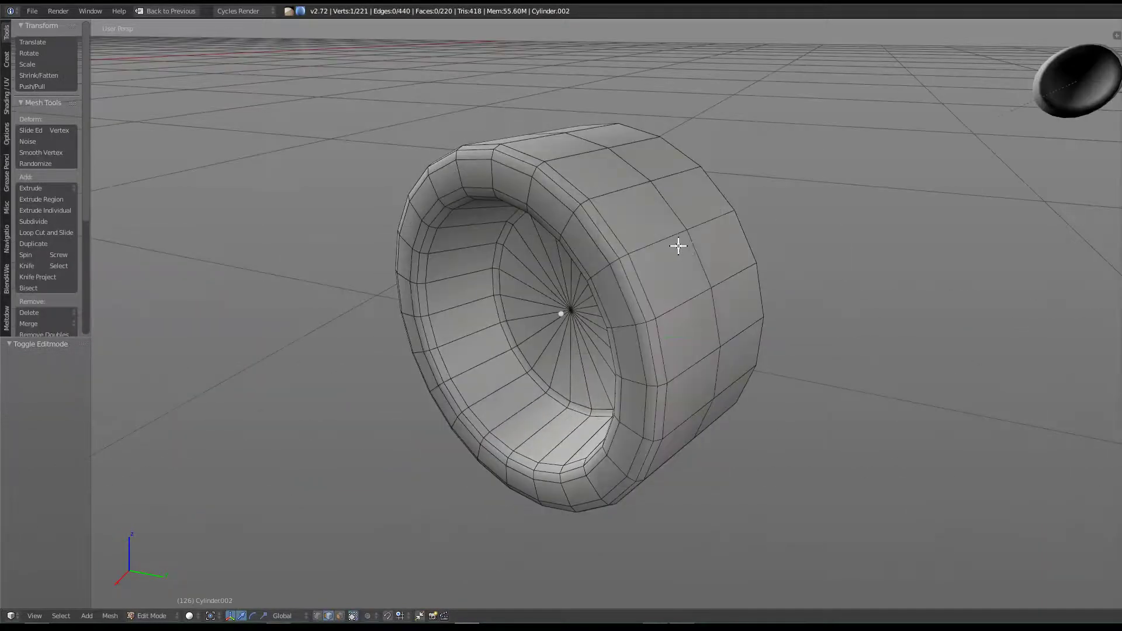
alt+right_click(665, 253)
alt+shift+right_click(623, 286)
mouse_move(624, 286)
middle_down()
mouse_move(621, 303)
mouse_move(650, 263)
middle_up()
alt+shift+right_click(654, 261)
alt+shift+right_click(660, 261)
alt+shift+right_click(658, 261)
alt+shift+right_click(645, 267)
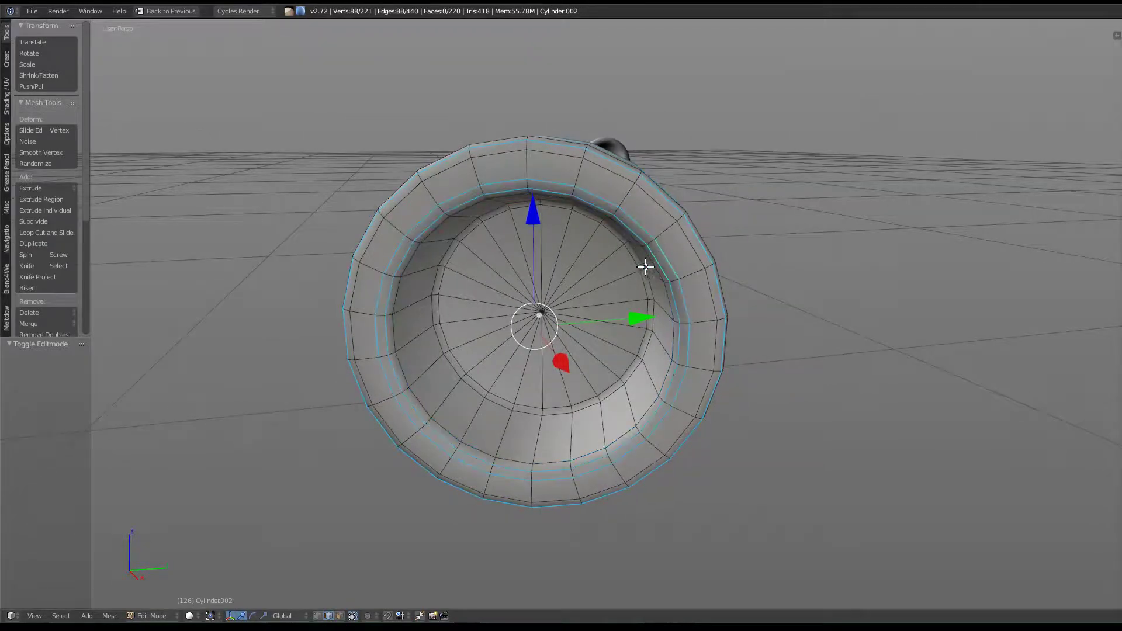
alt+shift+right_click(637, 268)
Step: Dissolve the selected edge loops on the ring
key(x)
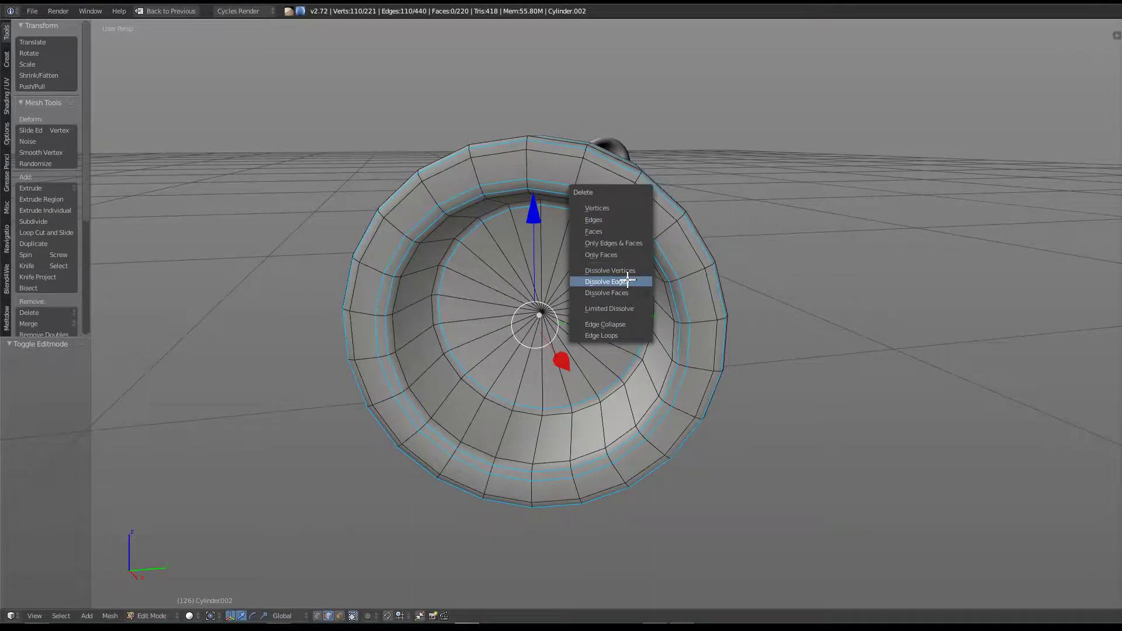
click(627, 282)
key(w)
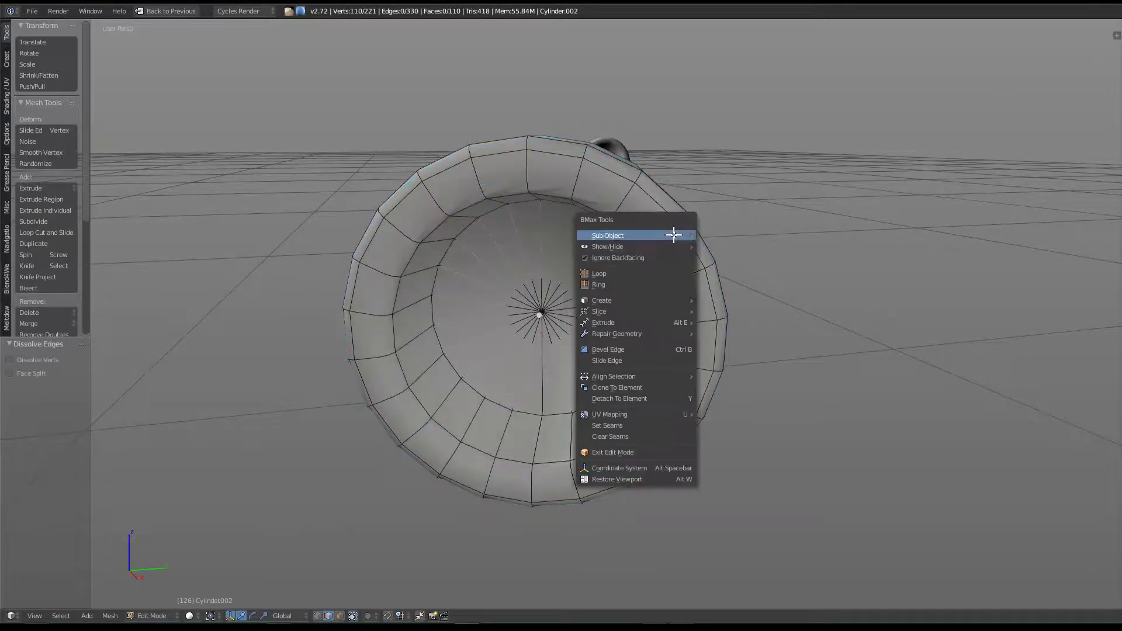
click(716, 235)
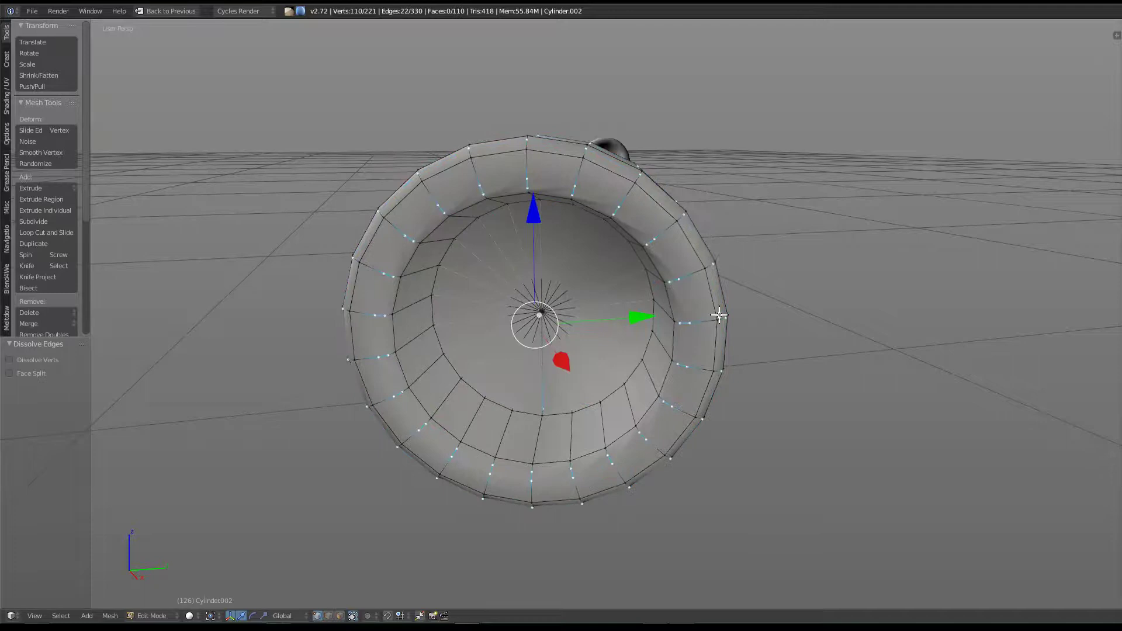
middle_drag(719, 316, 653, 324)
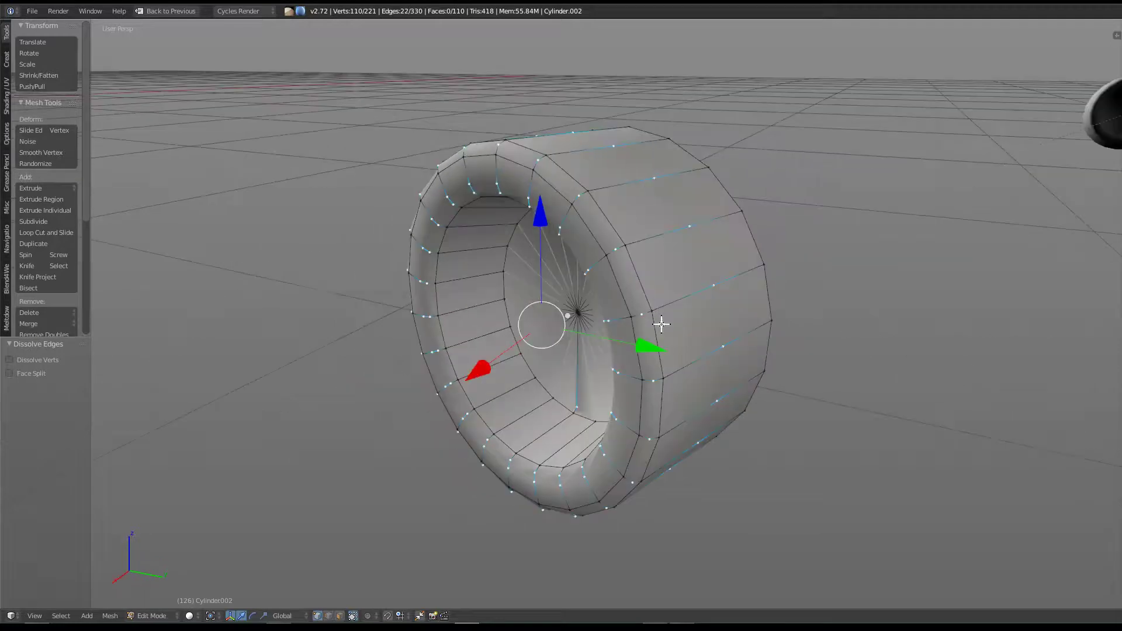
middle_drag(634, 181, 628, 261)
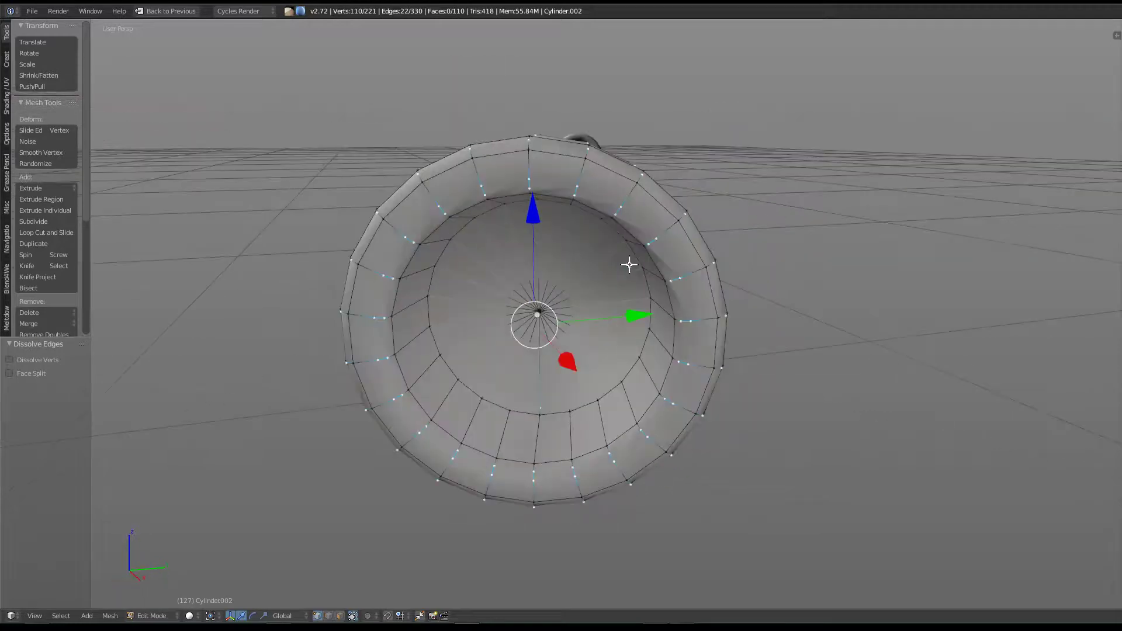
Step: Dissolve the leftover ring vertices, return to Object Mode, and unhide all objects
key(x)
click(611, 254)
mouse_move(433, 281)
middle_down()
mouse_move(596, 276)
mouse_move(380, 281)
mouse_move(606, 308)
mouse_move(643, 321)
mouse_move(633, 326)
mouse_move(754, 320)
mouse_move(682, 335)
mouse_move(771, 327)
mouse_move(684, 295)
mouse_move(744, 345)
mouse_move(709, 350)
middle_up()
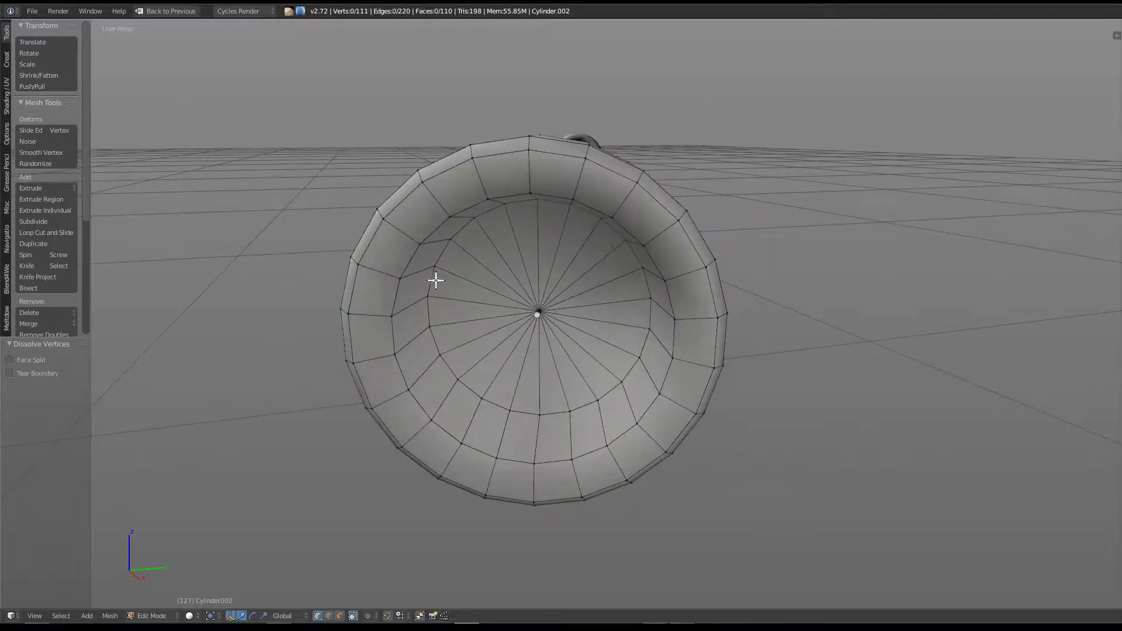
key(Tab)
key(alt+h)
Step: Isolate the switch housing Plane.000 and remove its Subsurf modifier
click(749, 273)
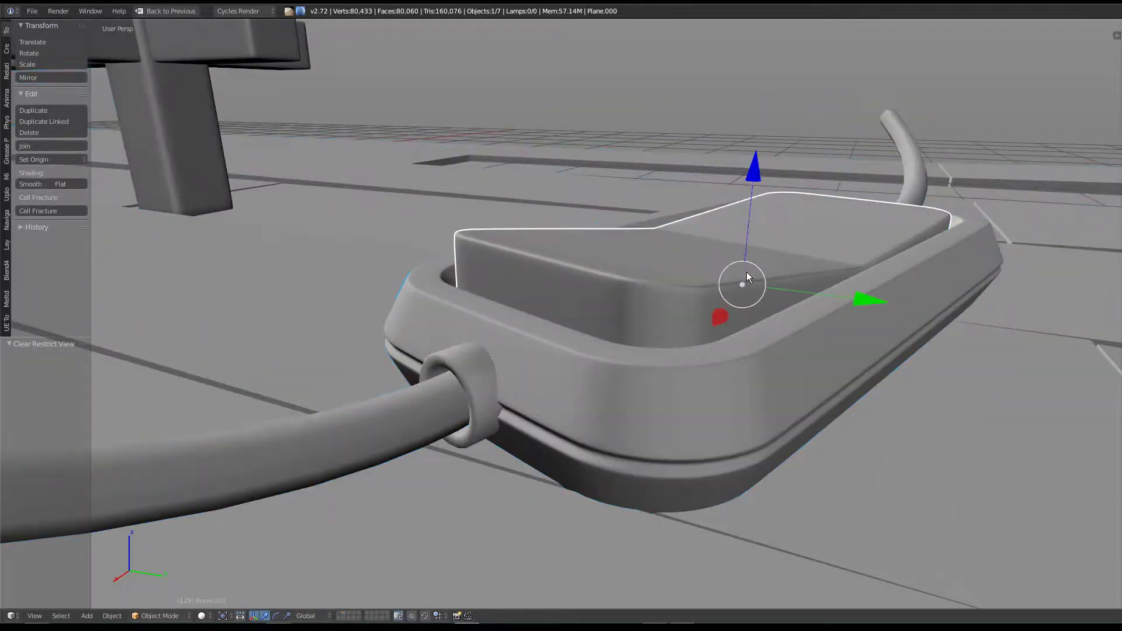
key(shift+h)
mouse_move(796, 303)
middle_down()
mouse_move(686, 356)
mouse_move(817, 295)
mouse_move(662, 327)
middle_up()
key(ctrl+Up)
click(1108, 81)
key(ctrl+Up)
middle_drag(539, 363, 616, 324)
Step: In Edit Mode, trial-delete the housing's grown top faces, then undo it
key(Tab)
mouse_move(505, 411)
middle_down()
mouse_move(512, 363)
mouse_move(608, 374)
middle_up()
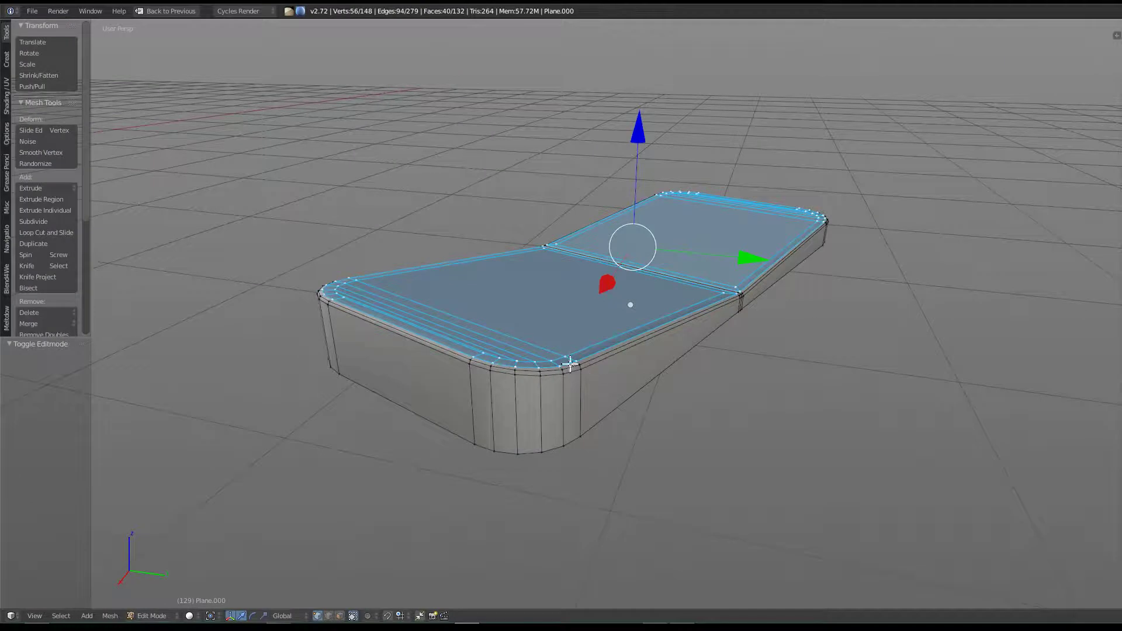
key(ctrl+KP_Add)
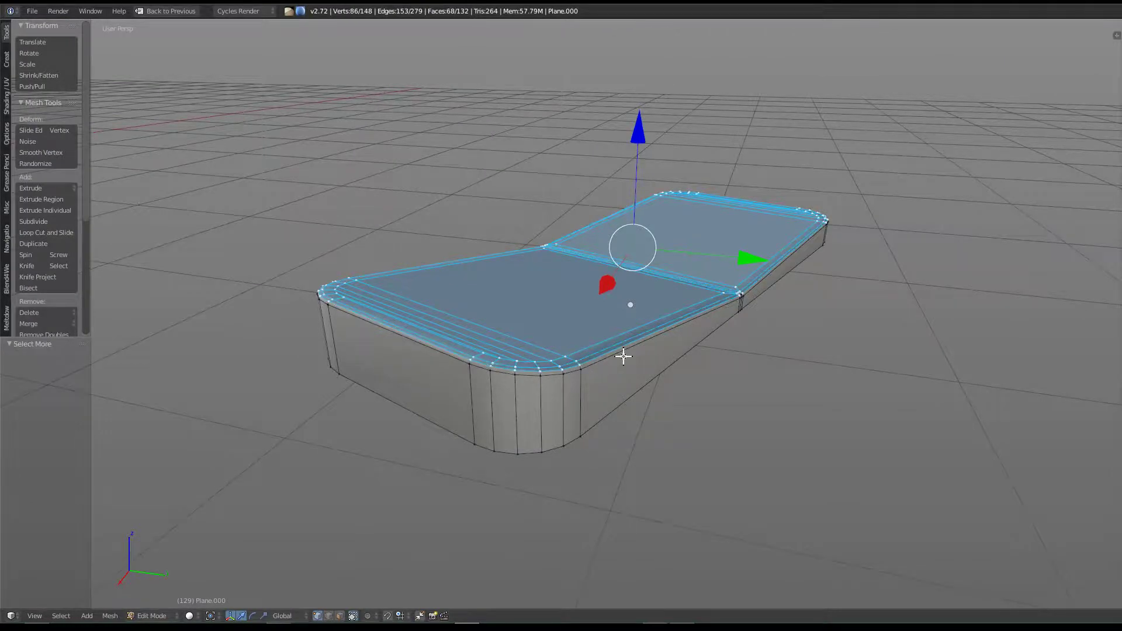
key(x)
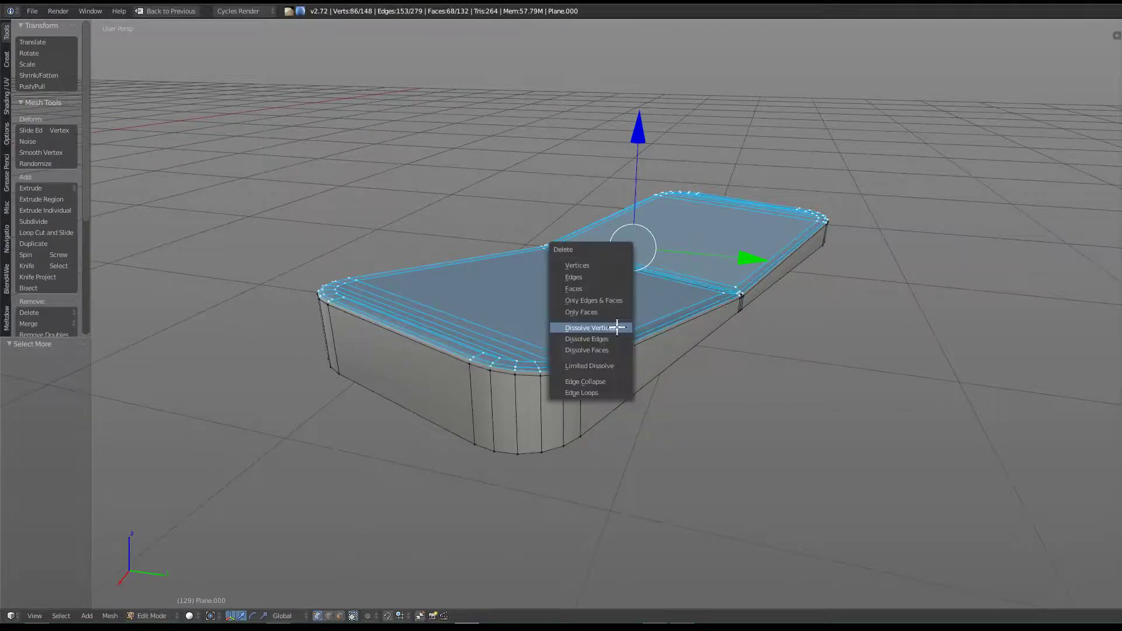
click(572, 289)
middle_drag(554, 422, 555, 425)
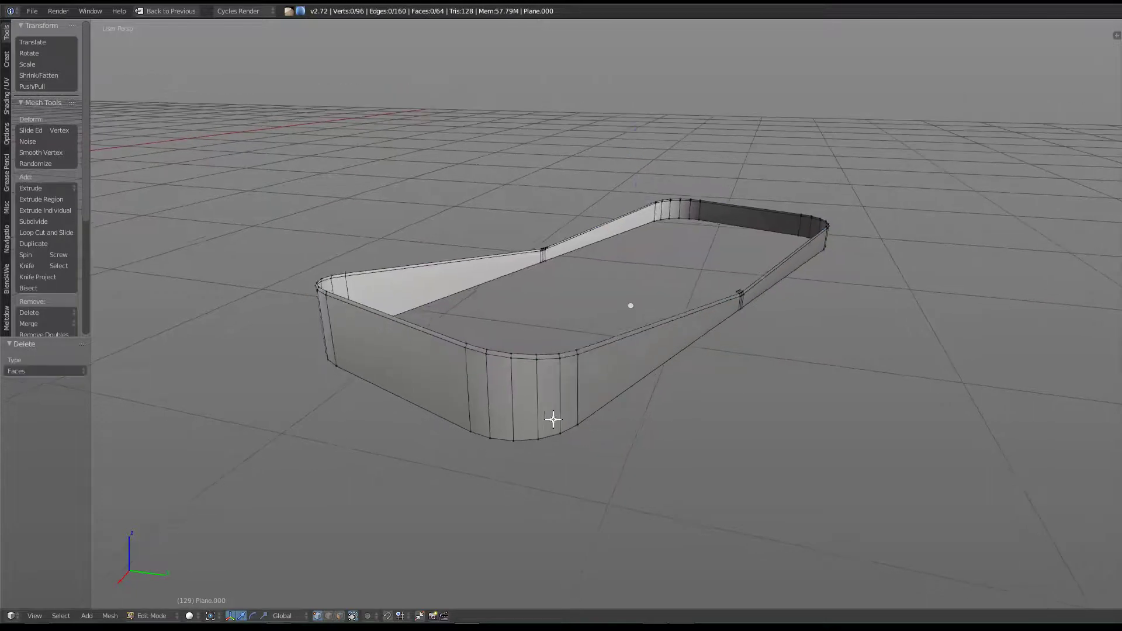
key(ctrl+z)
Step: Switch to face selection and circle-select the housing's top faces
right_click(664, 225)
click(722, 230)
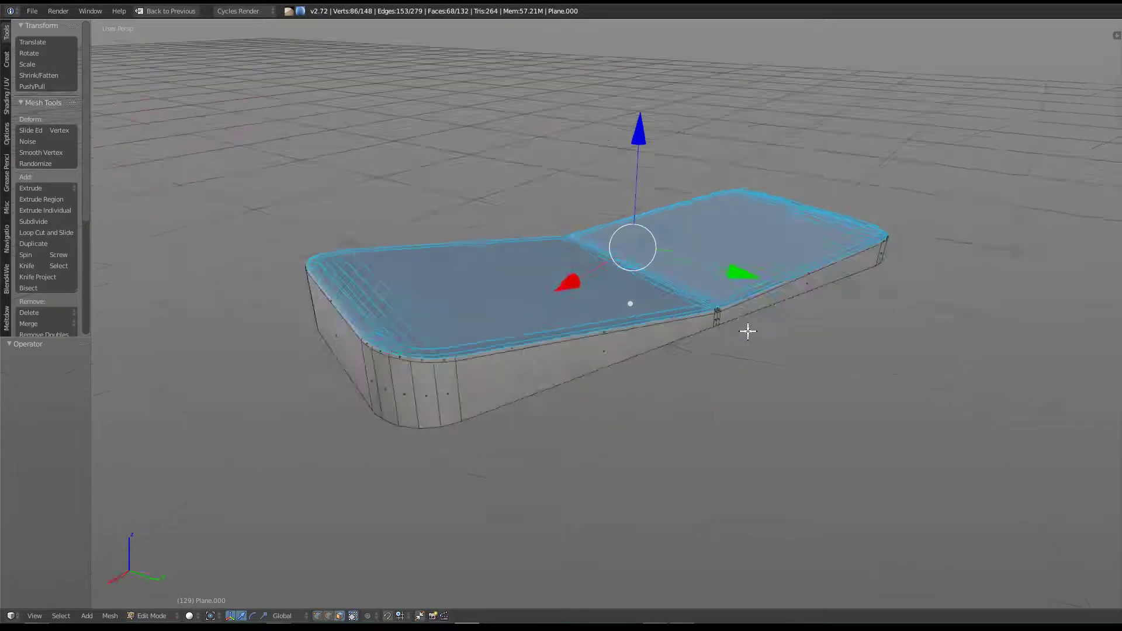
middle_drag(746, 327, 649, 415)
scroll(661, 375, up, 3)
middle_drag(661, 375, 708, 322)
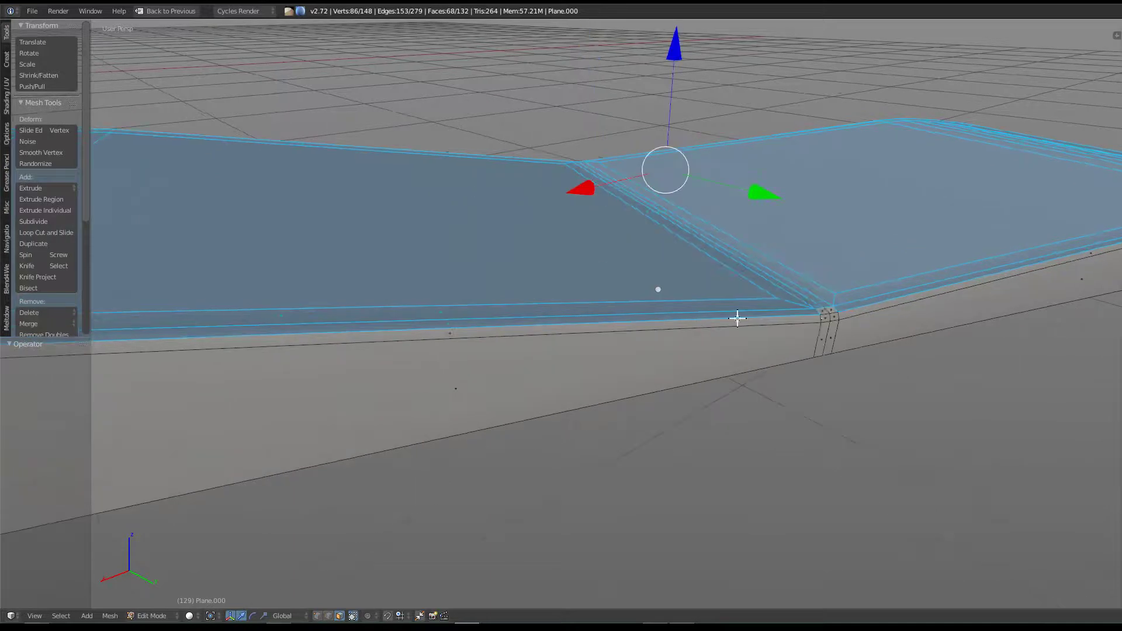
scroll(429, 308, down, 3)
mouse_move(429, 308)
middle_down()
mouse_move(619, 321)
mouse_move(543, 358)
mouse_move(611, 333)
middle_up()
scroll(611, 350, up, 3)
key(c)
right_click(610, 360)
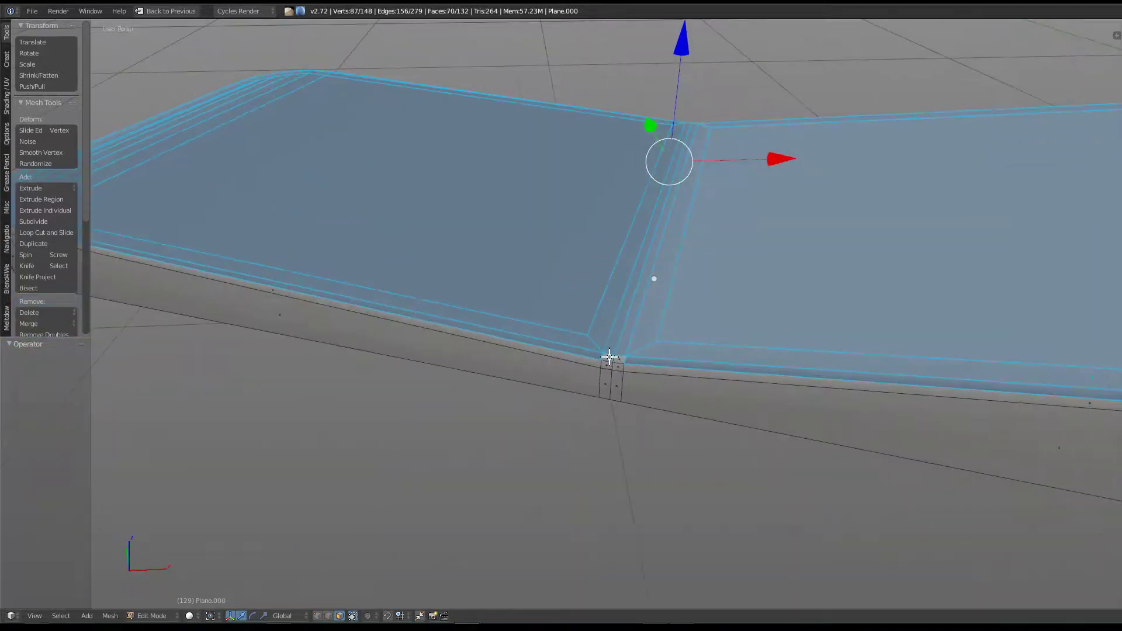
Step: Delete the selected top faces of Plane.000, leaving an open rim
key(x)
click(614, 346)
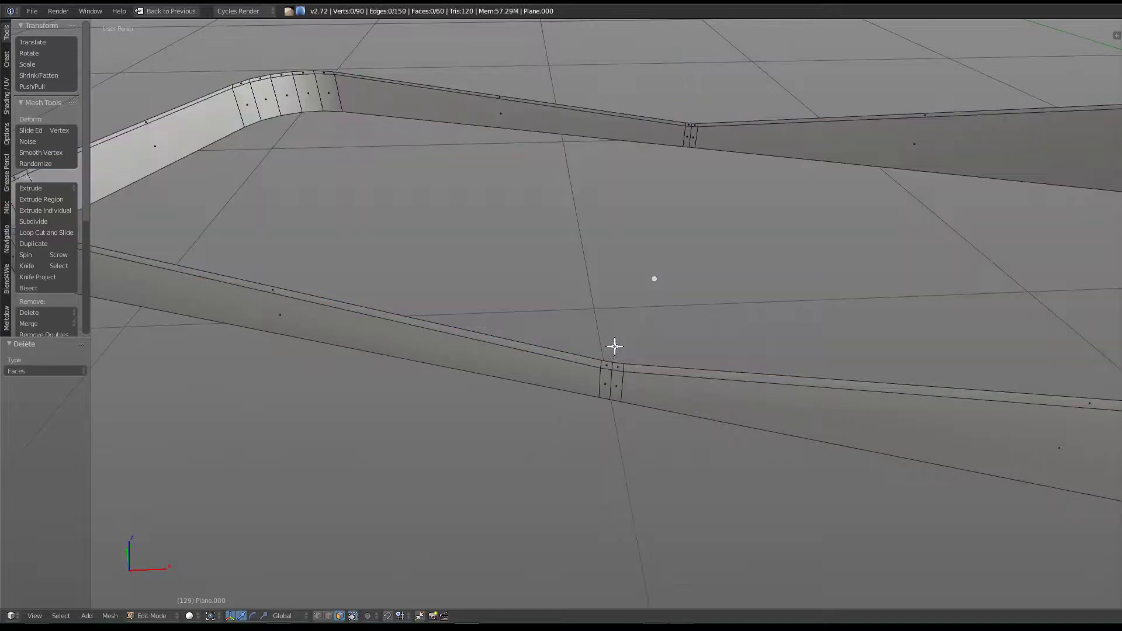
mouse_move(616, 358)
middle_down()
mouse_move(511, 366)
mouse_move(660, 372)
middle_up()
Step: In edge mode, select the short seam edge and dissolve its extra vertices
key(w)
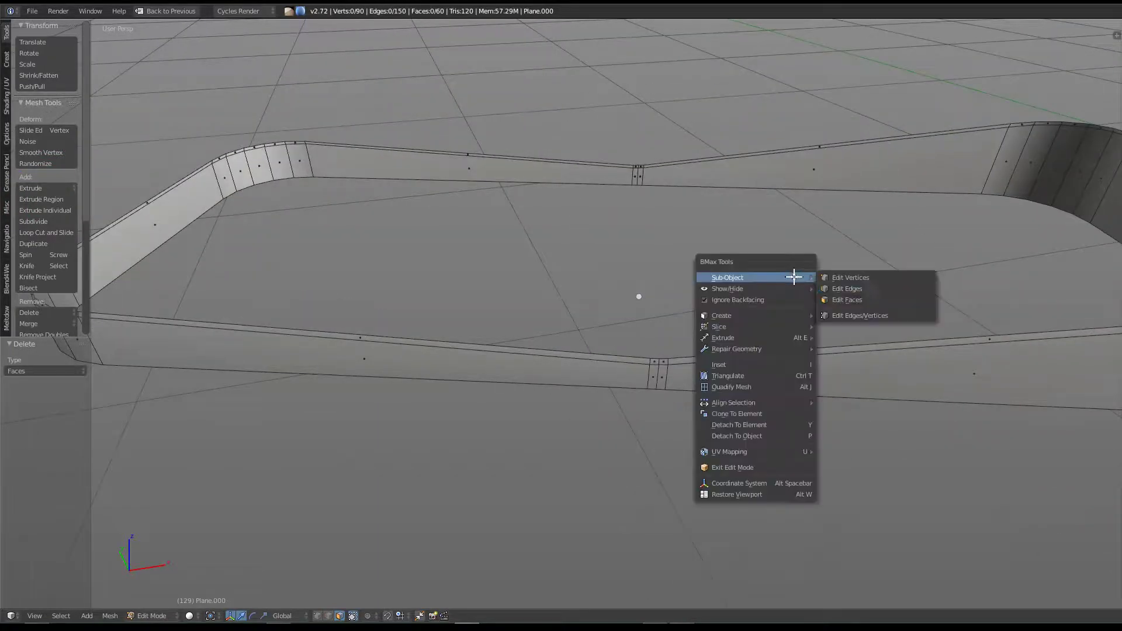
click(836, 277)
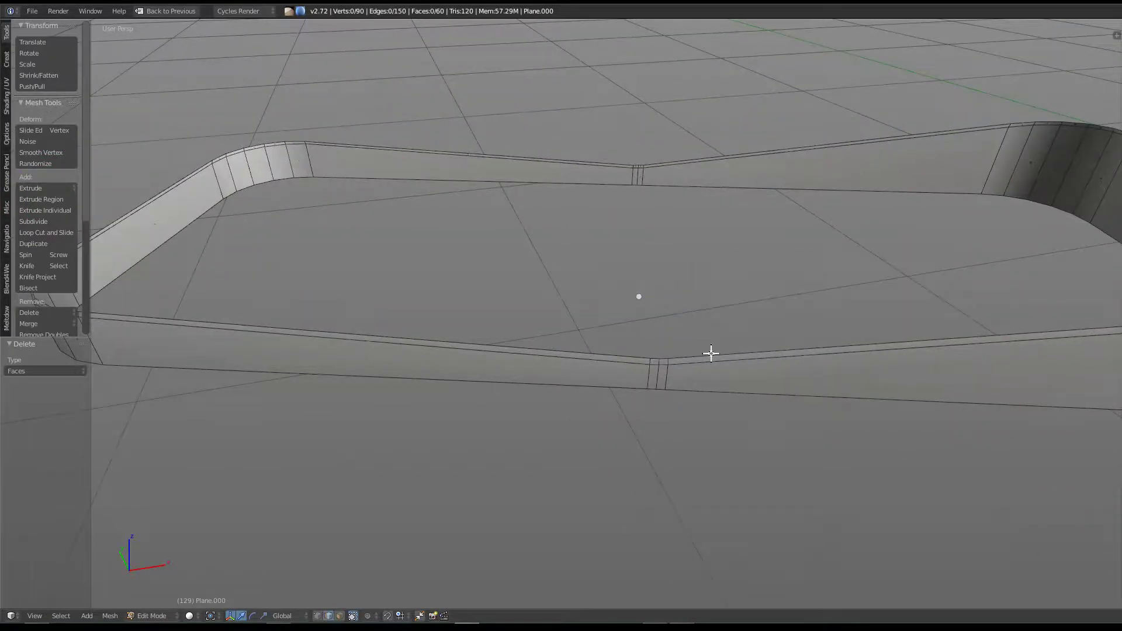
shift+right_click(636, 176)
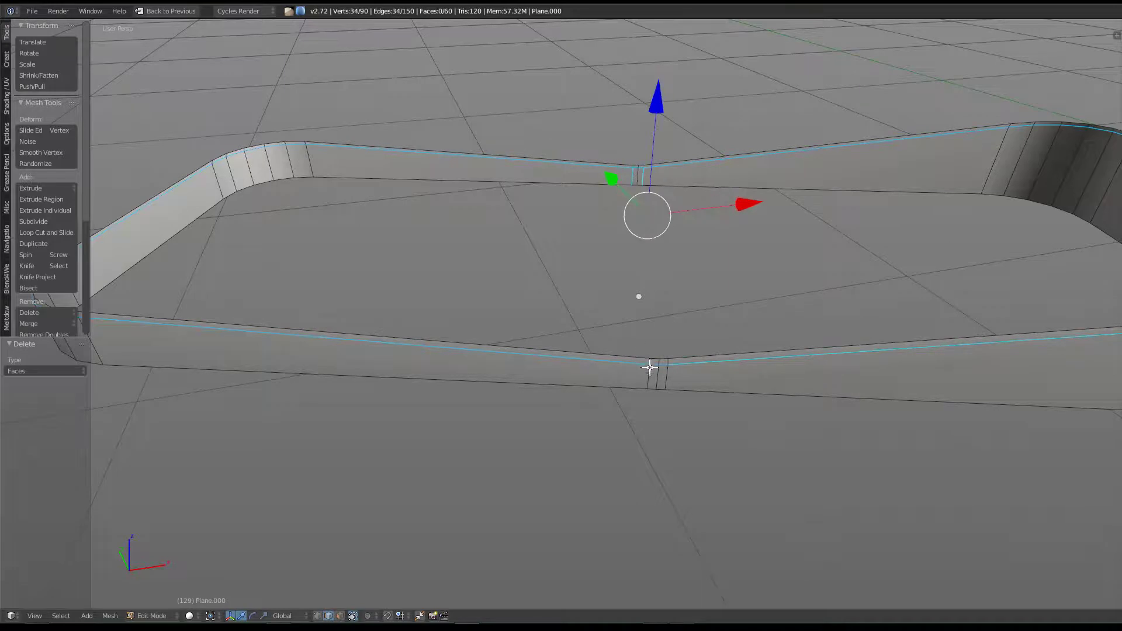
key(w)
key(x)
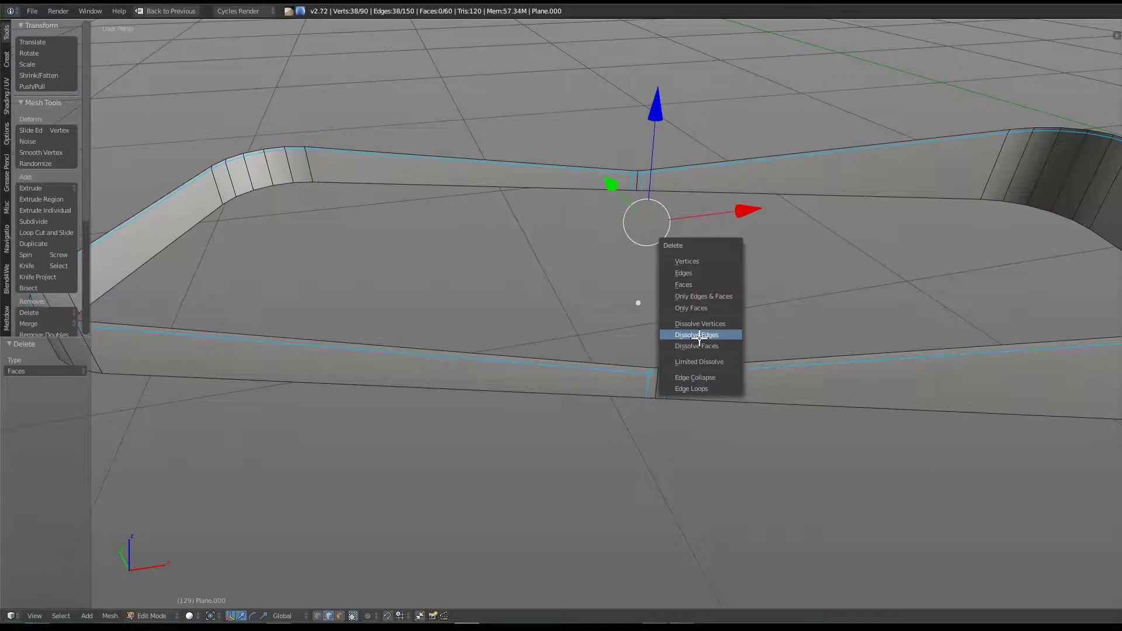
click(698, 323)
Step: Select the lower and upper straight rim edges
middle_drag(426, 346, 694, 341)
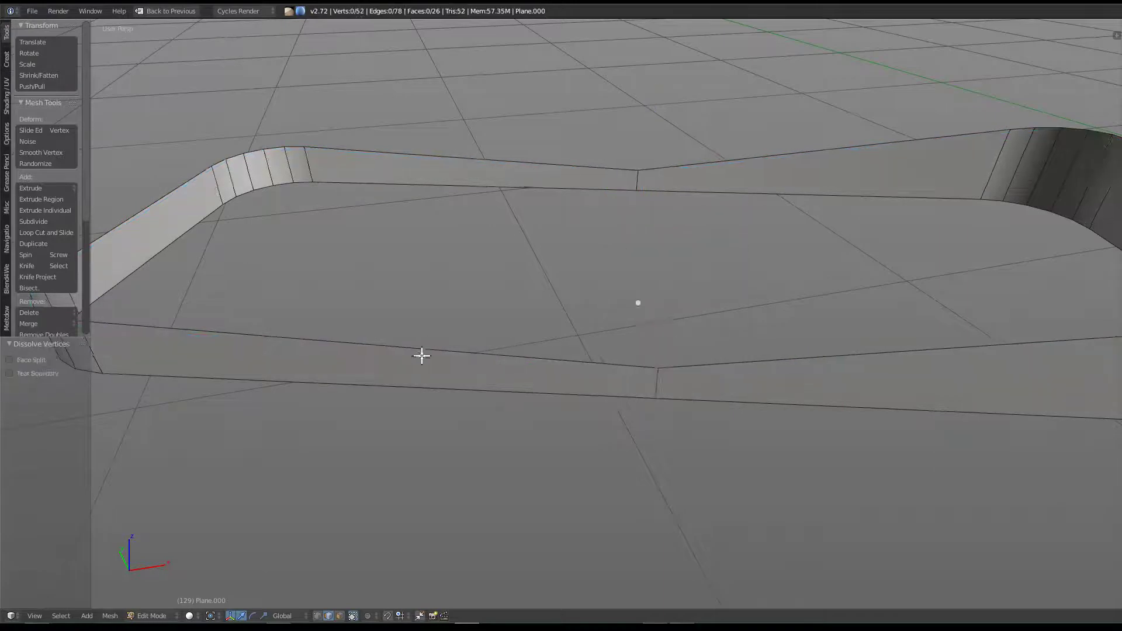
right_click(609, 316)
mouse_move(430, 315)
middle_down()
mouse_move(631, 365)
mouse_move(482, 320)
mouse_move(576, 222)
middle_up()
shift+right_click(576, 222)
mouse_move(535, 370)
middle_down()
mouse_move(623, 348)
mouse_move(559, 270)
middle_up()
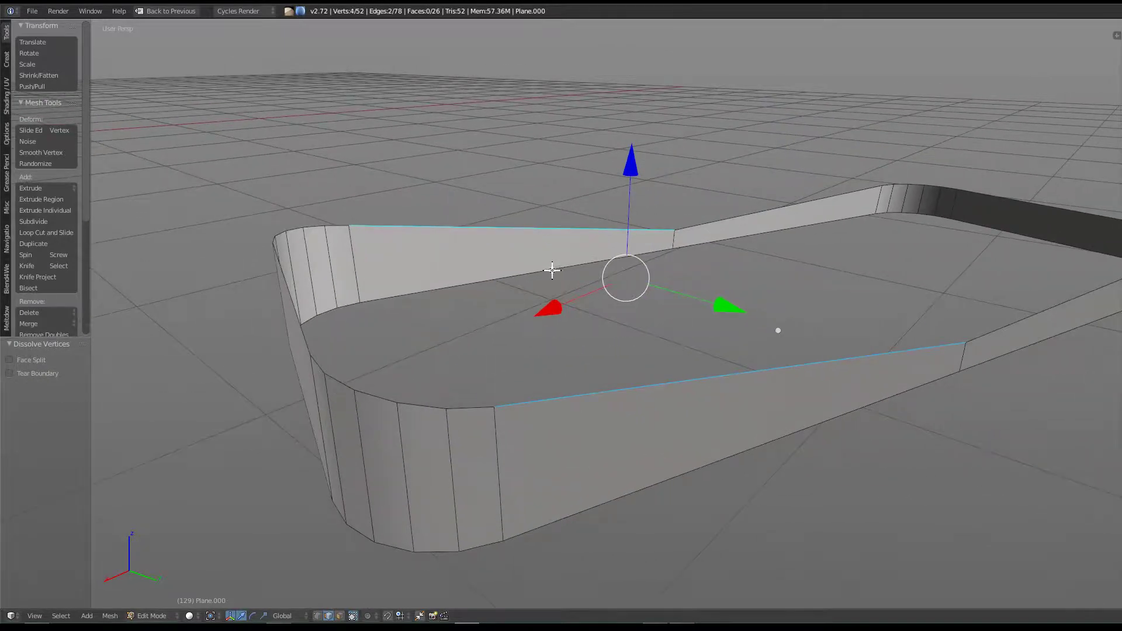
Step: Fill faces between two pairs of opposite straight rim edges
key(f)
middle_drag(760, 363, 551, 230)
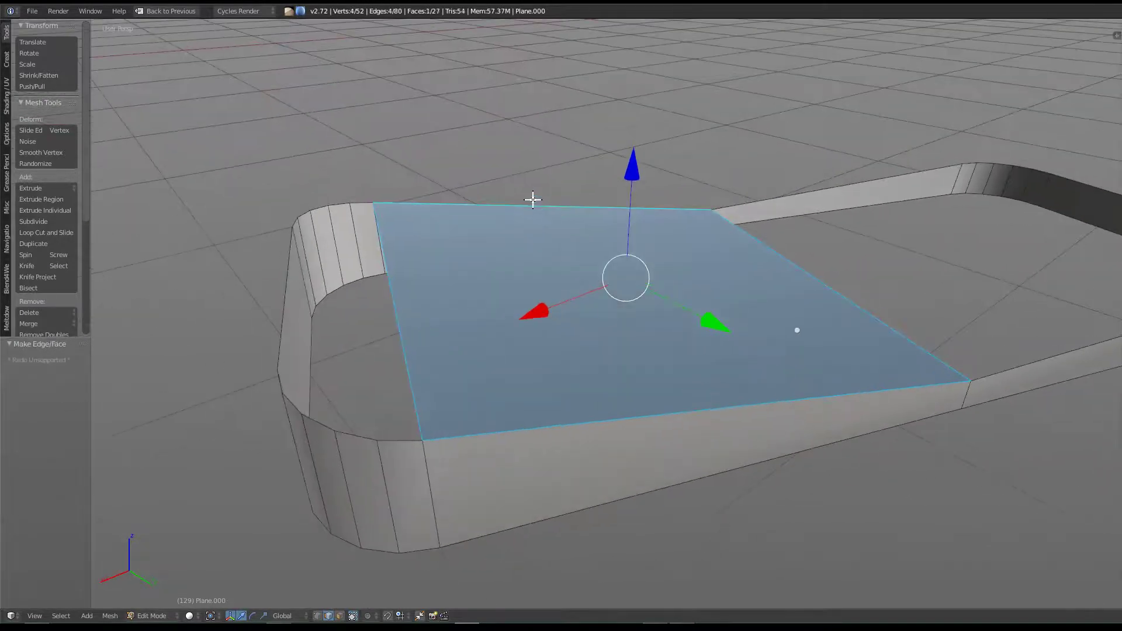
right_click(995, 370)
shift+right_click(825, 190)
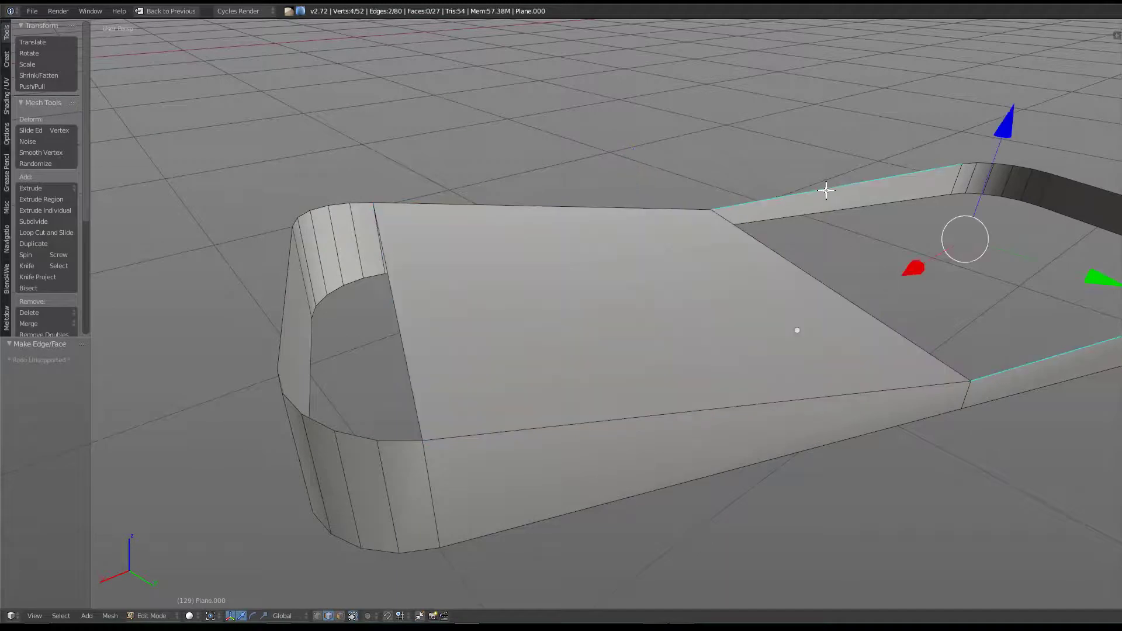
key(f)
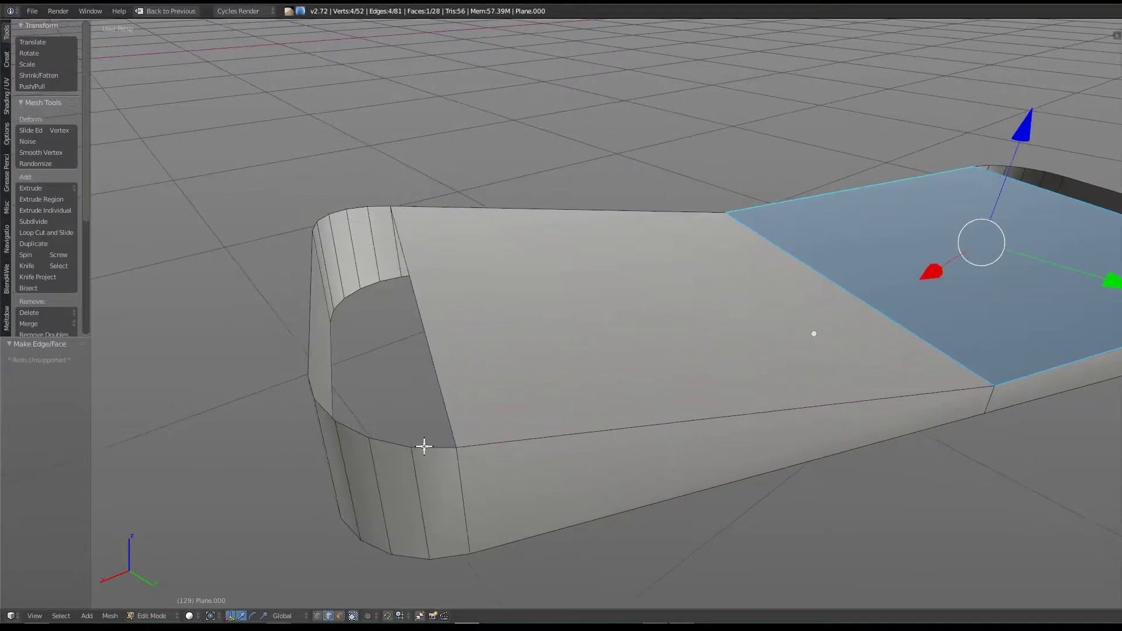
Step: Select the curved edge paths along the housing's rounded end
right_click(425, 448)
mouse_move(383, 380)
middle_down()
mouse_move(383, 410)
mouse_move(315, 443)
middle_up()
ctrl+right_click(299, 432)
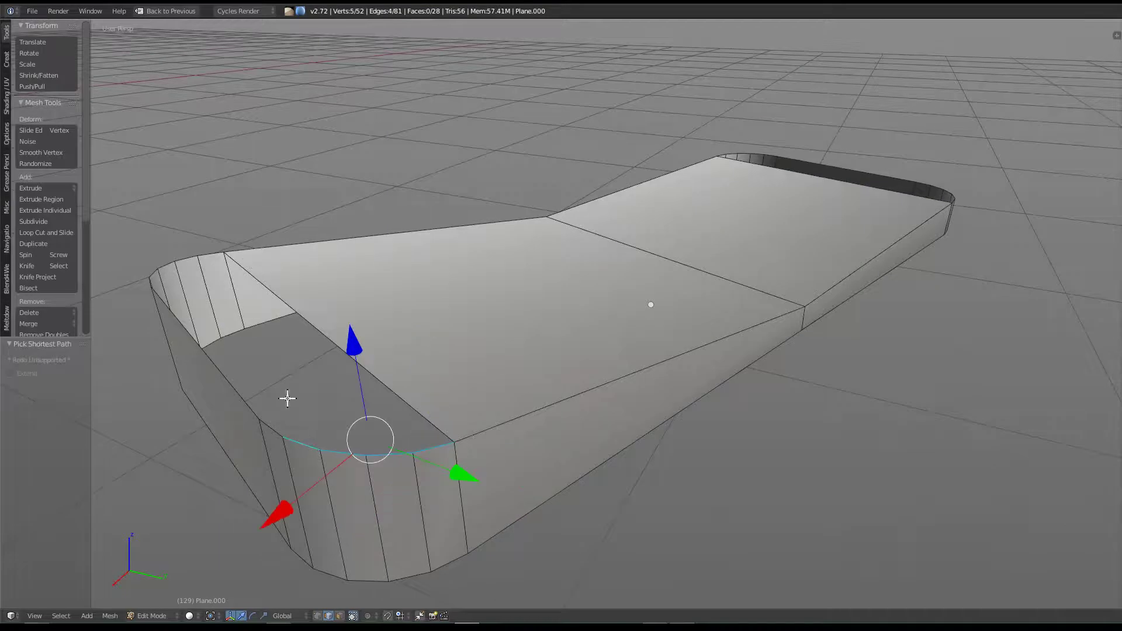
ctrl+right_click(222, 259)
ctrl+right_click(151, 279)
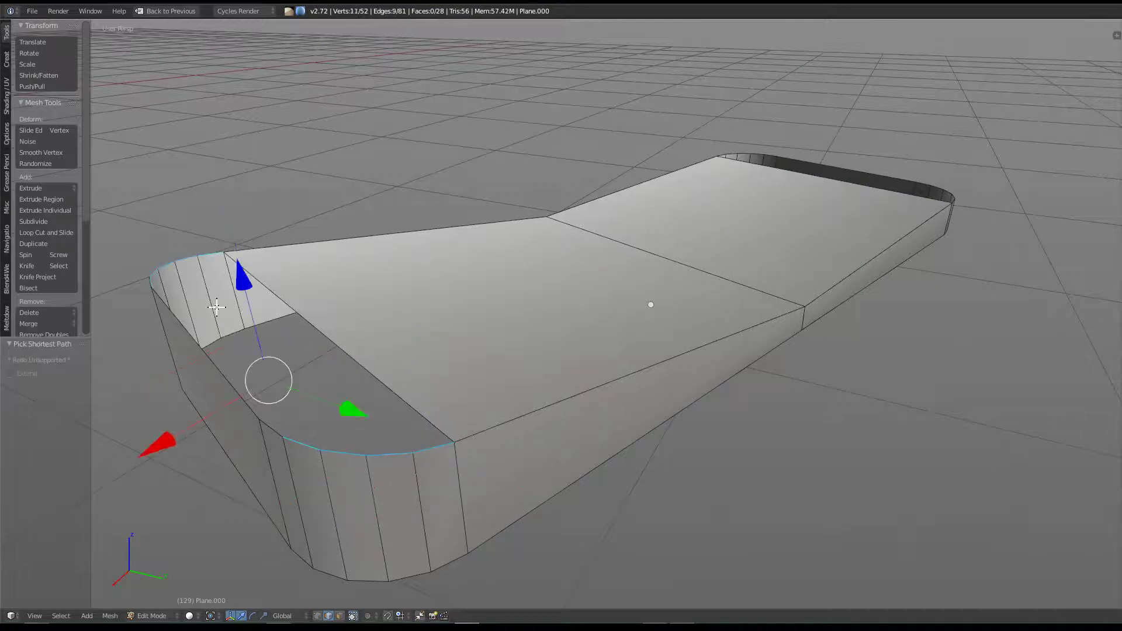
scroll(261, 352, up, 3)
shift+right_click(252, 295)
mouse_move(252, 295)
middle_down()
mouse_move(278, 368)
mouse_move(370, 316)
mouse_move(258, 426)
mouse_move(350, 413)
middle_up()
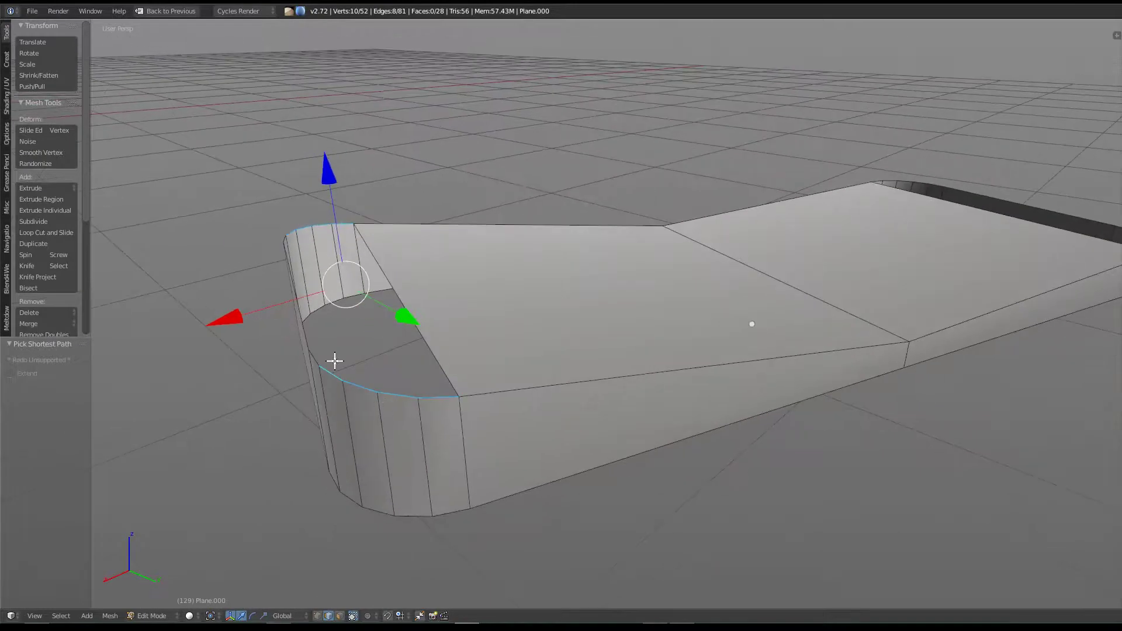
middle_drag(355, 331, 270, 376)
mouse_move(350, 386)
middle_down()
mouse_move(304, 359)
mouse_move(345, 343)
middle_up()
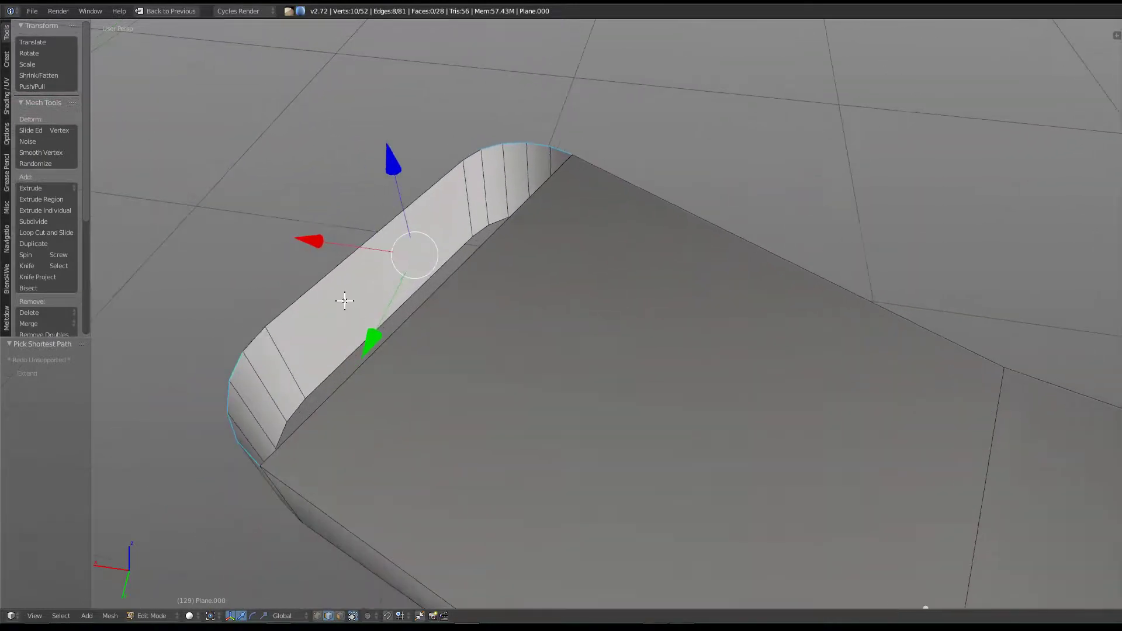
Step: Bridge the two curved edge loops with a strip of faces
key(ctrl+e)
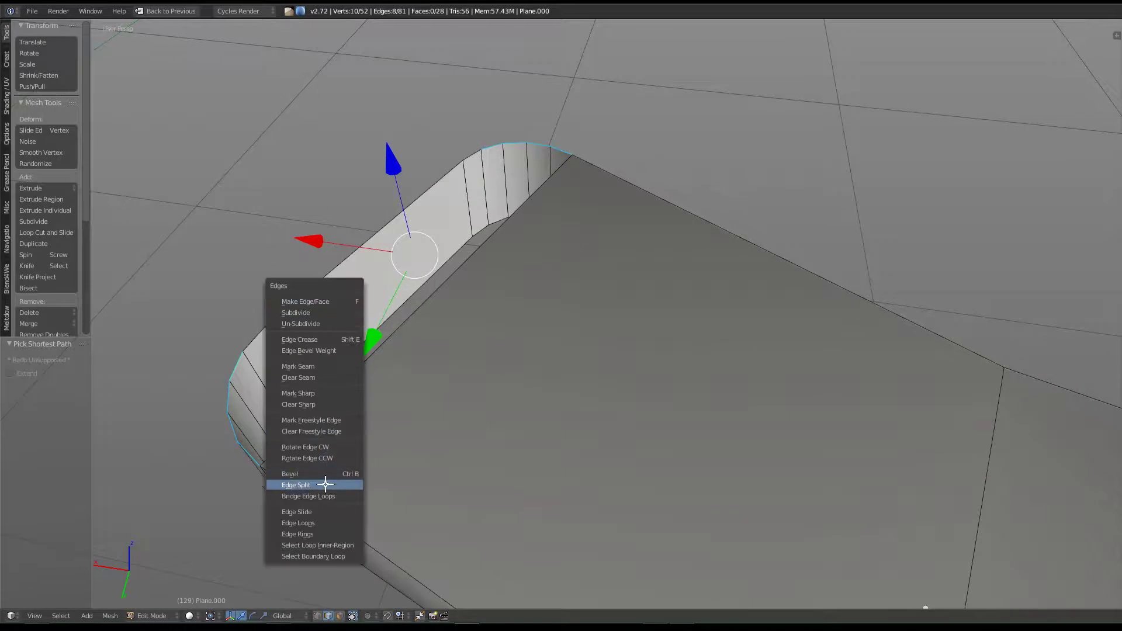
click(329, 496)
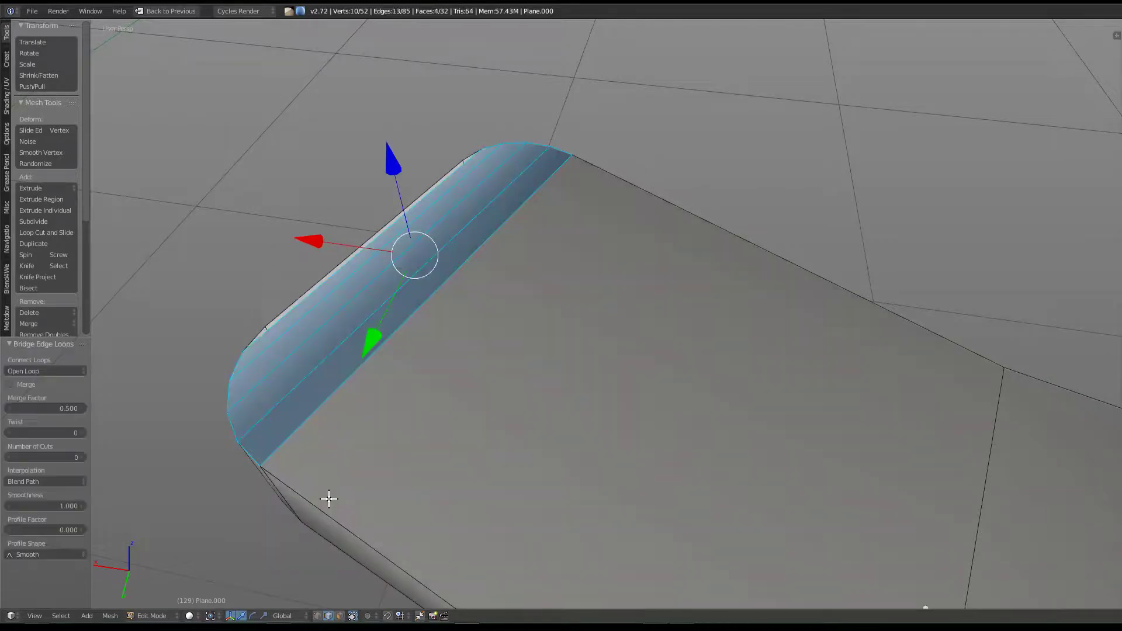
alt+click(307, 292)
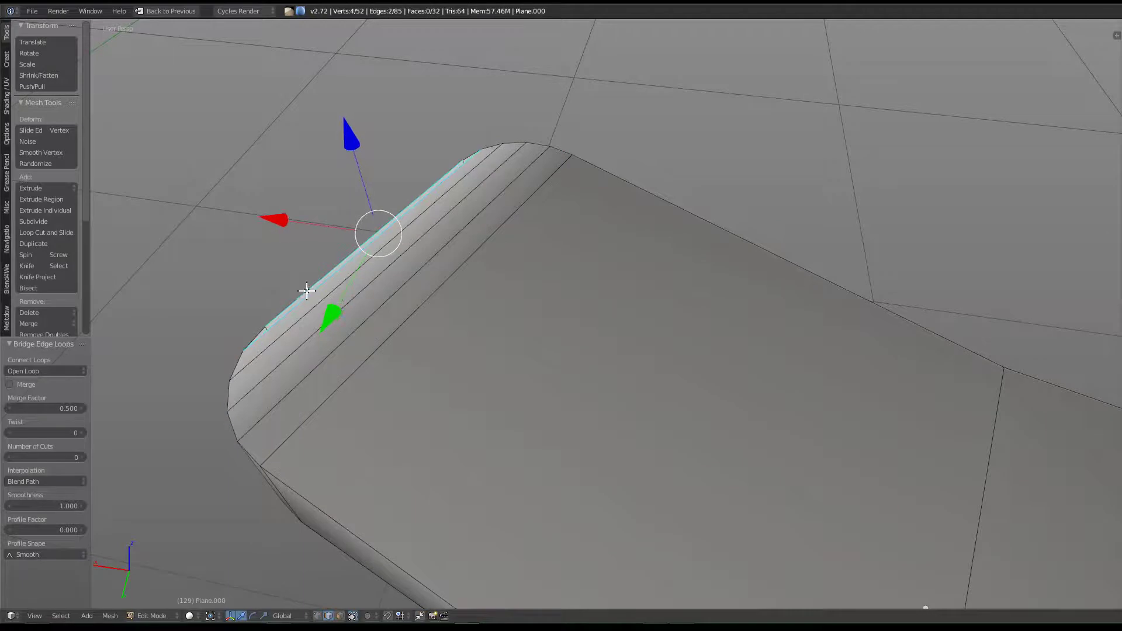
Step: Fill a face on the selected edges, then select both corner edge loops on the other end
key(f)
mouse_move(674, 487)
middle_down()
mouse_move(781, 454)
mouse_move(388, 383)
mouse_move(155, 313)
mouse_move(494, 378)
middle_up()
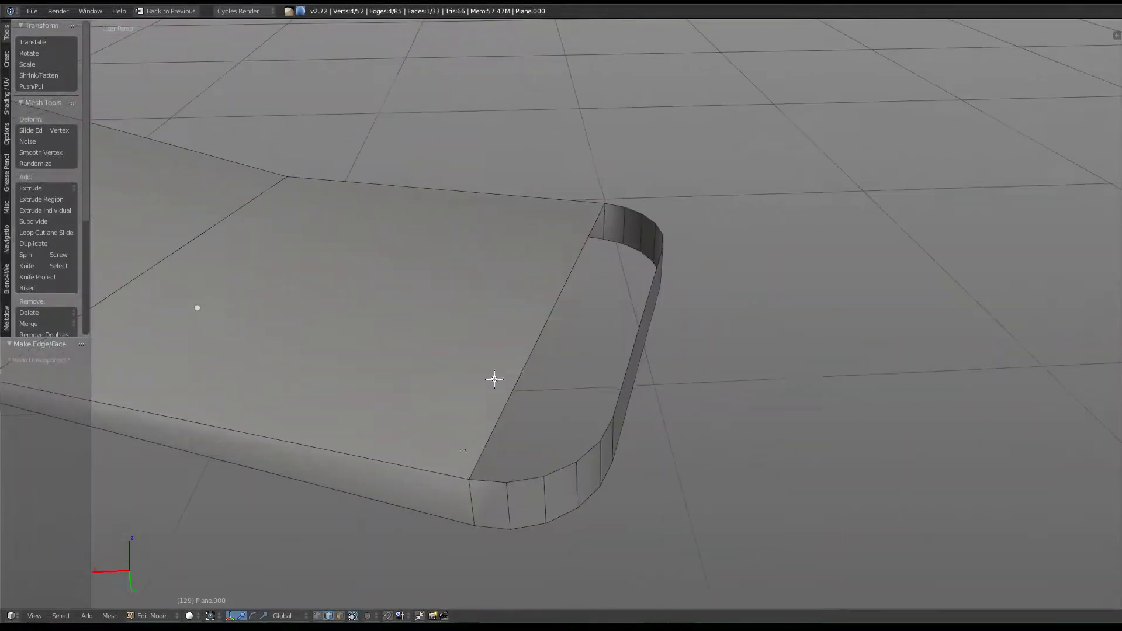
right_click(488, 476)
ctrl+right_click(588, 445)
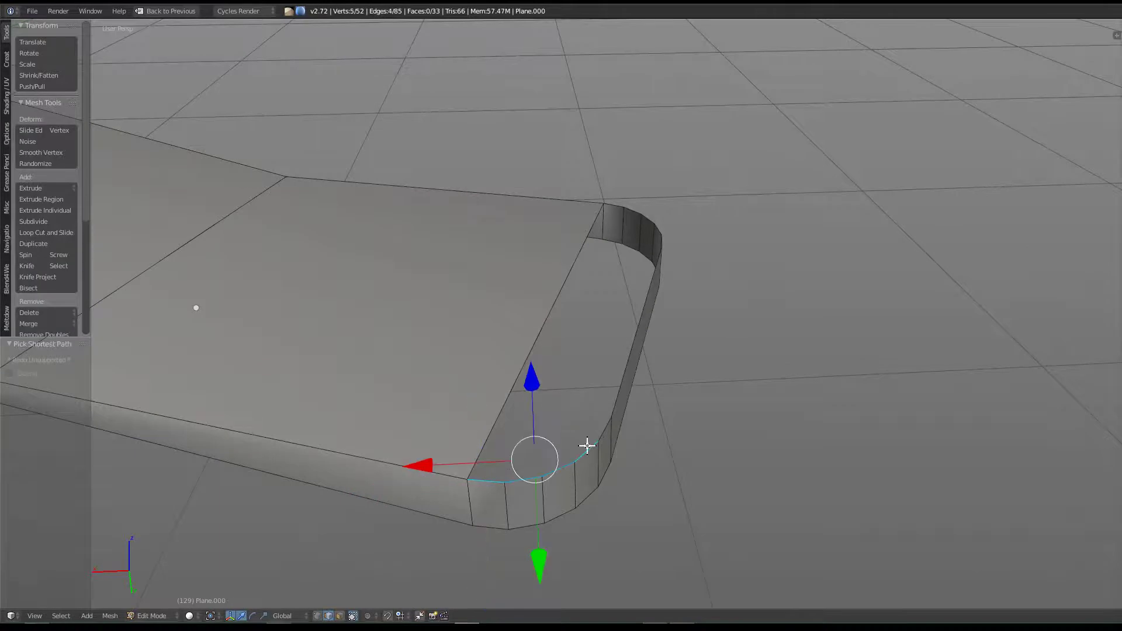
middle_drag(621, 283, 554, 293)
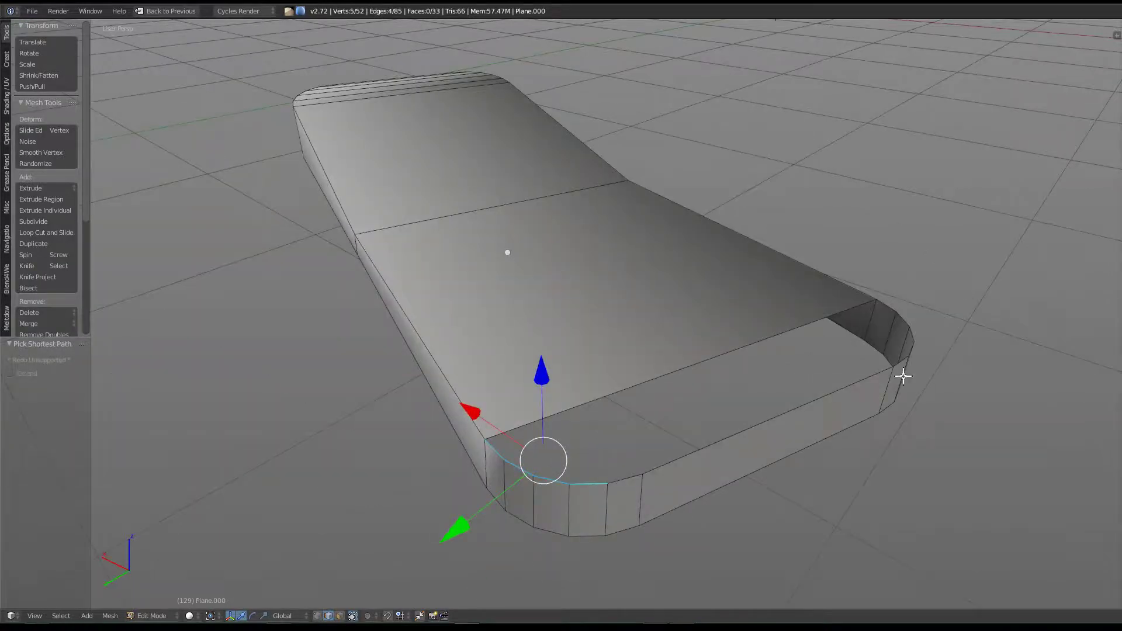
mouse_move(916, 333)
middle_down()
mouse_move(826, 368)
mouse_move(791, 480)
middle_up()
ctrl+right_click(811, 480)
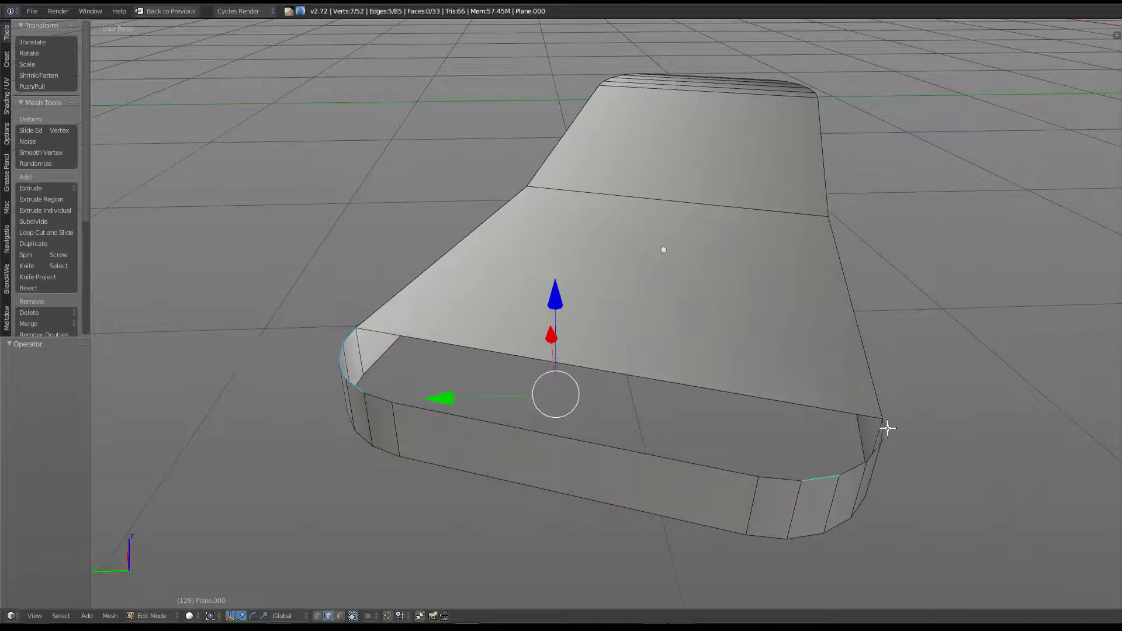
ctrl+right_click(867, 423)
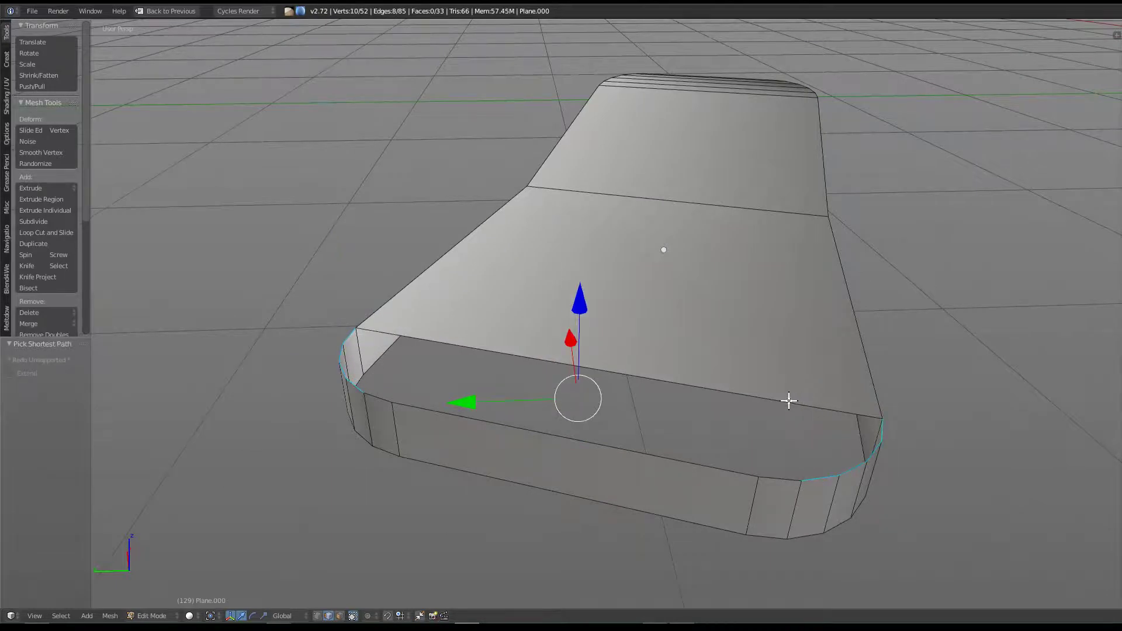
Step: Bridge the two corner edge loops to close the open side
key(ctrl+e)
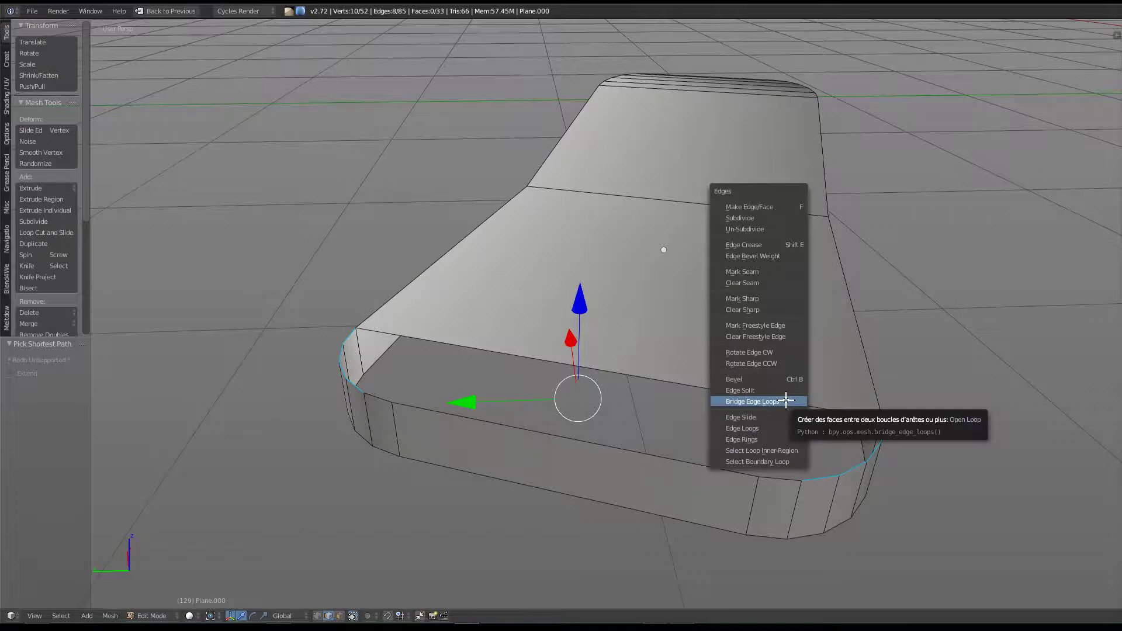
click(789, 400)
right_click(564, 433)
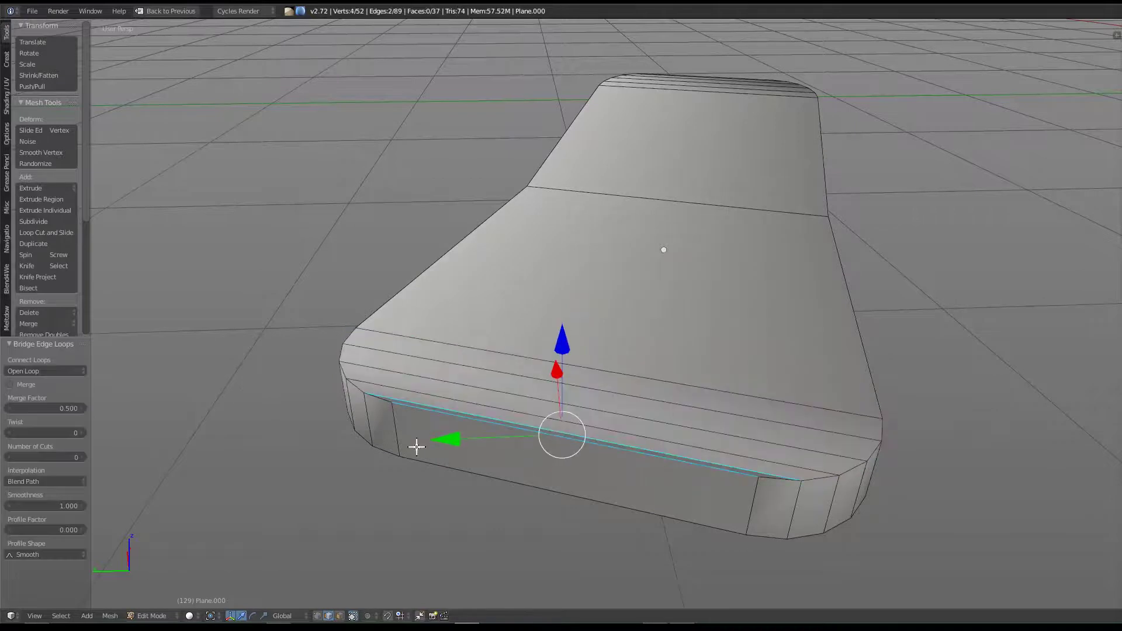
middle_drag(416, 446, 530, 446)
Step: Return to Object Mode and unhide all objects
key(Tab)
middle_drag(501, 383, 603, 367)
key(alt+h)
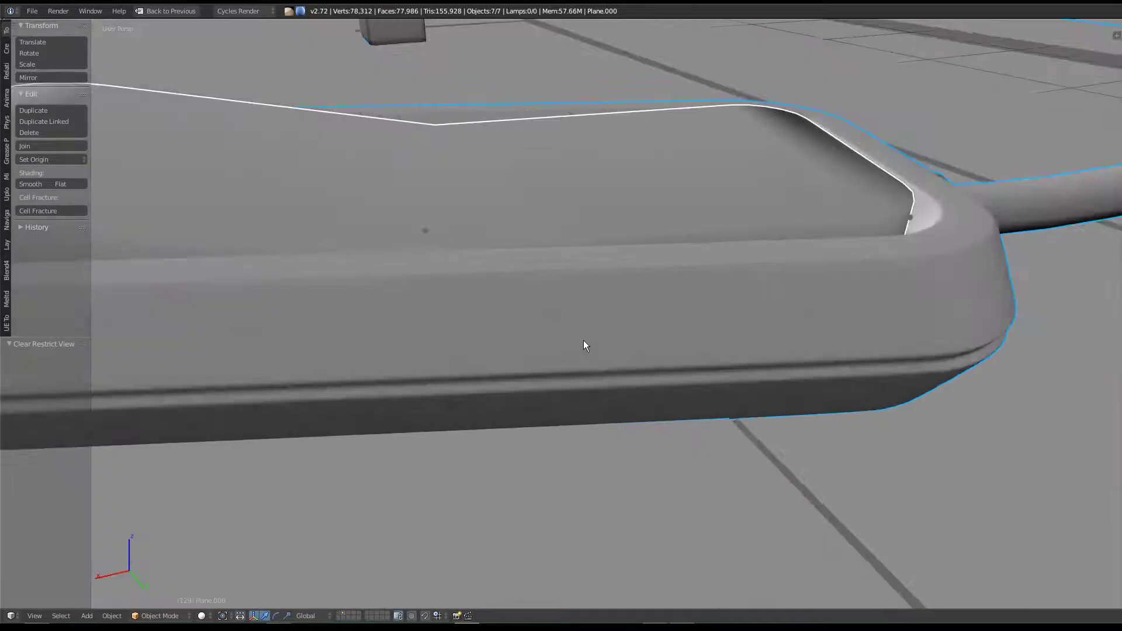
scroll(583, 338, down, 4)
Step: Isolate the Cube.001 tray and remove its Subsurf modifier
key(shift+h)
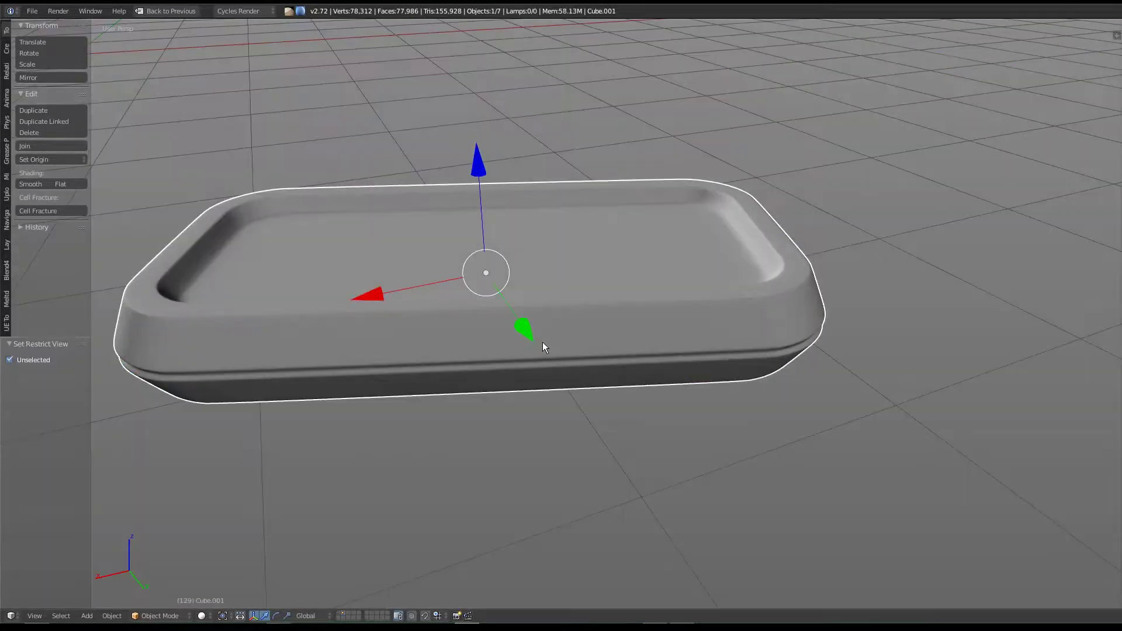
middle_drag(370, 389, 460, 377)
key(ctrl+Up)
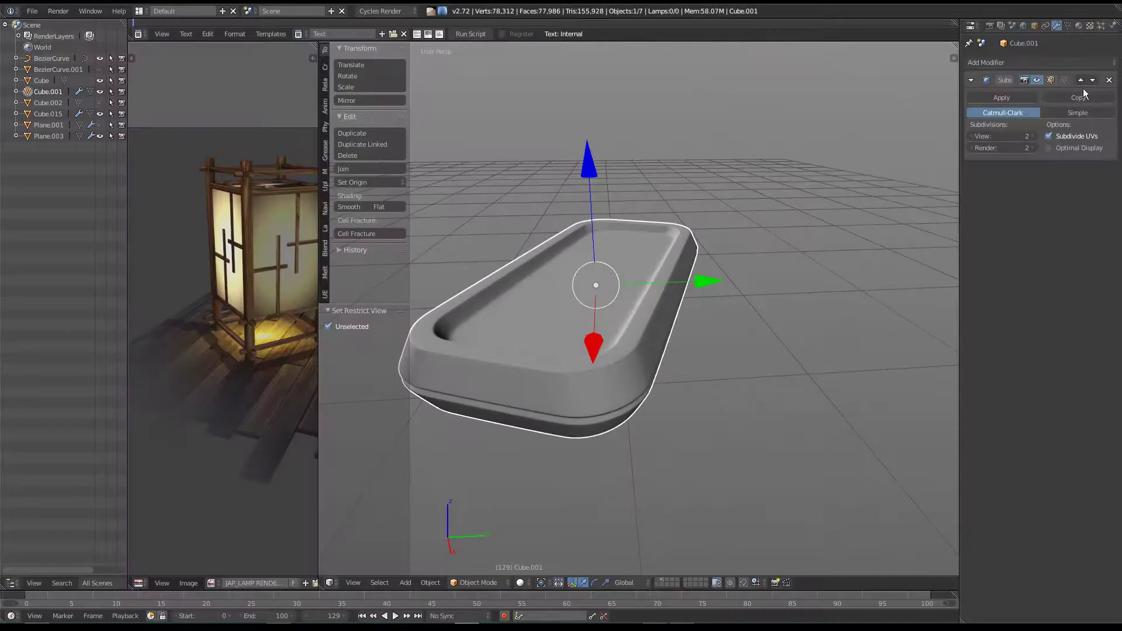
click(1108, 80)
key(ctrl+Up)
scroll(734, 251, up, 1)
Step: In Edit Mode, delete the triangle-fan faces on the tray's top
key(Tab)
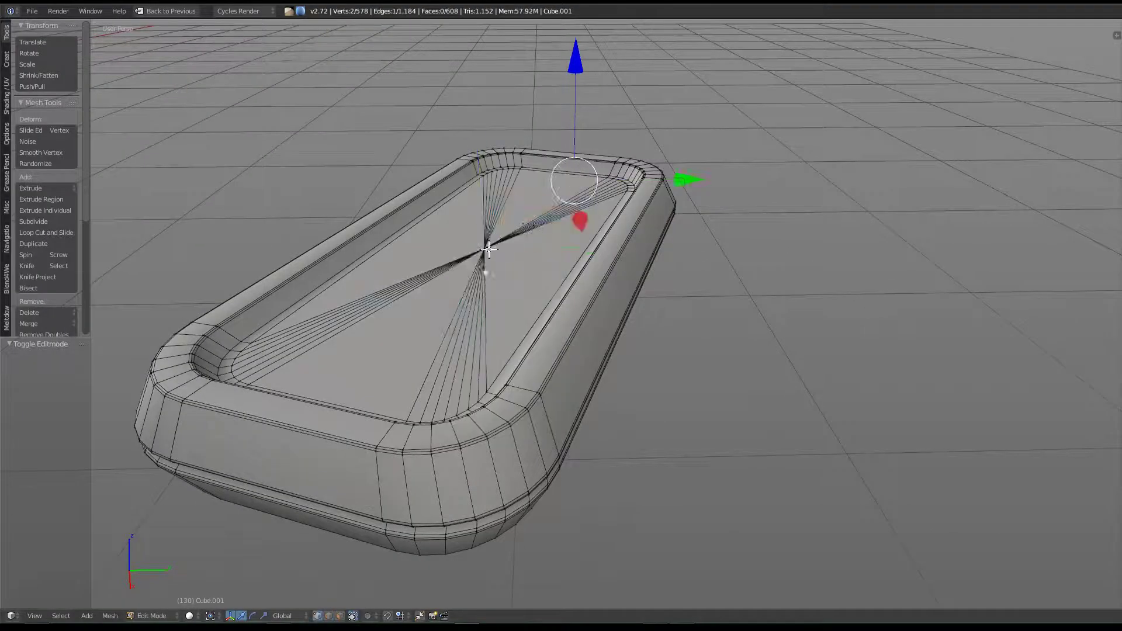
right_click(485, 248)
key(ctrl+KP_Add)
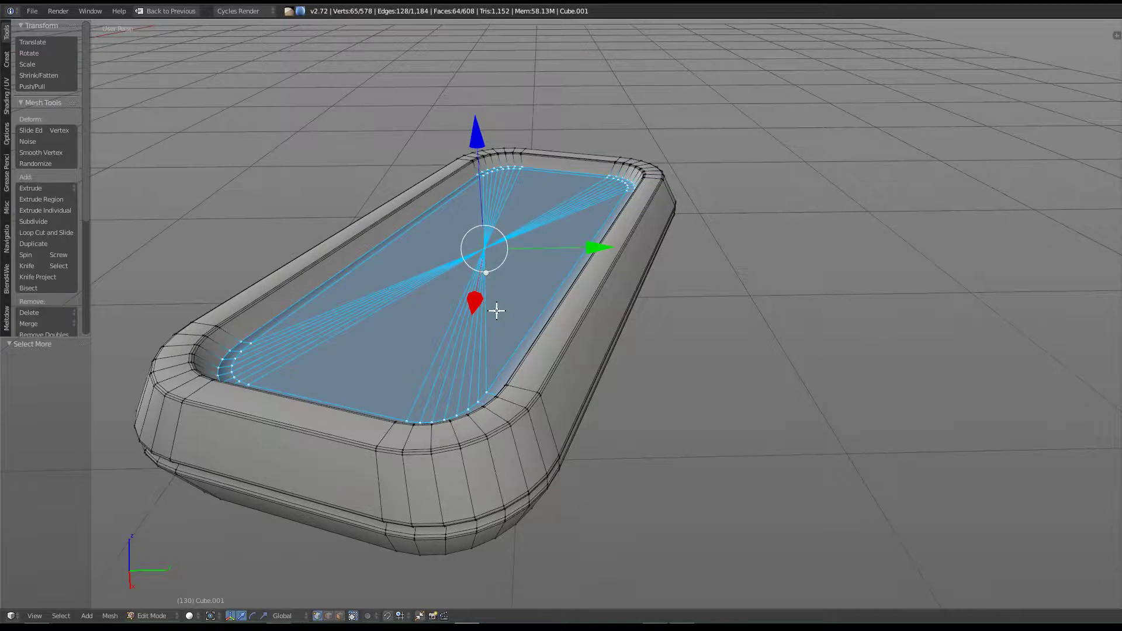
key(x)
click(494, 276)
Step: Delete the triangle-fan faces on the tray's underside, leaving a hole
mouse_move(494, 276)
middle_down()
mouse_move(551, 332)
mouse_move(568, 299)
middle_up()
right_click(501, 217)
mouse_move(501, 217)
middle_down()
mouse_move(544, 380)
mouse_move(533, 394)
middle_up()
key(ctrl+KP_Add)
key(ctrl+KP_Add)
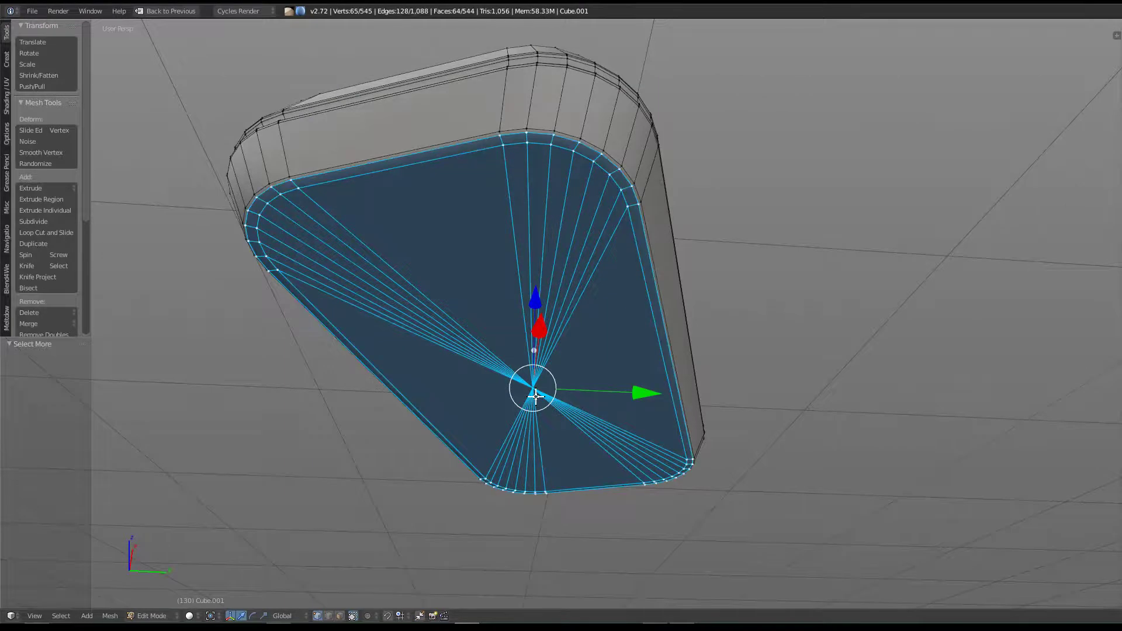
key(x)
click(532, 396)
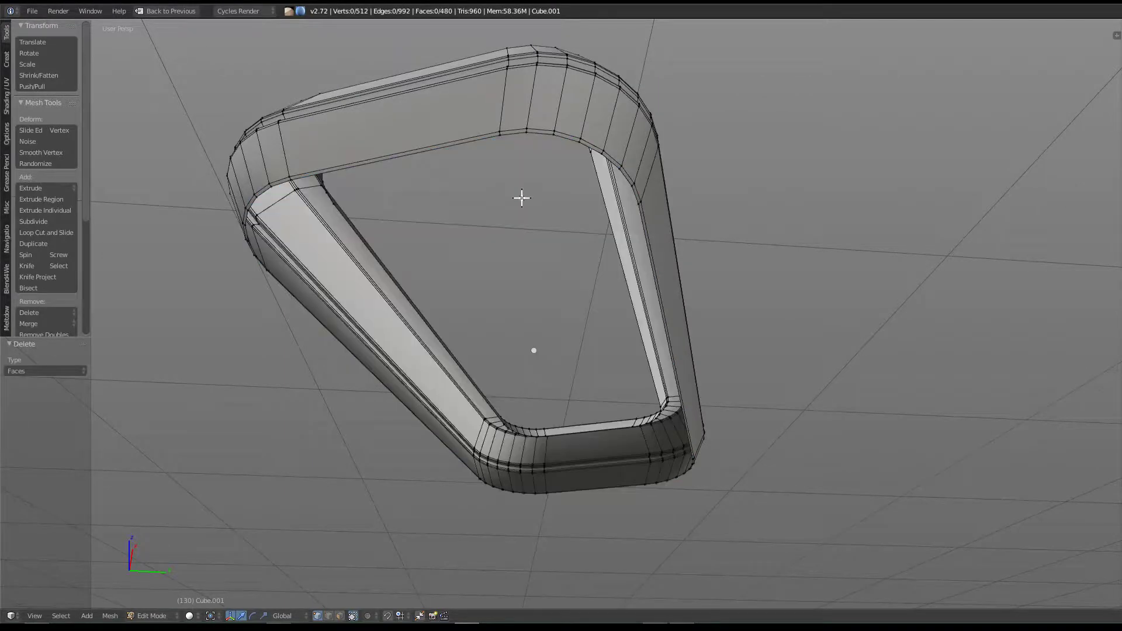
Step: Select the hole's boundary loop and the middle seam edge loop
key(ctrl+e)
click(628, 138)
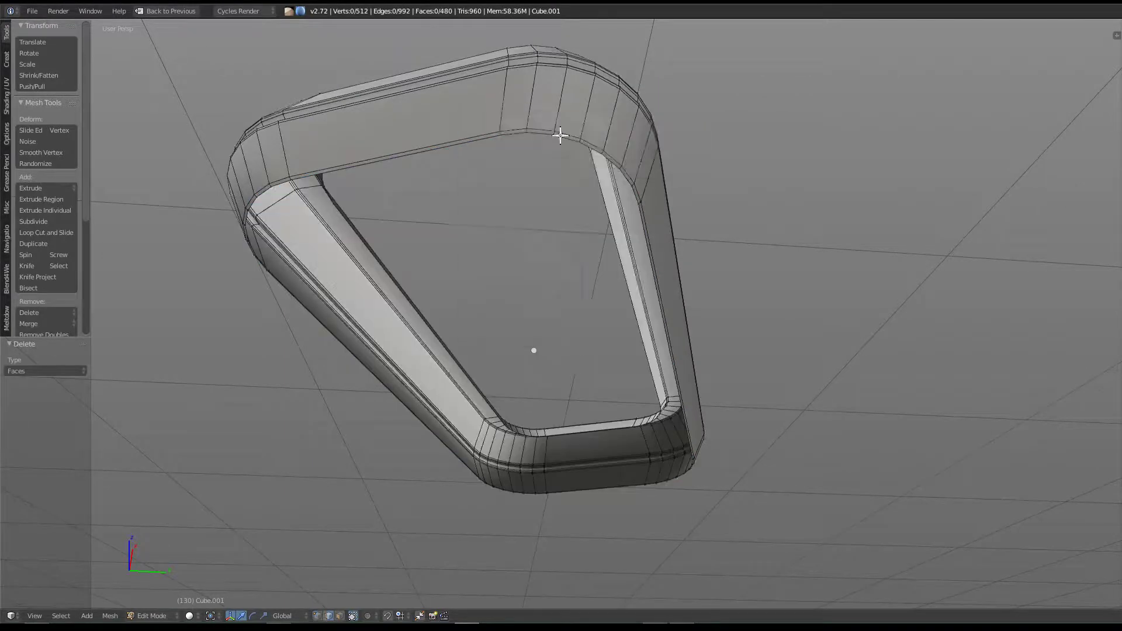
middle_drag(550, 131, 553, 332)
middle_drag(432, 321, 437, 340)
alt+shift+click(421, 336)
Step: Add the remaining surplus edge loops around the ring to the selection
alt+shift+click(290, 329)
alt+shift+click(287, 315)
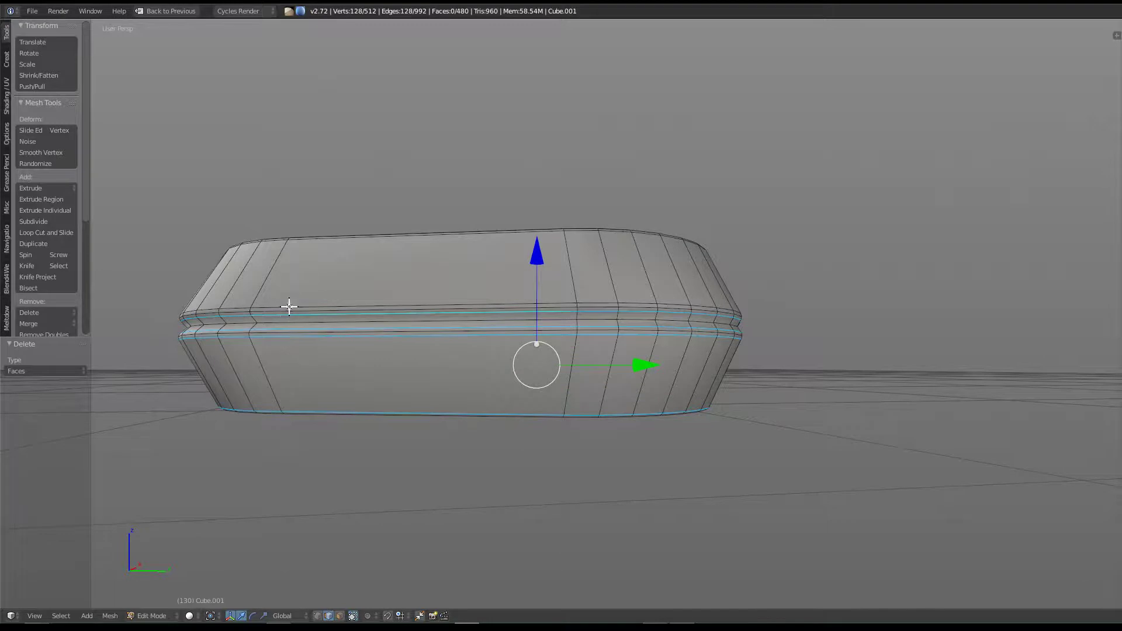
alt+shift+click(297, 322)
middle_drag(401, 265, 402, 431)
alt+shift+click(401, 516)
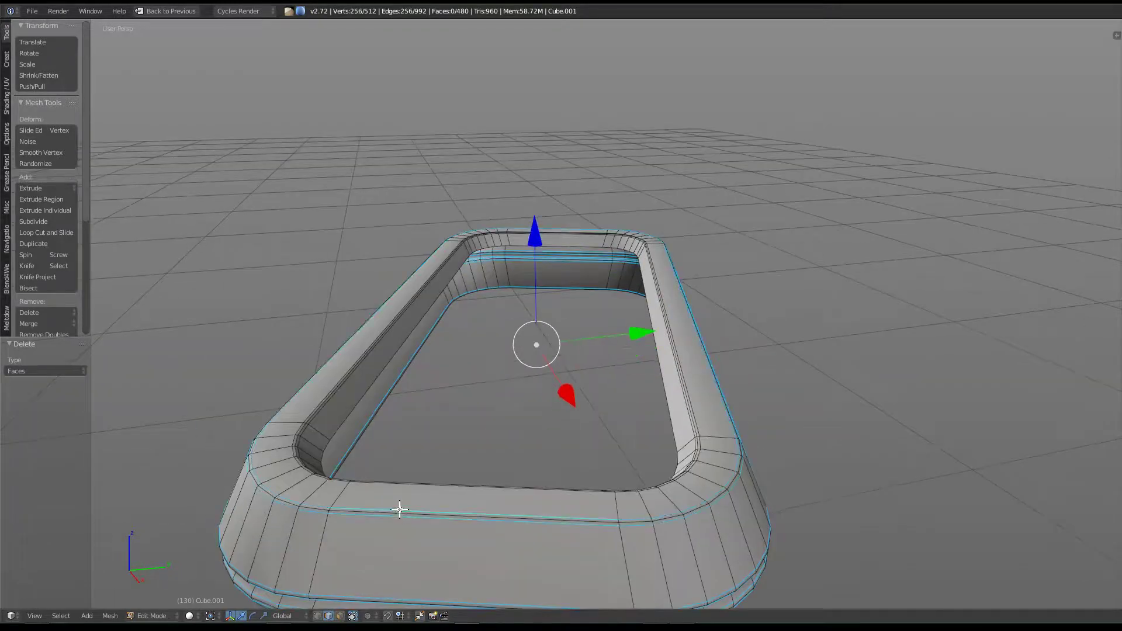
alt+shift+click(458, 487)
middle_drag(458, 486, 308, 343)
alt+shift+click(303, 367)
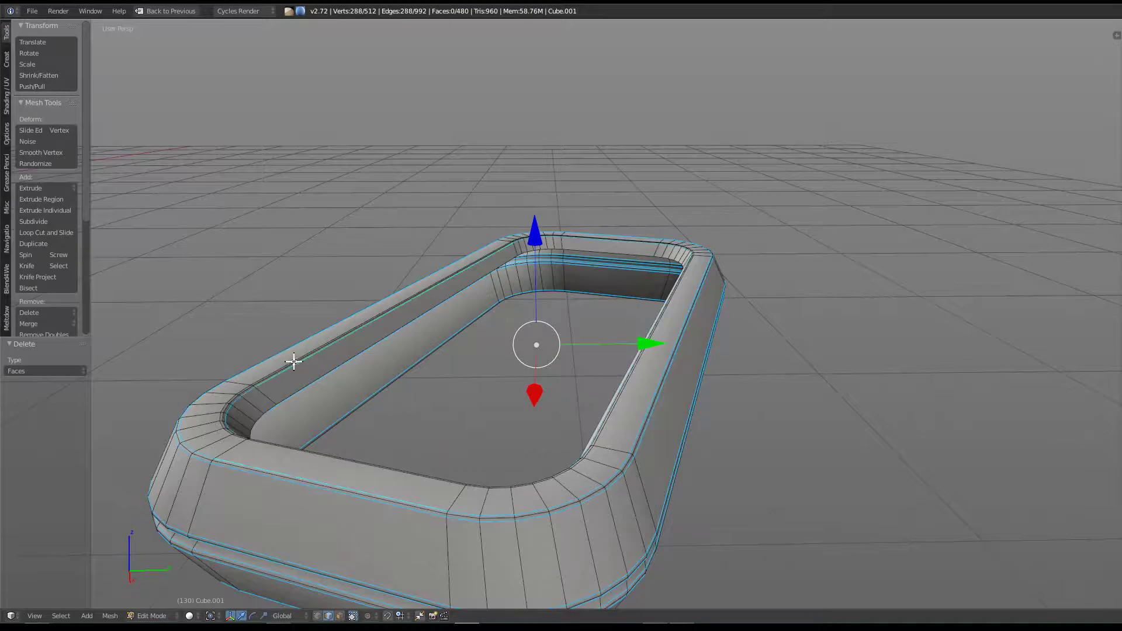
Step: Relax the selected loops, then dissolve the edges and leftover vertices
key(w)
click(394, 307)
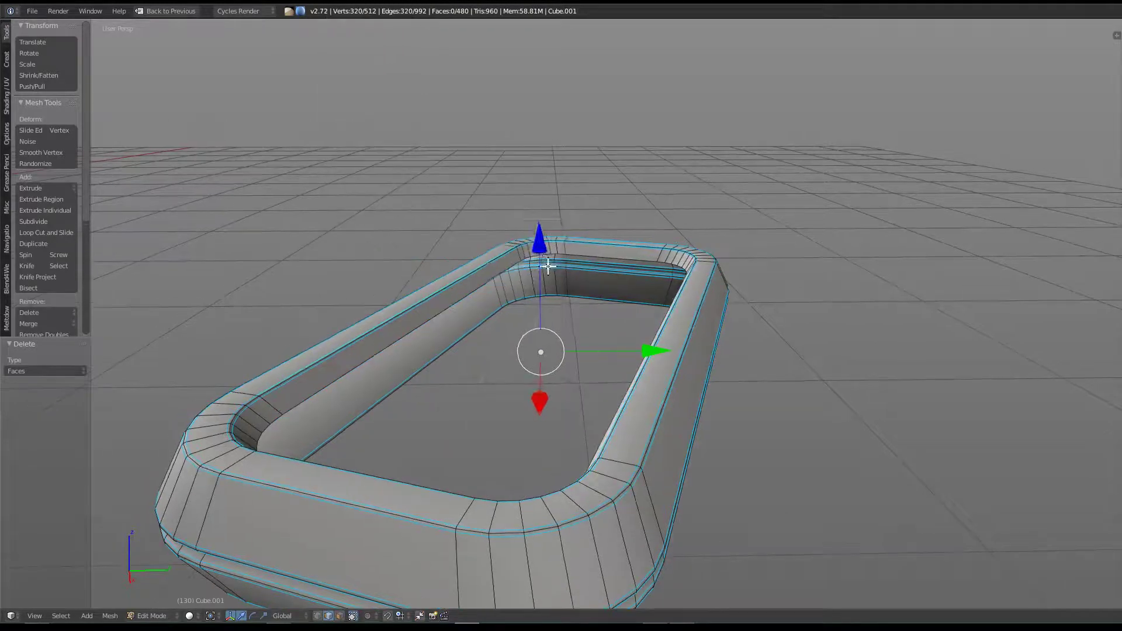
key(x)
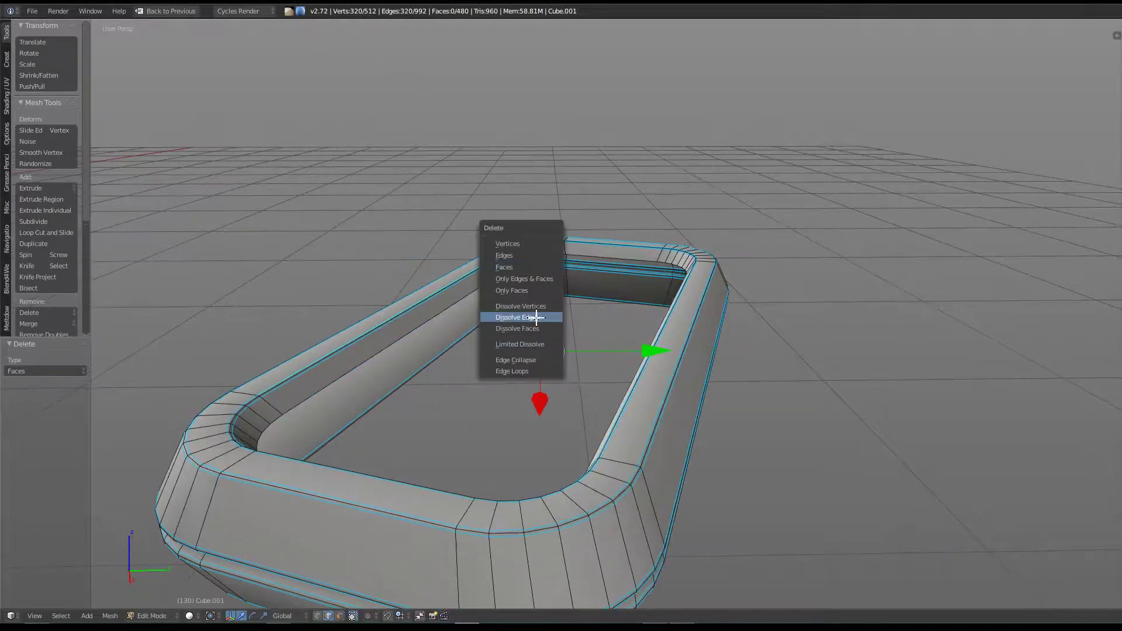
click(535, 317)
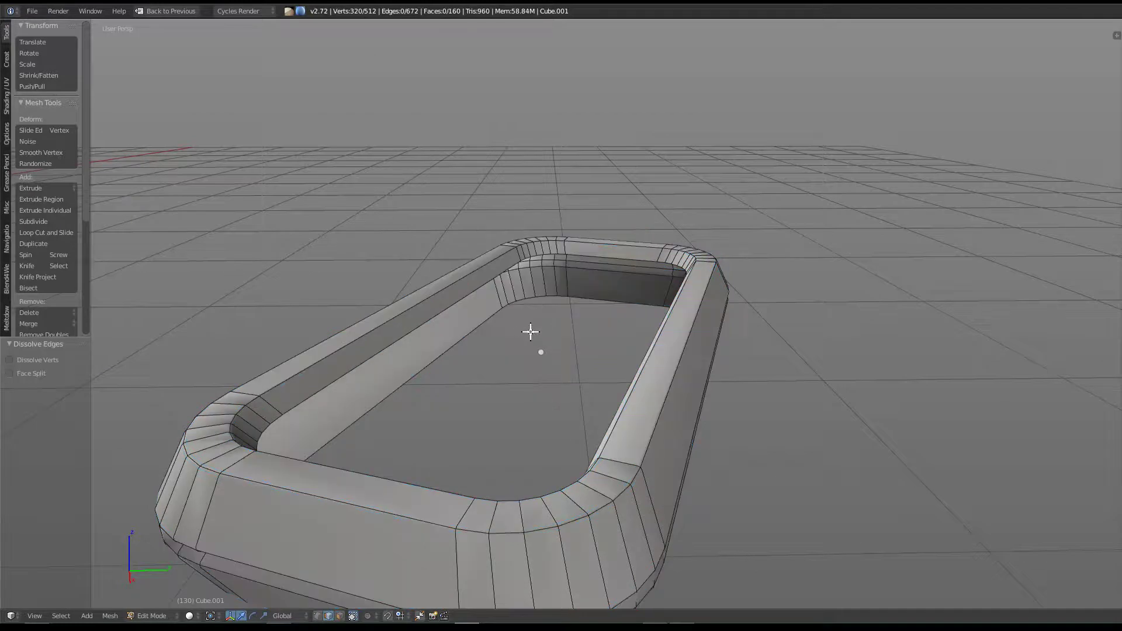
key(x)
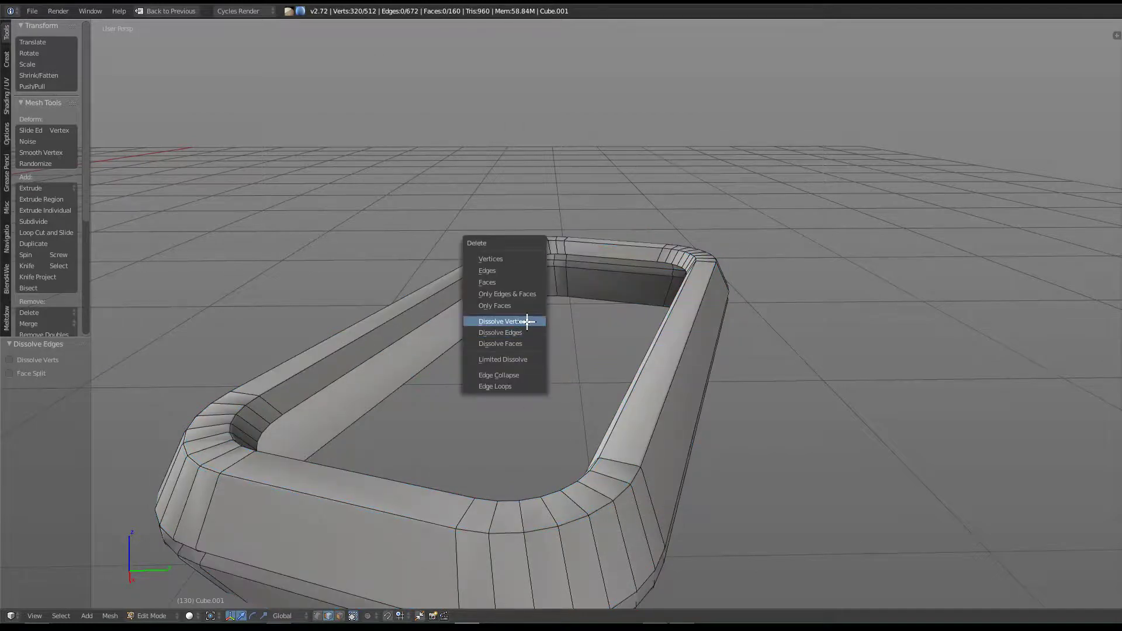
click(527, 322)
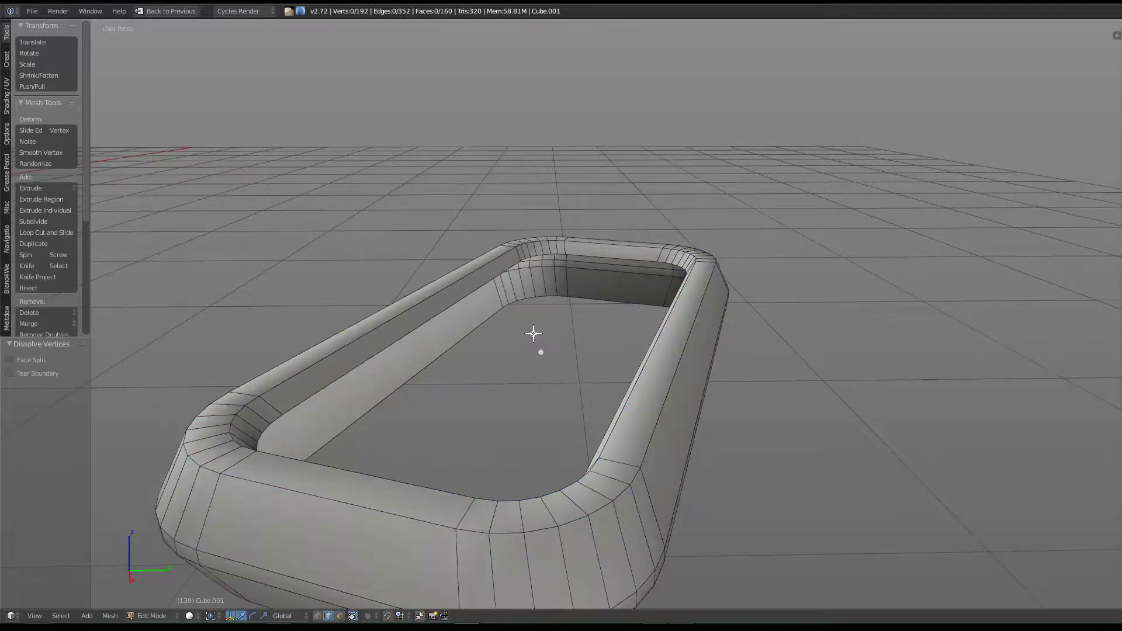
Step: Cap the tray's underside inner boundary loop with a face, then select the top opening's inner loop
scroll(533, 342, down, 3)
middle_drag(538, 321, 573, 327)
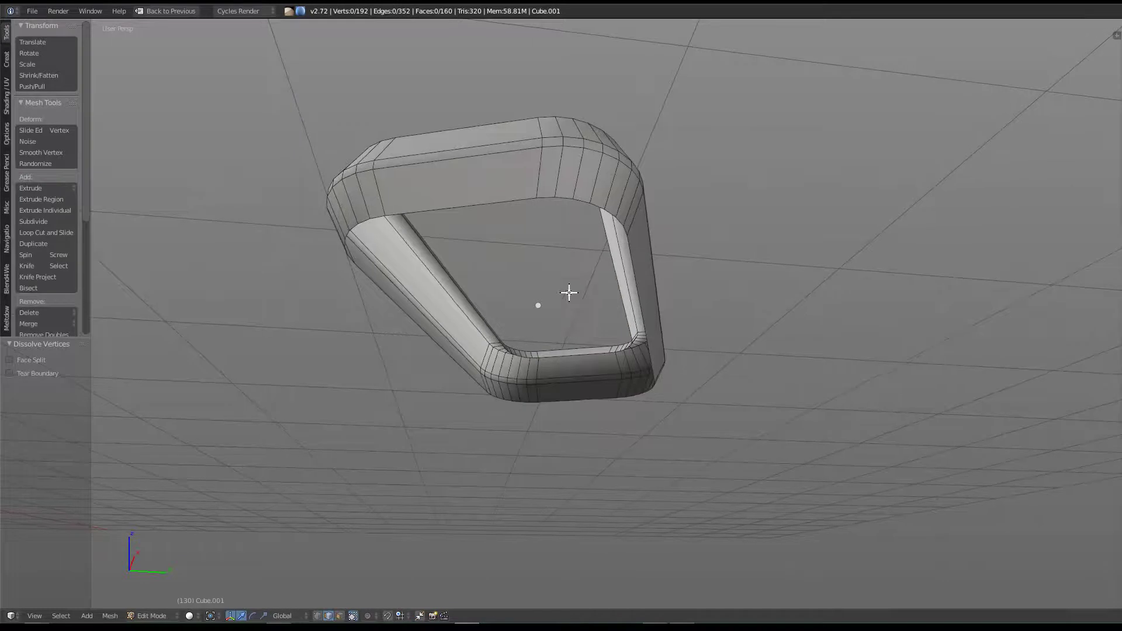
alt+right_click(509, 201)
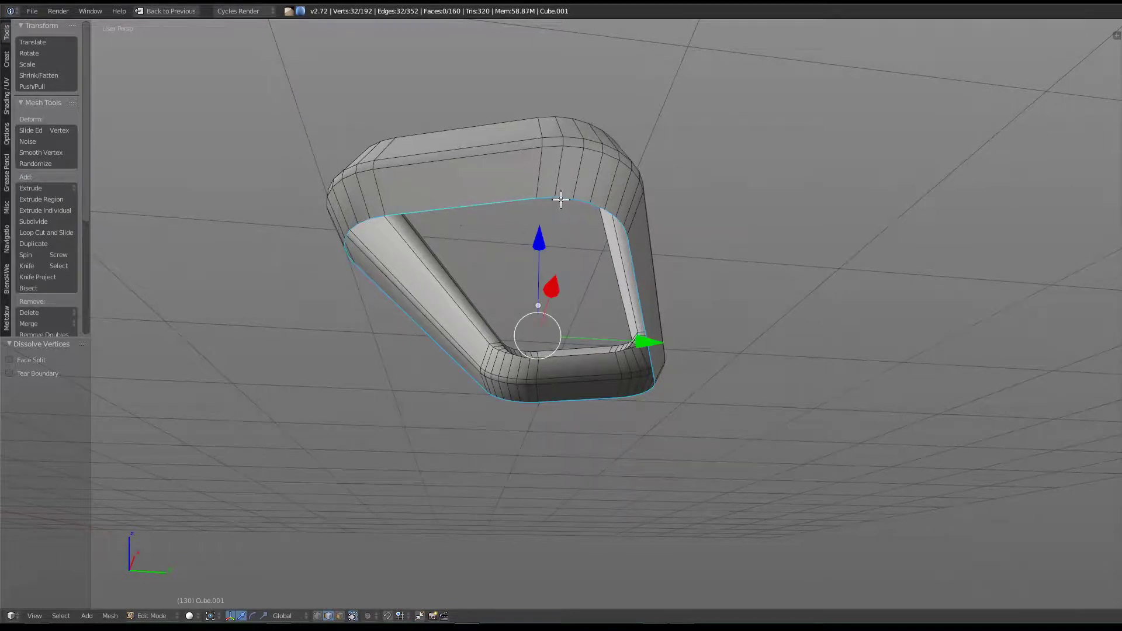
middle_drag(501, 210, 509, 280)
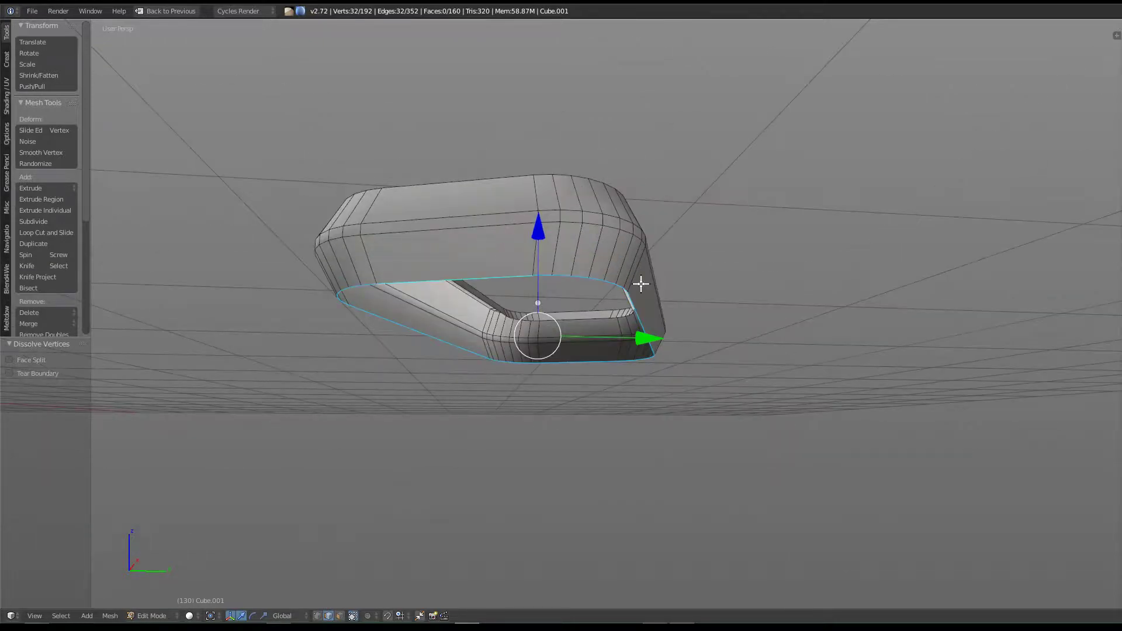
key(f)
middle_drag(613, 223, 616, 303)
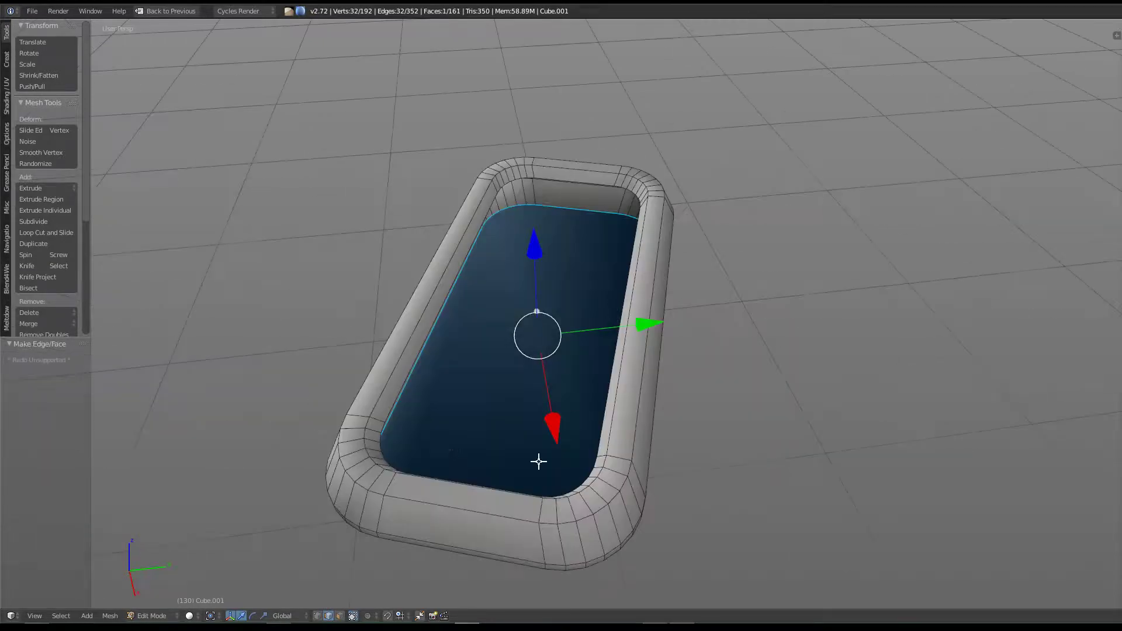
alt+click(406, 381)
Step: Fill the top opening with a face, return to Object Mode and unhide all objects
key(f)
key(Tab)
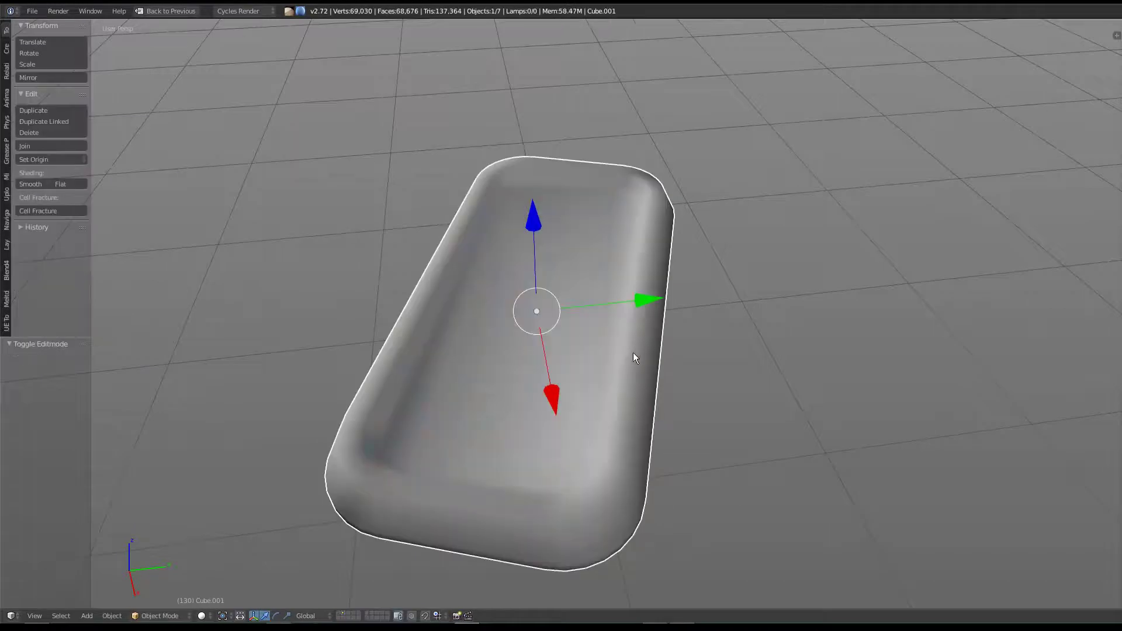
key(alt+h)
mouse_move(628, 398)
middle_down()
mouse_move(700, 430)
mouse_move(506, 339)
mouse_move(549, 332)
middle_up()
Step: Inspect the tray Cube.001 inside the housing in Edit Mode, then return to Object Mode
right_click(541, 316)
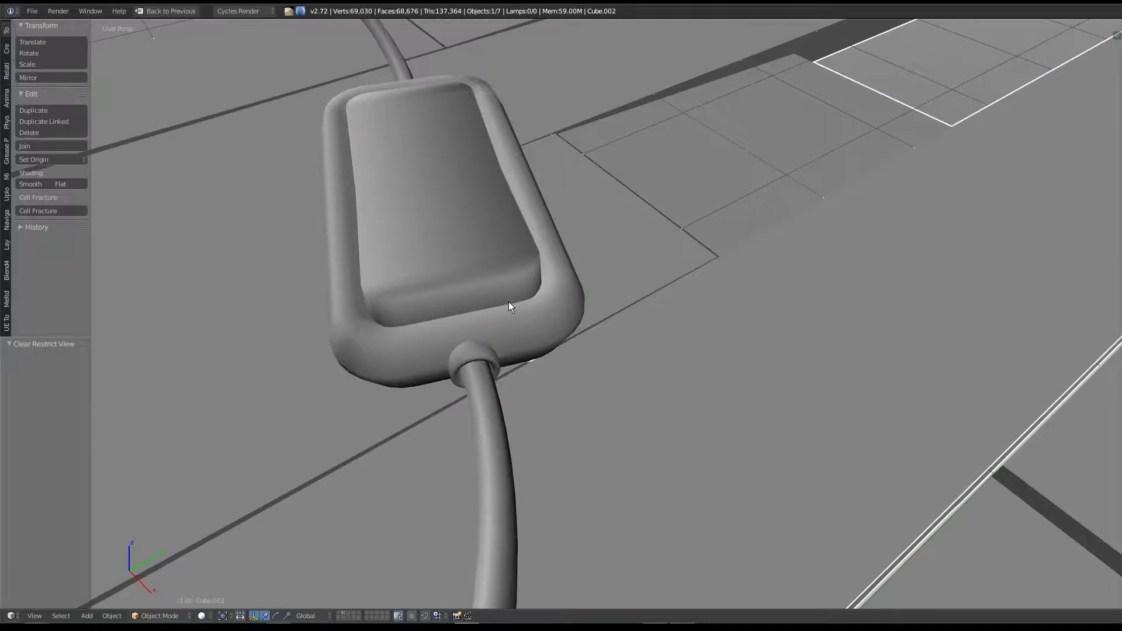
right_click(548, 313)
key(Tab)
mouse_move(548, 313)
middle_down()
mouse_move(514, 311)
mouse_move(509, 325)
mouse_move(762, 306)
mouse_move(651, 300)
middle_up()
scroll(653, 391, up, 3)
scroll(653, 391, down, 3)
mouse_move(438, 338)
middle_down()
mouse_move(471, 323)
mouse_move(478, 381)
mouse_move(526, 338)
mouse_move(533, 299)
mouse_move(510, 304)
middle_up()
key(Tab)
Step: Select the lid Plane.000, briefly toggle its Edit Mode, then deselect everything
scroll(478, 381, down, 3)
scroll(590, 275, up, 3)
scroll(644, 250, up, 2)
right_click(610, 222)
key(Tab)
key(Tab)
scroll(622, 226, down, 2)
scroll(665, 237, down, 2)
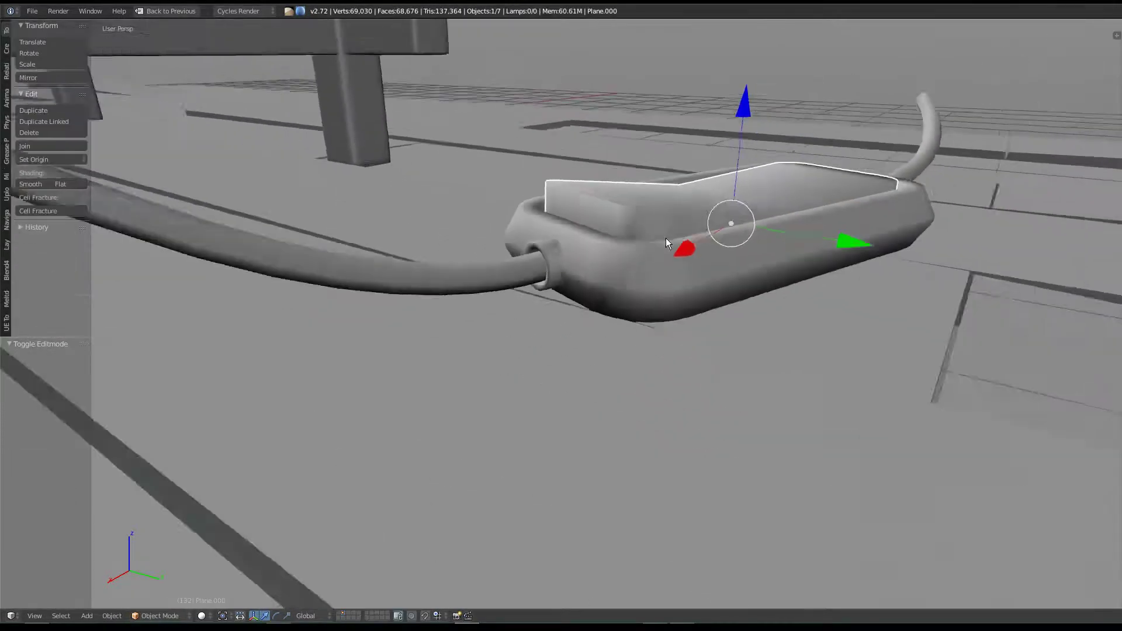
scroll(664, 240, down, 3)
key(a)
Step: Orbit and zoom around the whole lantern tower, floor planks, legs and cable
mouse_move(542, 297)
middle_down()
mouse_move(667, 264)
mouse_move(466, 311)
mouse_move(534, 315)
mouse_move(507, 346)
mouse_move(544, 309)
middle_up()
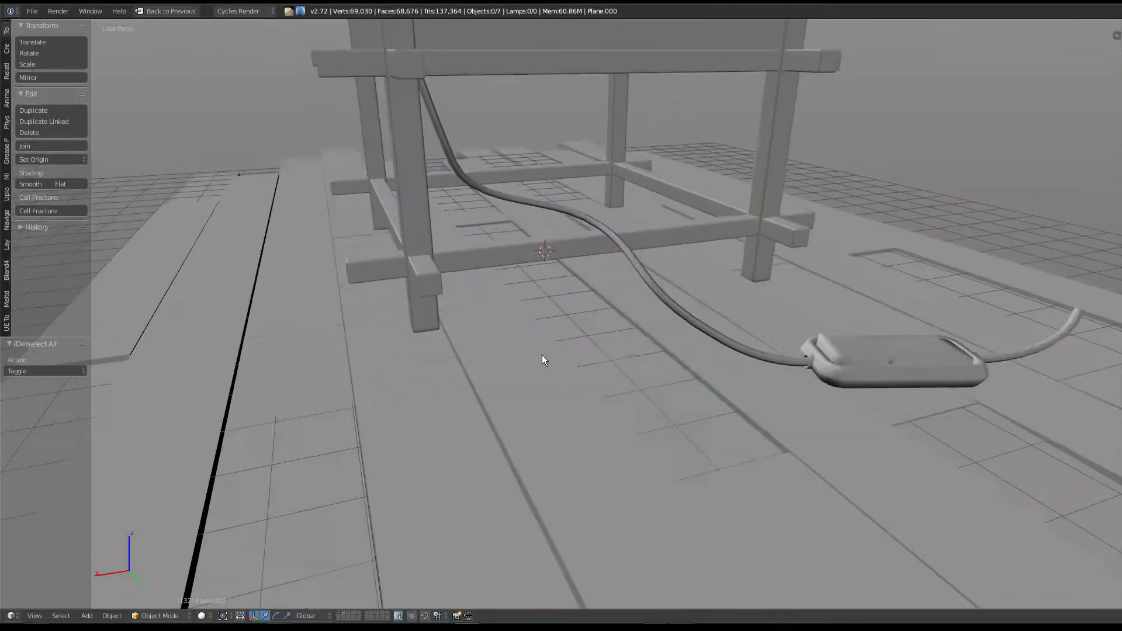
scroll(541, 339, down, 4)
scroll(526, 371, down, 3)
middle_drag(514, 373, 583, 398)
scroll(596, 409, up, 5)
scroll(643, 394, up, 3)
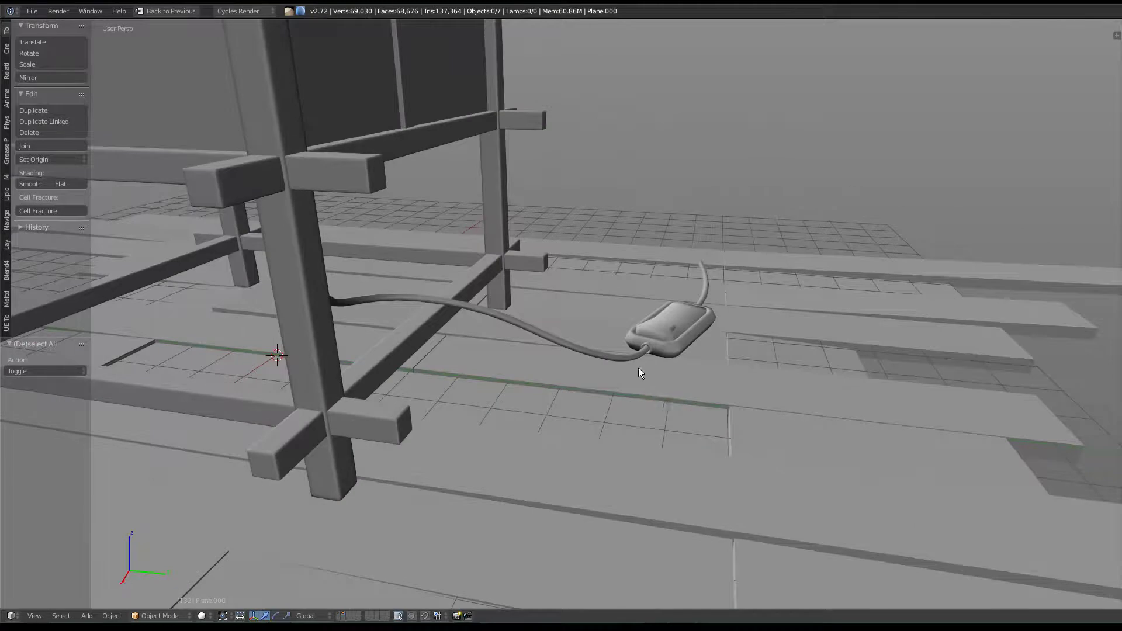
mouse_move(547, 384)
middle_down()
mouse_move(582, 450)
mouse_move(543, 411)
middle_up()
scroll(548, 440, down, 4)
scroll(584, 410, down, 3)
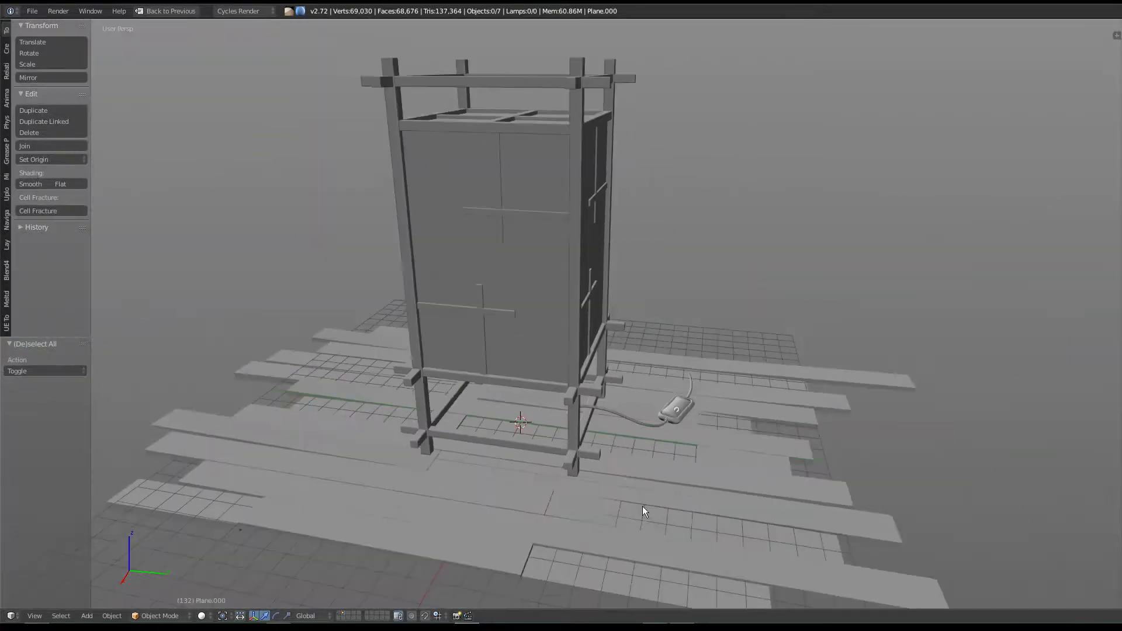
Step: Isolate the lantern tower by hiding all other objects and enter its Edit Mode
right_click(569, 196)
key(shift+h)
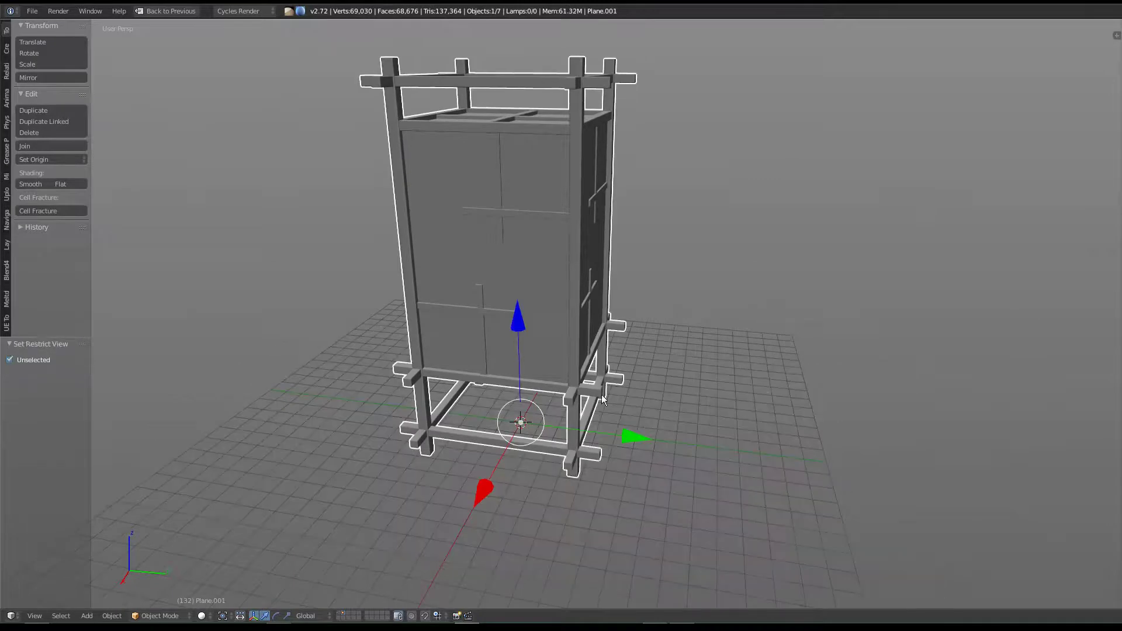
mouse_move(664, 318)
middle_down()
mouse_move(629, 343)
mouse_move(625, 305)
middle_up()
key(Tab)
mouse_move(571, 246)
middle_down()
mouse_move(546, 330)
mouse_move(476, 326)
middle_up()
Step: Switch to face selection and pick the front, top, side and bottom paper panel faces
key(space)
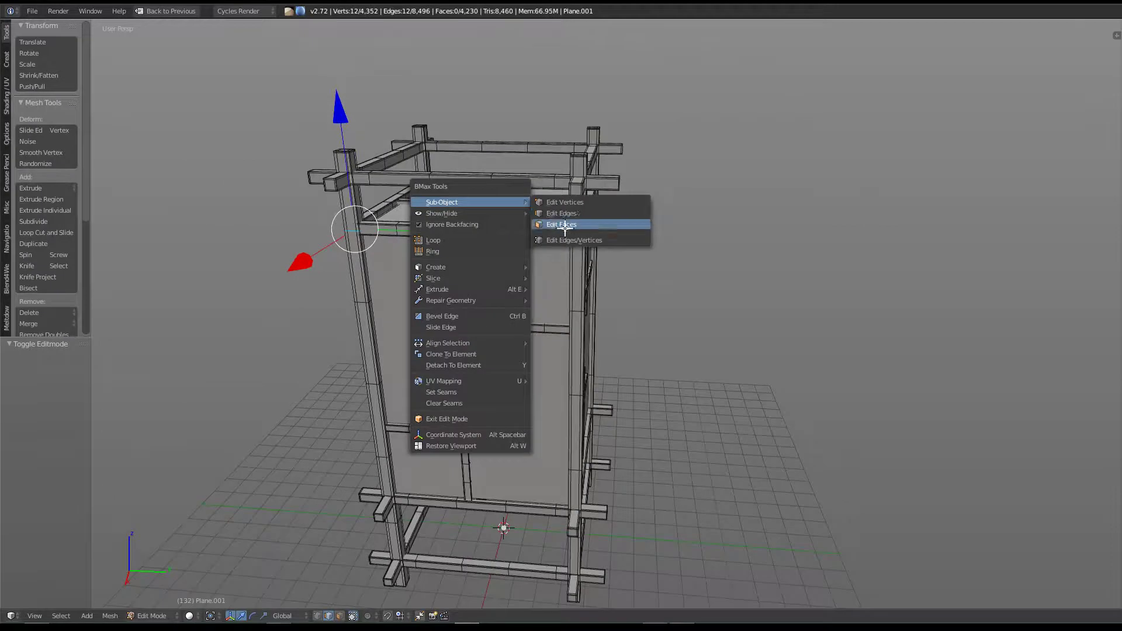
click(563, 220)
right_click(533, 263)
shift+right_click(538, 223)
mouse_move(538, 224)
middle_down()
mouse_move(684, 321)
mouse_move(551, 296)
mouse_move(581, 308)
mouse_move(573, 286)
mouse_move(682, 321)
mouse_move(624, 310)
middle_up()
shift+right_click(551, 296)
shift+right_click(574, 286)
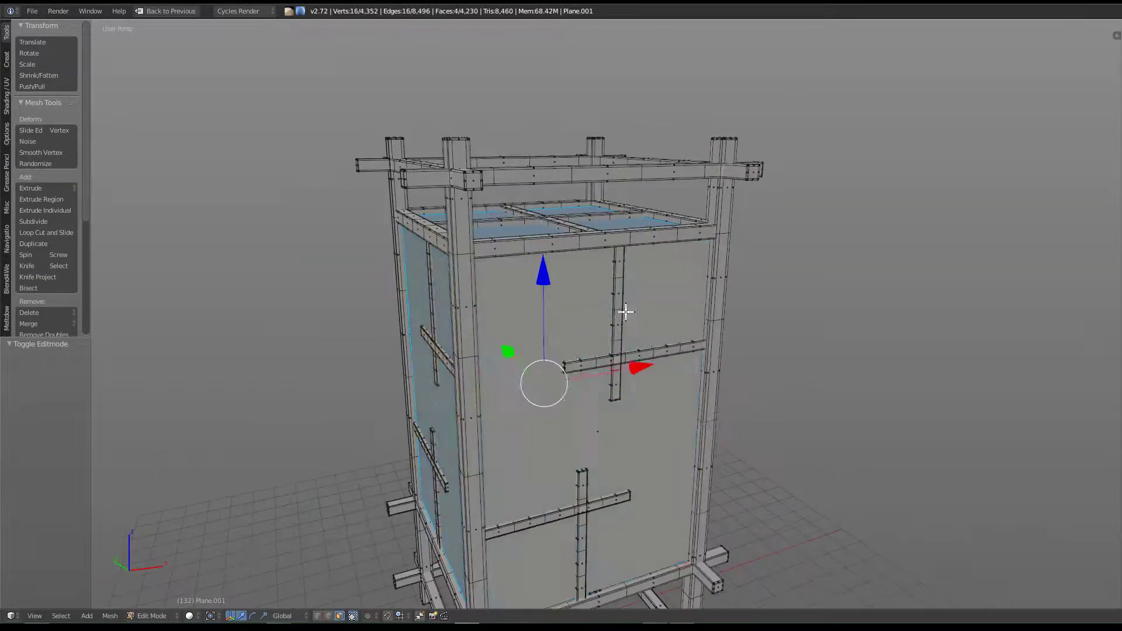
shift+right_click(623, 310)
mouse_move(520, 445)
middle_down()
mouse_move(531, 376)
mouse_move(534, 456)
mouse_move(625, 518)
mouse_move(689, 513)
middle_up()
shift+right_click(534, 455)
Step: Extend to all linked panel faces and separate them into their own object
key(ctrl+l)
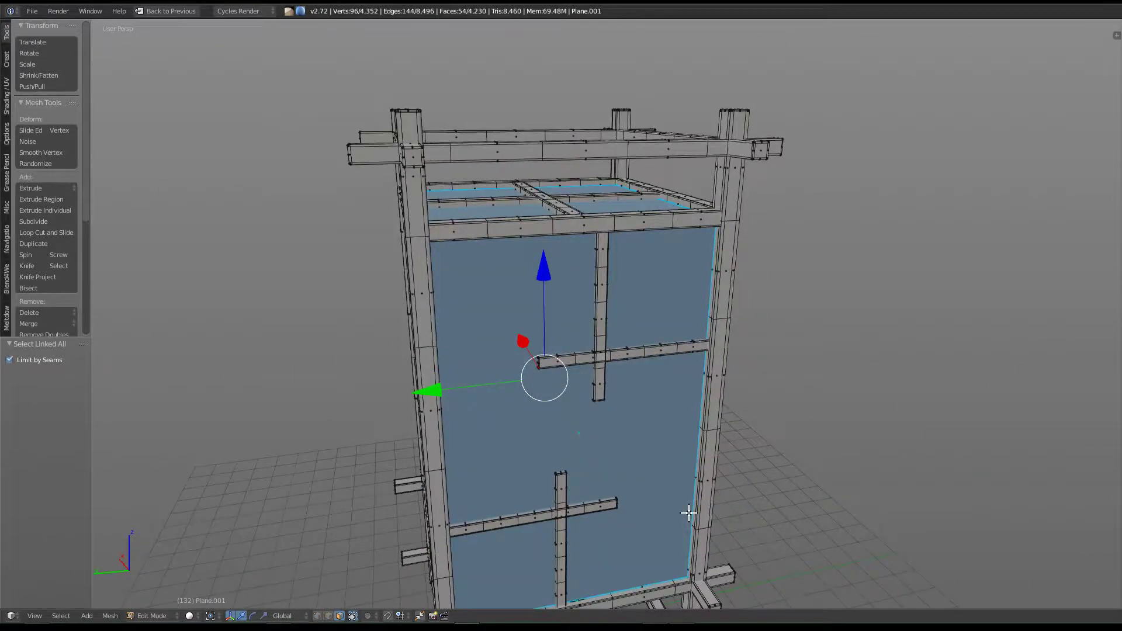
key(z)
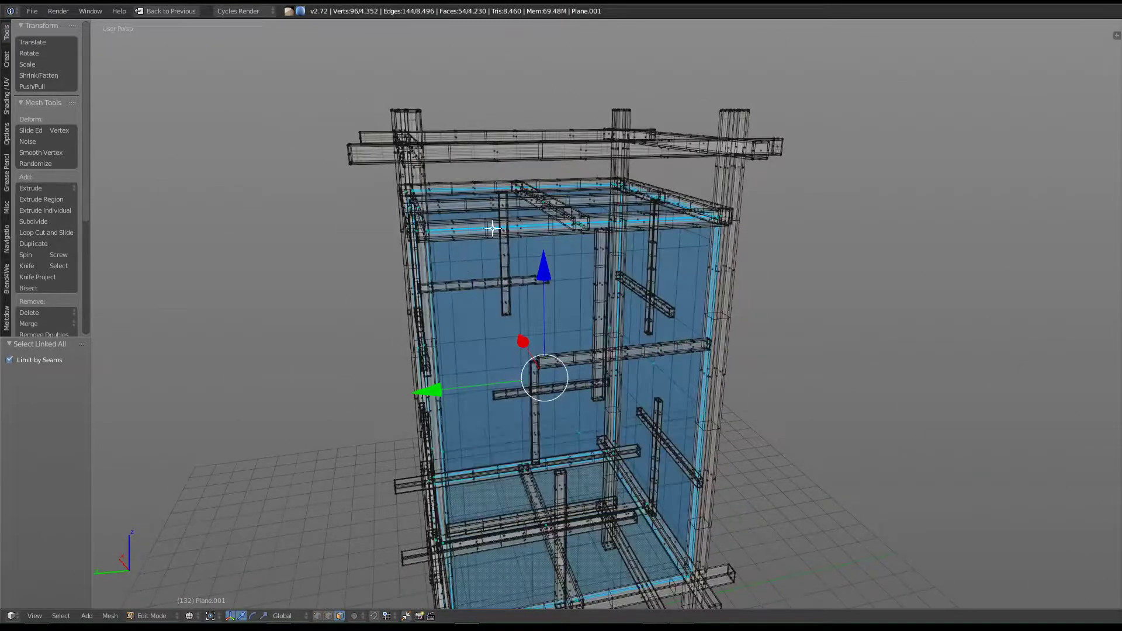
key(z)
mouse_move(490, 395)
middle_down()
mouse_move(529, 316)
mouse_move(542, 359)
middle_up()
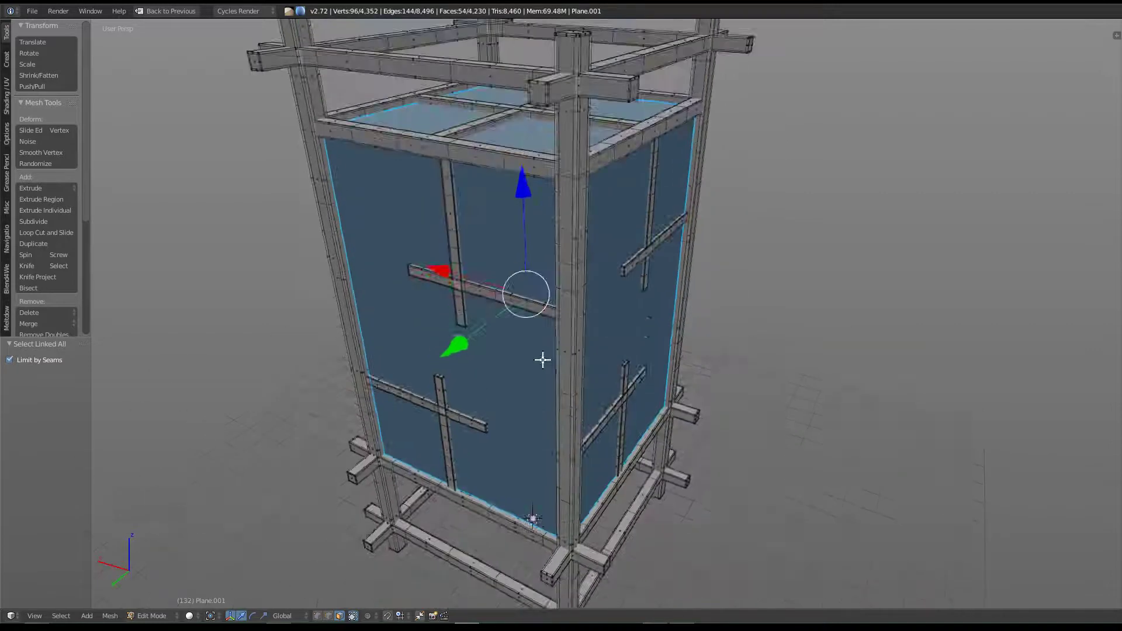
scroll(541, 358, up, 3)
scroll(594, 338, down, 4)
scroll(607, 368, down, 2)
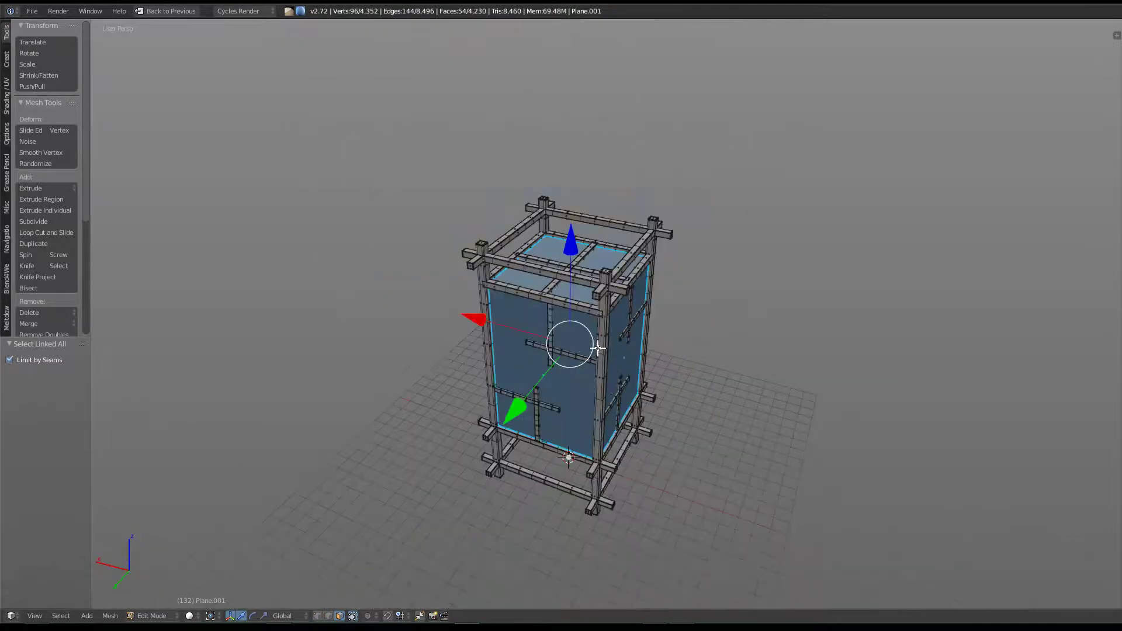
scroll(598, 346, up, 1)
key(p)
click(591, 343)
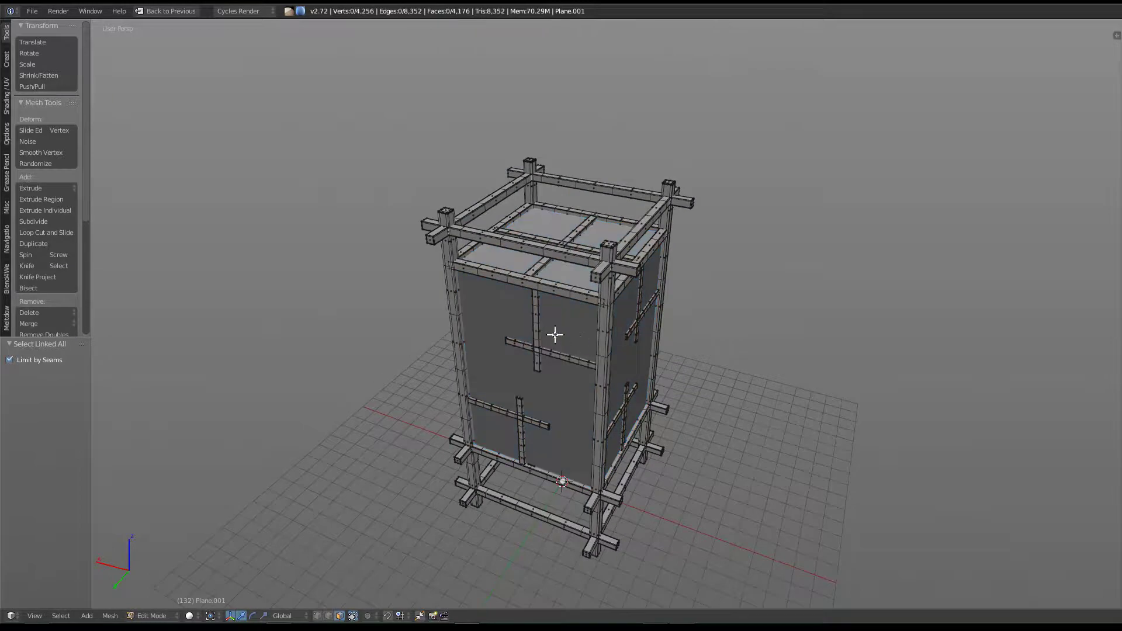
middle_drag(578, 343, 573, 326)
Step: Select faces on the frame's top ring, undoing an accidental move of them
middle_drag(554, 285, 563, 230)
right_click(558, 222)
shift+right_click(491, 225)
middle_drag(477, 231, 589, 201)
drag(589, 201, 587, 204)
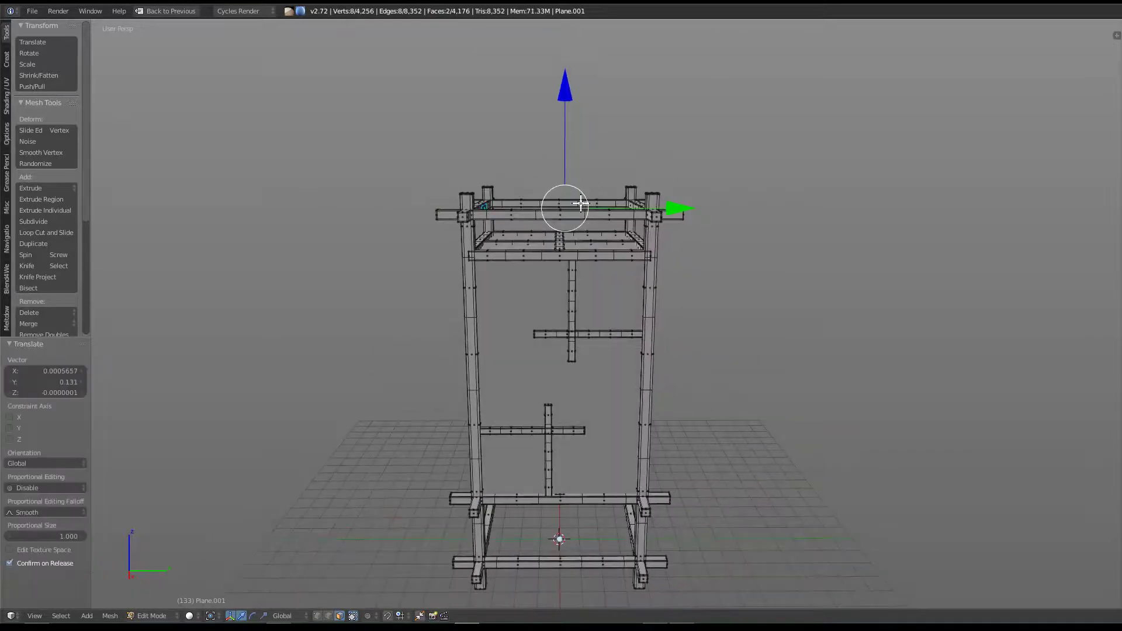
key(ctrl+z)
key(ctrl+space)
middle_drag(570, 207, 546, 218)
shift+right_click(575, 182)
shift+right_click(564, 241)
Step: Add the lower front rail faces and extend to the whole linked top and middle rails
mouse_move(546, 471)
middle_down()
mouse_move(552, 377)
mouse_move(591, 348)
middle_up()
shift+right_click(529, 352)
shift+right_click(522, 372)
middle_drag(462, 382, 515, 383)
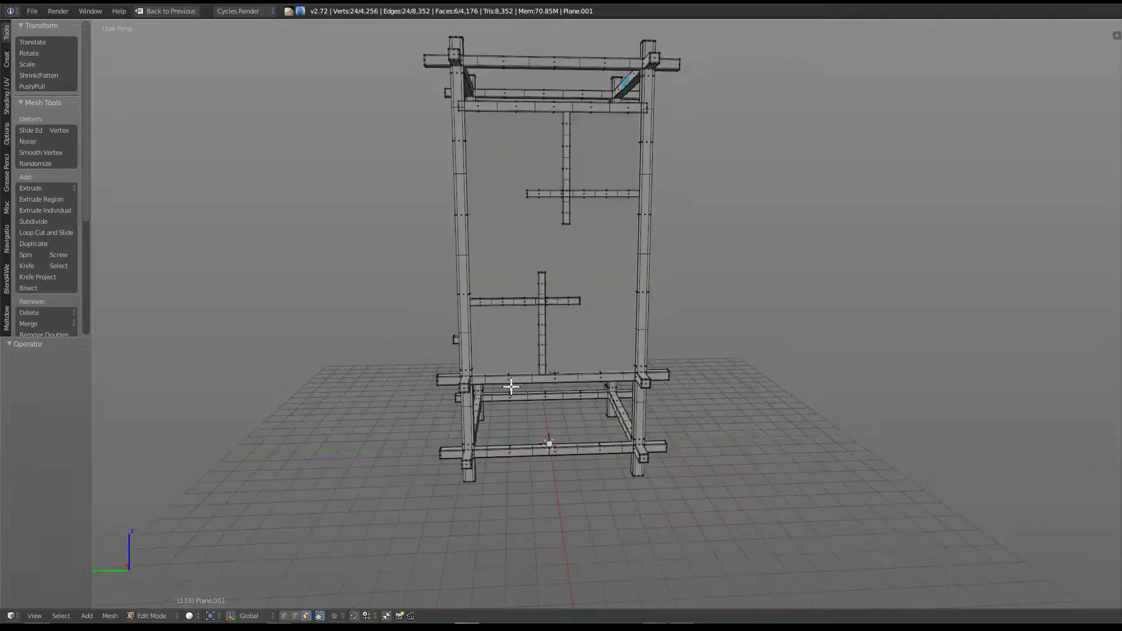
key(ctrl+space)
key(ctrl+space)
mouse_move(493, 376)
middle_down()
mouse_move(566, 381)
mouse_move(529, 384)
middle_up()
shift+right_click(528, 384)
click(231, 615)
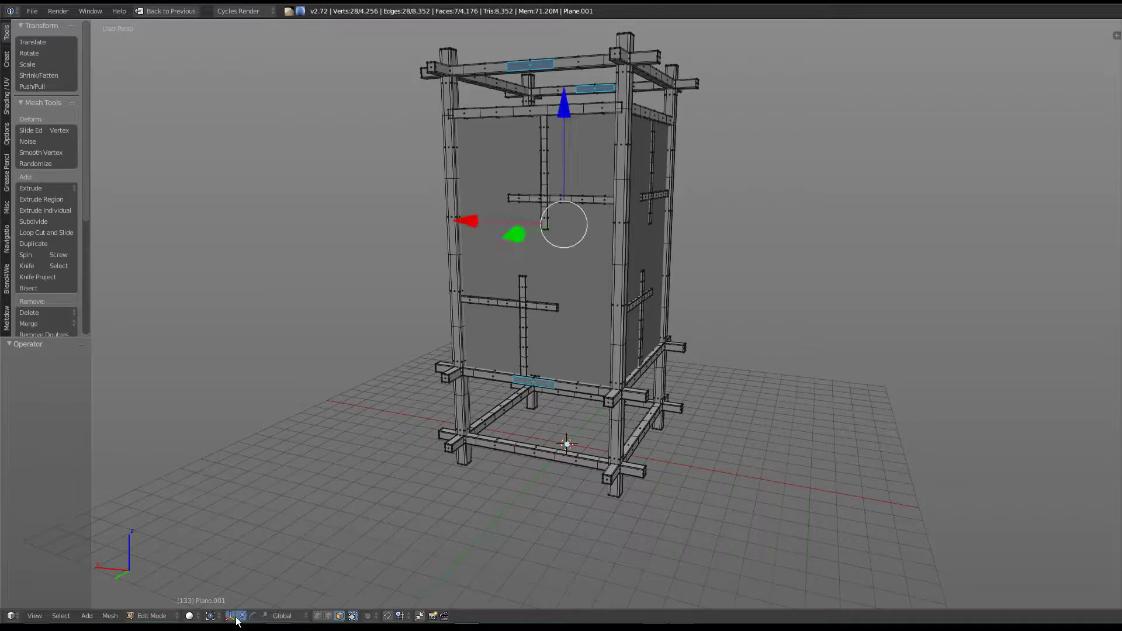
mouse_move(409, 497)
middle_down()
mouse_move(746, 395)
mouse_move(468, 405)
mouse_move(689, 366)
mouse_move(671, 455)
mouse_move(671, 343)
middle_up()
key(ctrl+l)
Step: Add the back and front bottom rail faces and extend to their whole linked rail pieces
shift+right_click(549, 432)
mouse_move(551, 431)
middle_down()
mouse_move(568, 458)
mouse_move(566, 412)
middle_up()
shift+right_click(567, 412)
shift+right_click(560, 455)
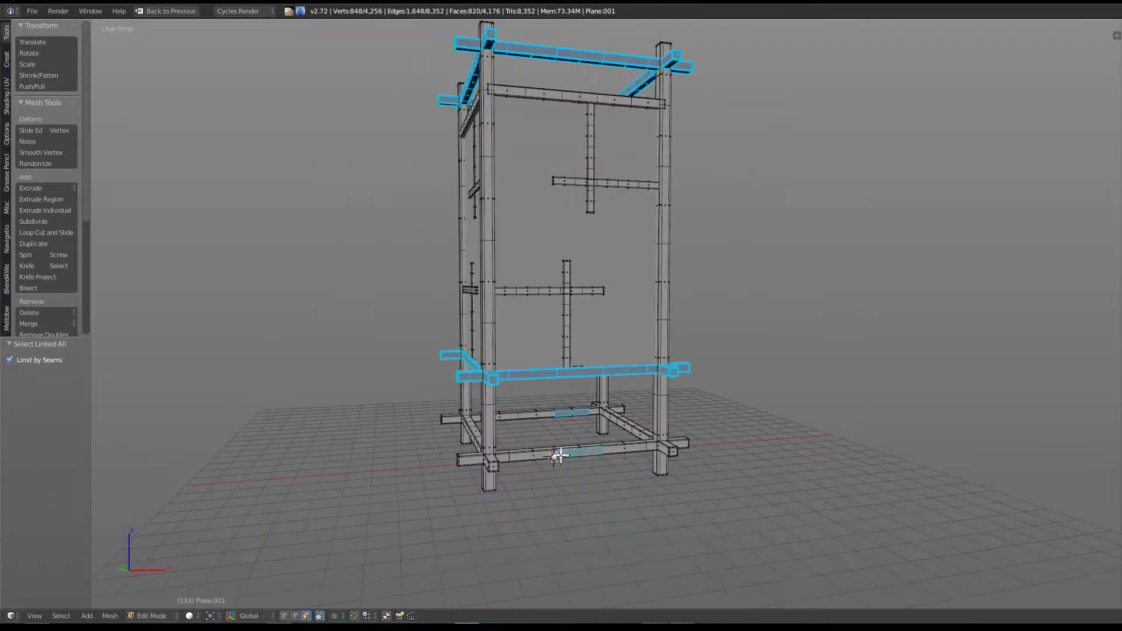
key(ctrl+l)
mouse_move(581, 328)
middle_down()
mouse_move(596, 371)
mouse_move(637, 412)
mouse_move(769, 408)
mouse_move(717, 413)
mouse_move(648, 342)
middle_up()
Step: Separate the selected rail rings into their own object and reselect the remaining frame mesh
key(p)
click(665, 243)
key(Tab)
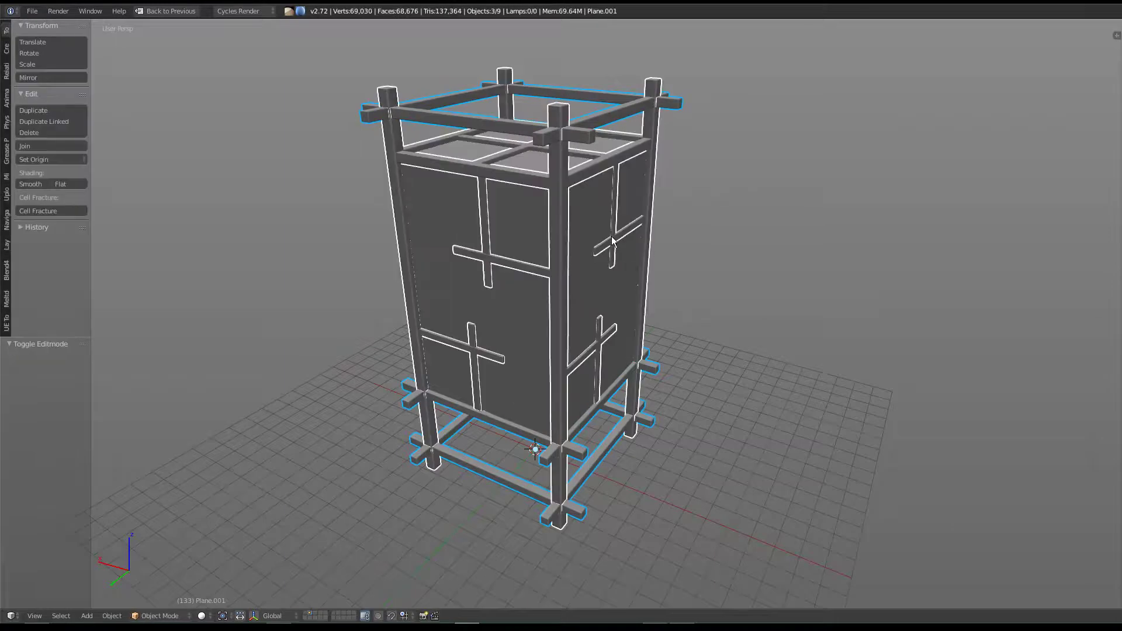
right_click(565, 178)
key(Tab)
key(Tab)
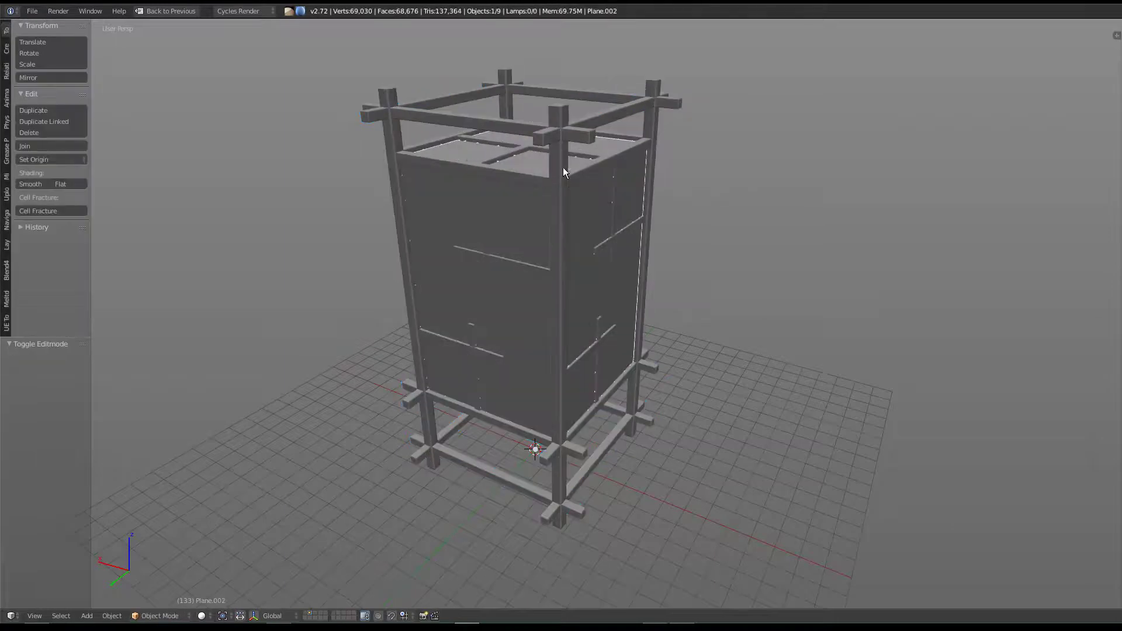
key(Tab)
Step: Separate the four corner posts into their own object via their linked top faces
middle_drag(544, 233, 561, 231)
right_click(569, 153)
shift+right_click(392, 136)
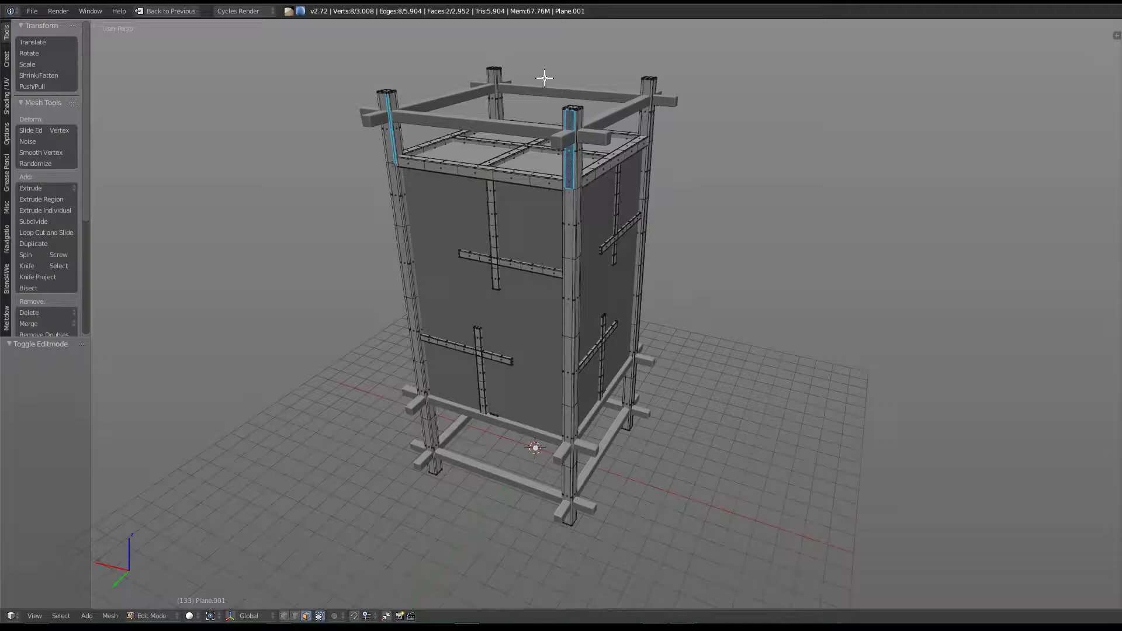
shift+right_click(652, 92)
shift+right_click(494, 74)
key(ctrl+l)
key(p)
click(498, 86)
Step: Select the four linked panel rim strips and split them off the frame
middle_drag(512, 167, 497, 198)
right_click(488, 192)
shift+right_click(444, 152)
mouse_move(441, 146)
middle_down()
mouse_move(425, 110)
mouse_move(518, 104)
middle_up()
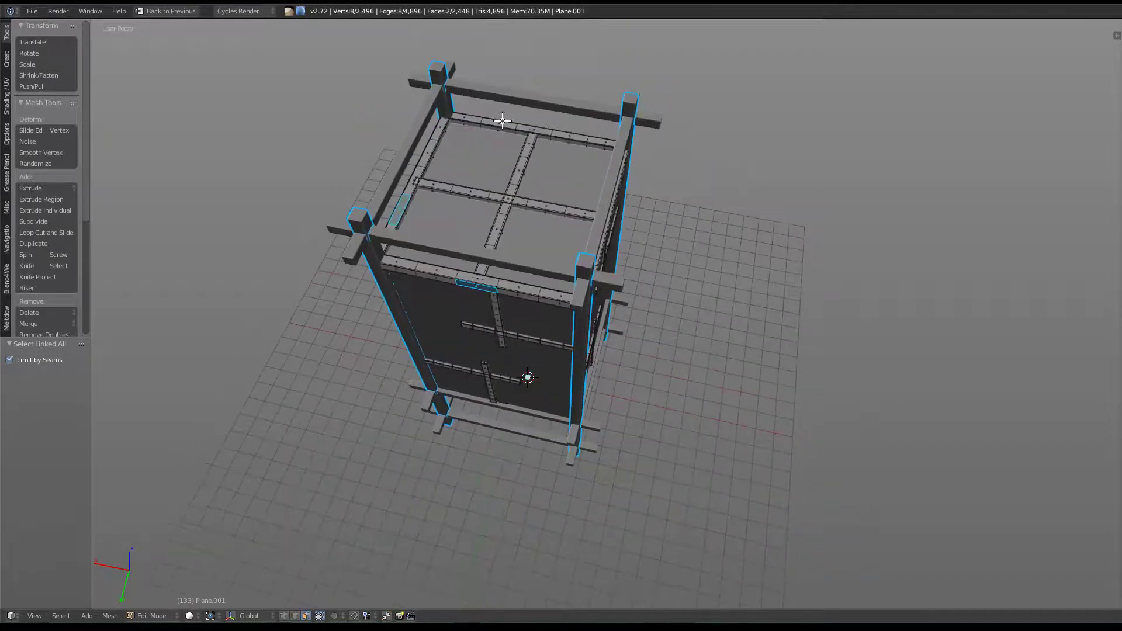
shift+right_click(501, 122)
middle_drag(670, 222, 618, 243)
shift+right_click(606, 235)
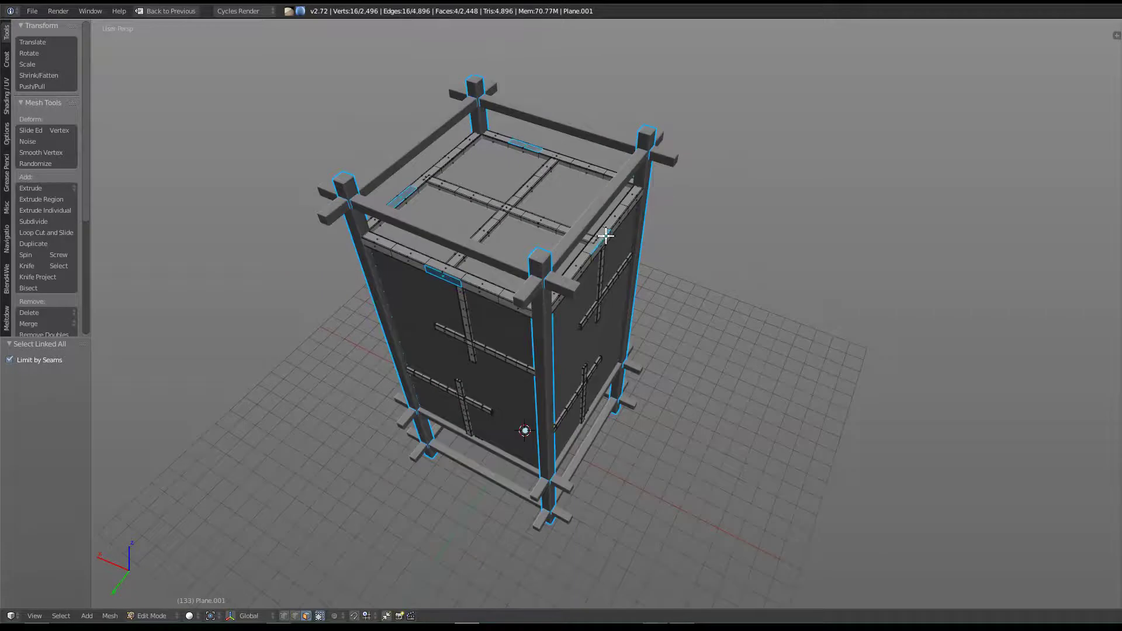
key(ctrl+l)
key(h)
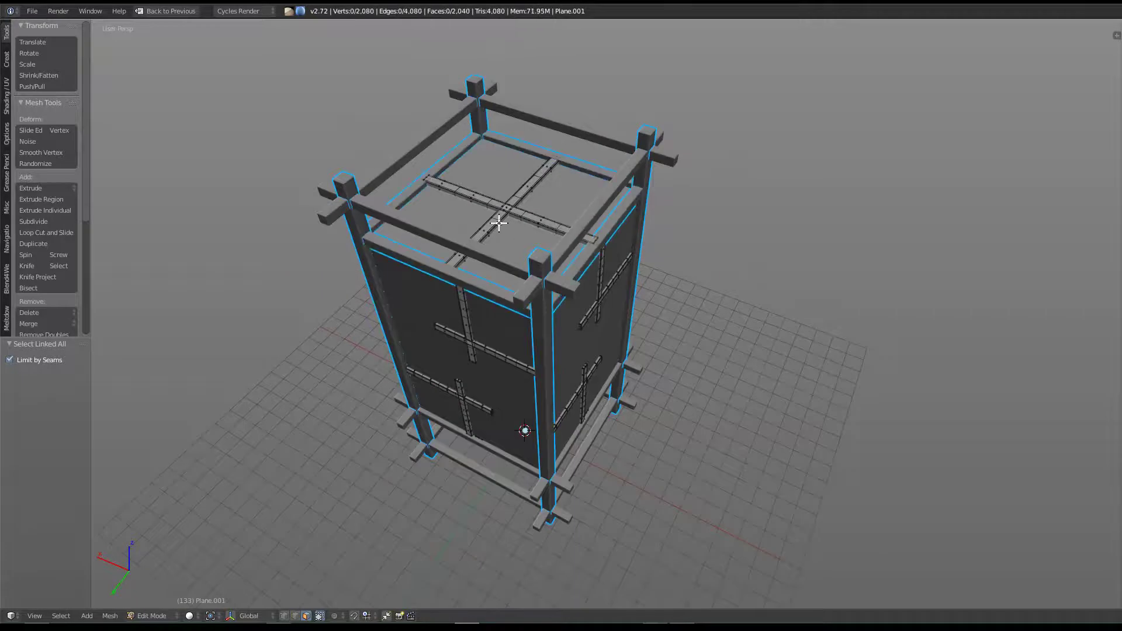
Step: Select the linked cross pieces inside the frame and split them off
right_click(534, 220)
key(KP_Decimal)
mouse_move(526, 383)
middle_down()
mouse_move(586, 250)
mouse_move(518, 278)
middle_up()
shift+right_click(486, 231)
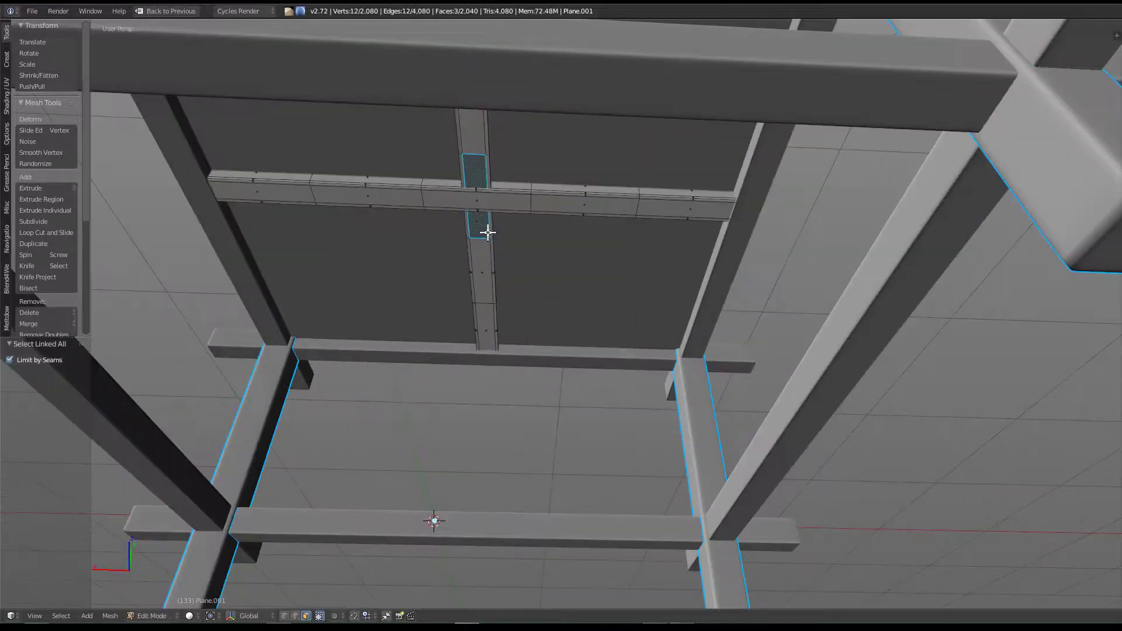
shift+right_click(506, 208)
key(ctrl+l)
key(h)
Step: Return to Object Mode and orbit to review the lantern now split into 12 objects
mouse_move(504, 217)
middle_down()
mouse_move(514, 320)
mouse_move(488, 250)
mouse_move(583, 243)
mouse_move(596, 193)
middle_up()
scroll(513, 320, down, 3)
middle_drag(495, 218, 446, 318)
mouse_move(516, 300)
middle_down()
mouse_move(596, 255)
mouse_move(584, 394)
mouse_move(543, 233)
middle_up()
key(Tab)
scroll(584, 395, down, 1)
scroll(620, 216, up, 2)
middle_drag(626, 225, 526, 216)
Step: Restore the full layout and remove the Subsurf modifiers from Plane.005 and Plane.004
click(552, 209)
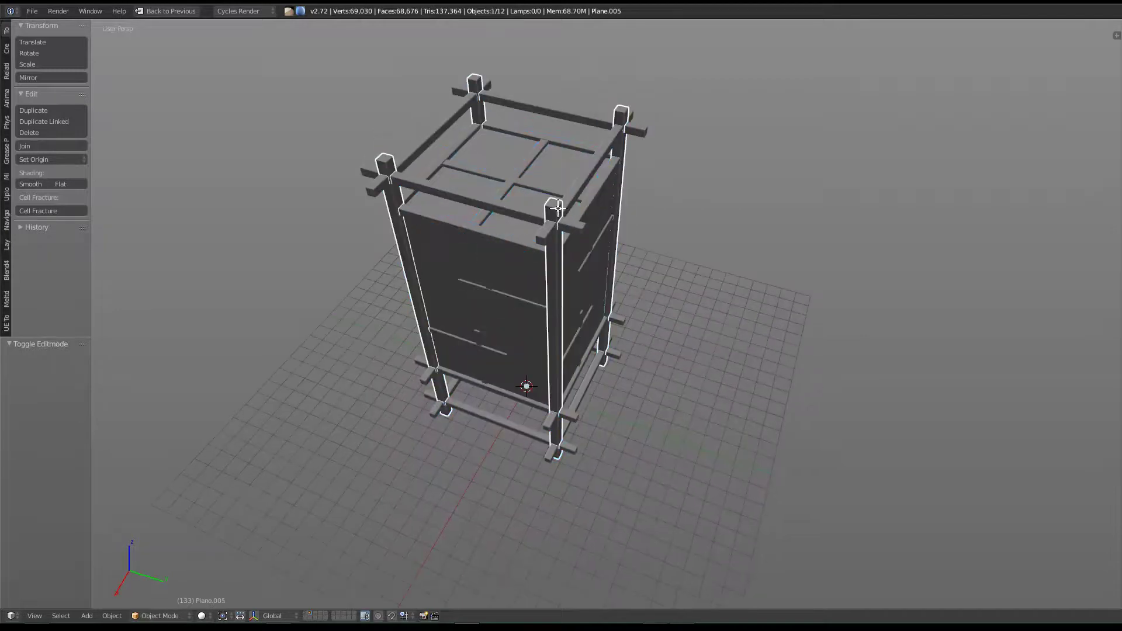
key(Tab)
key(Tab)
key(ctrl+Up)
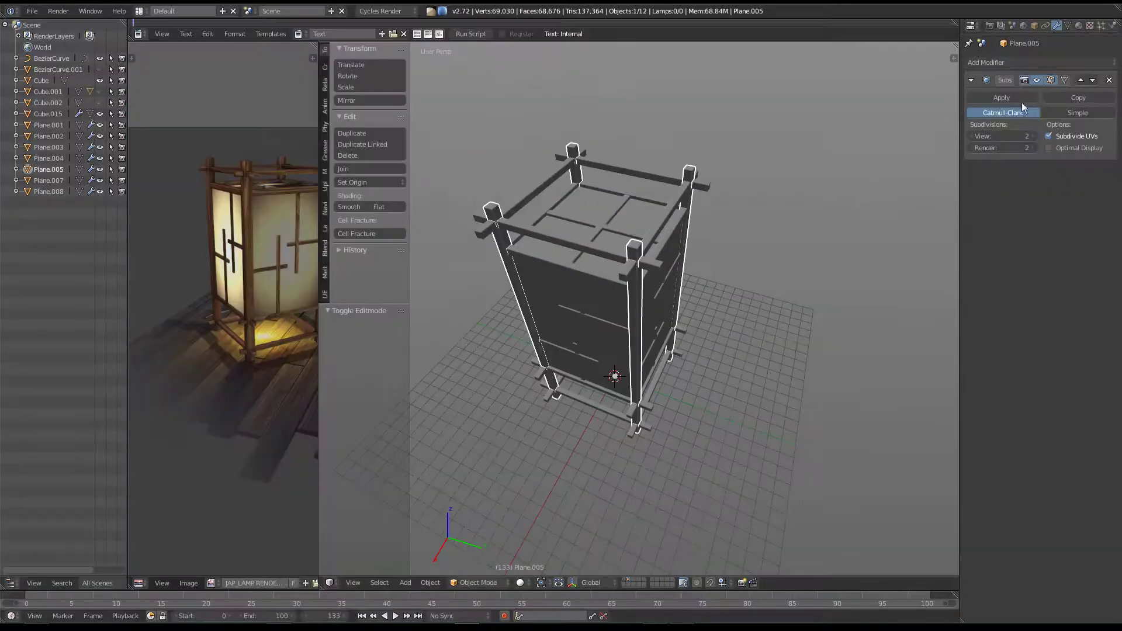
click(1108, 81)
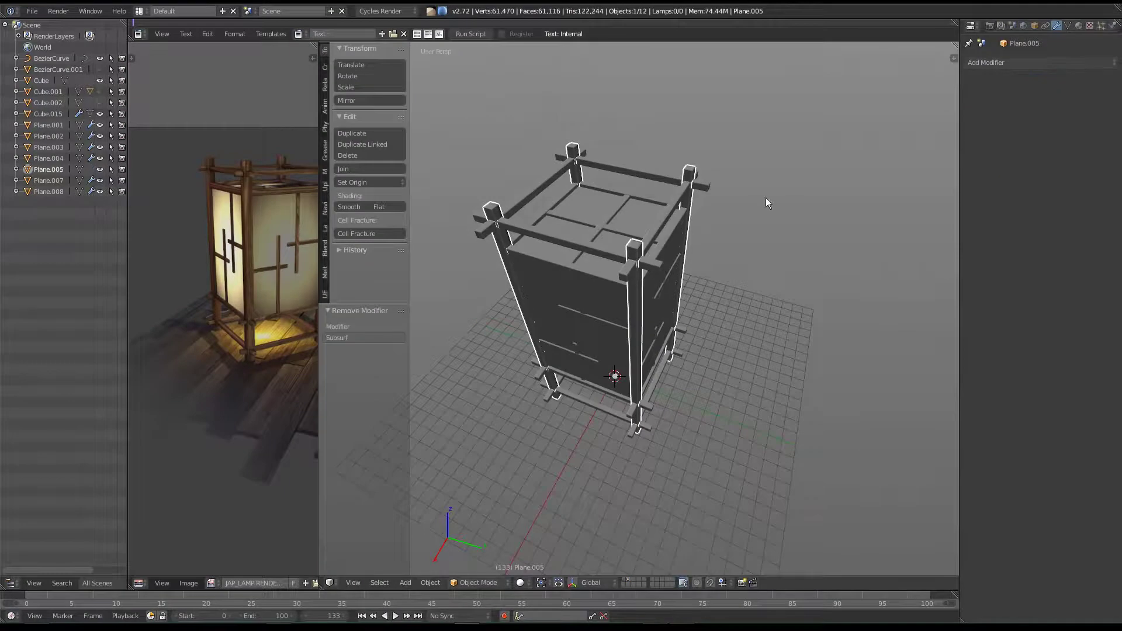
right_click(657, 269)
click(1112, 83)
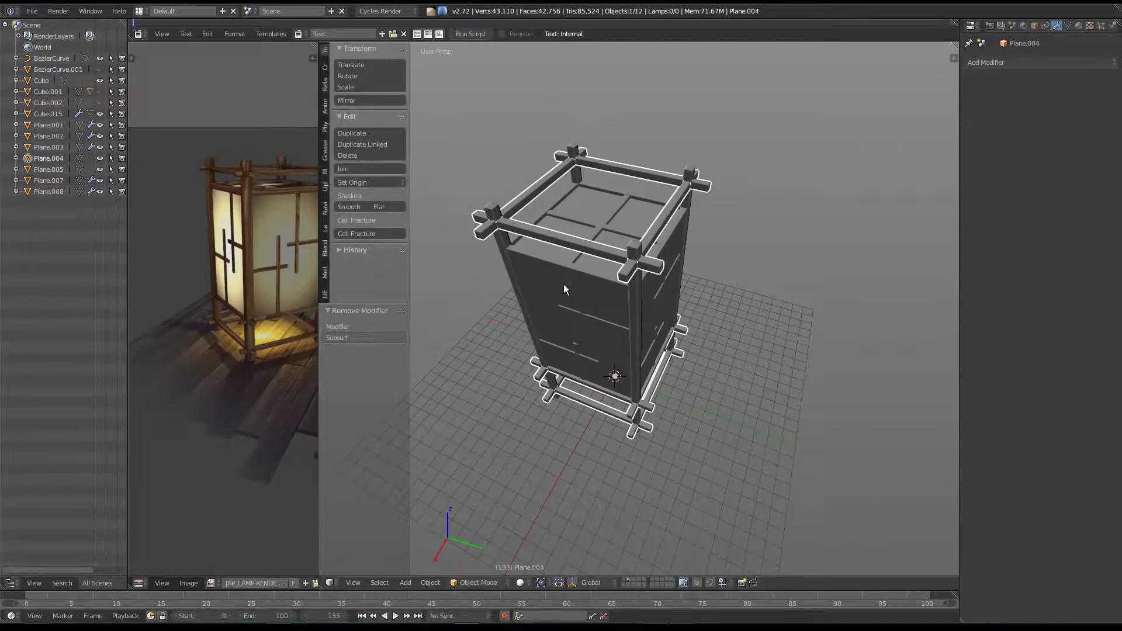
Step: Remove the Subsurf modifiers from Plane.007, the top cross piece Plane.008, and Plane.002
right_click(666, 240)
click(1112, 83)
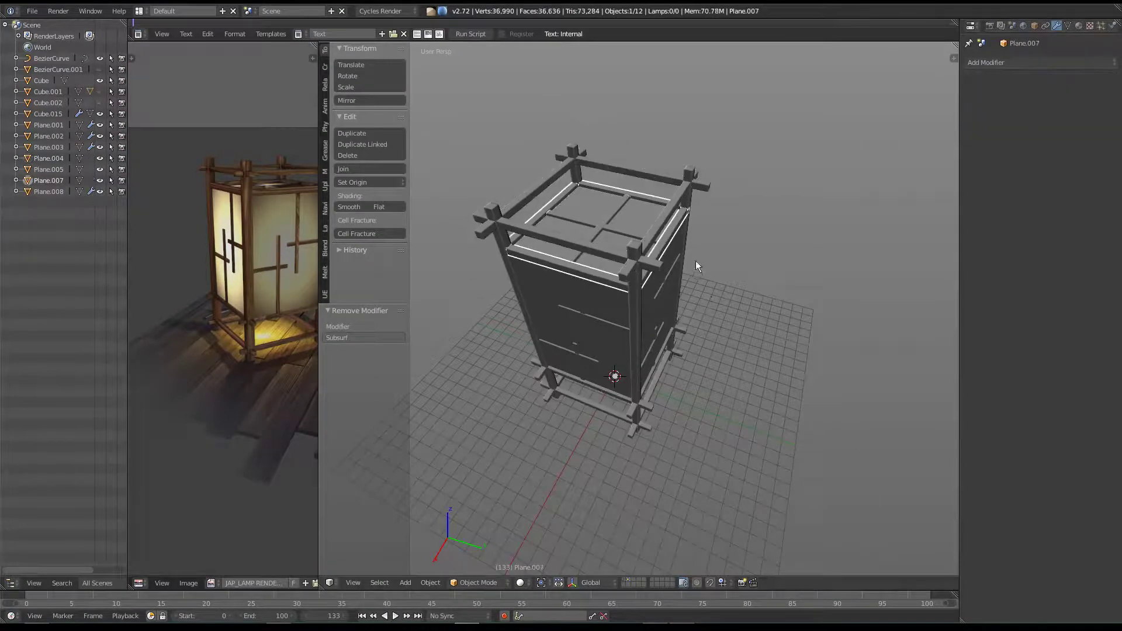
right_click(608, 225)
click(1108, 83)
right_click(660, 246)
click(1109, 83)
Step: Remove Plane.001's Subsurf modifier using wireframe view, then select the posts object Plane.005
key(z)
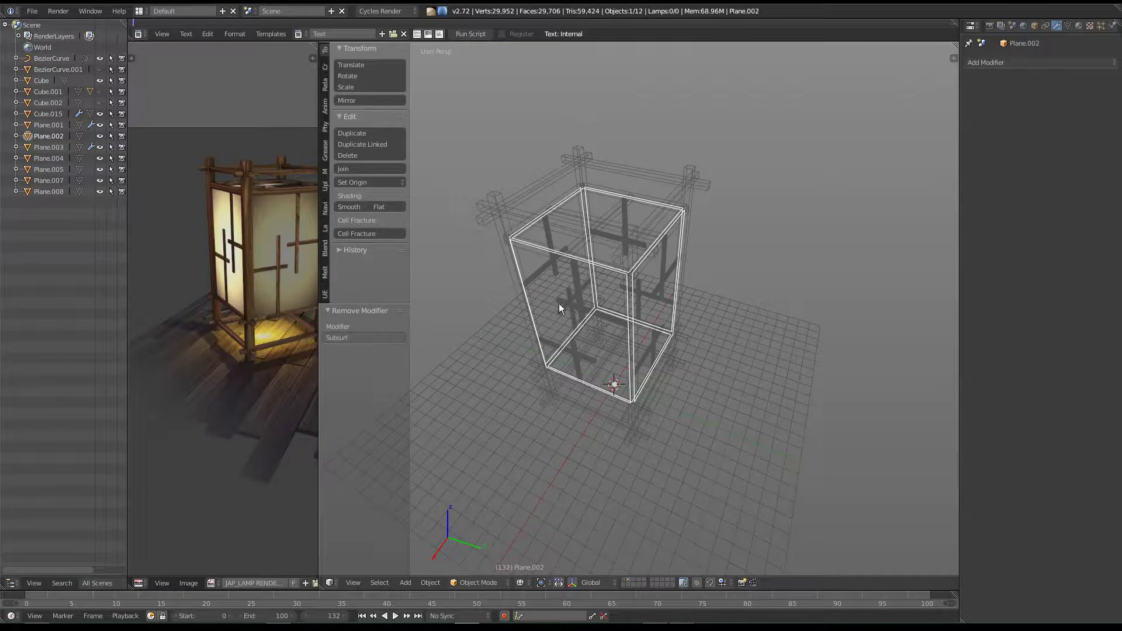
right_click(559, 304)
click(1109, 83)
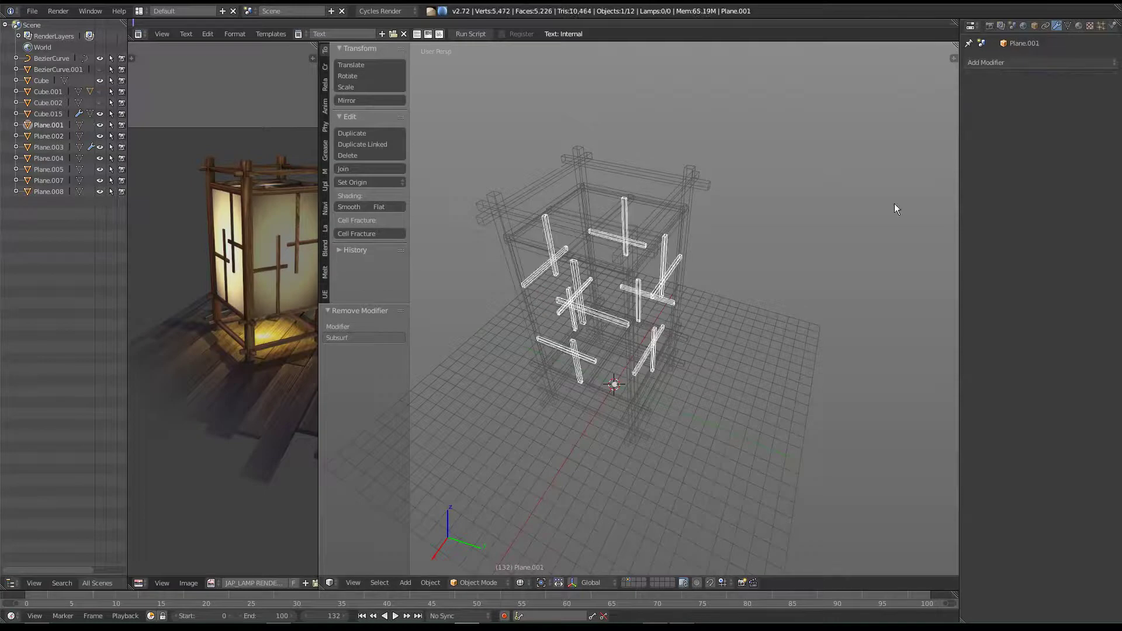
key(z)
right_click(658, 223)
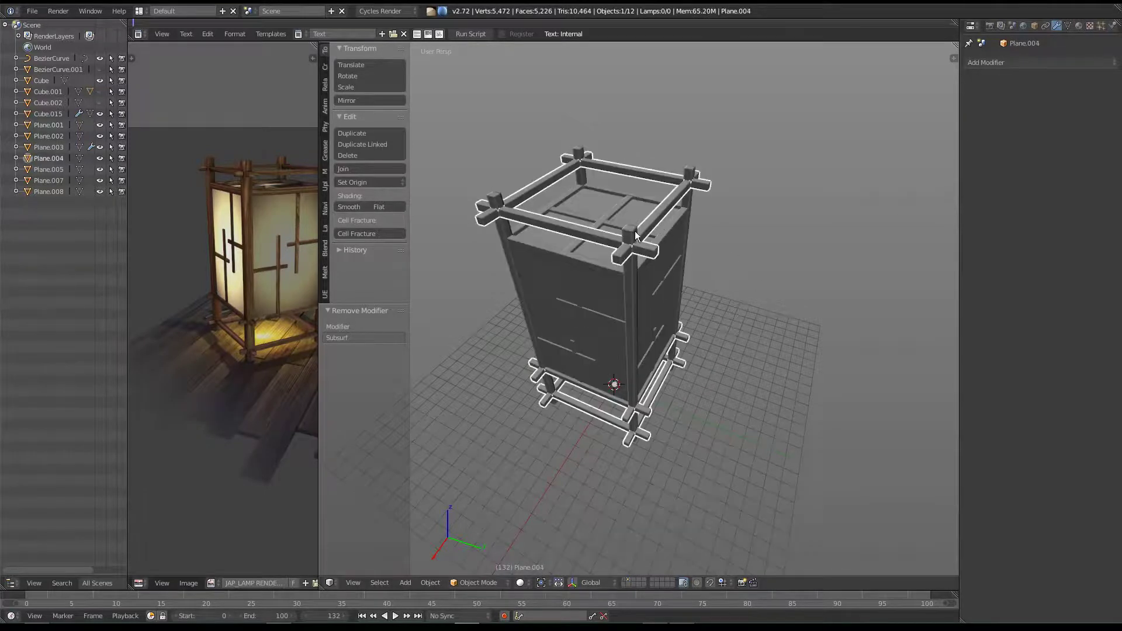
right_click(635, 230)
Step: Separate one corner post from the posts mesh into its own object, Plane.009
key(Tab)
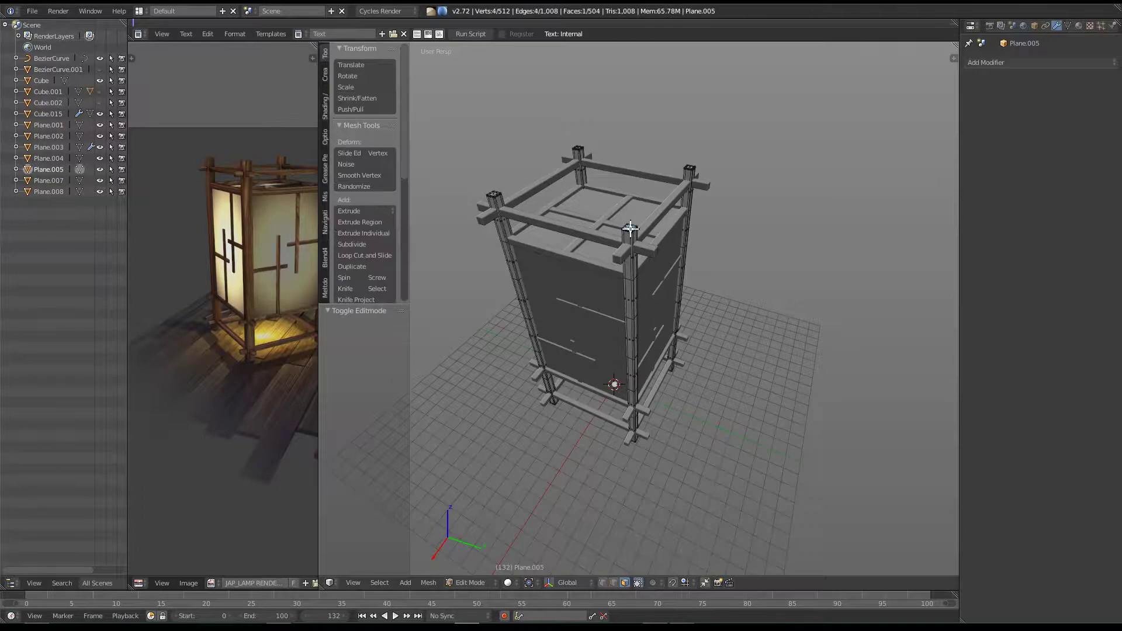
key(ctrl+l)
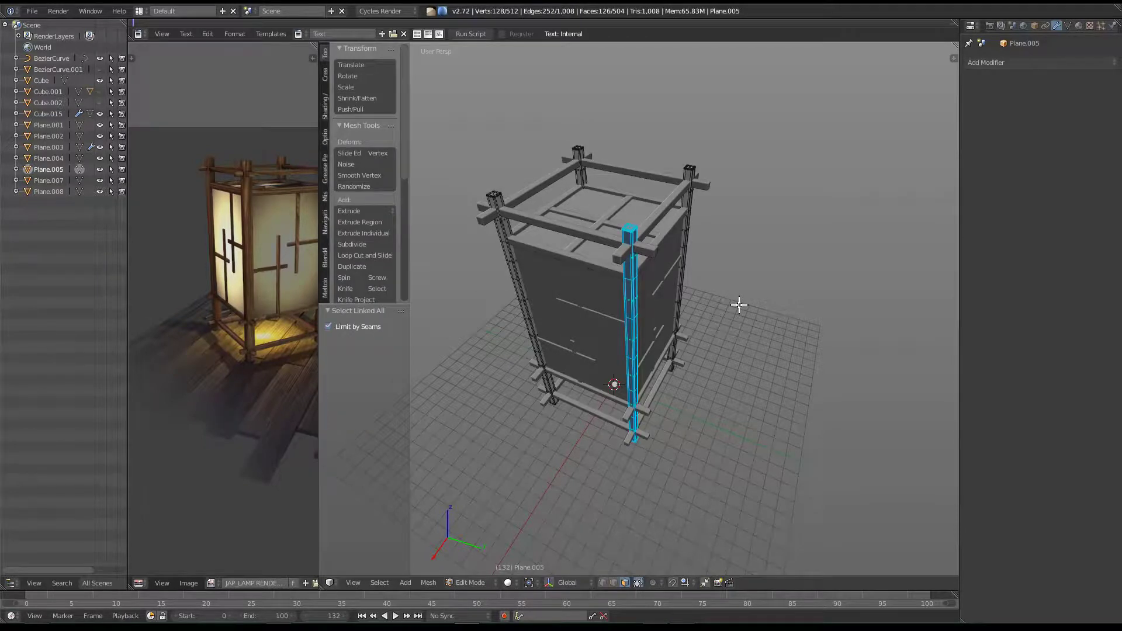
key(p)
click(739, 305)
key(Tab)
Step: Hide all other objects and orbit and zoom to inspect the isolated post Plane.009
click(630, 229)
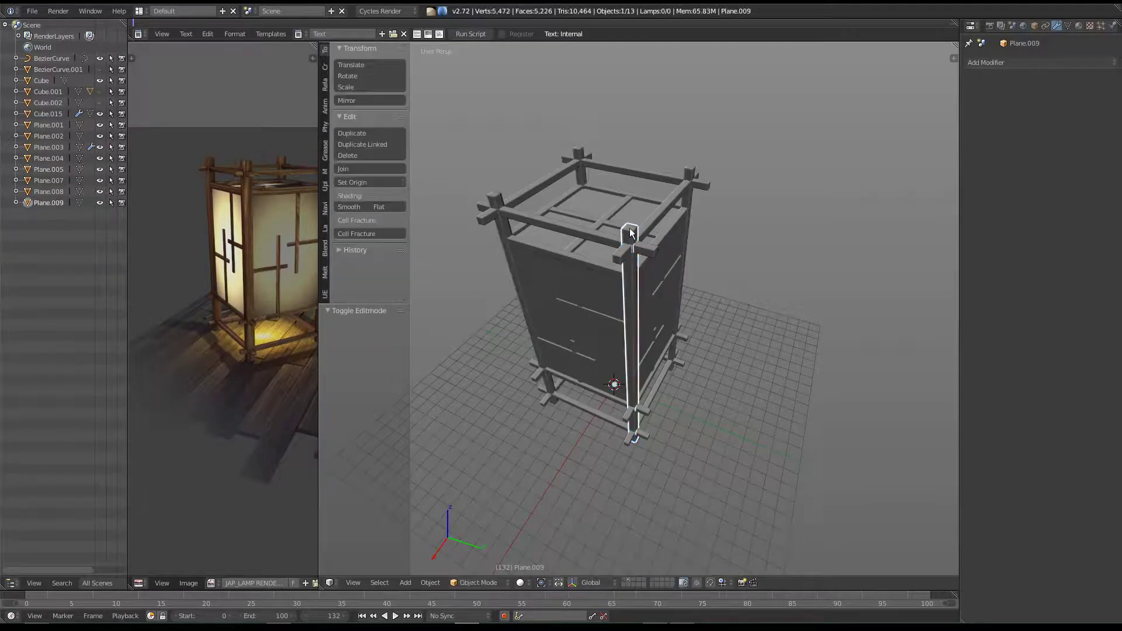
key(shift+h)
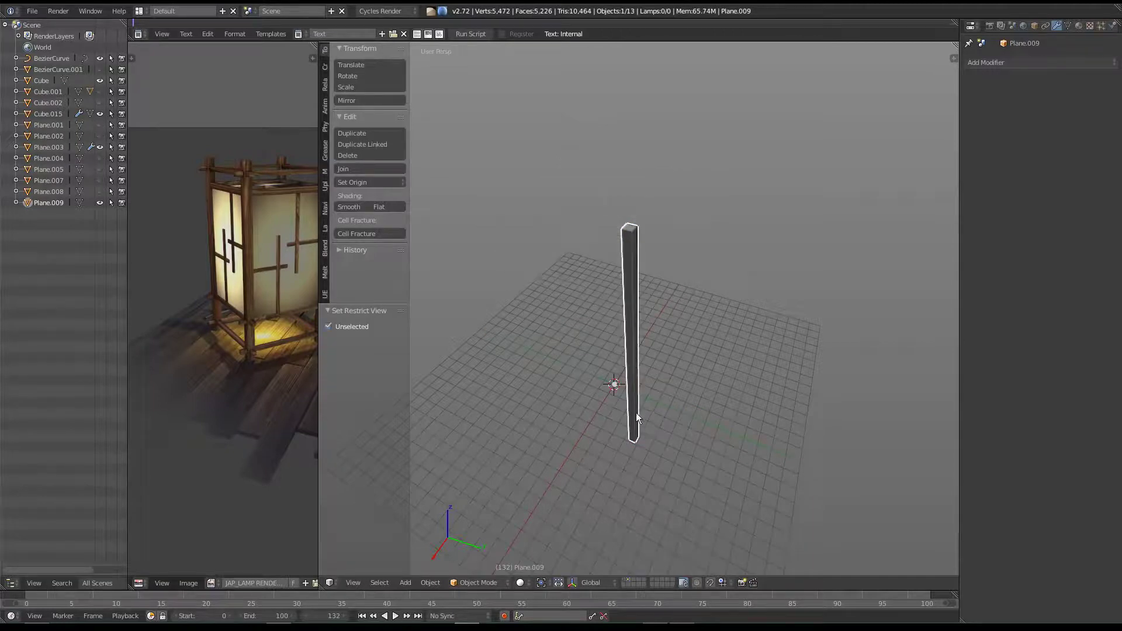
middle_drag(637, 405, 632, 354)
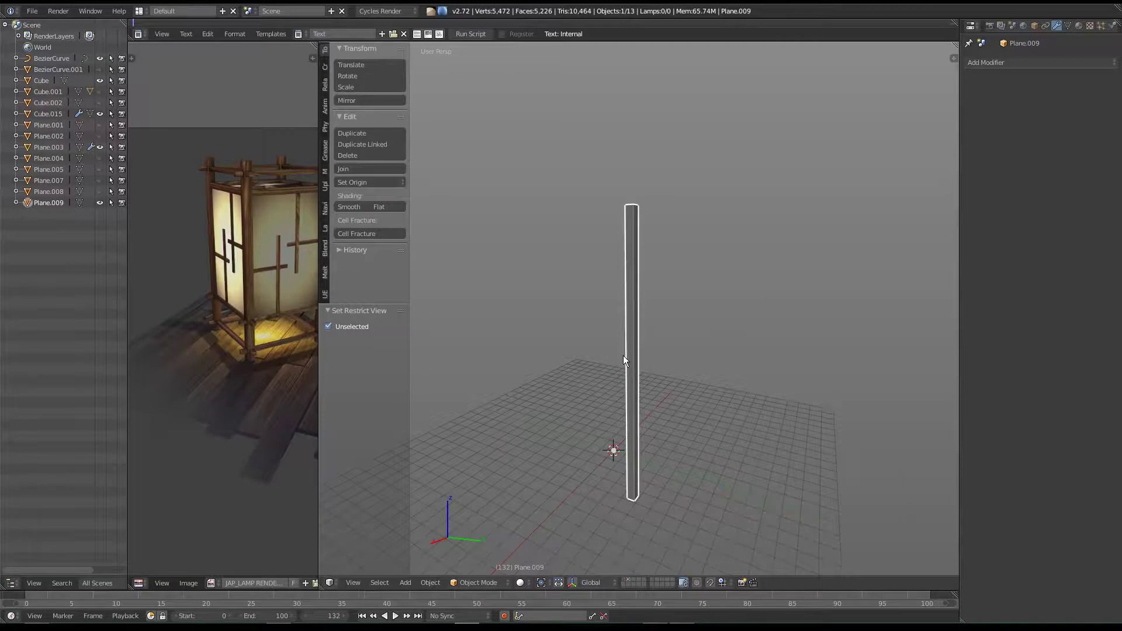
scroll(622, 339, up, 3)
scroll(712, 283, up, 3)
scroll(671, 292, up, 2)
scroll(670, 292, down, 2)
scroll(586, 298, down, 2)
scroll(707, 242, down, 2)
middle_drag(678, 243, 644, 250)
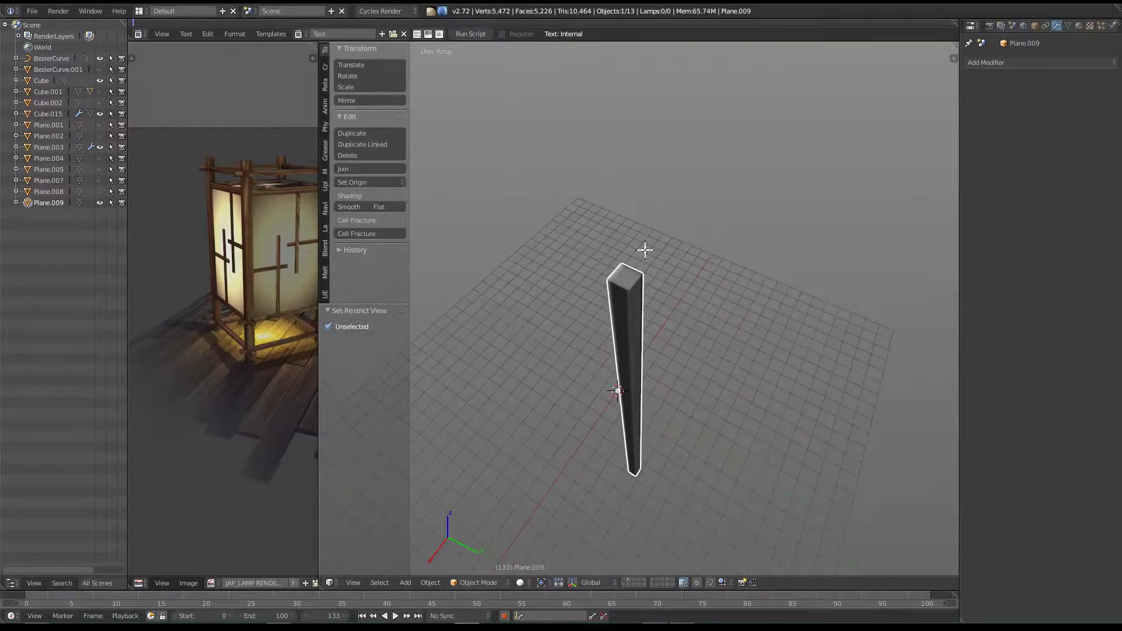
key(Tab)
Step: Separate the post's top face into its own object, Plane.010
right_click(625, 275)
key(ctrl+p)
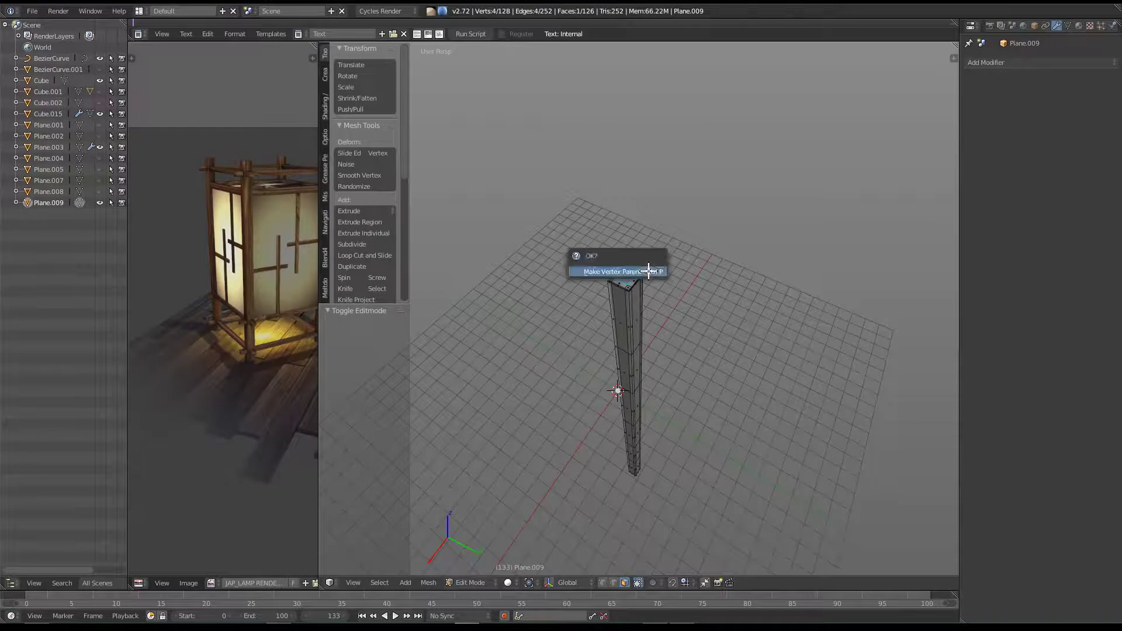
click(651, 268)
key(p)
click(685, 180)
key(Tab)
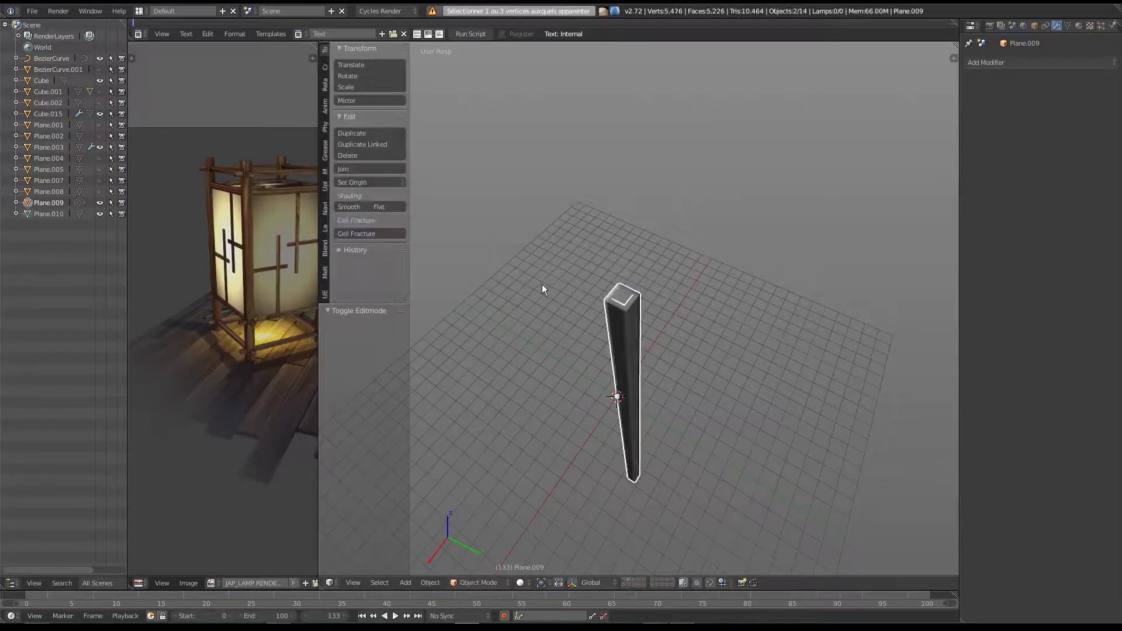
Step: Resize the Plane.010 face to match the post's square outline
right_click(611, 300)
key(Tab)
key(a)
key(KP_Decimal)
key(s)
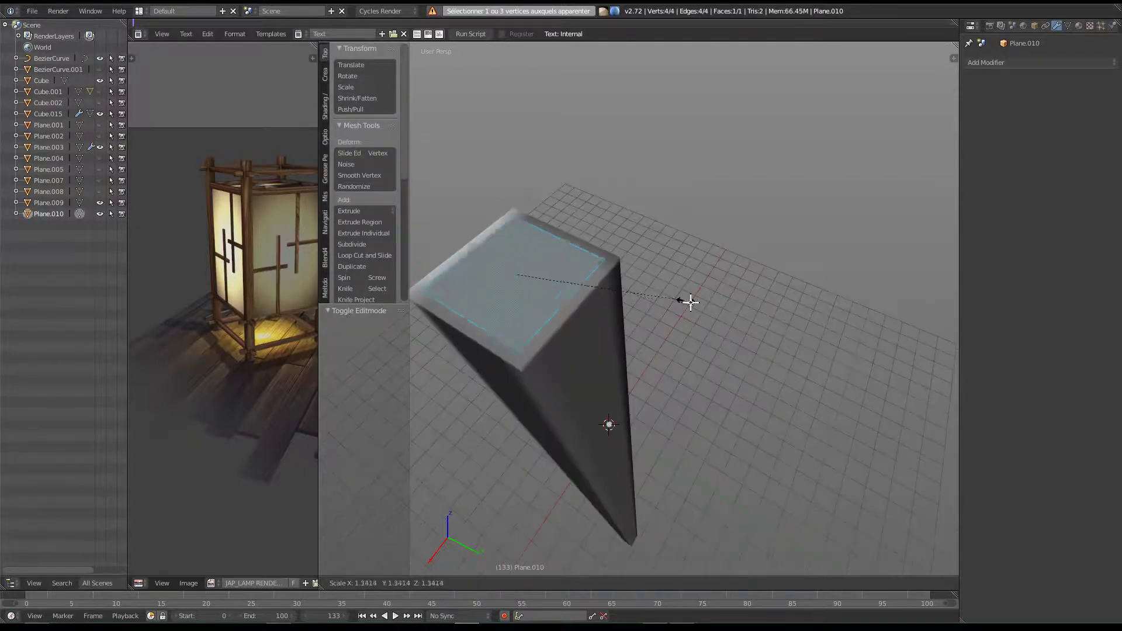
click(811, 322)
mouse_move(633, 383)
middle_down()
mouse_move(707, 311)
mouse_move(560, 303)
mouse_move(656, 385)
middle_up()
key(s)
click(711, 298)
scroll(656, 350, down, 4)
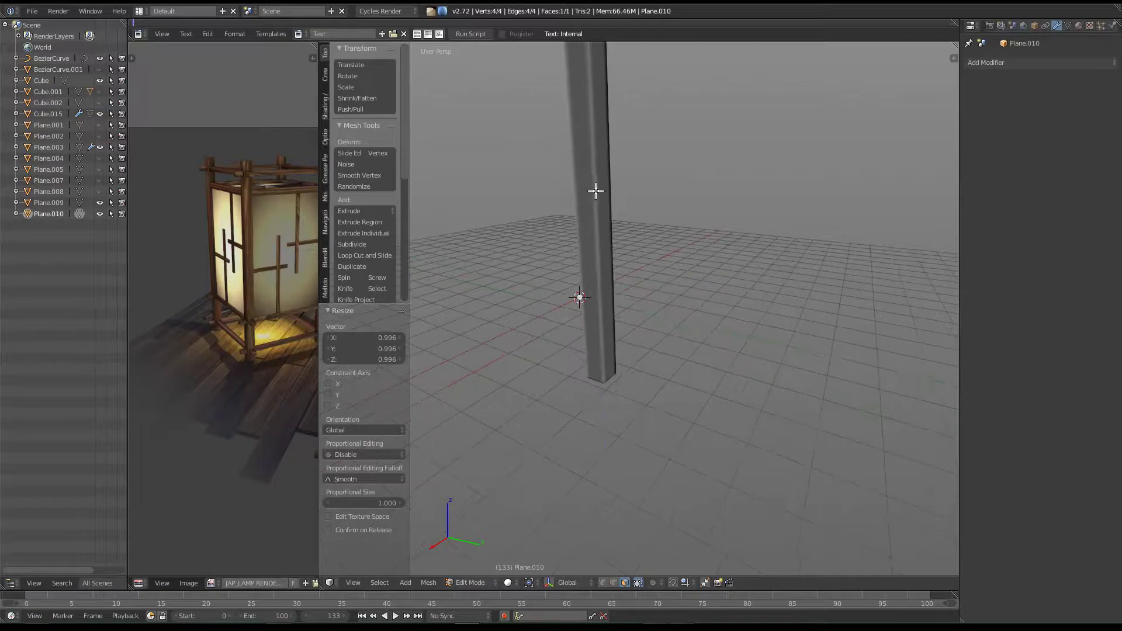
Step: Extrude the face down along Z into a square pillar, adding a small bottom extrusion
key(e)
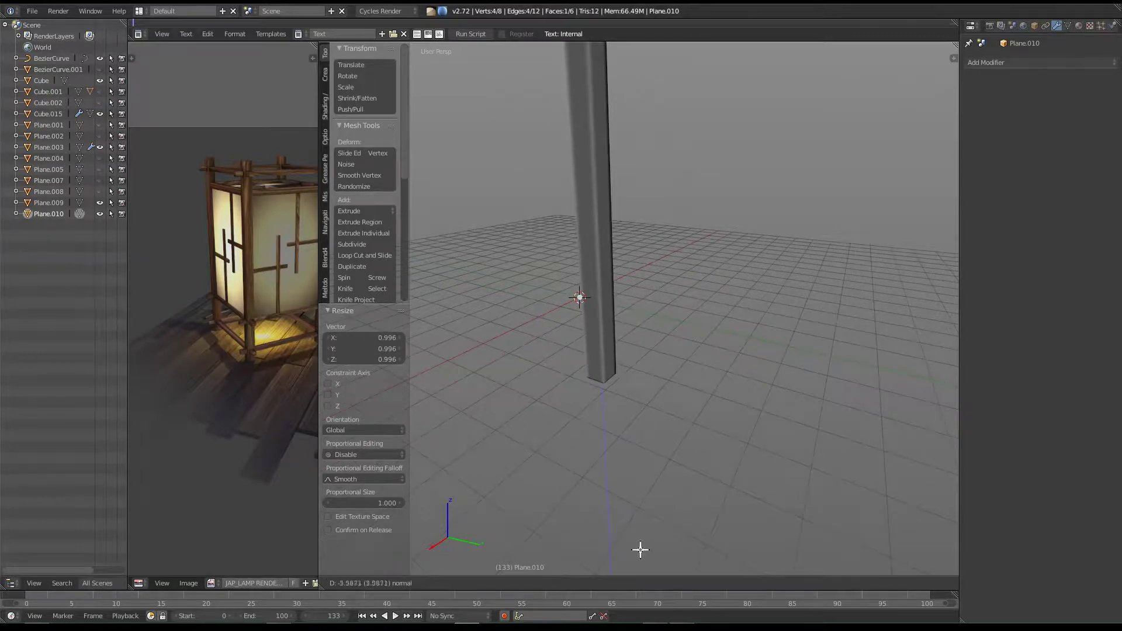
click(722, 92)
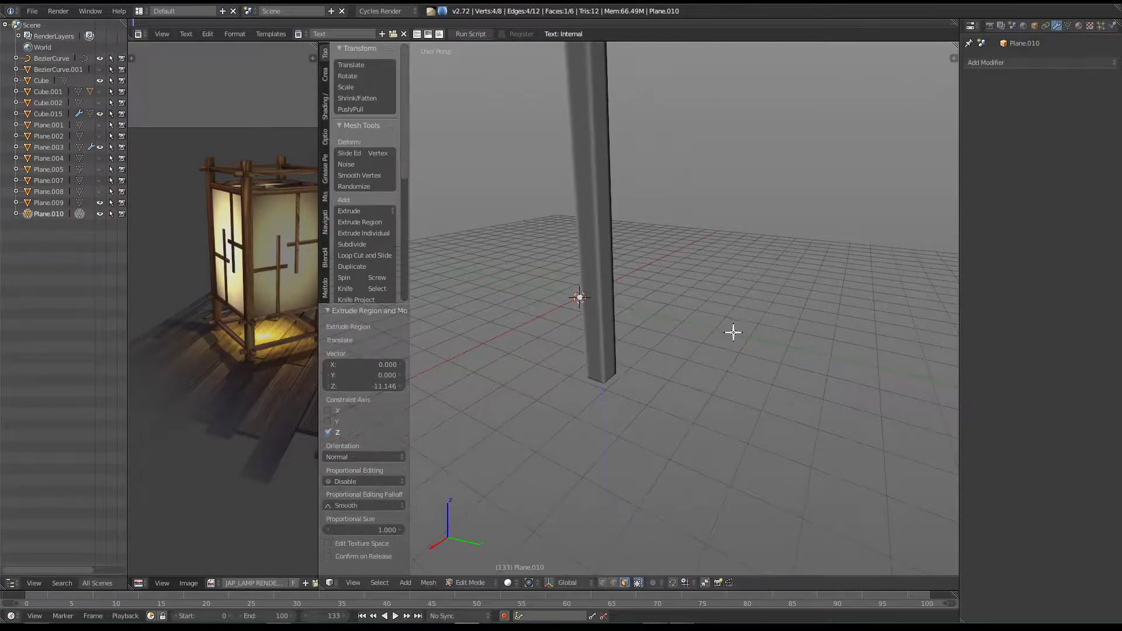
key(g)
key(z)
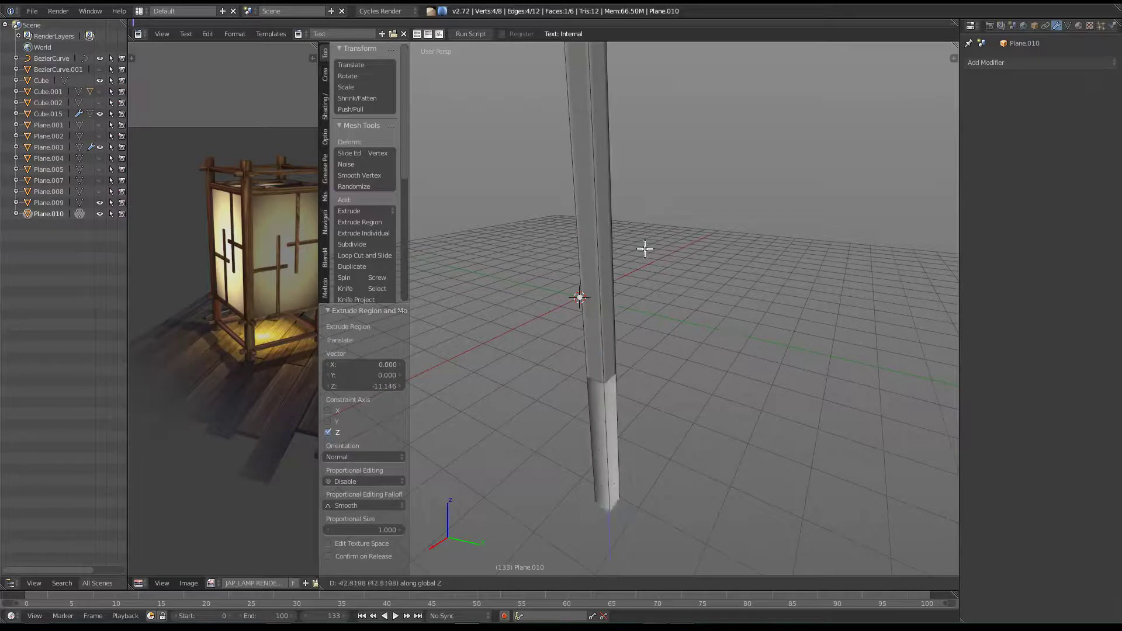
click(608, 120)
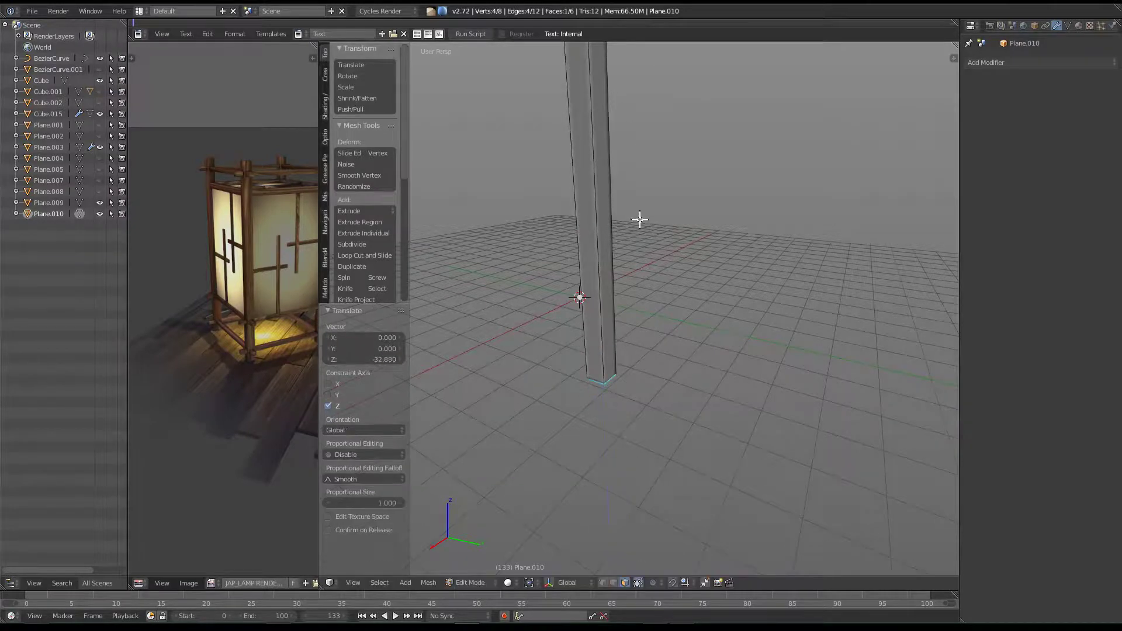
scroll(638, 218, up, 5)
mouse_move(636, 156)
middle_down()
mouse_move(689, 369)
mouse_move(650, 300)
middle_up()
key(e)
key(z)
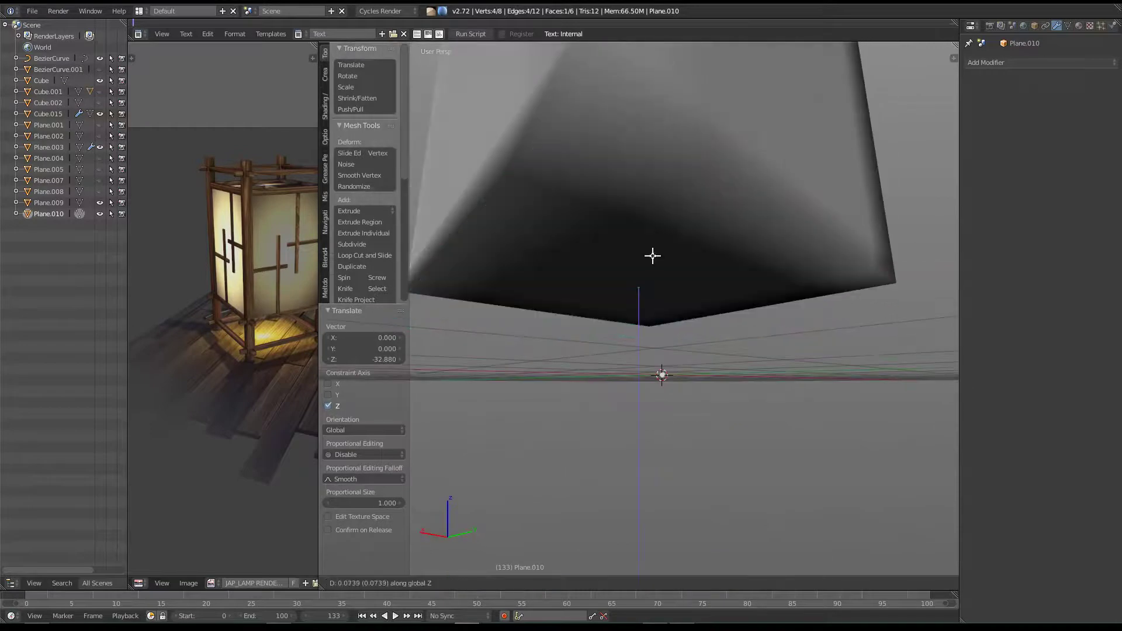
click(652, 255)
key(Tab)
Step: Delete the original post Plane.009 and inspect the new pillar
mouse_move(653, 255)
middle_down()
mouse_move(666, 248)
mouse_move(682, 181)
middle_up()
key(x)
click(681, 181)
mouse_move(691, 230)
middle_down()
mouse_move(651, 369)
mouse_move(695, 181)
mouse_move(685, 283)
mouse_move(657, 247)
mouse_move(678, 257)
mouse_move(660, 458)
mouse_move(671, 313)
middle_up()
Step: Select all the pillar's geometry and display its normals at length 0.15
key(Tab)
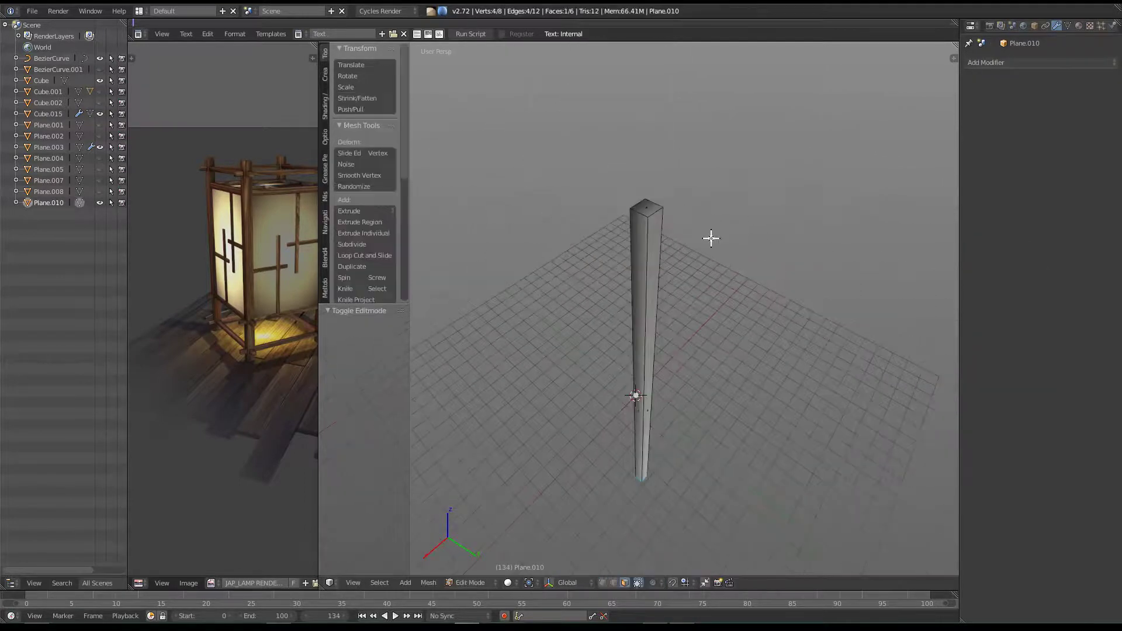
key(a)
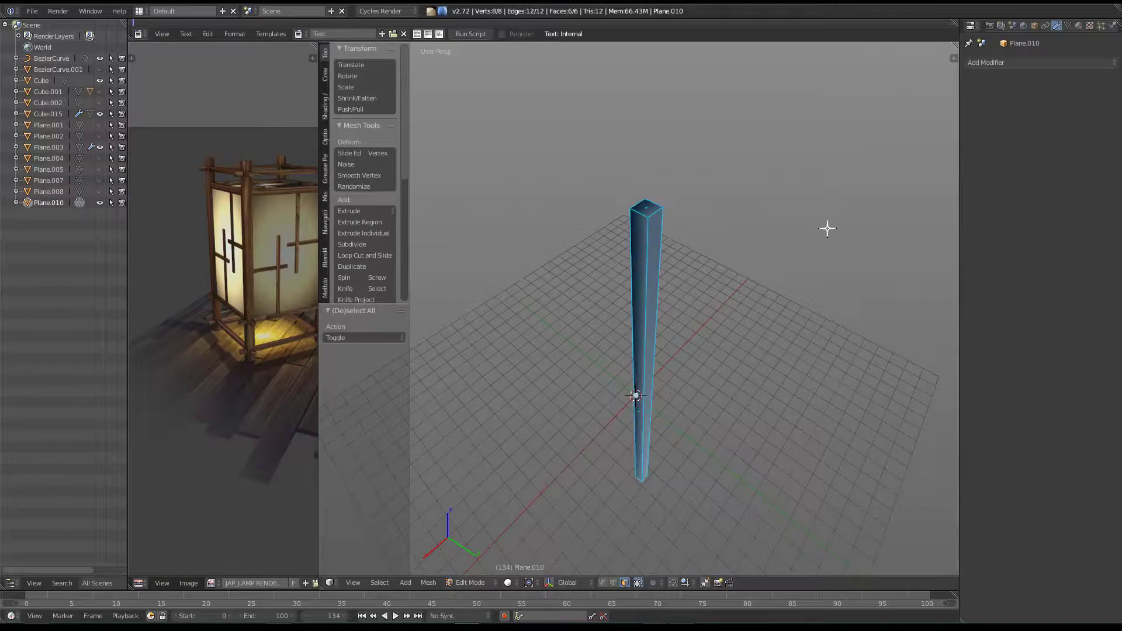
key(n)
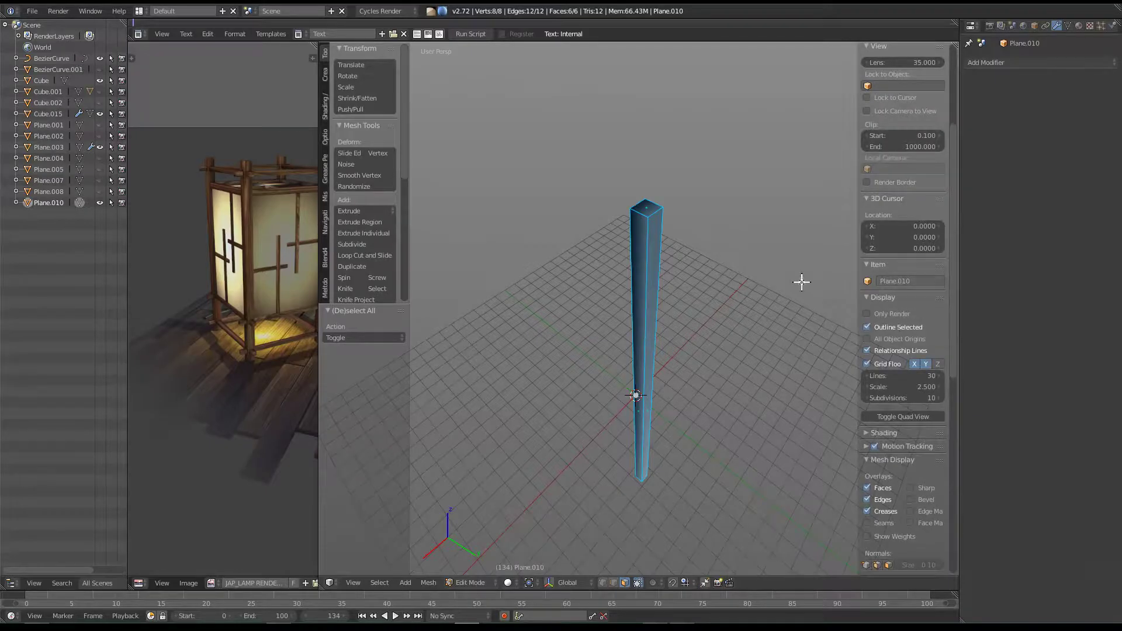
key(ctrl+Up)
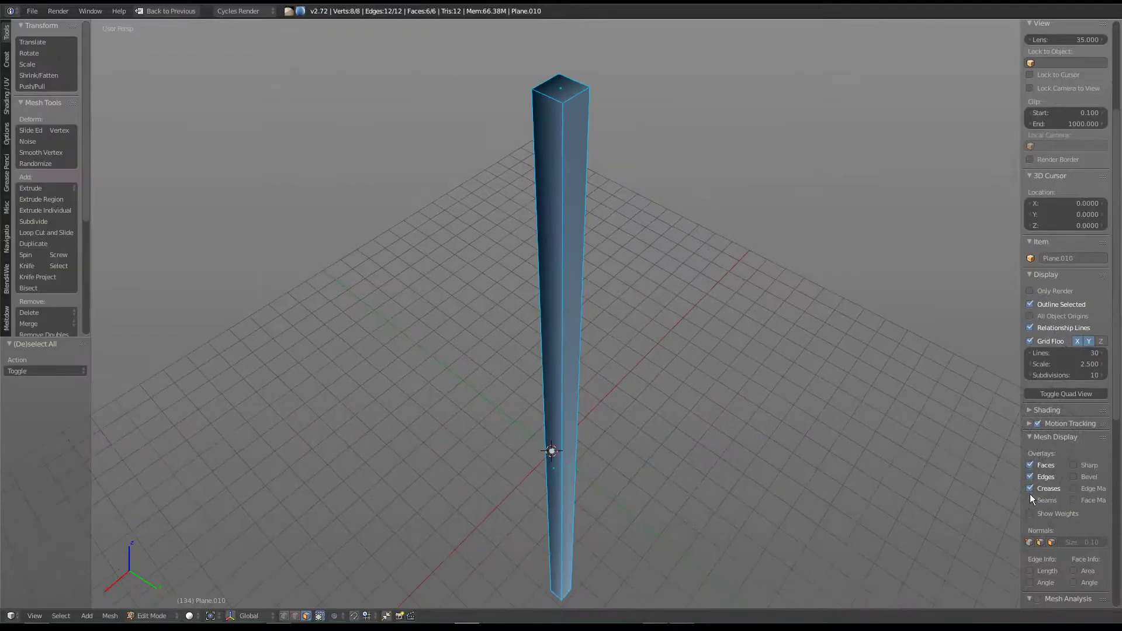
scroll(1030, 498, down, 2)
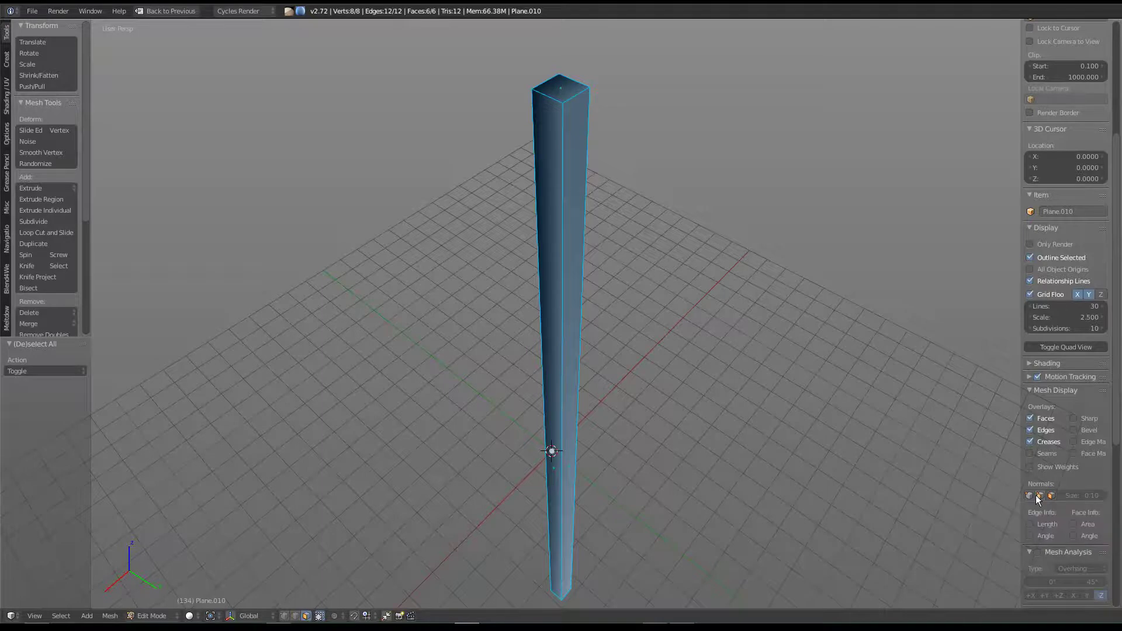
click(1038, 494)
mouse_move(1082, 495)
mouse_down()
mouse_move(1104, 495)
mouse_move(1075, 495)
mouse_move(1090, 495)
mouse_up()
text(15)
key(Return)
Step: Flip the pillar's normals in wireframe, then return to Object Mode and solid shading
middle_drag(699, 515, 696, 499)
key(z)
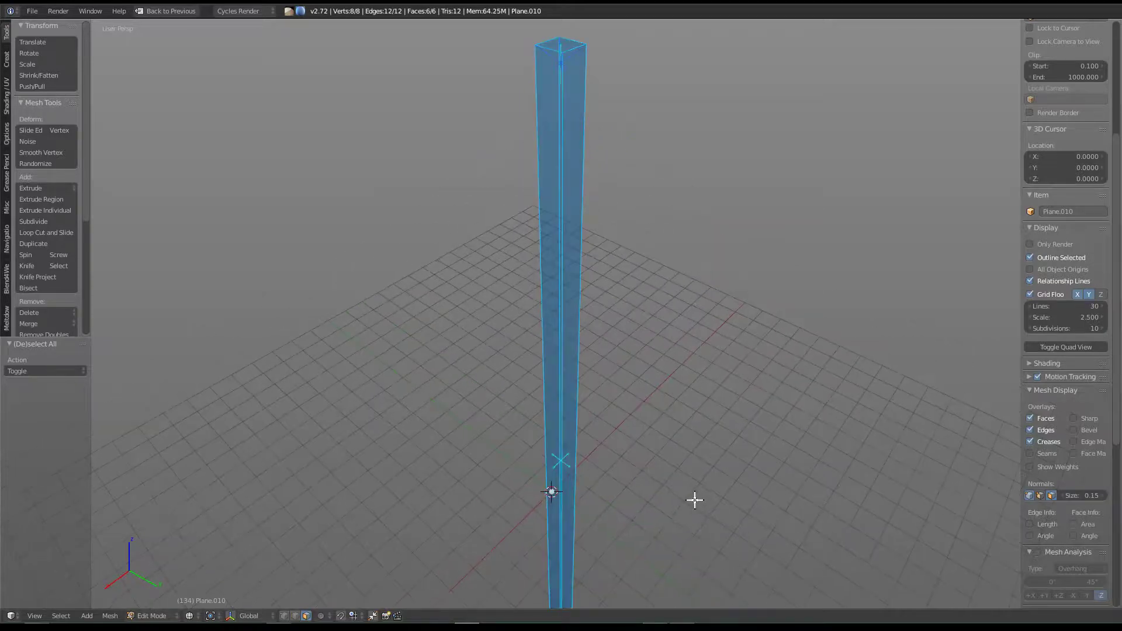
mouse_move(585, 476)
middle_down()
mouse_move(746, 471)
mouse_move(596, 453)
mouse_move(586, 481)
mouse_move(581, 368)
mouse_move(556, 358)
mouse_move(566, 321)
mouse_move(514, 142)
middle_up()
scroll(546, 259, up, 1)
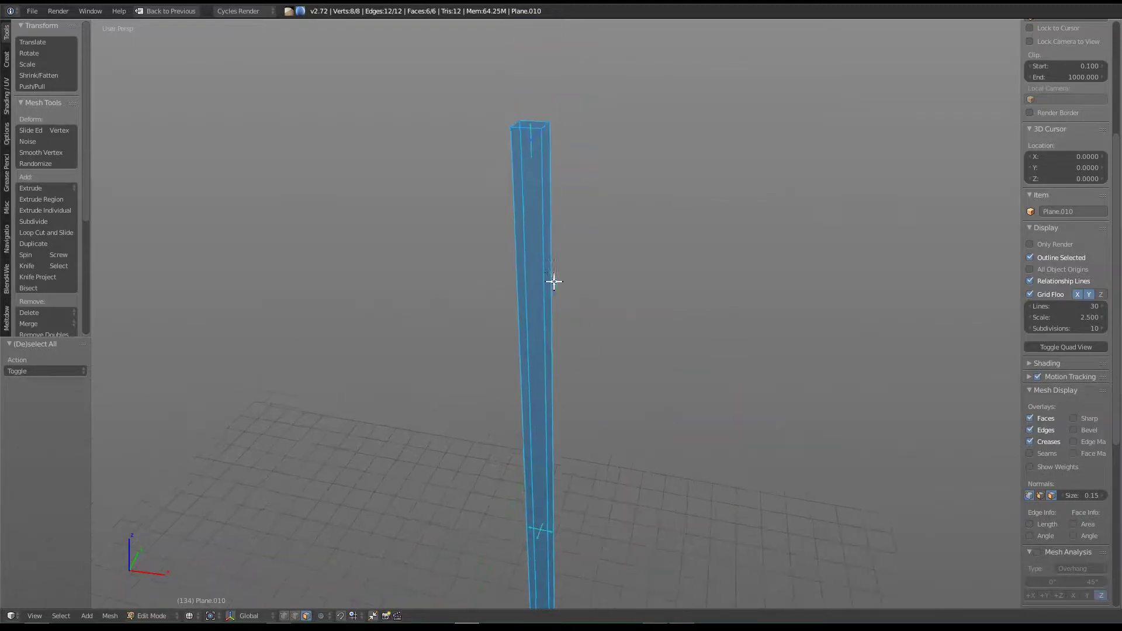
scroll(554, 234, up, 1)
key(ctrl+f)
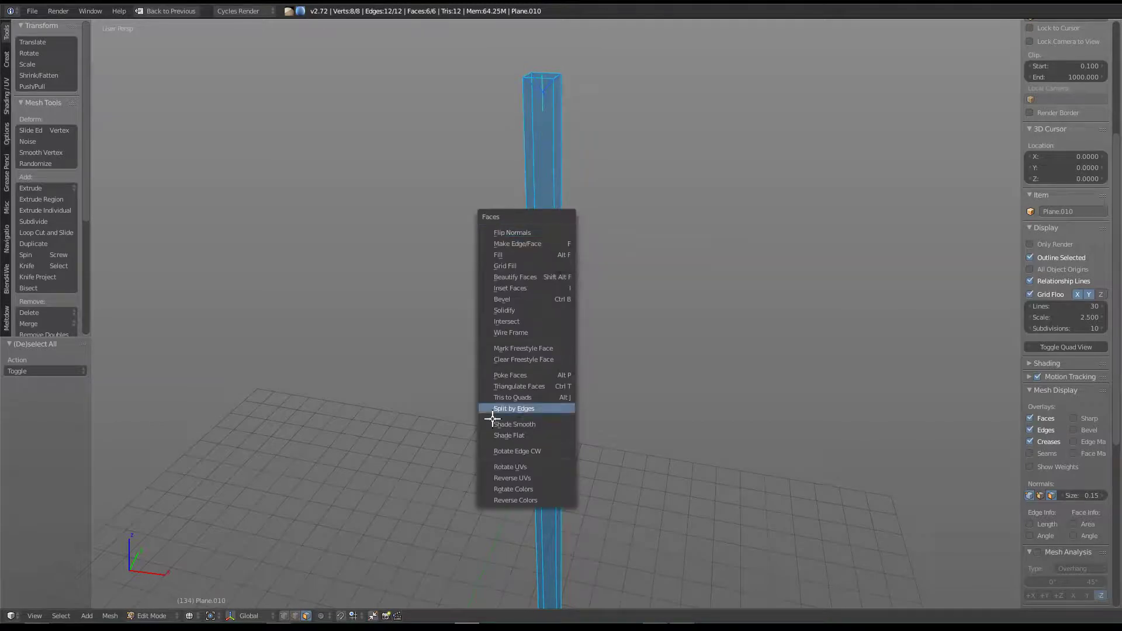
click(522, 234)
mouse_move(443, 346)
middle_down()
mouse_move(539, 367)
mouse_move(579, 478)
mouse_move(646, 415)
mouse_move(640, 462)
mouse_move(645, 327)
middle_up()
key(Tab)
key(z)
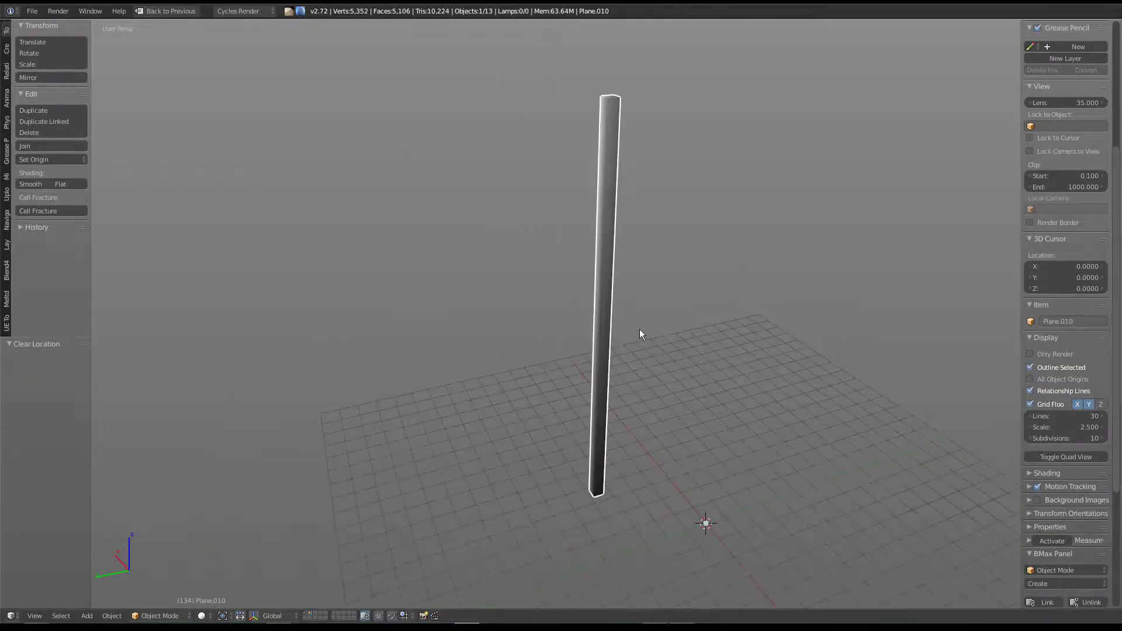
Step: Unhide all objects and delete the old front corner post
key(alt+h)
key(a)
right_click(757, 146)
key(x)
click(724, 147)
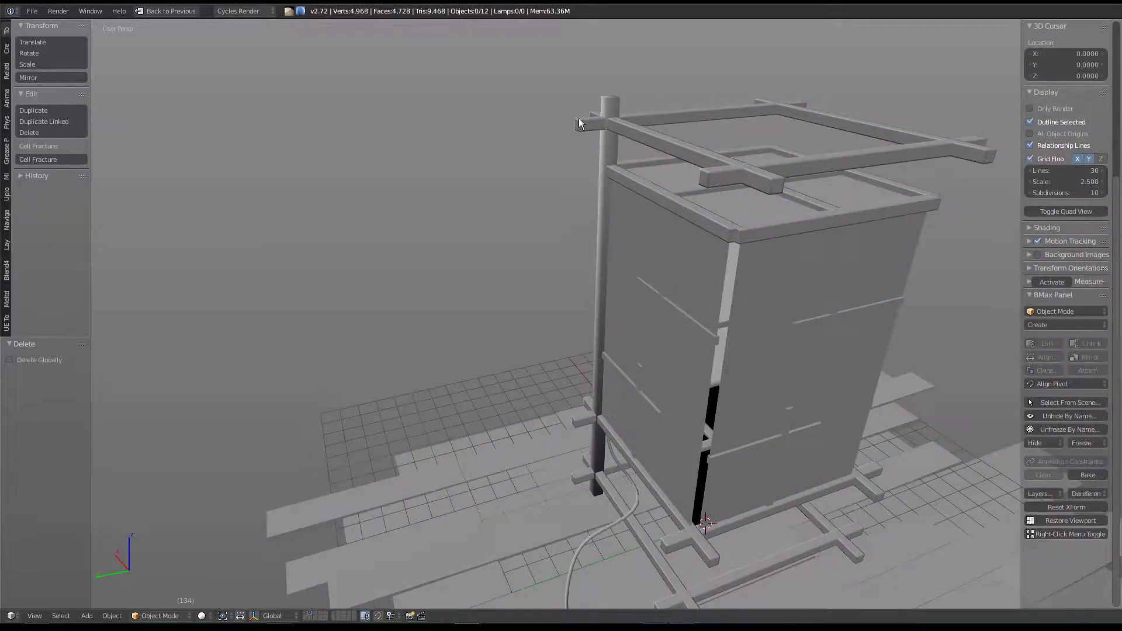
Step: Duplicate the square pillar and rotate it 90° about Z twice into new corners
right_click(604, 106)
key(shift+d)
text(rz90)
key(Return)
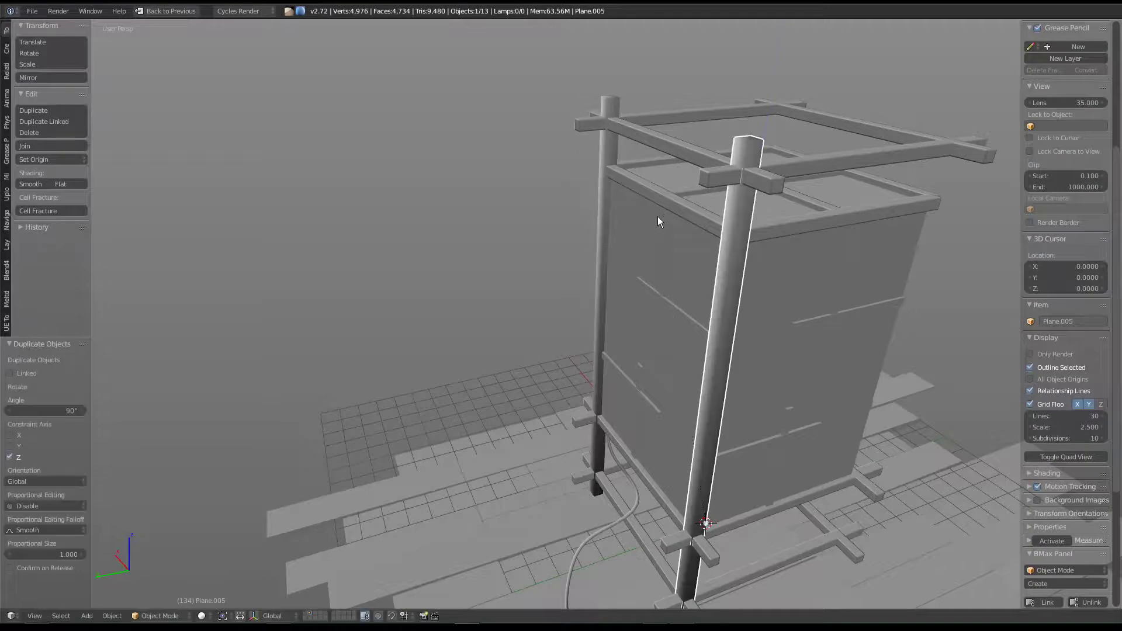
key(r)
key(z)
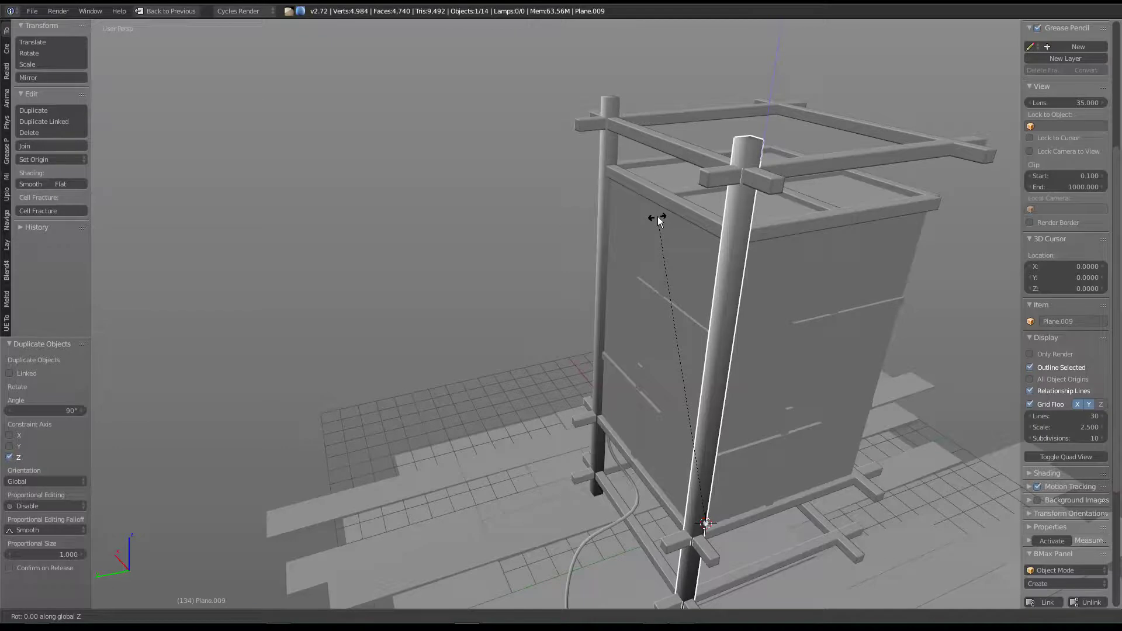
text(90)
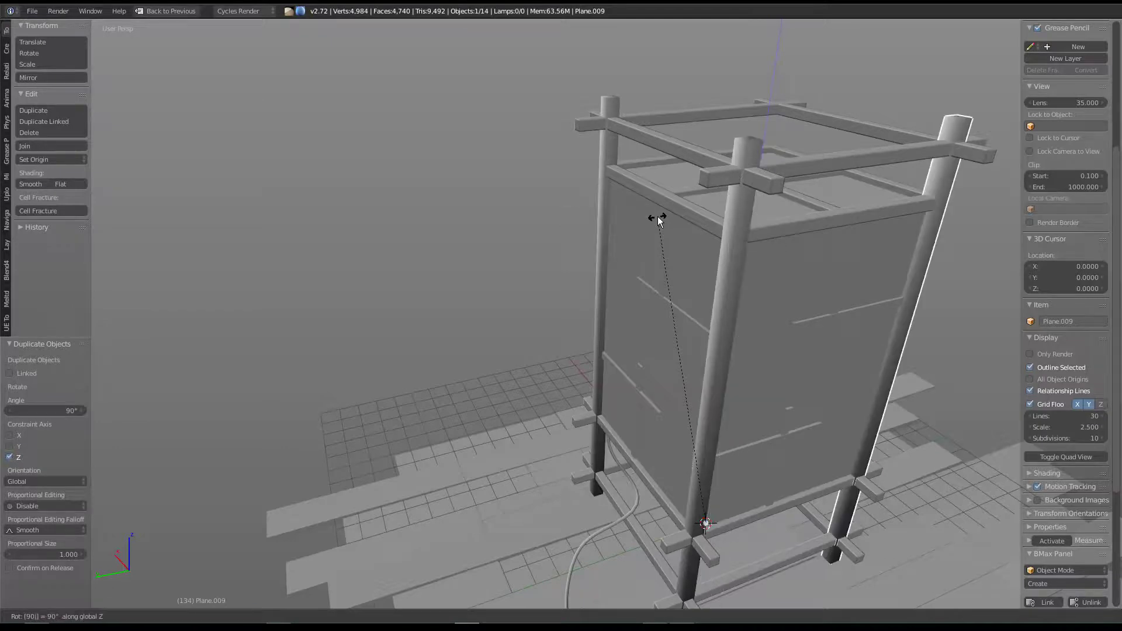
key(Return)
Step: Duplicate the pillar once more and rotate the copy 90° about Z into the last corner
mouse_move(729, 493)
middle_down()
mouse_move(653, 366)
mouse_move(611, 436)
mouse_move(641, 397)
mouse_move(701, 418)
middle_up()
mouse_move(699, 520)
middle_down()
mouse_move(653, 515)
mouse_move(674, 456)
mouse_move(683, 351)
mouse_move(671, 244)
middle_up()
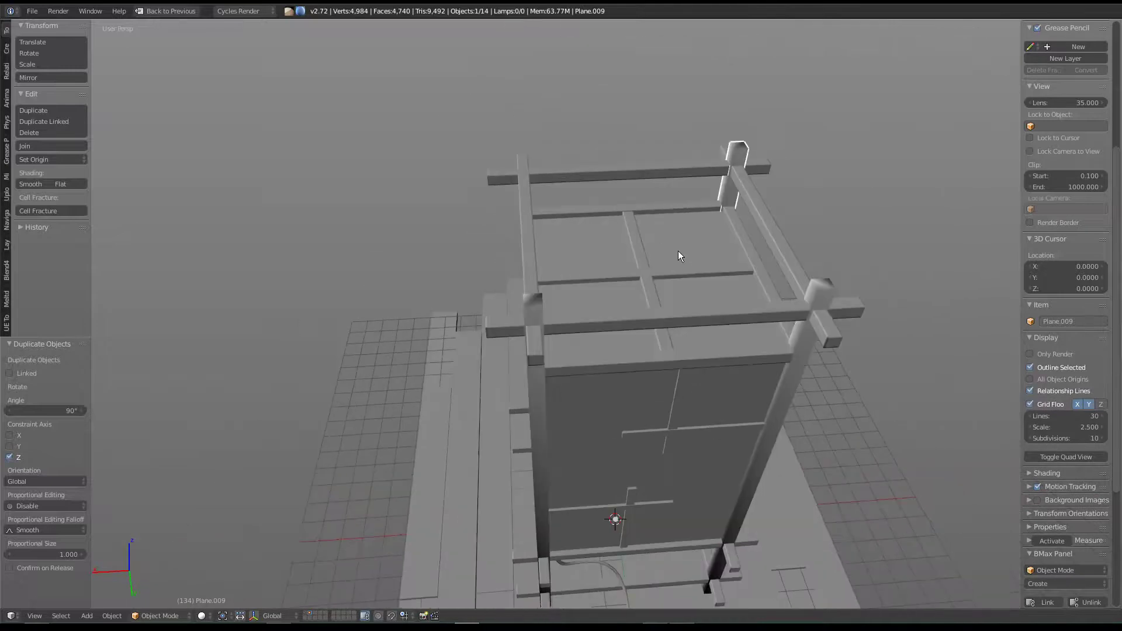
key(shift+d)
key(r)
key(z)
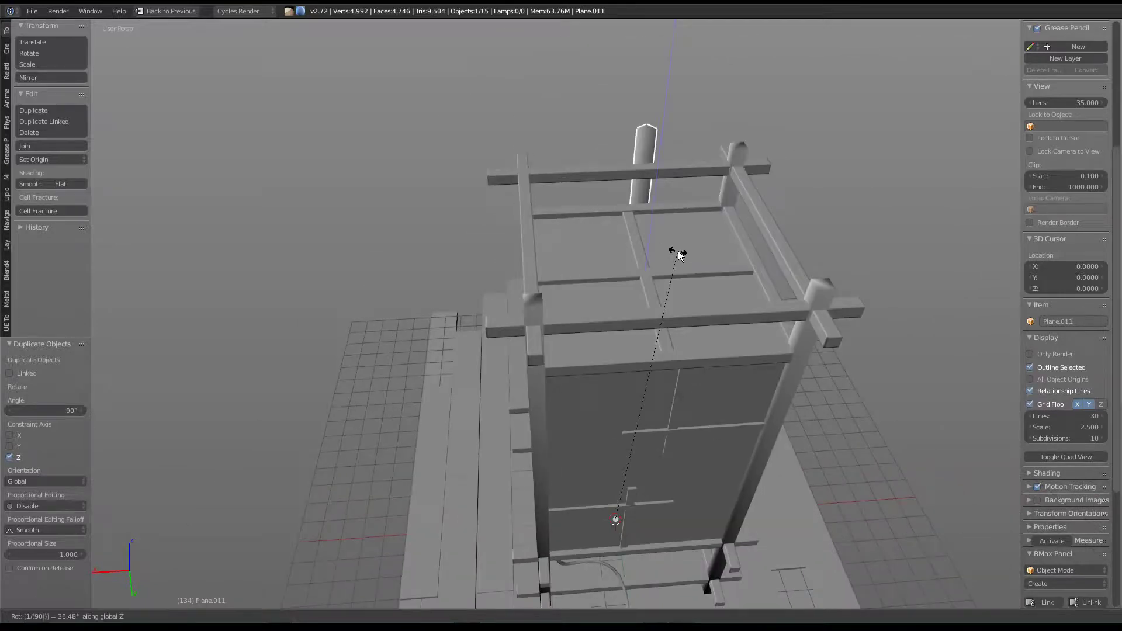
text(0)
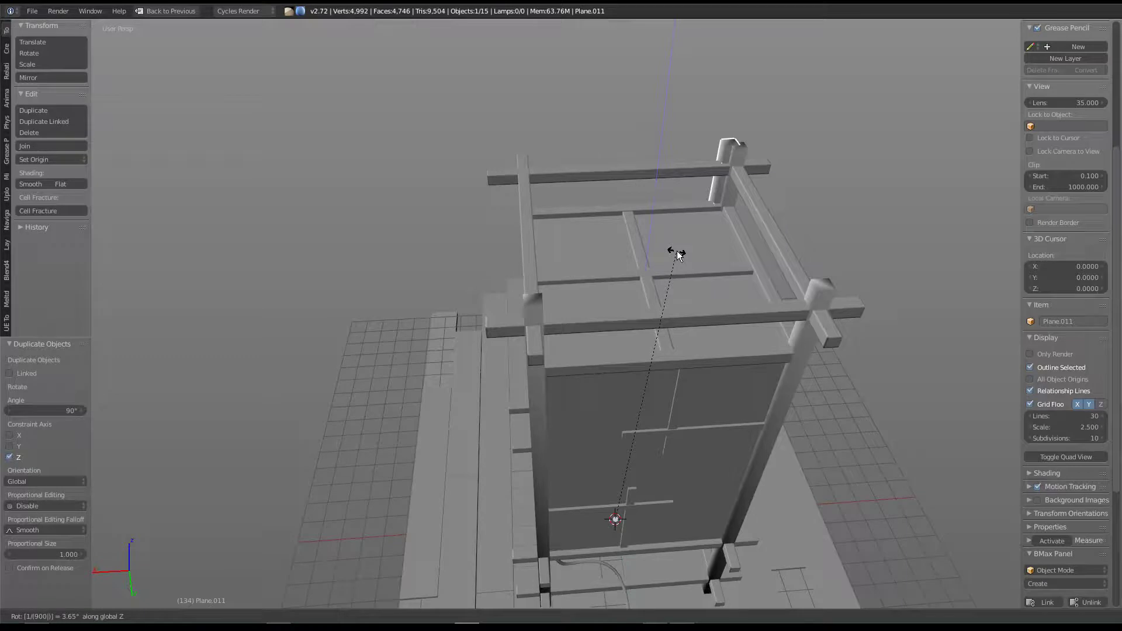
key(Escape)
text(rz90)
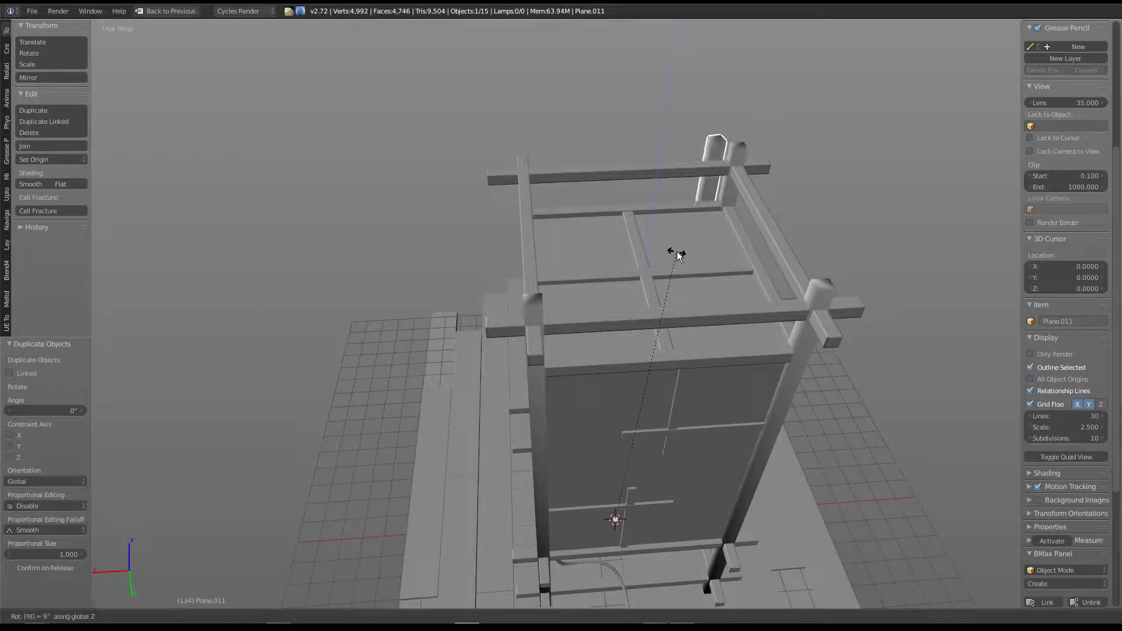
key(Return)
mouse_move(676, 251)
middle_down()
mouse_move(600, 318)
mouse_move(639, 317)
mouse_move(640, 393)
mouse_move(581, 332)
mouse_move(611, 322)
middle_up()
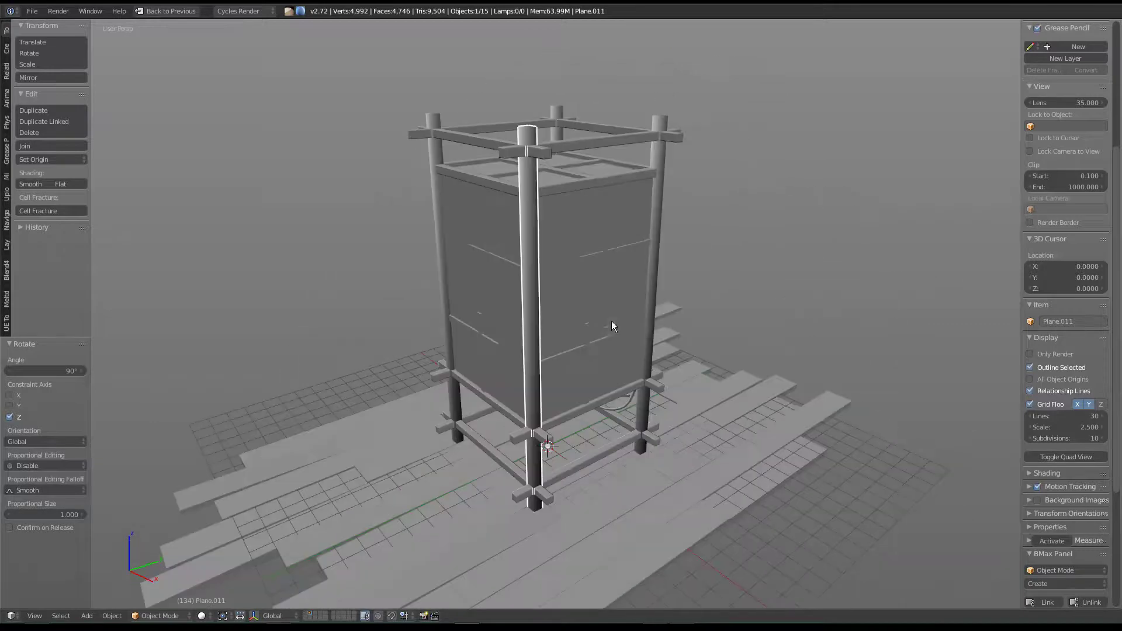
middle_drag(634, 133, 589, 157)
right_click(589, 156)
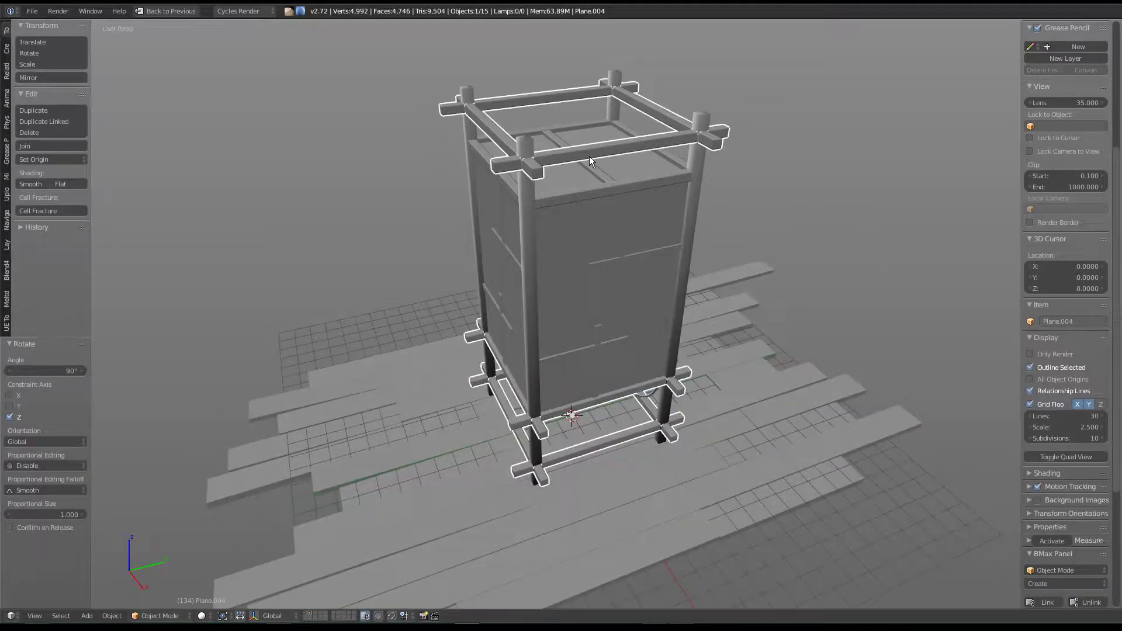
Step: Separate the top frame beam into its own object and isolate it in the view
key(shift+h)
key(Tab)
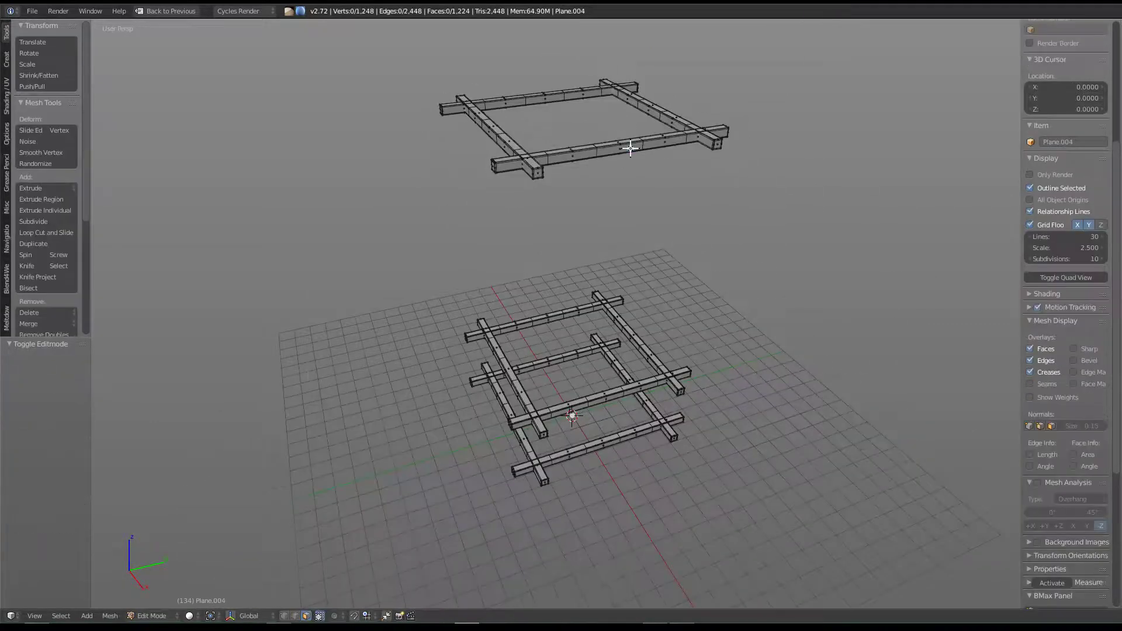
right_click(630, 149)
key(l)
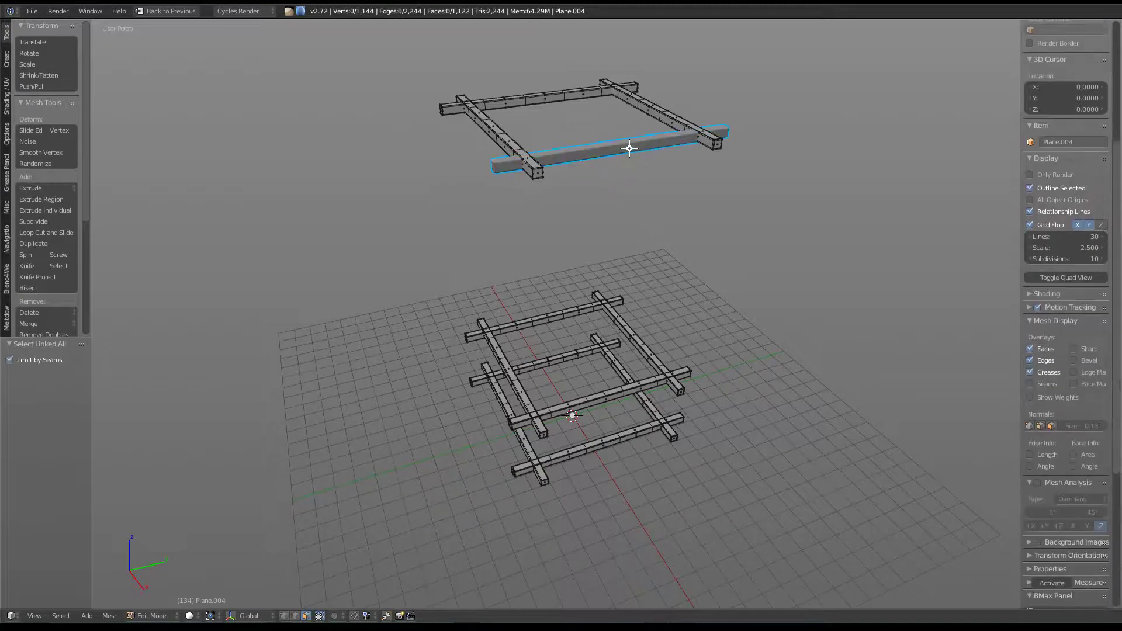
key(p)
key(Tab)
key(KP_Divide)
middle_drag(471, 170, 431, 217)
Step: Split the beam's end face off into its own object
key(Tab)
right_click(430, 216)
key(p)
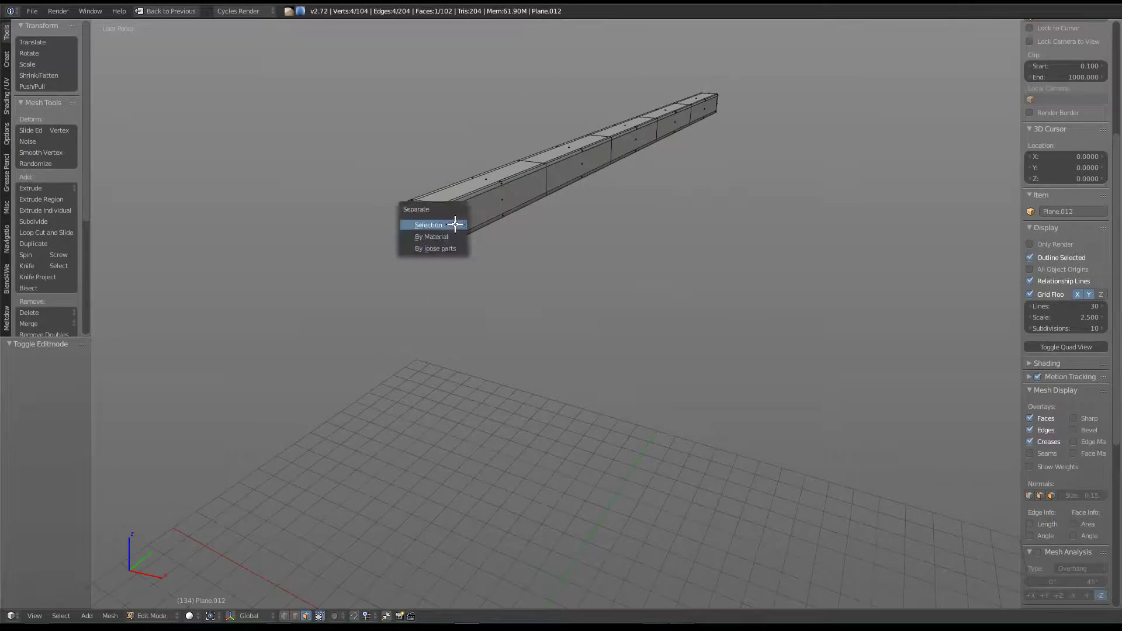
click(439, 222)
key(Tab)
right_click(423, 223)
key(Tab)
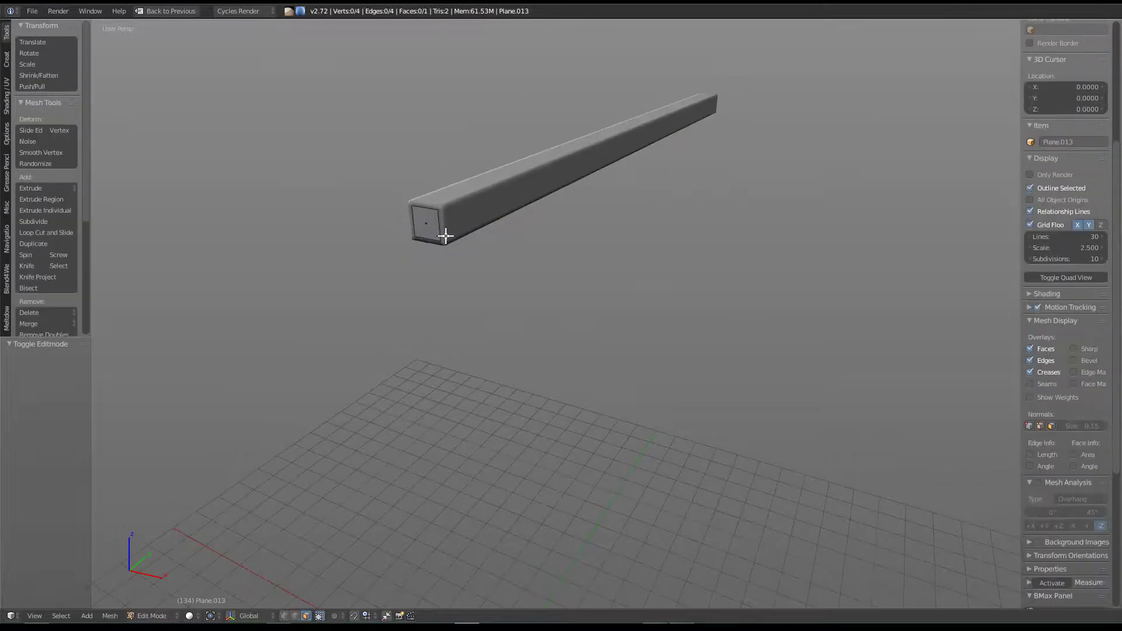
Step: Scale the separated end face slightly larger
right_click(431, 227)
key(s)
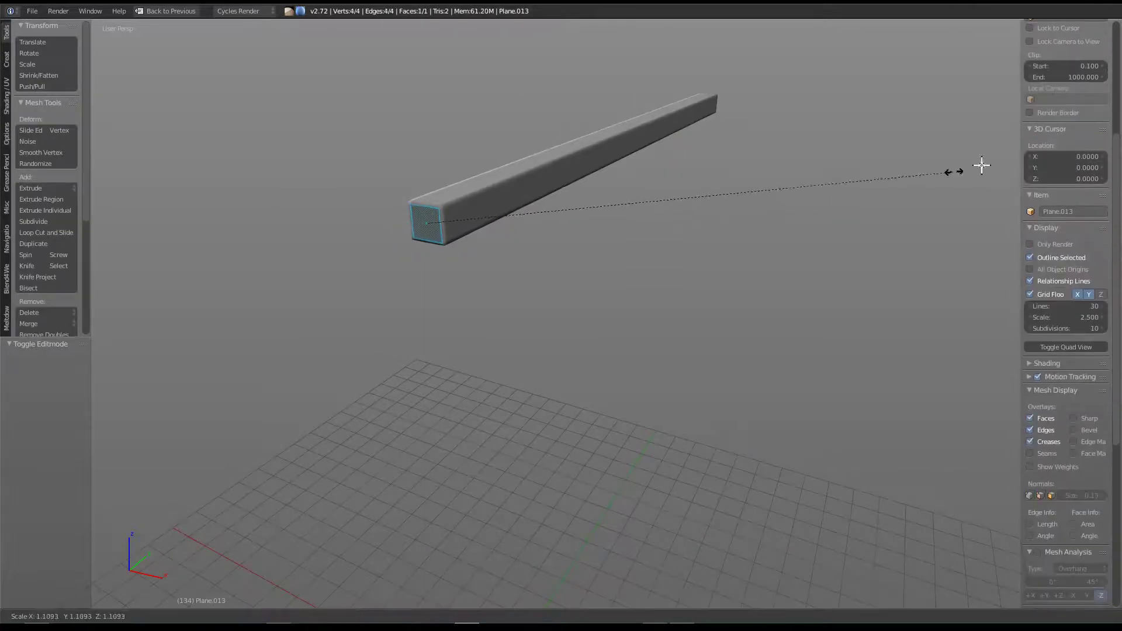
click(1081, 141)
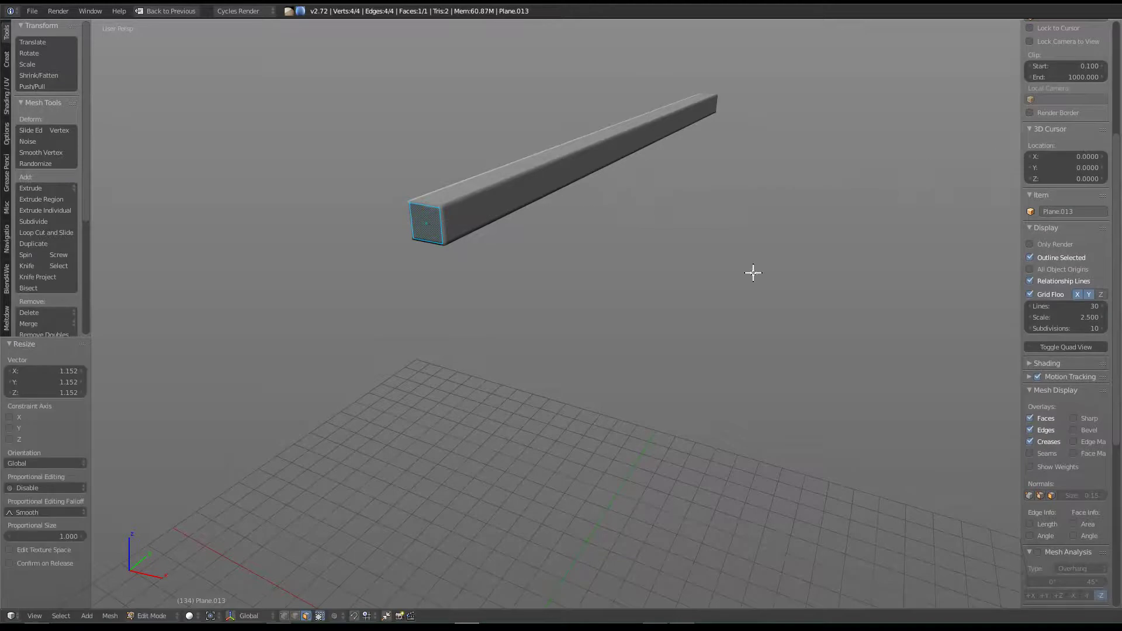
key(s)
click(682, 245)
Step: Extrude the end face and stretch it into a full-length square beam
key(e)
click(778, 194)
mouse_move(778, 194)
middle_down()
mouse_move(691, 185)
mouse_move(754, 262)
middle_up()
scroll(691, 185, up, 4)
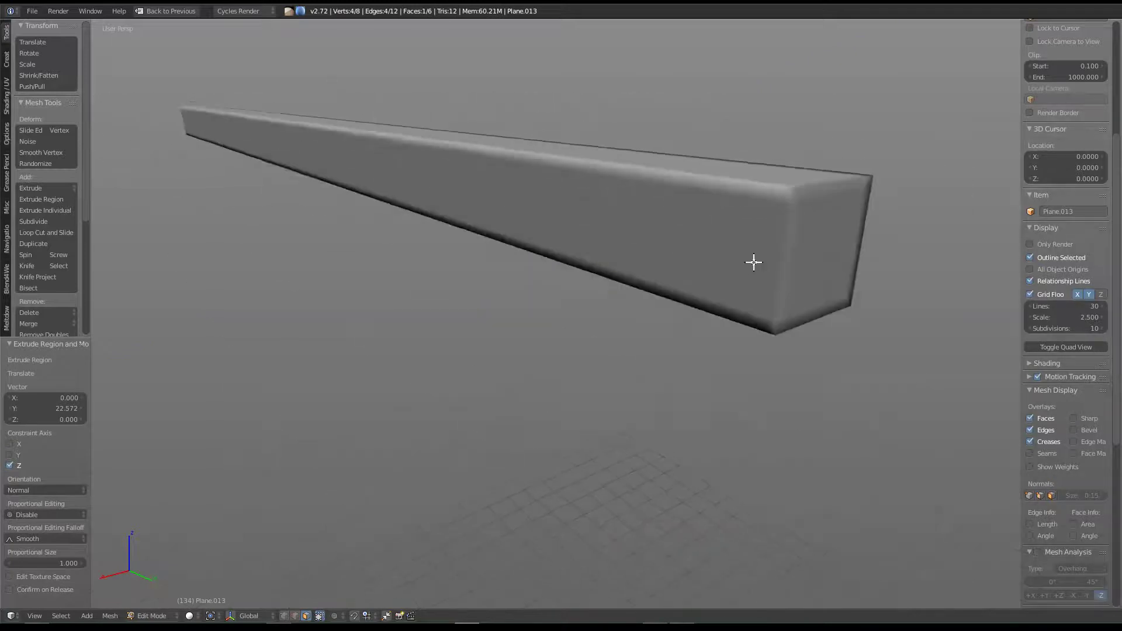
scroll(753, 263, down, 1)
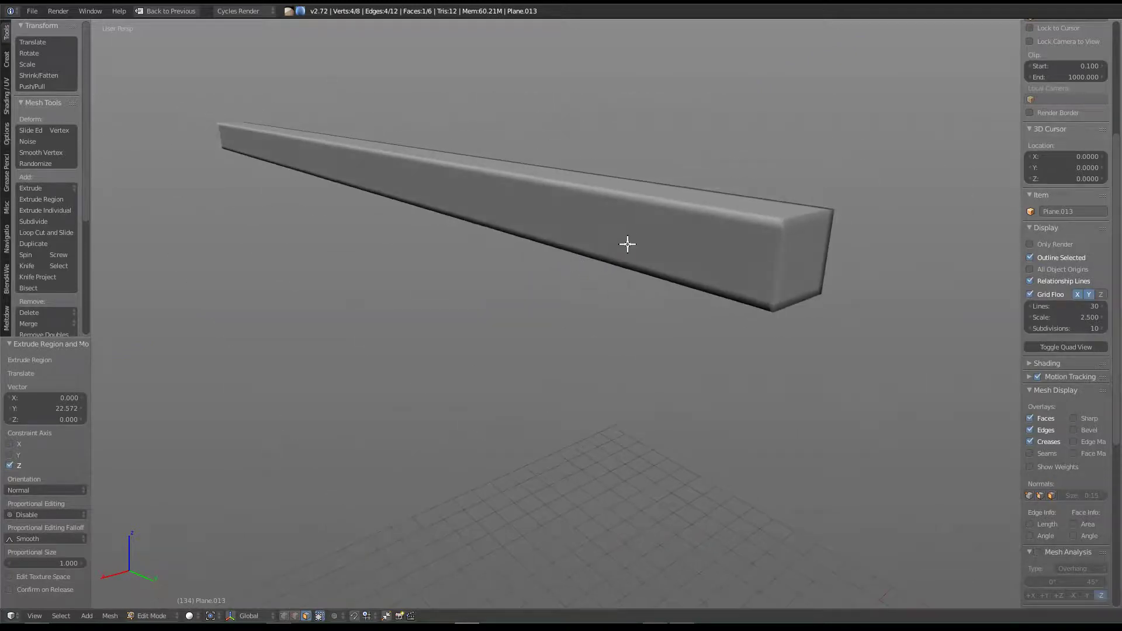
key(ctrl+space)
mouse_move(781, 263)
mouse_down()
mouse_move(898, 284)
mouse_move(841, 276)
mouse_up()
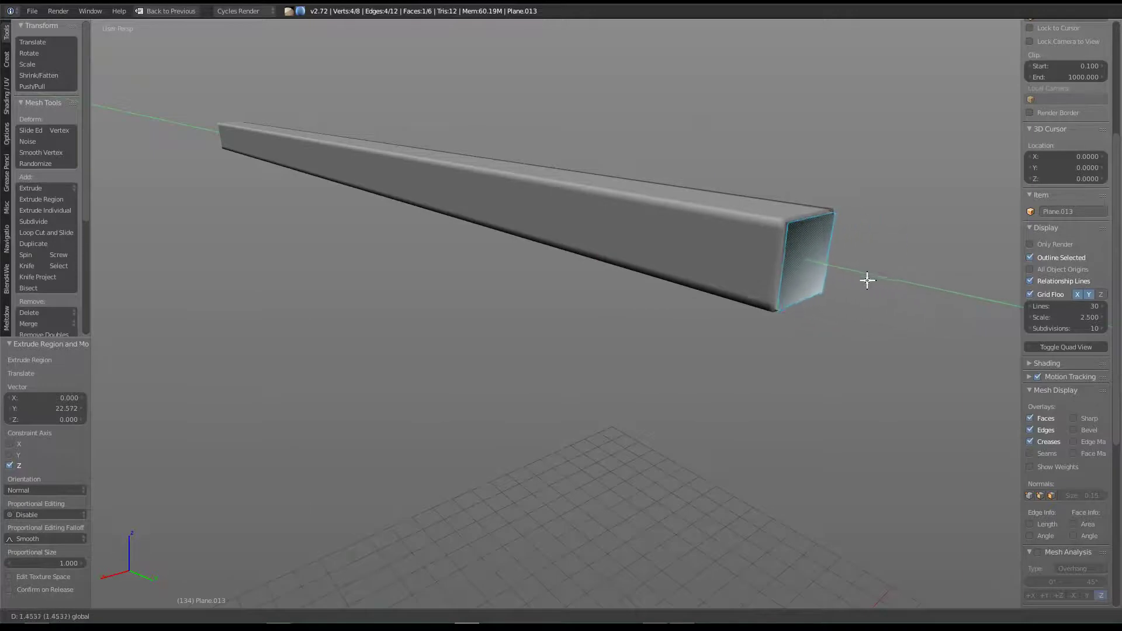
click(837, 275)
key(Tab)
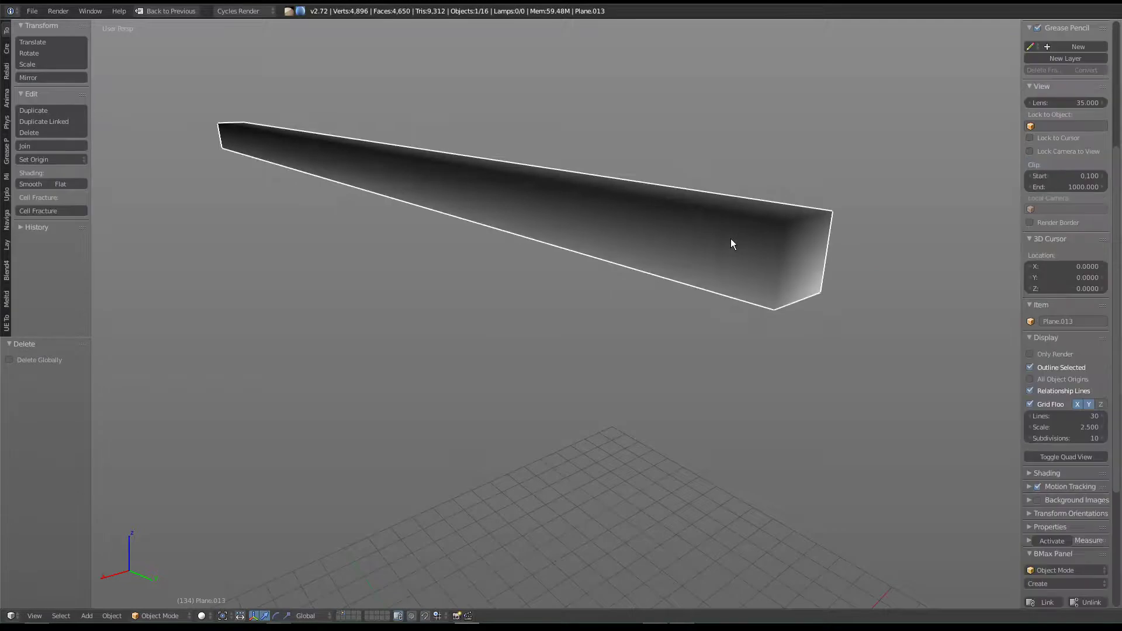
Step: Flip the new beam's face normals so its shading is no longer inside-out
key(Tab)
key(a)
key(a)
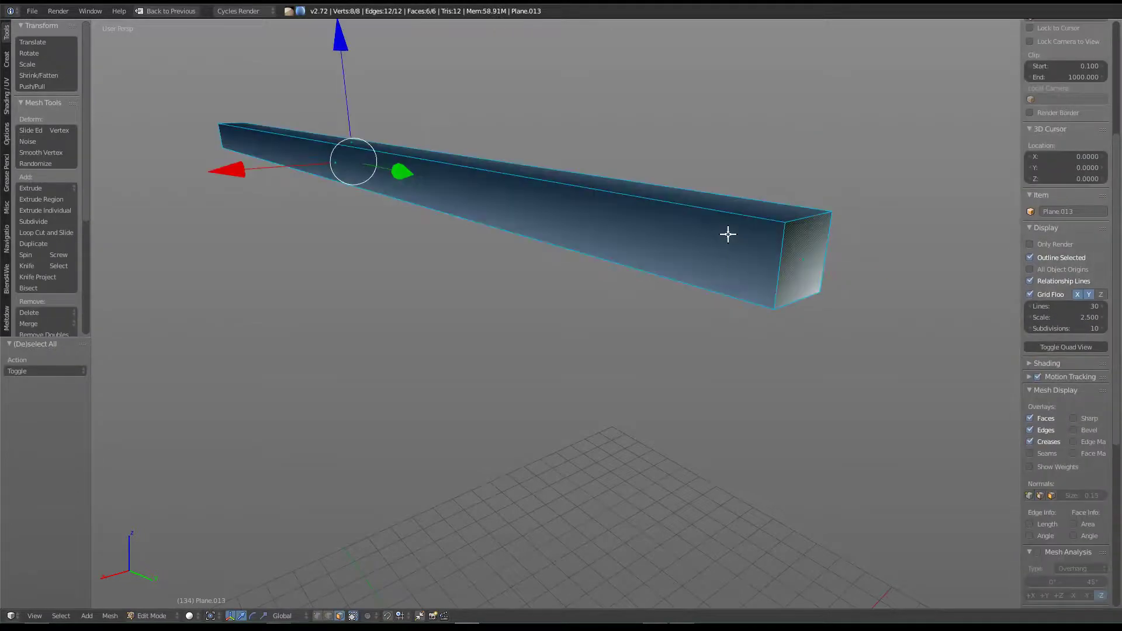
click(1030, 496)
mouse_move(1077, 495)
mouse_down()
mouse_move(1104, 495)
mouse_move(1088, 495)
mouse_up()
key(w)
click(604, 273)
key(Tab)
mouse_move(674, 268)
middle_down()
mouse_move(633, 270)
mouse_move(697, 270)
middle_up()
Step: Unhide all the other lantern parts and select the new top beam
key(alt+h)
scroll(658, 249, down, 5)
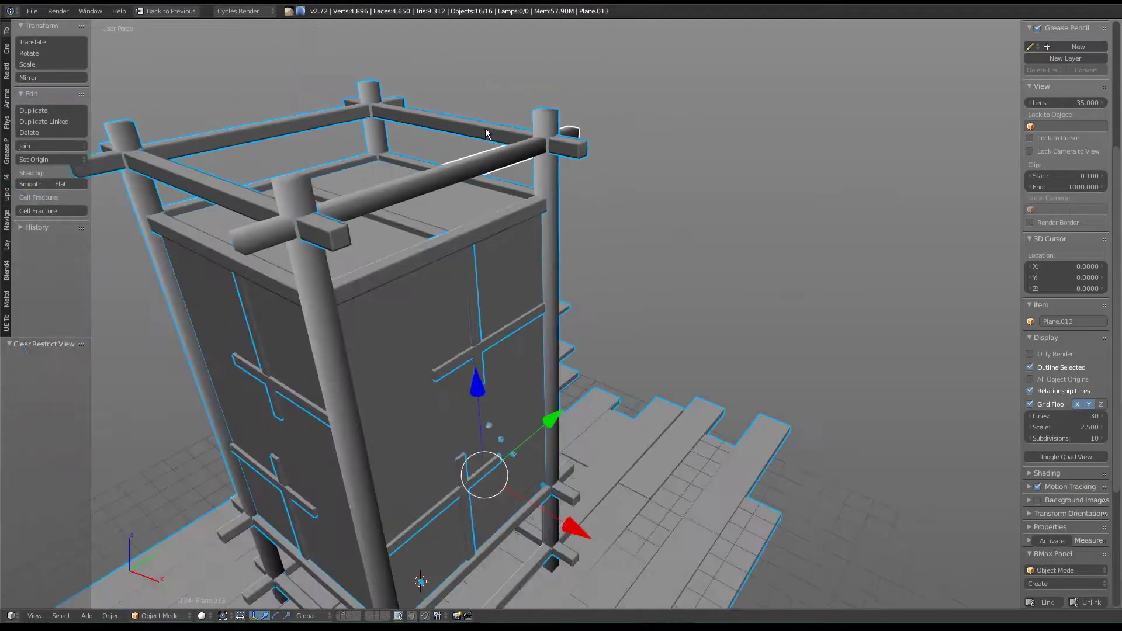
right_click(467, 171)
middle_drag(488, 177, 516, 196)
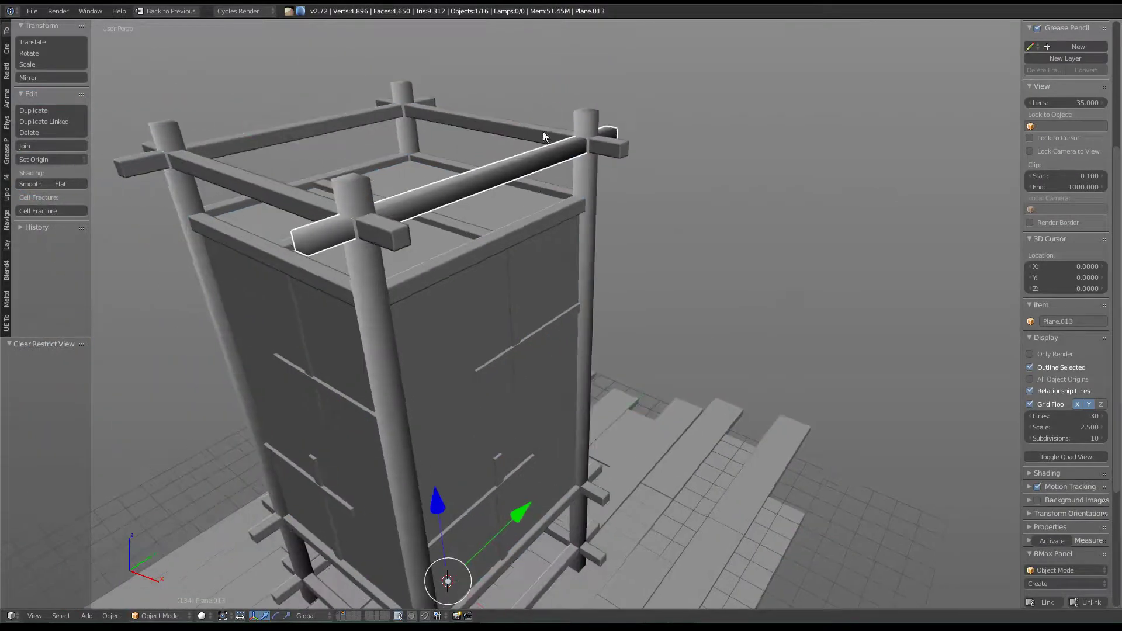
Step: Select all linked faces of the old top frame and delete them
right_click(543, 136)
key(Tab)
key(c)
click(533, 130)
click(363, 118)
key(Escape)
key(ctrl+l)
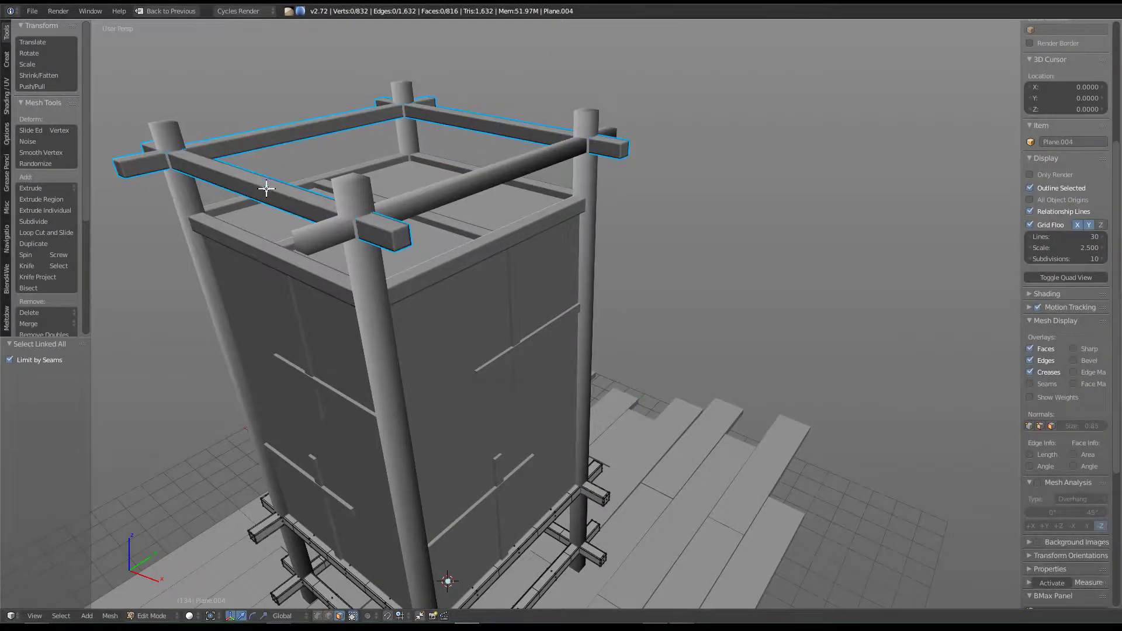
key(Tab)
key(x)
click(266, 193)
mouse_move(360, 240)
middle_down()
mouse_move(446, 223)
mouse_move(412, 529)
mouse_move(395, 446)
middle_up()
mouse_move(328, 397)
middle_down()
mouse_move(517, 457)
mouse_move(502, 223)
middle_up()
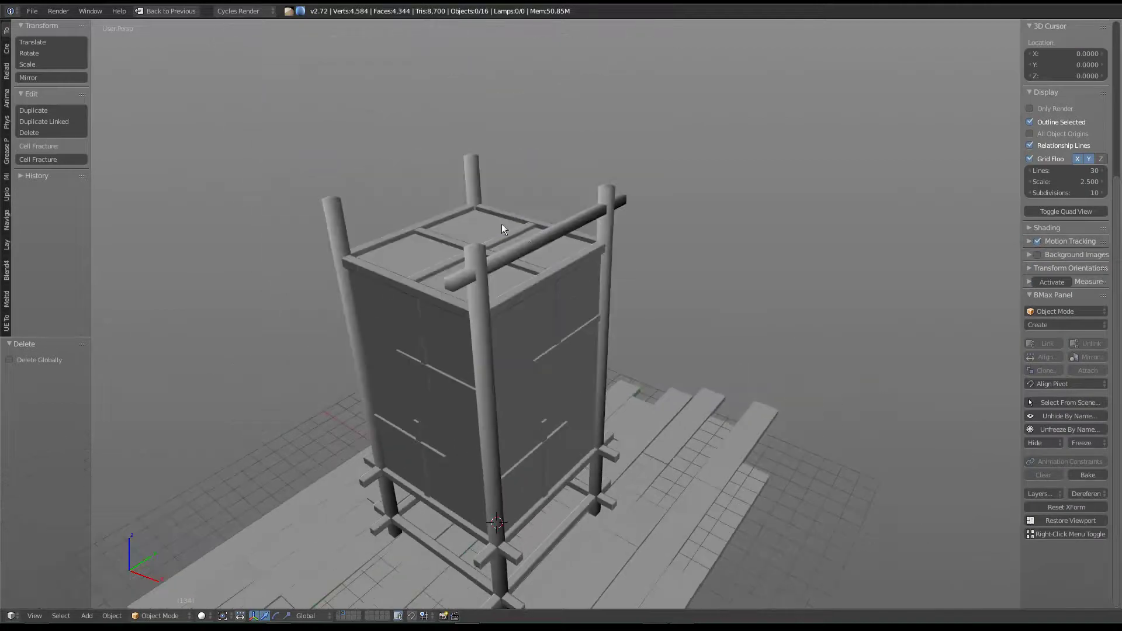
right_click(530, 241)
Step: Make three copies of the beam, each turned 90° about Z, for the other sides
key(shift+d)
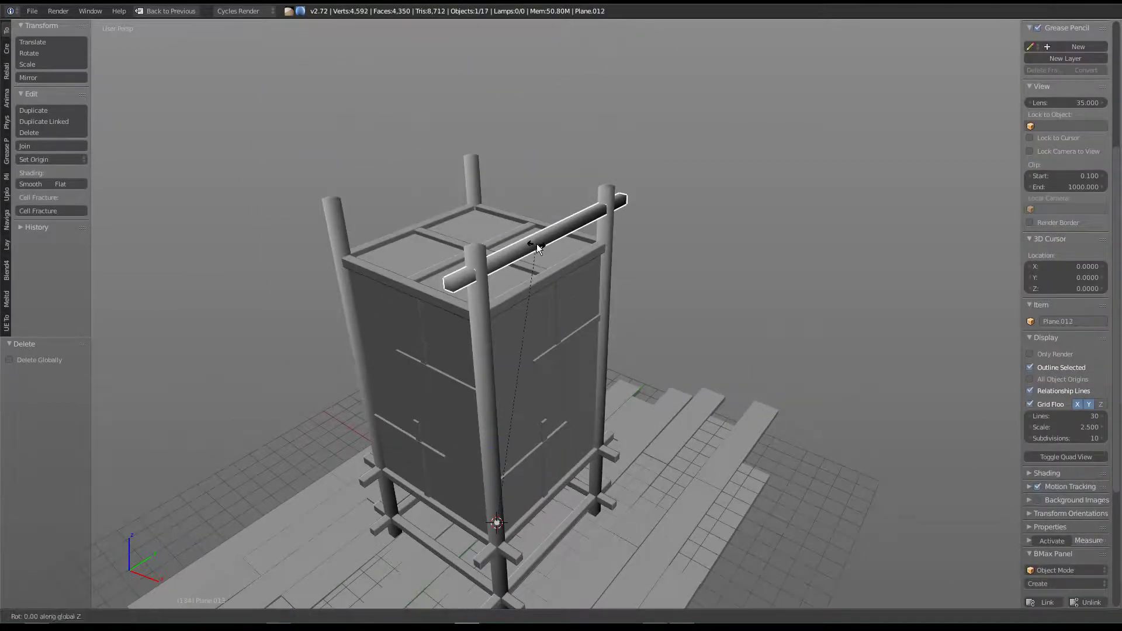
text(rz90)
key(Return)
key(shift+d)
text(rz)
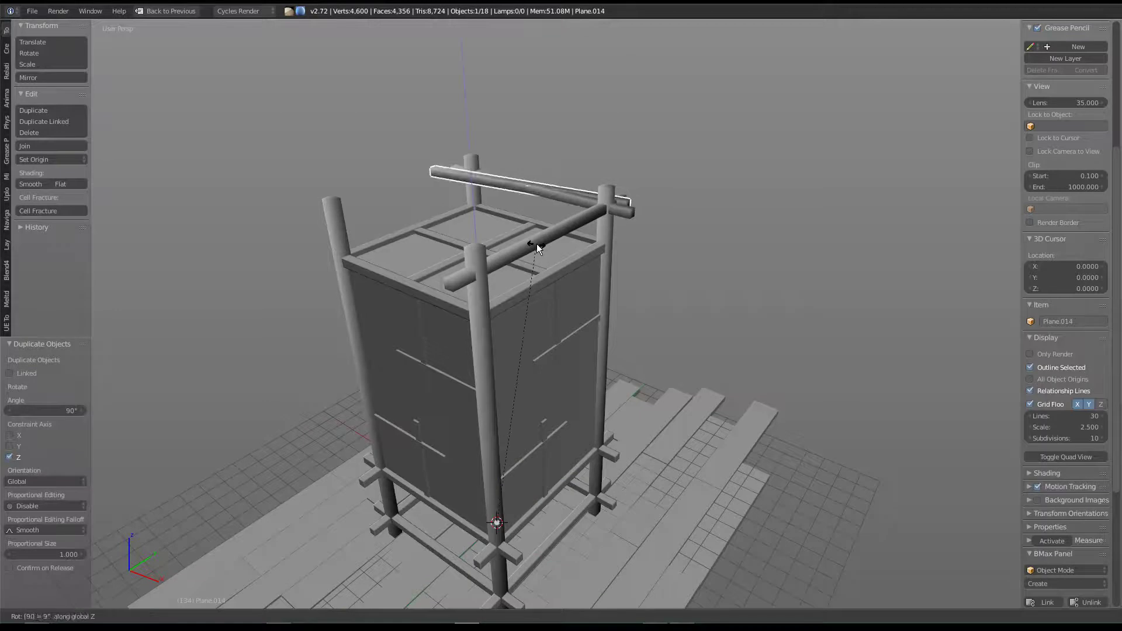
text(90)
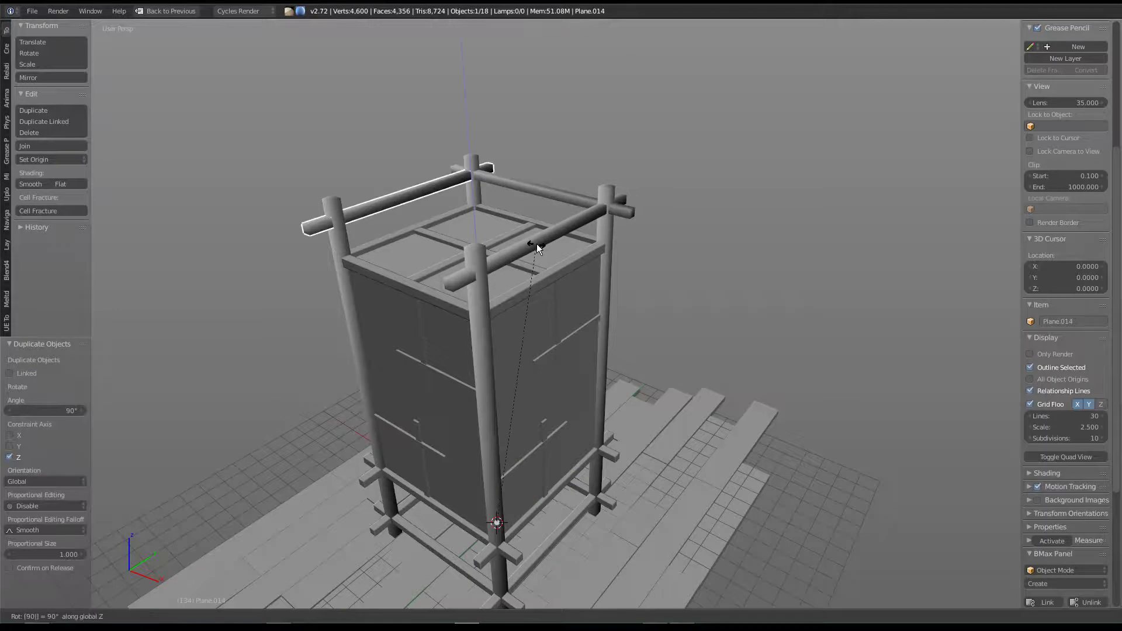
key(Return)
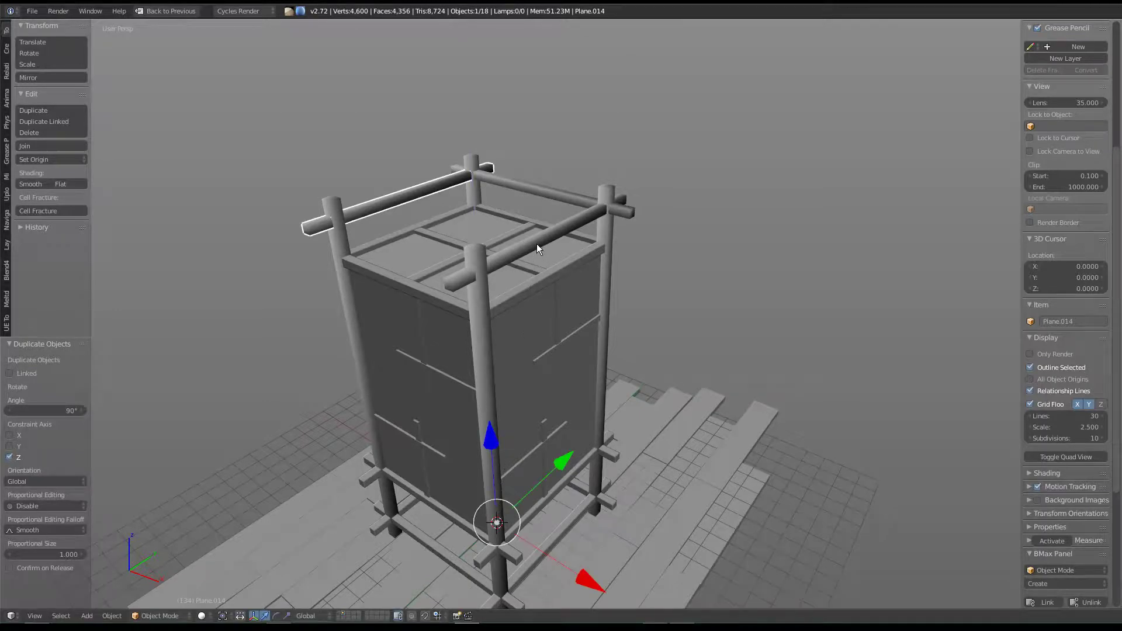
key(shift+d)
text(rz90)
key(Return)
Step: Join the four top beams into one frame object and duplicate that frame
shift+click(537, 243)
shift+click(540, 193)
shift+click(467, 180)
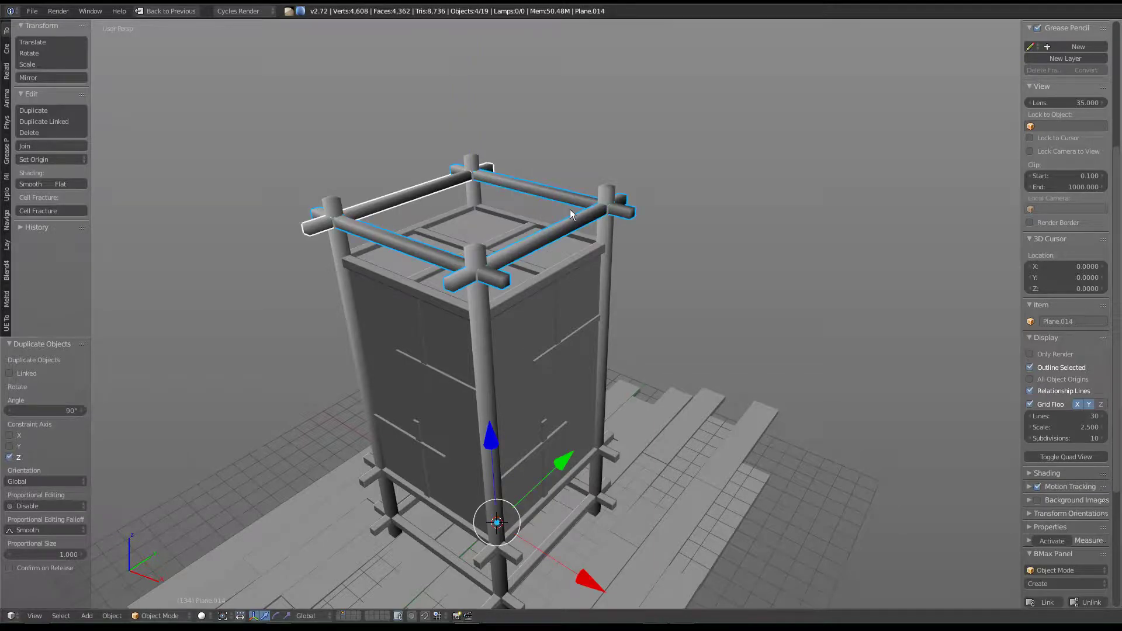
key(ctrl+j)
key(shift+d)
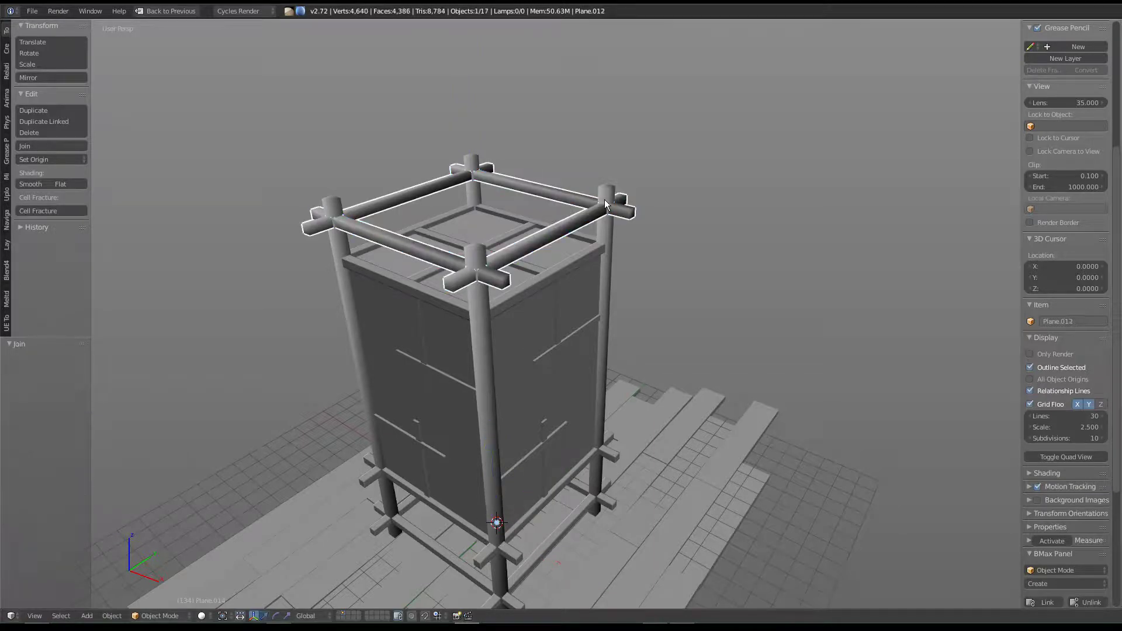
Step: Lower the copied frame along Z and readjust its height
key(z)
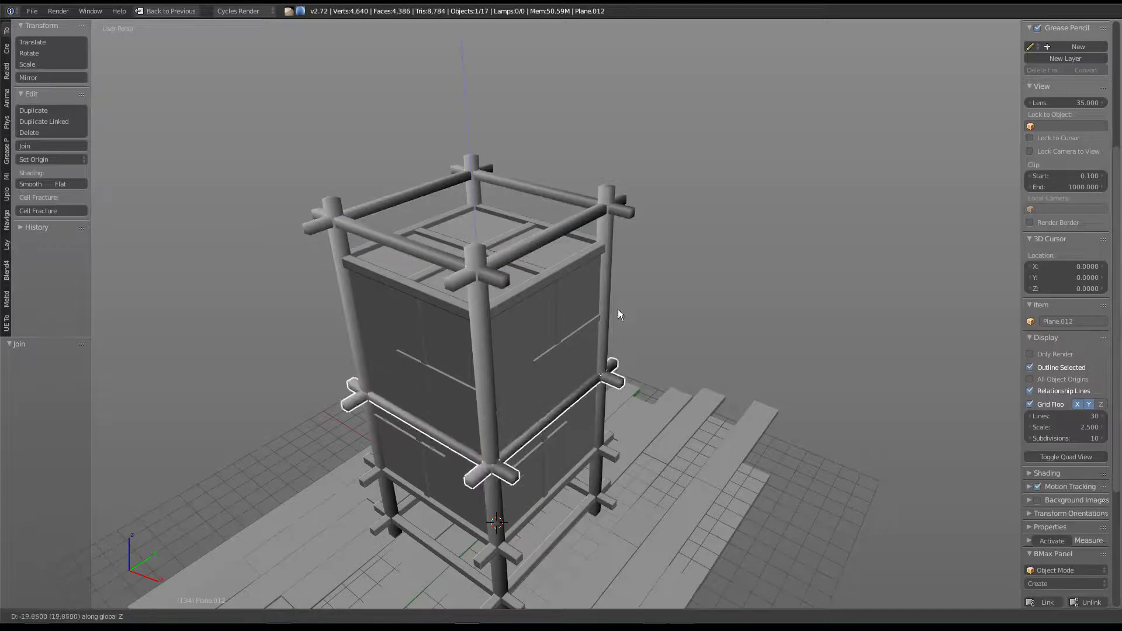
click(619, 501)
mouse_move(575, 489)
middle_down()
mouse_move(542, 494)
mouse_move(521, 416)
middle_up()
scroll(514, 432, up, 4)
scroll(510, 446, up, 2)
scroll(565, 369, up, 2)
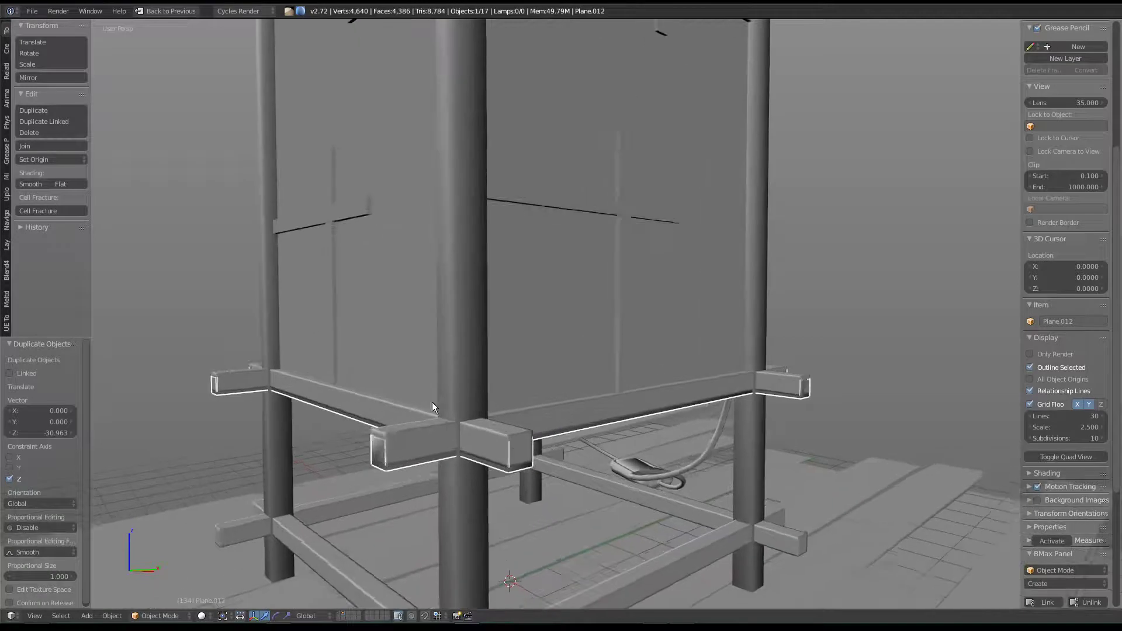
key(g)
key(z)
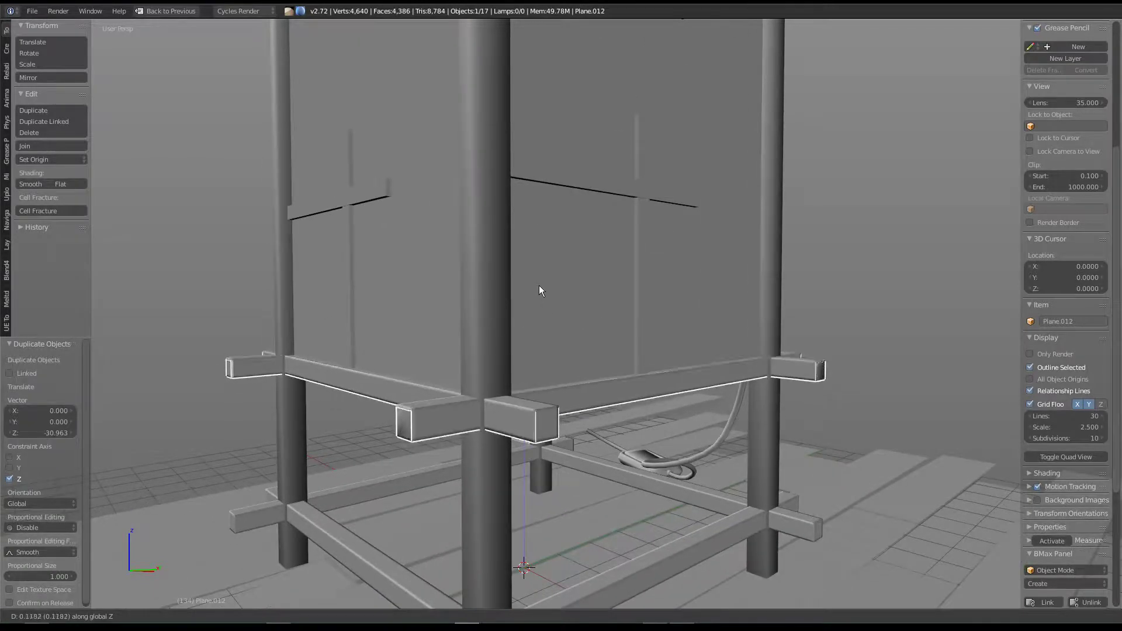
click(542, 282)
Step: Make another lowered frame copy, delete the duplicated ring, and select the top frame piece
key(shift+d)
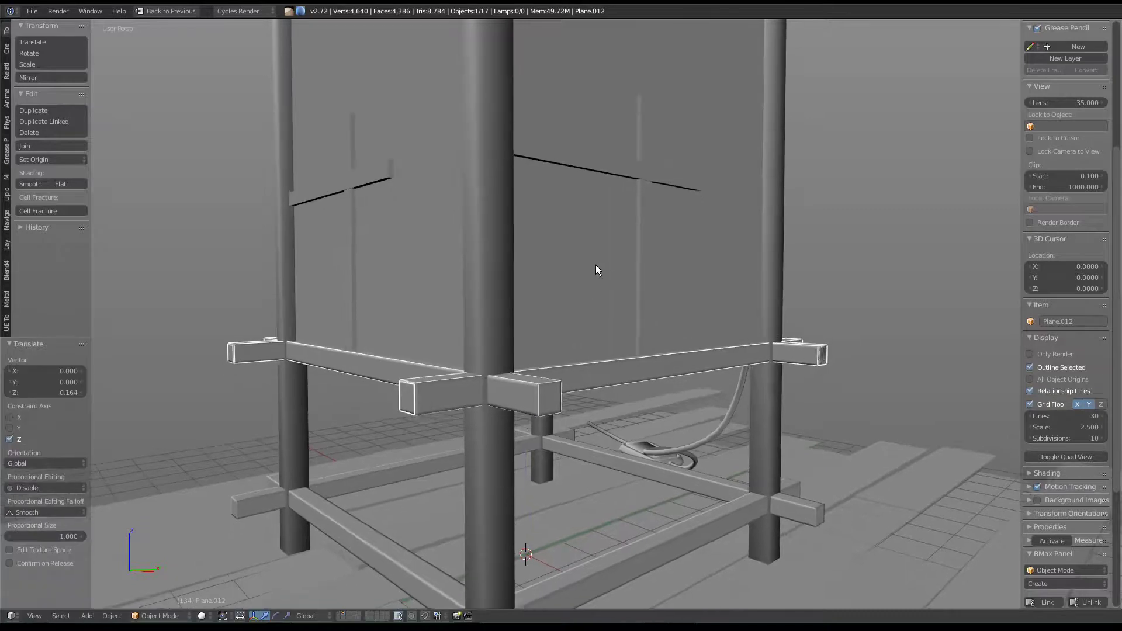
key(z)
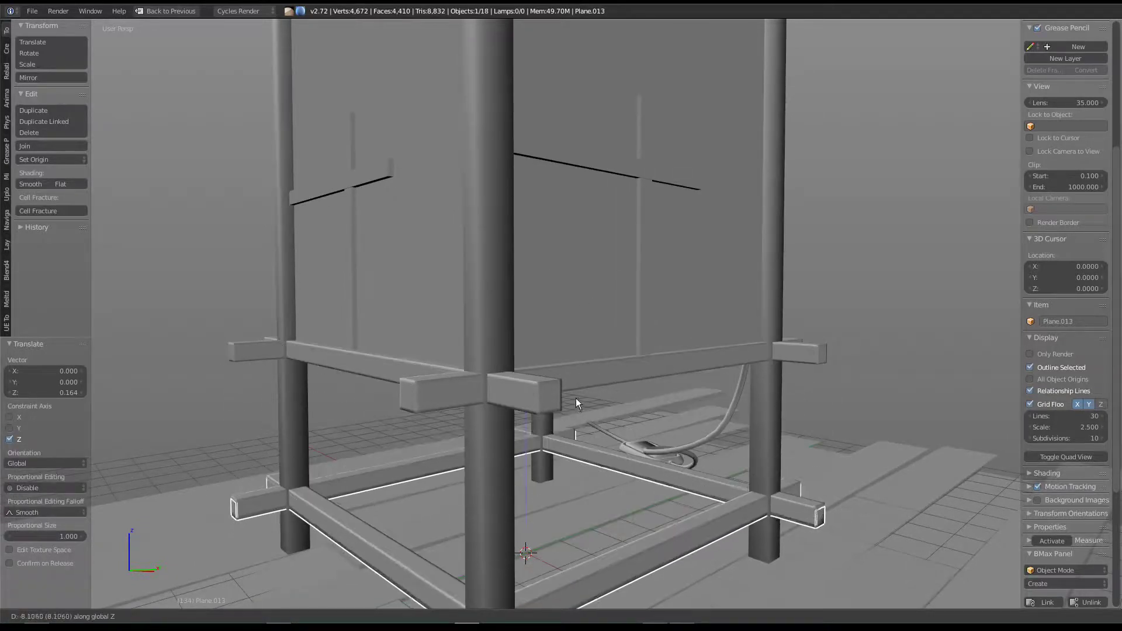
click(580, 382)
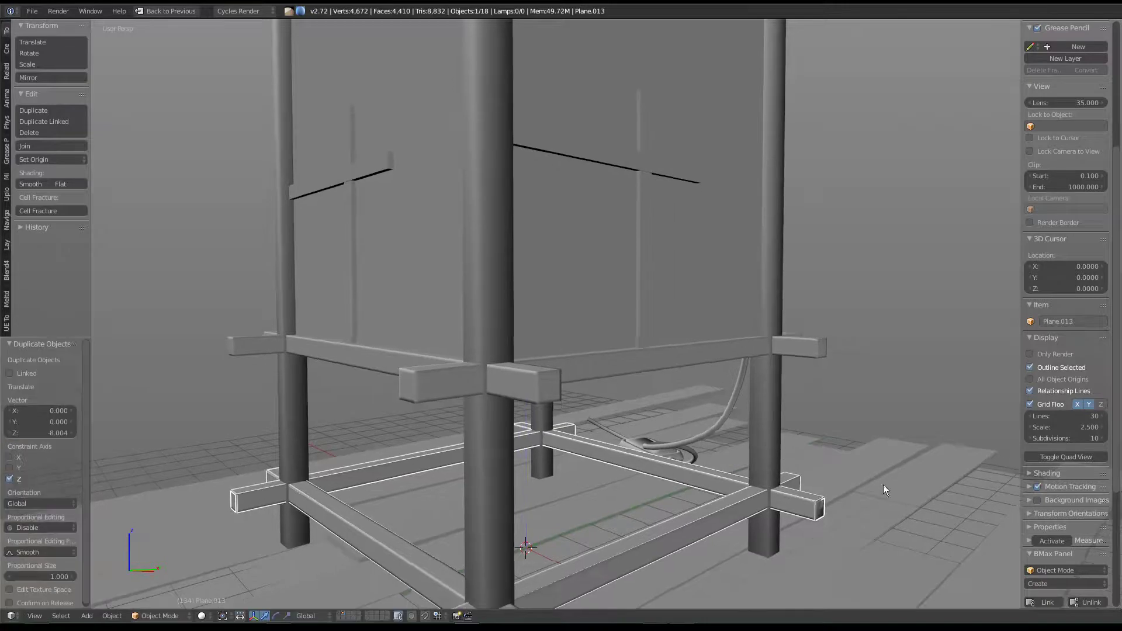
right_click(799, 503)
key(Delete)
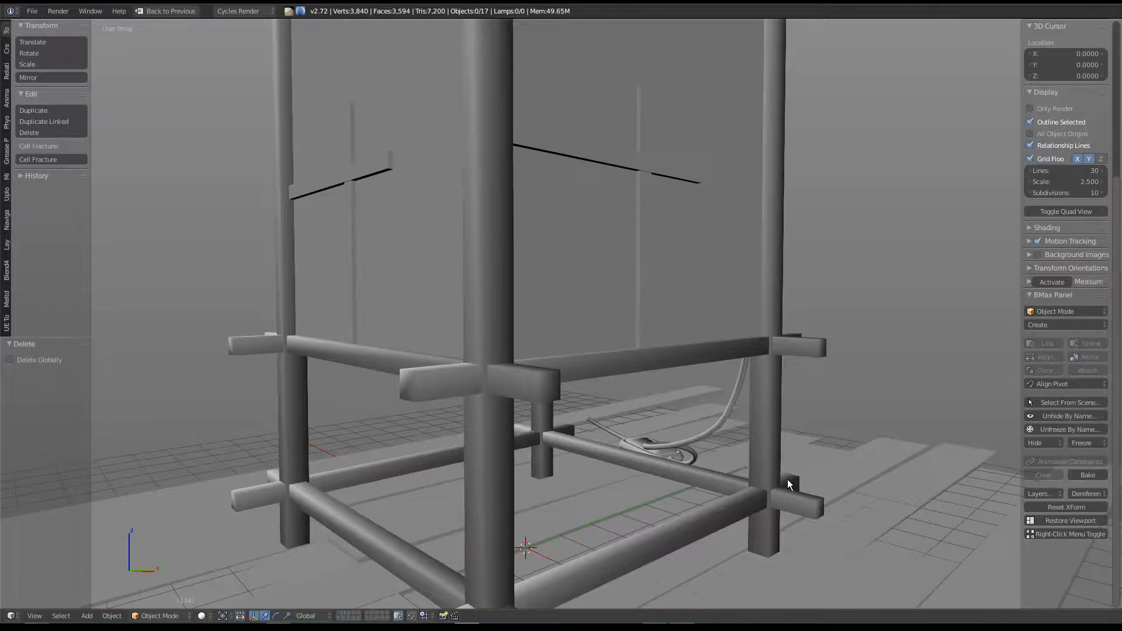
mouse_move(674, 409)
middle_down()
mouse_move(667, 422)
mouse_move(638, 425)
mouse_move(478, 388)
mouse_move(670, 458)
middle_up()
mouse_move(496, 489)
middle_down()
mouse_move(622, 490)
mouse_move(419, 490)
mouse_move(485, 391)
mouse_move(388, 428)
mouse_move(419, 426)
mouse_move(469, 388)
mouse_move(478, 360)
mouse_move(457, 412)
mouse_move(511, 353)
mouse_move(497, 233)
middle_up()
right_click(479, 244)
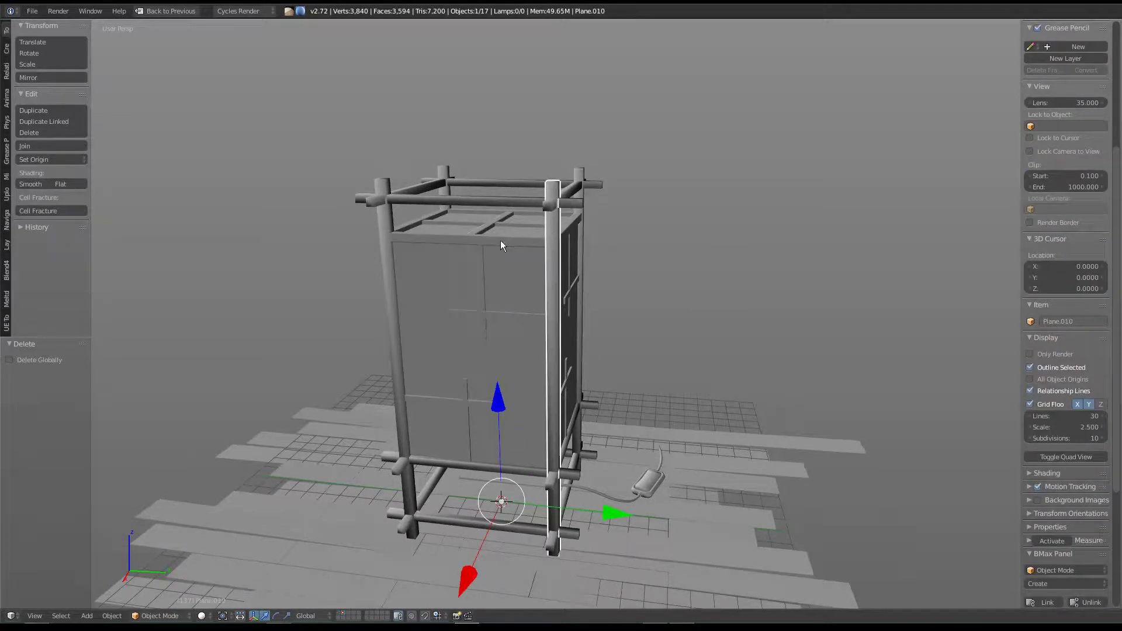
Step: Isolate the long square beam by hiding everything else
key(Tab)
right_click(494, 240)
key(Tab)
right_click(495, 243)
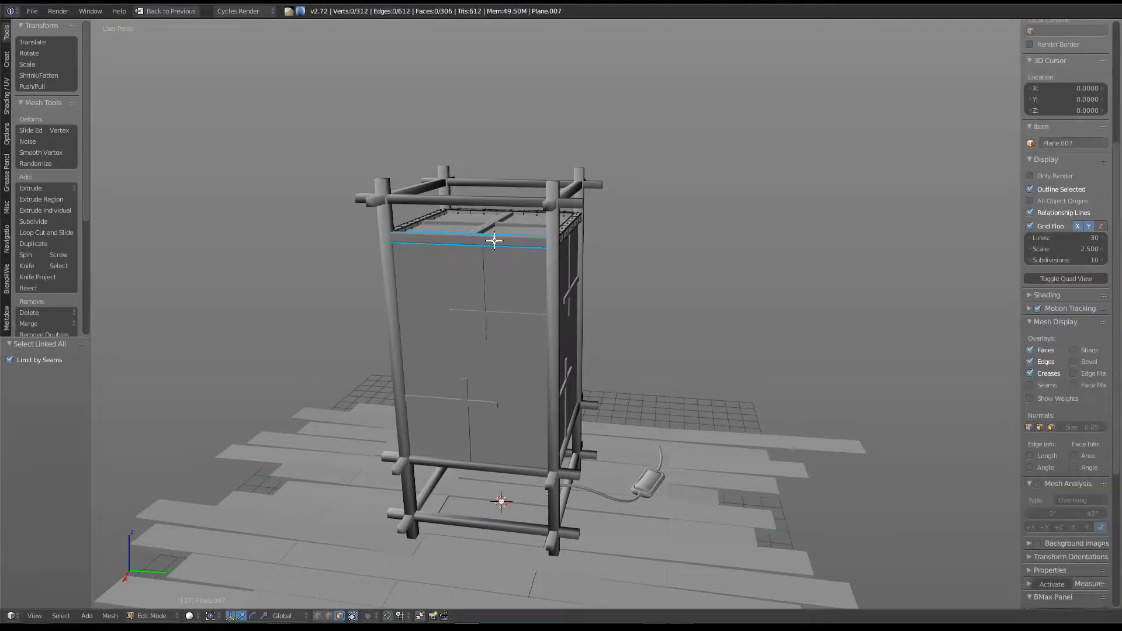
key(shift+h)
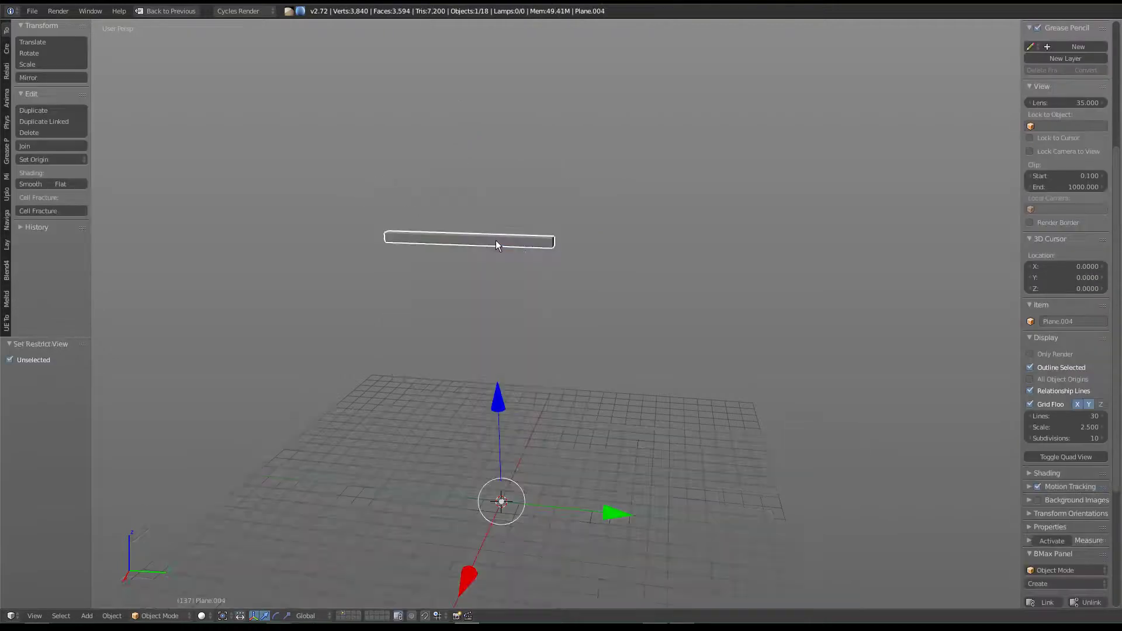
mouse_move(496, 240)
middle_down()
mouse_move(630, 225)
mouse_move(557, 271)
middle_up()
Step: Separate the beam's end face into its own object
key(Tab)
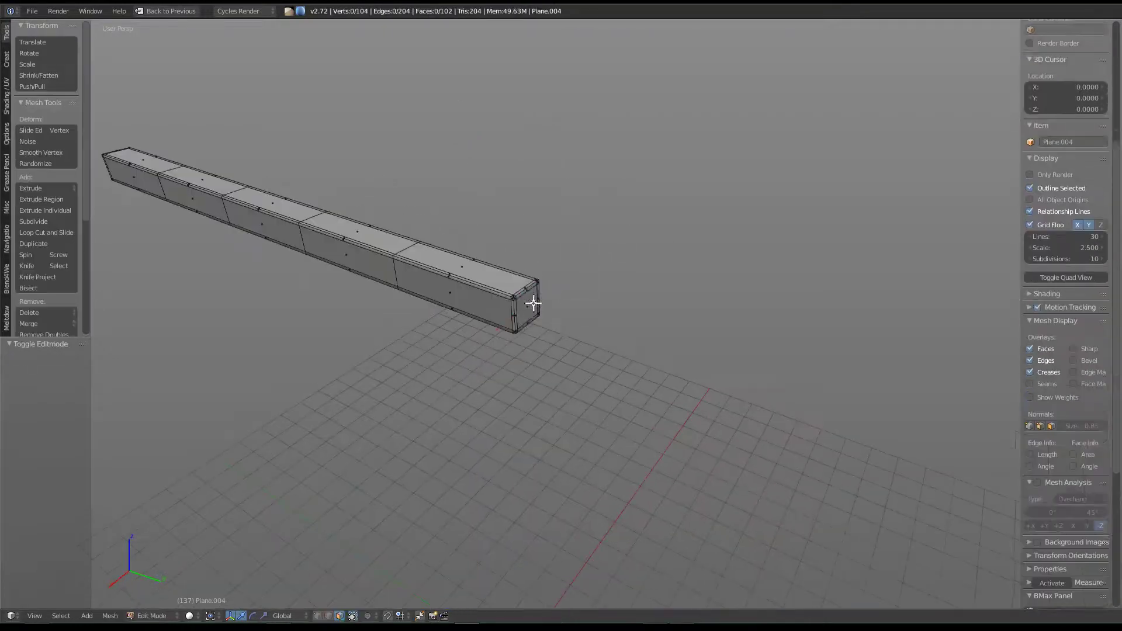
right_click(546, 310)
key(p)
click(547, 310)
key(Tab)
right_click(542, 302)
Step: Scale the separated face by 1.2 and extrude it back along the beam's full length
key(Tab)
key(a)
key(s)
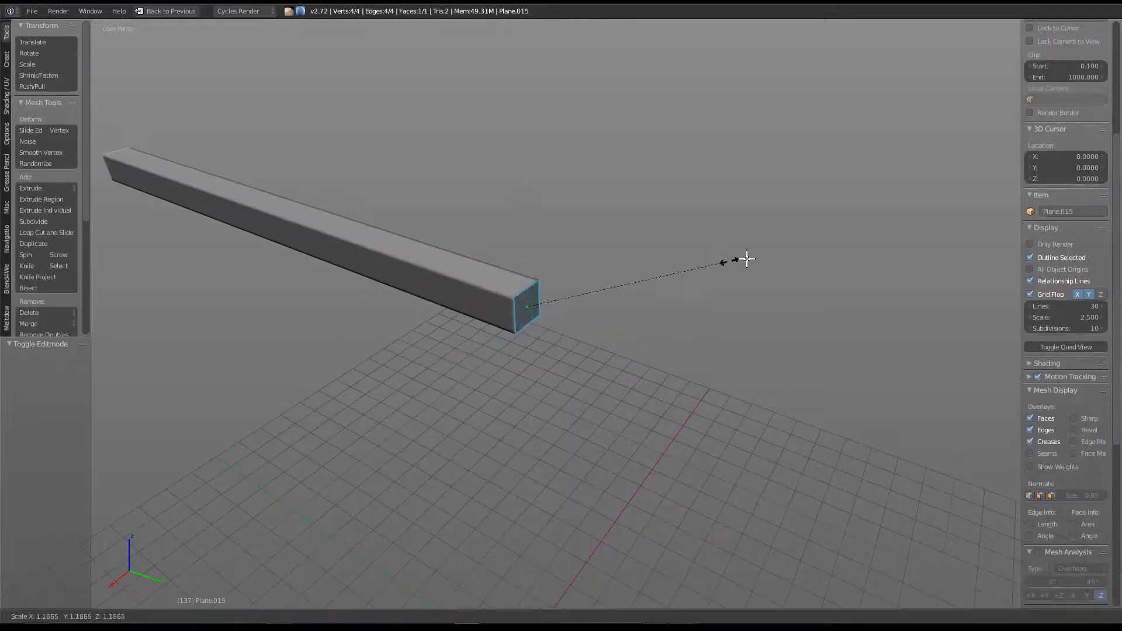
click(754, 257)
key(e)
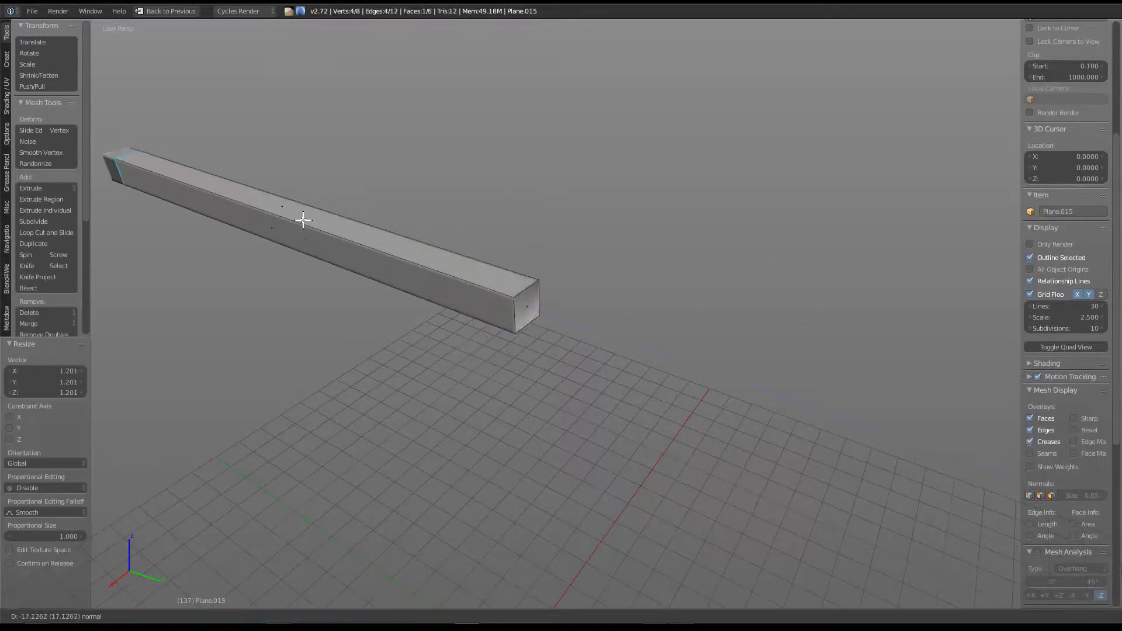
click(291, 217)
middle_drag(304, 217, 473, 218)
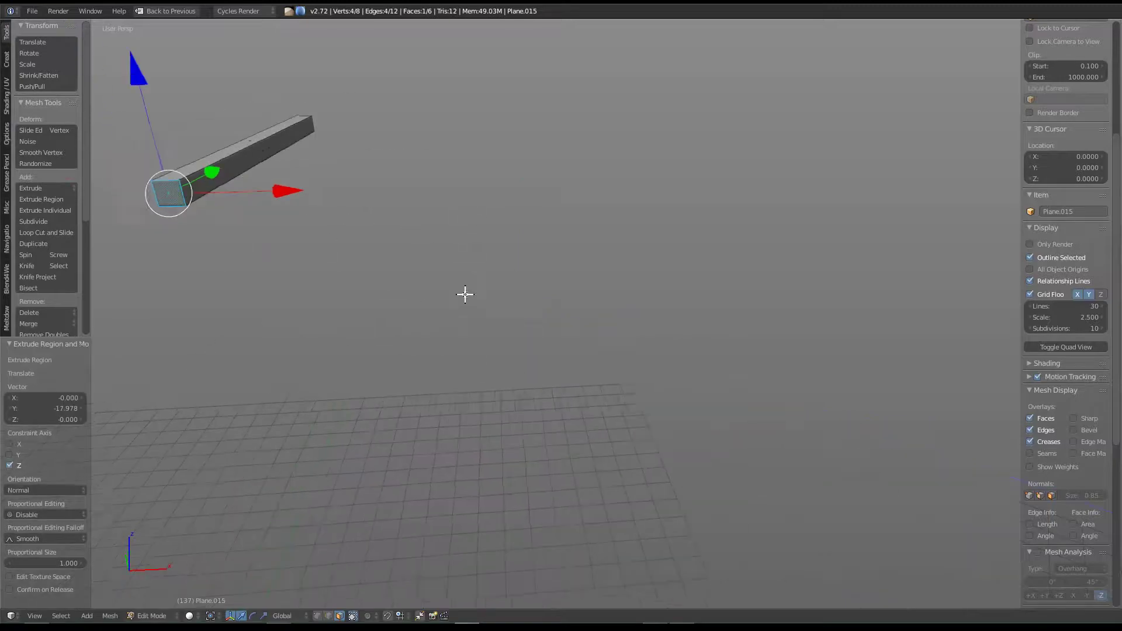
key(KP_Decimal)
mouse_move(477, 290)
middle_down()
mouse_move(440, 308)
mouse_move(545, 298)
middle_up()
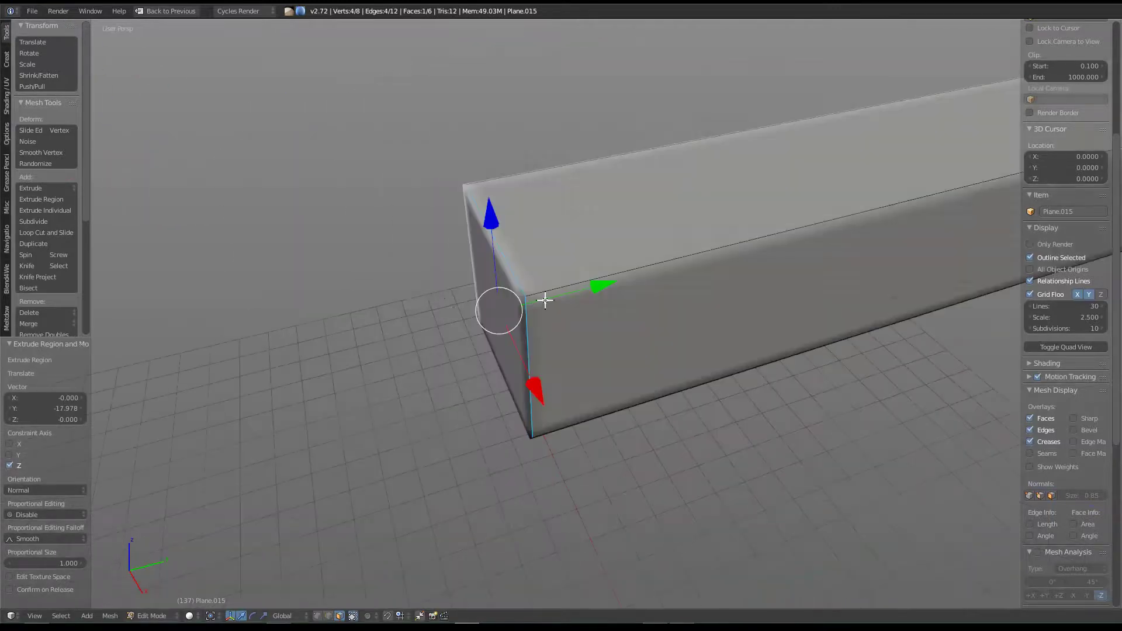
middle_drag(622, 323, 613, 315)
drag(632, 291, 622, 292)
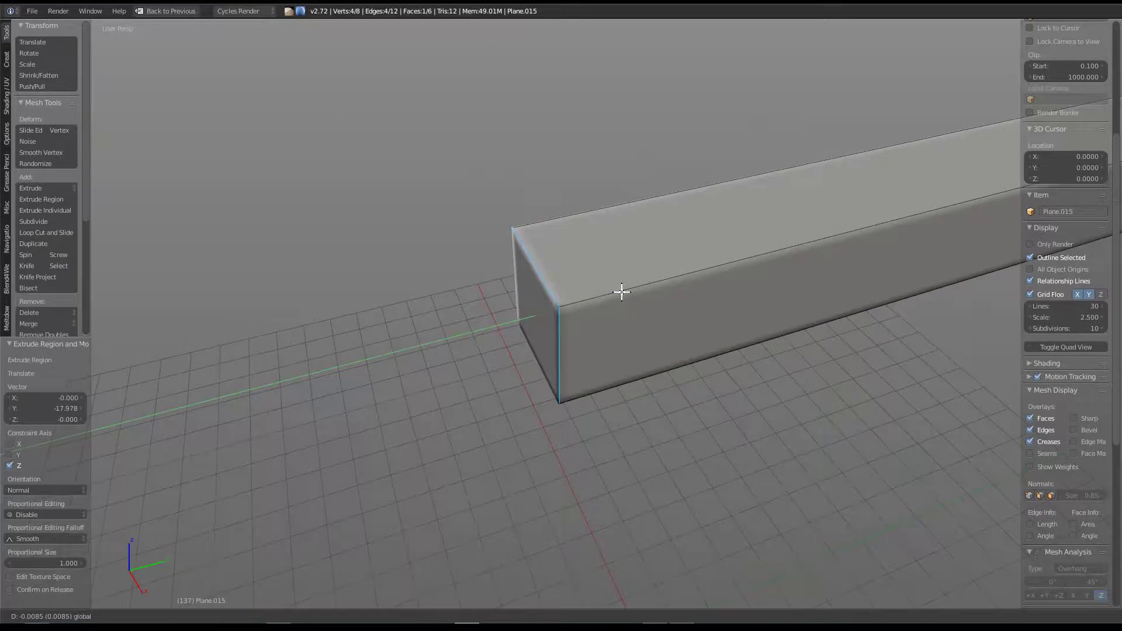
Step: Flip the normals of the new box
key(Tab)
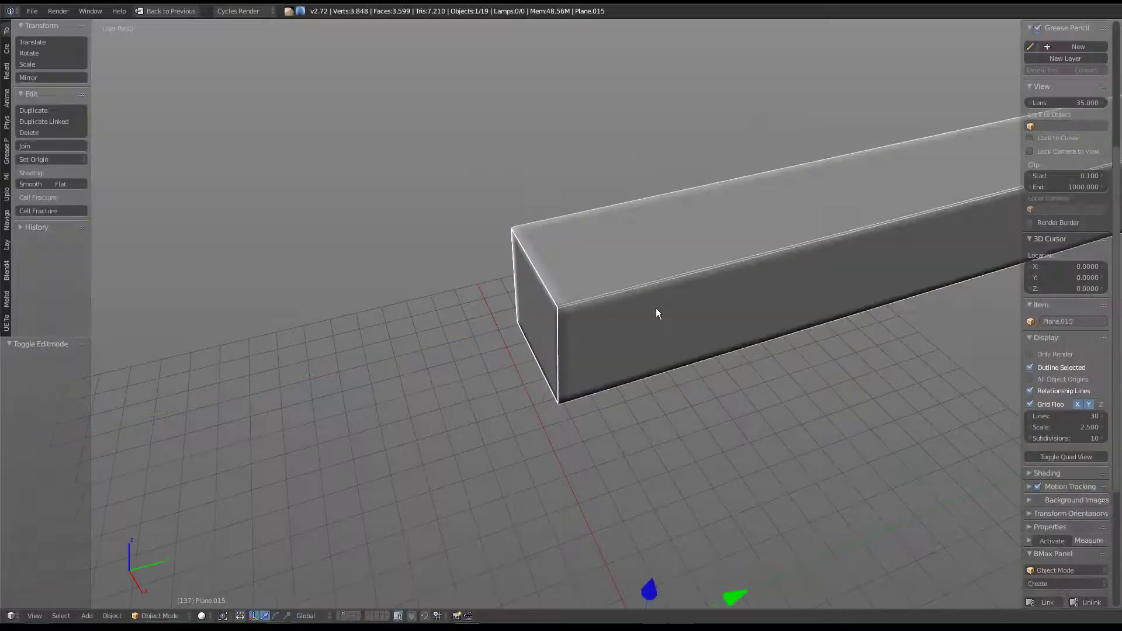
key(x)
right_click(656, 310)
key(Tab)
key(a)
key(ctrl+f)
click(665, 305)
key(Tab)
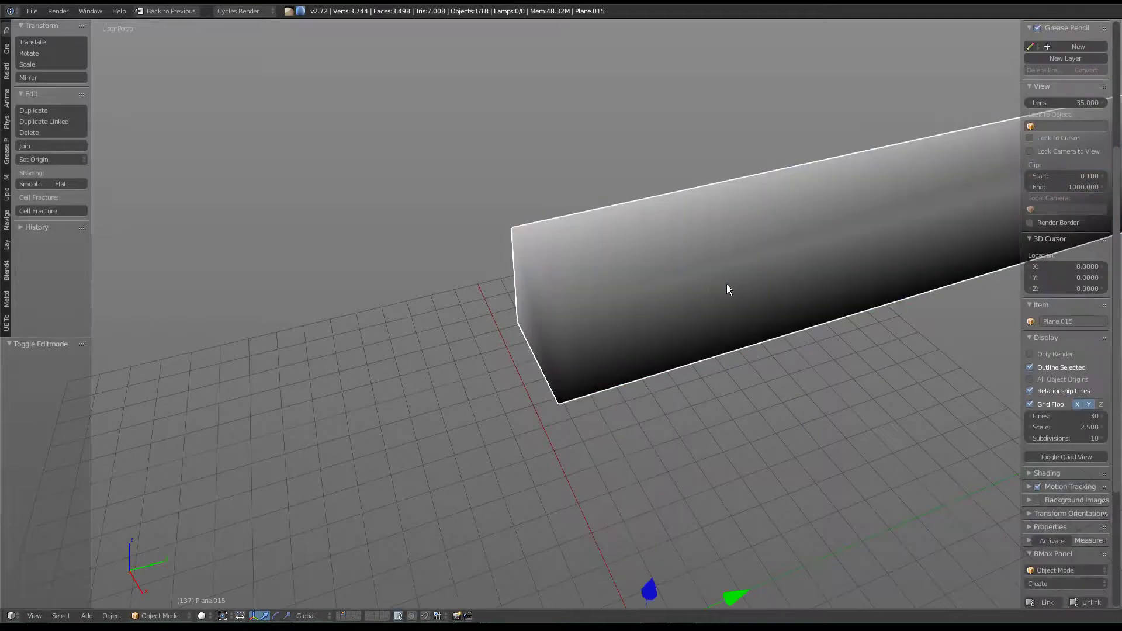
Step: Unhide the whole lantern, delete the old top frame piece, and select the new square beam
key(KP_Divide)
key(alt+h)
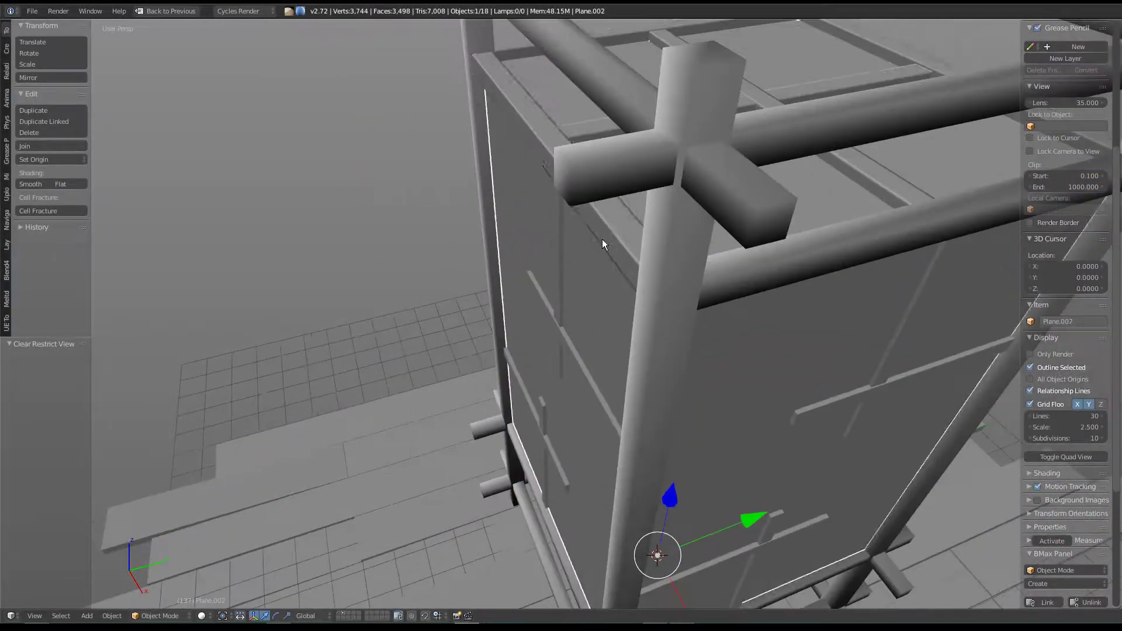
key(Delete)
right_click(793, 258)
mouse_move(793, 258)
middle_down()
mouse_move(768, 290)
mouse_move(747, 289)
middle_up()
Step: Add copies of the new square beam, each rotated 90° about Z
key(shift+d)
key(r)
key(z)
key(9)
key(0)
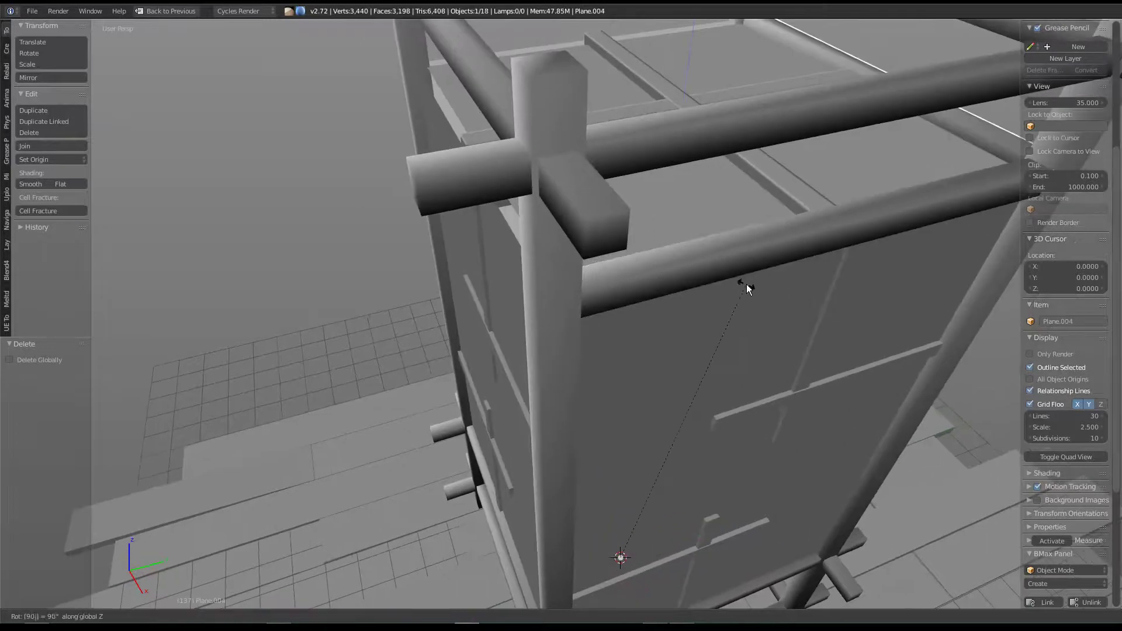
key(Return)
key(shift+d)
key(r)
key(z)
key(9)
key(0)
key(Return)
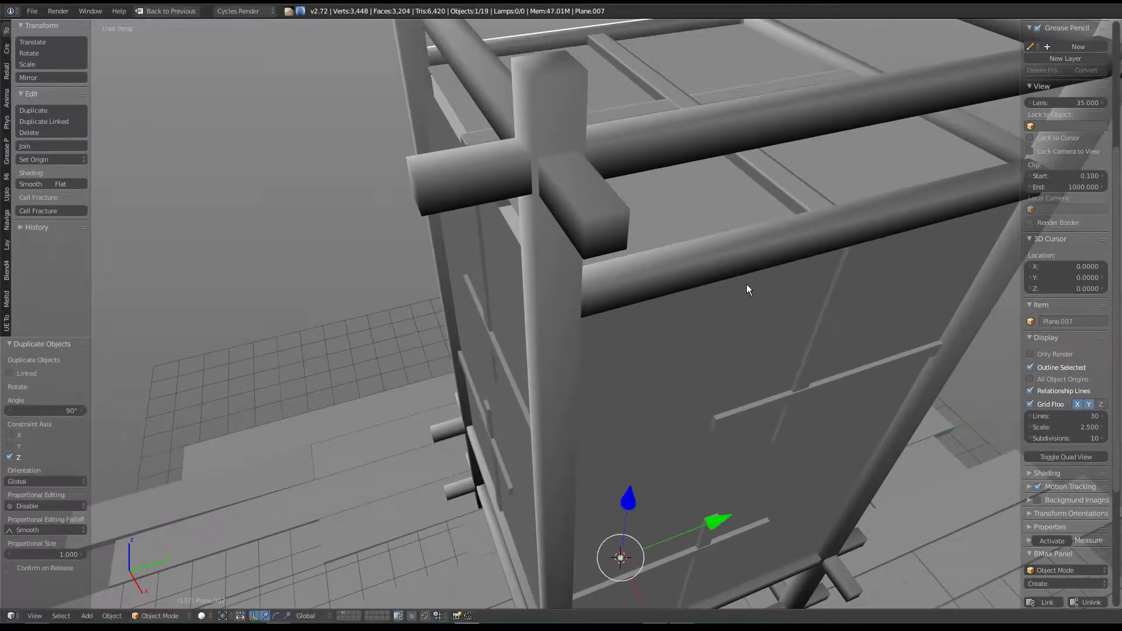
key(shift+d)
key(Return)
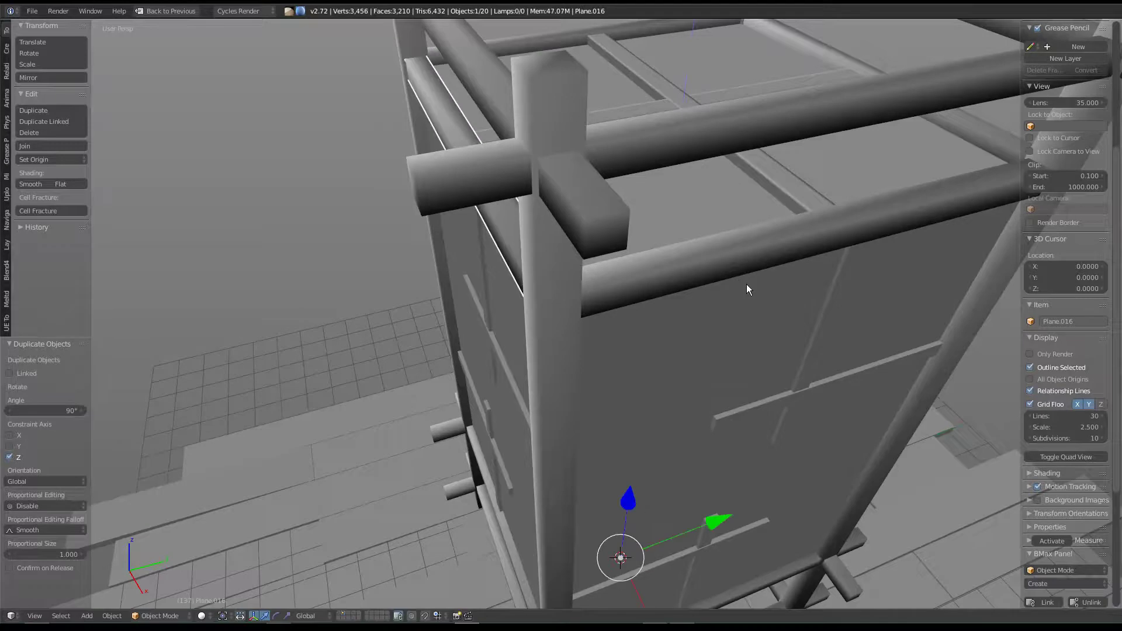
Step: Select the old top cross piece and isolate it
middle_drag(609, 368, 618, 231)
right_click(585, 164)
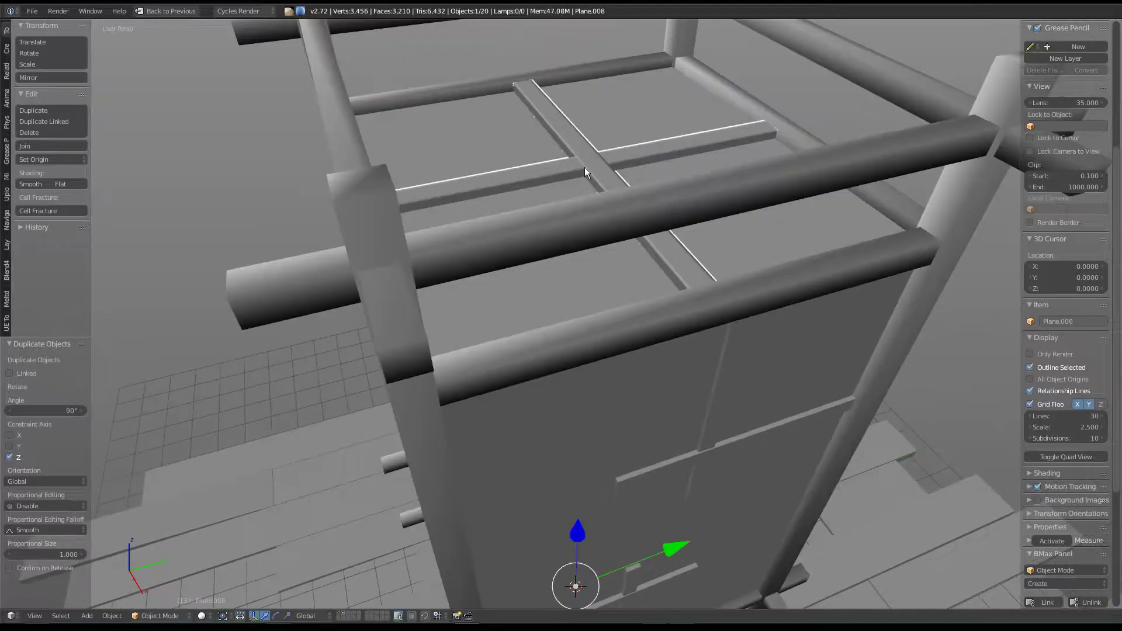
key(KP_Divide)
Step: Separate one cross arm's end face into its own object
key(Tab)
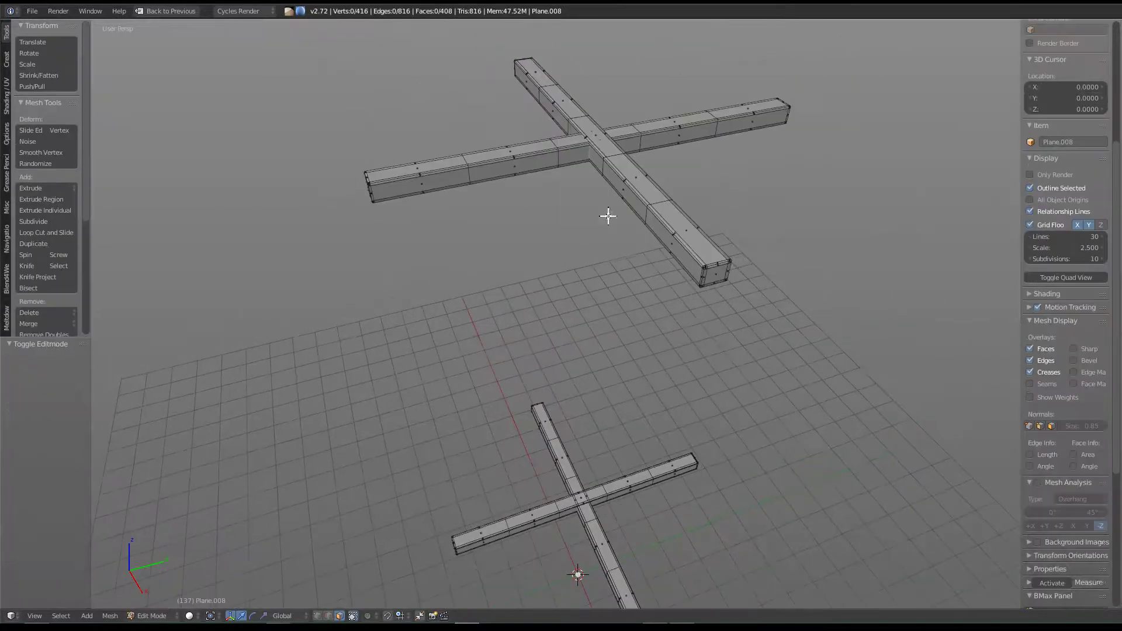
right_click(708, 271)
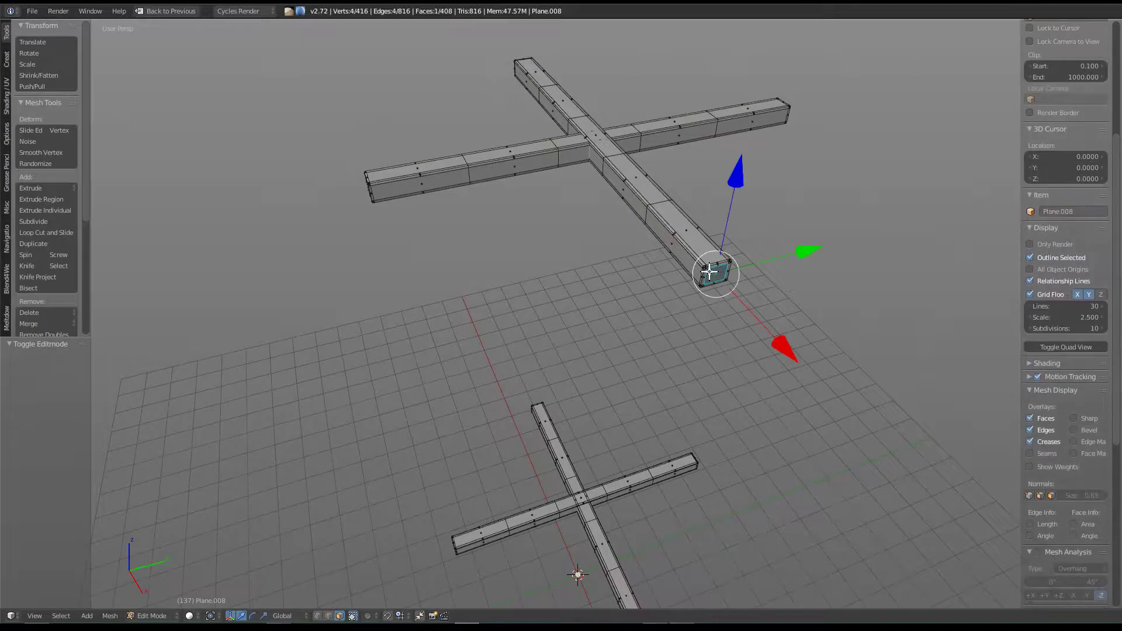
key(x)
click(709, 271)
key(Tab)
right_click(720, 275)
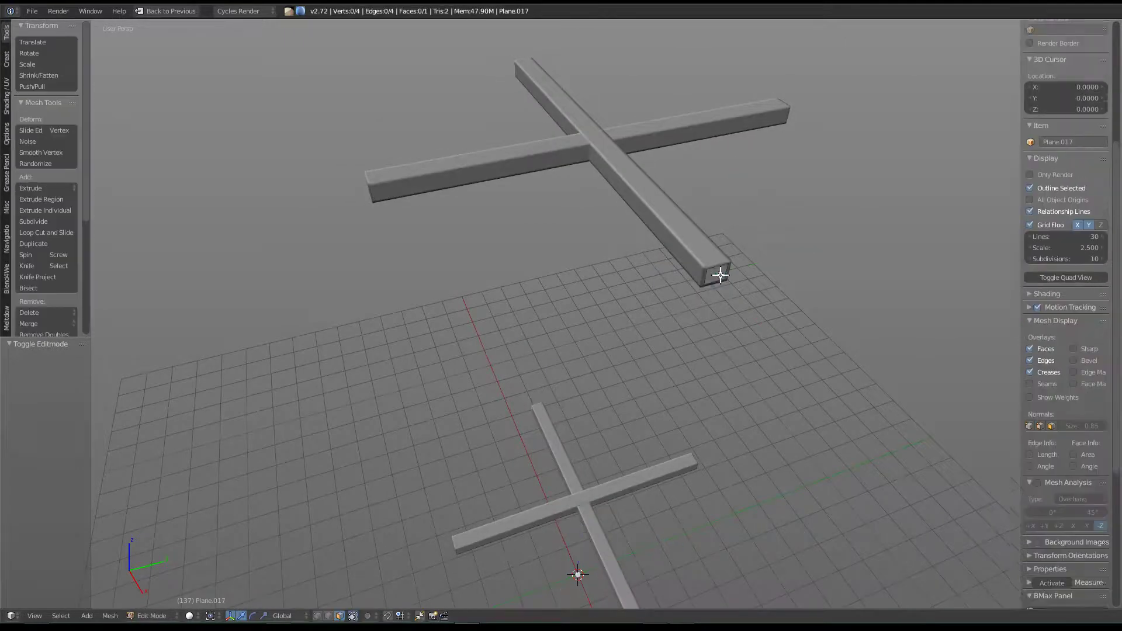
key(Tab)
Step: Scale the face 1.28× and extrude it 16.734 units along the cross arm
scroll(719, 276, up, 2)
scroll(719, 276, up, 1)
key(s)
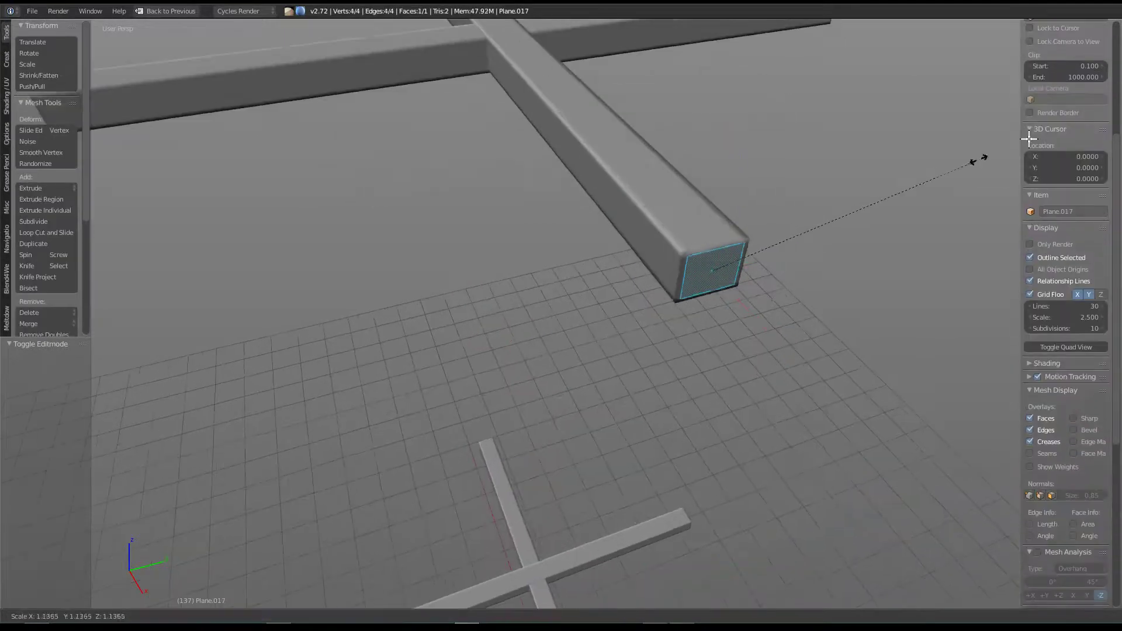
click(38, 87)
mouse_move(483, 228)
middle_down()
mouse_move(643, 283)
mouse_move(593, 248)
mouse_move(776, 308)
middle_up()
scroll(704, 285, down, 3)
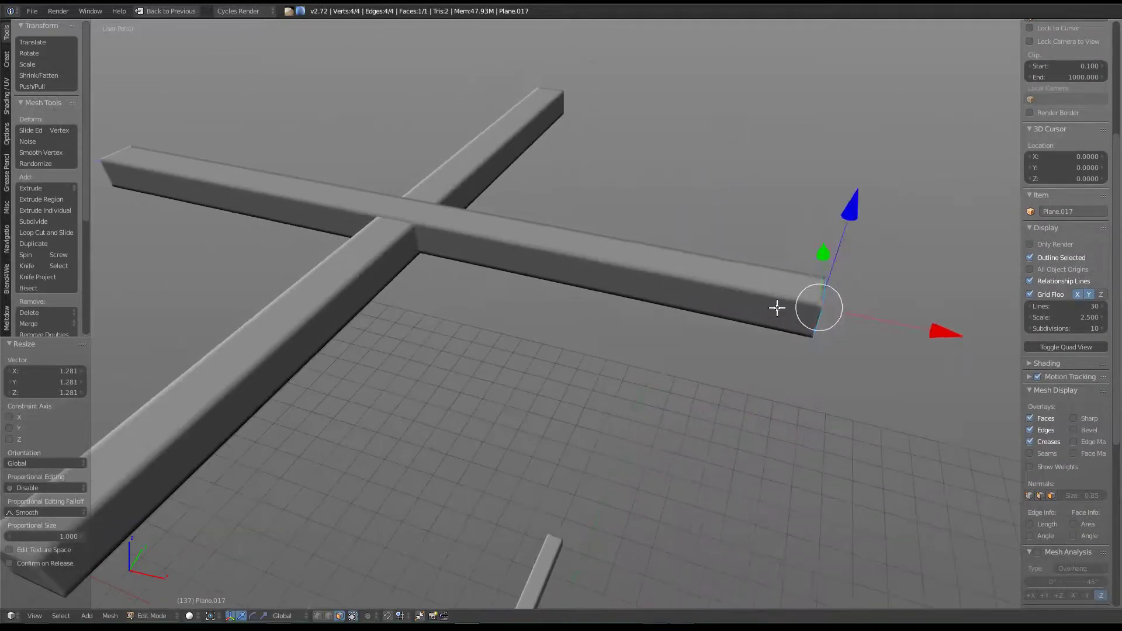
key(e)
click(86, 247)
Step: Shift the beam's end face 1.282 along X and add the far end face to the selection
middle_drag(195, 261, 441, 241)
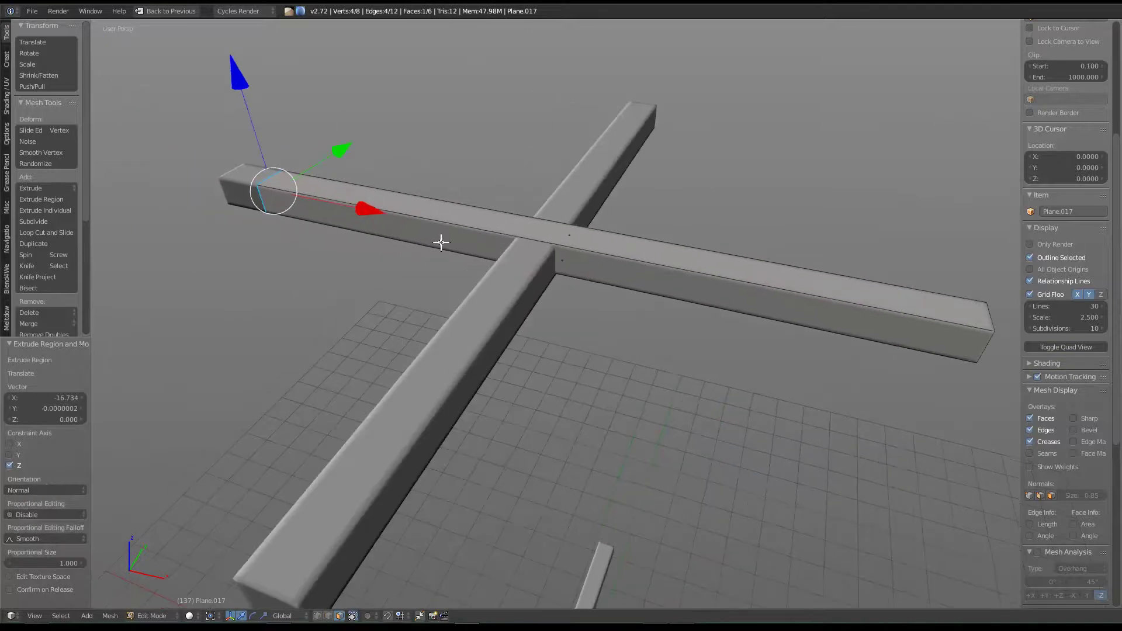
key(g)
key(x)
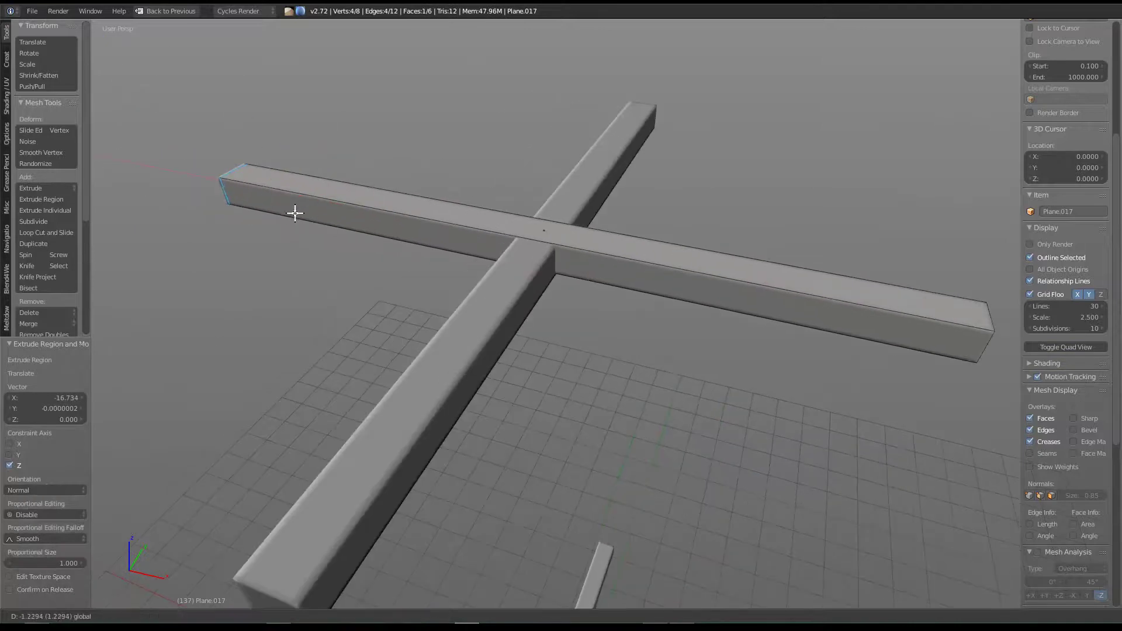
click(280, 217)
mouse_move(728, 368)
middle_down()
mouse_move(659, 375)
mouse_move(585, 288)
mouse_move(676, 351)
mouse_move(653, 373)
middle_up()
shift+right_click(653, 371)
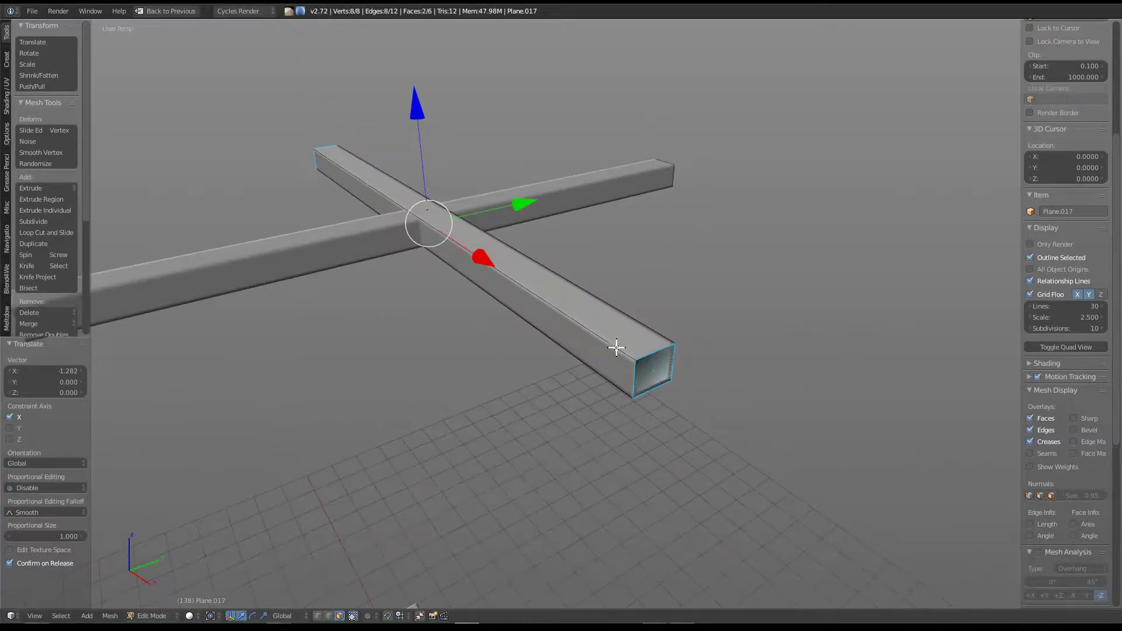
Step: Delete the beam's selected end faces to leave an open, hollow tube end
key(f)
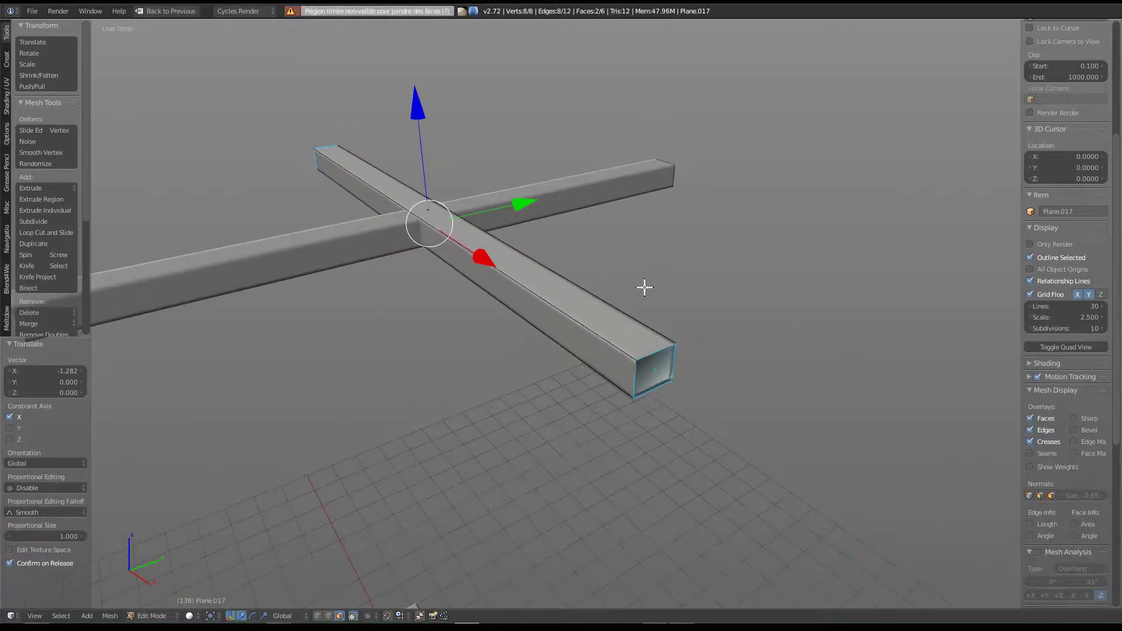
key(x)
click(608, 243)
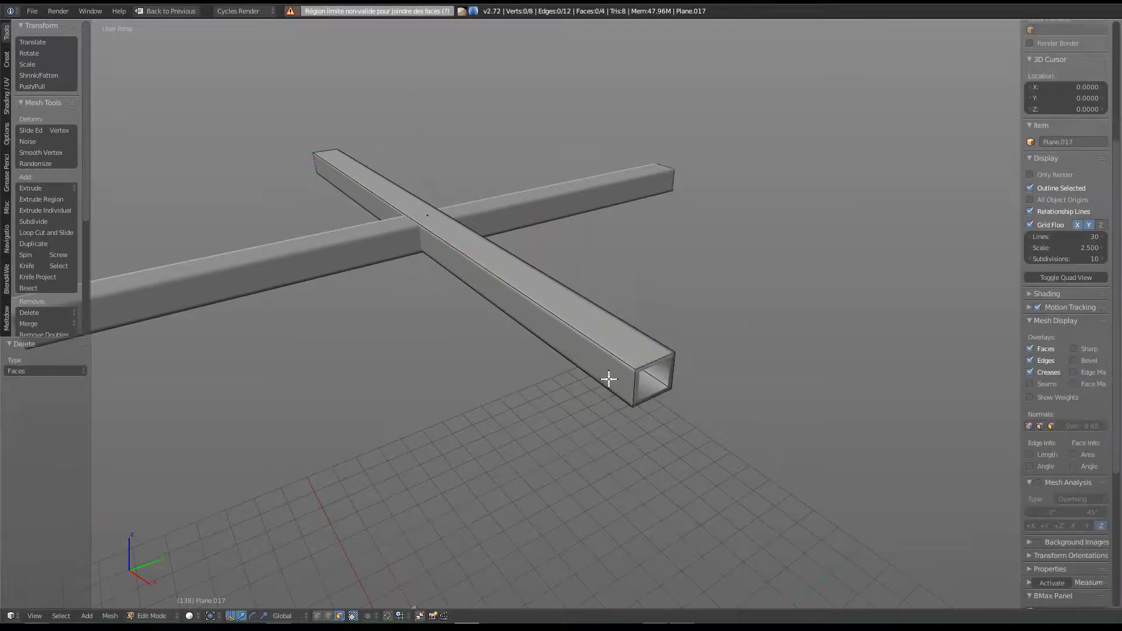
key(Tab)
mouse_move(609, 378)
middle_down()
mouse_move(562, 362)
mouse_move(317, 346)
mouse_move(406, 338)
middle_up()
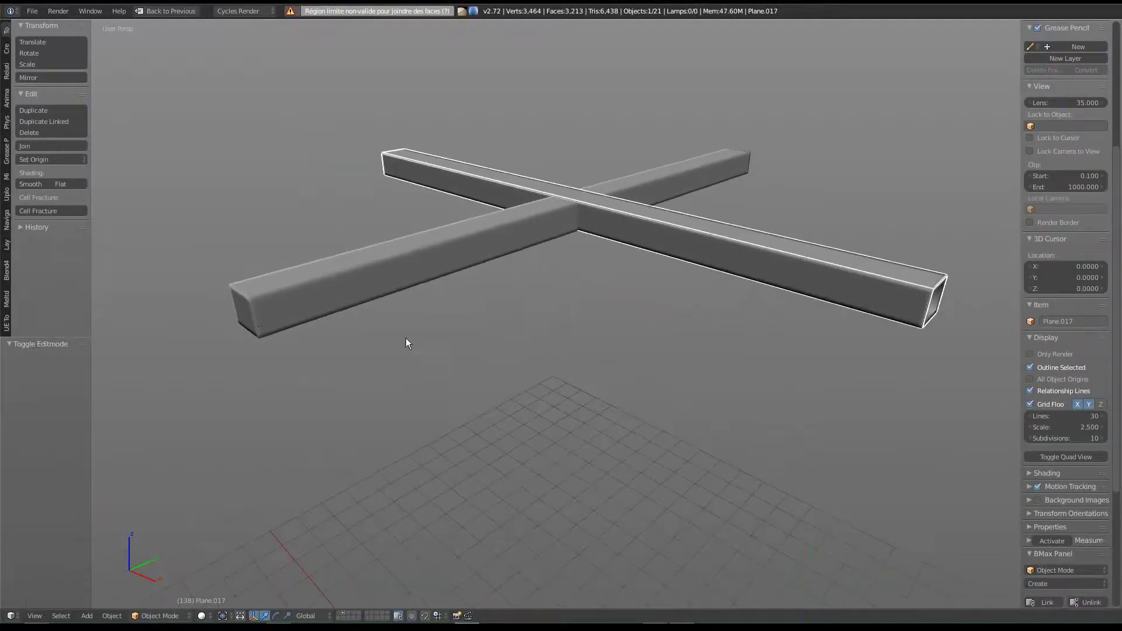
Step: Duplicate the beam and rotate the copy 90° about the Z axis
middle_drag(312, 324, 470, 370)
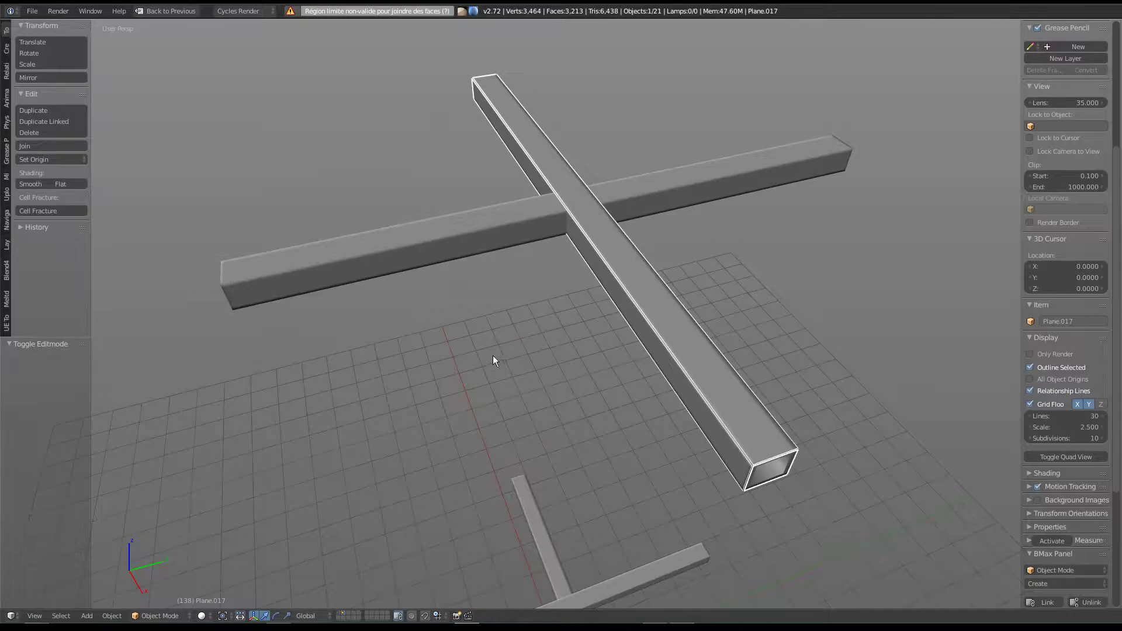
mouse_move(615, 420)
middle_down()
mouse_move(597, 358)
mouse_move(651, 342)
mouse_move(625, 314)
mouse_move(535, 304)
mouse_move(527, 285)
mouse_move(508, 292)
mouse_move(527, 331)
middle_up()
scroll(615, 317, up, 5)
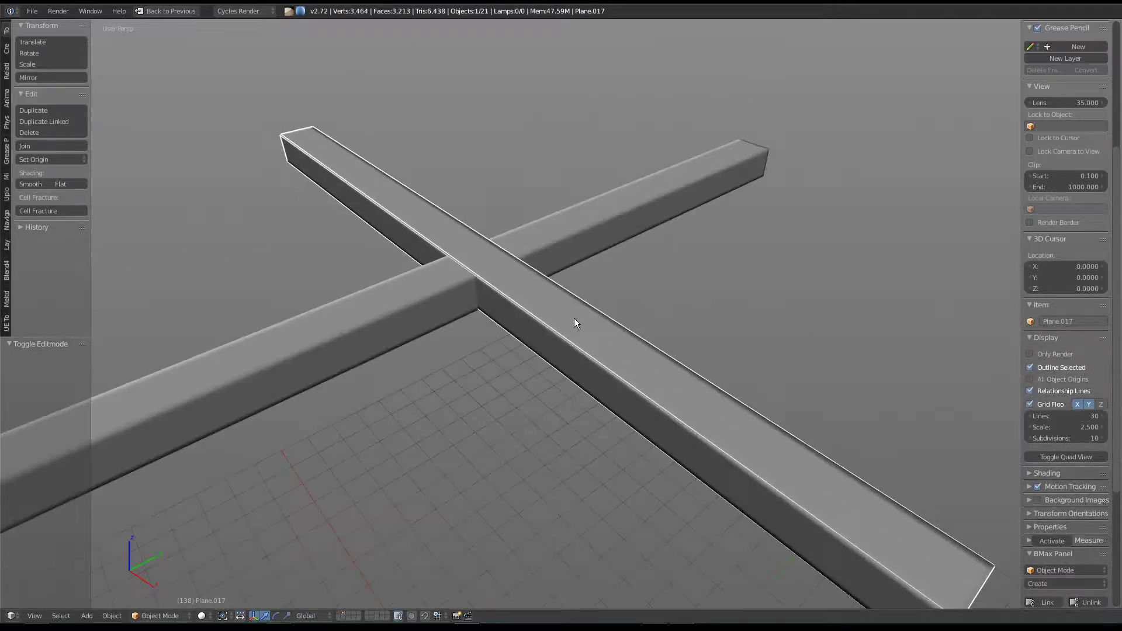
key(g)
key(r)
key(z)
key(9)
key(0)
key(Return)
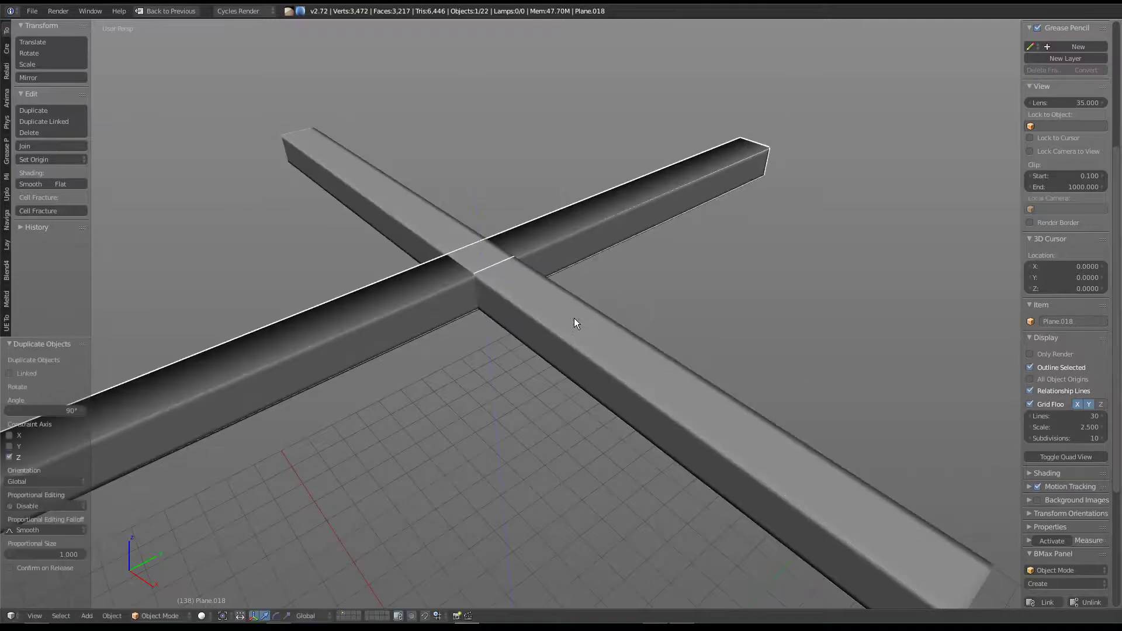
Step: Lower the rotated beam along Z by 0.045 so the beams cross
mouse_move(513, 299)
middle_down()
mouse_move(509, 332)
mouse_move(496, 311)
middle_up()
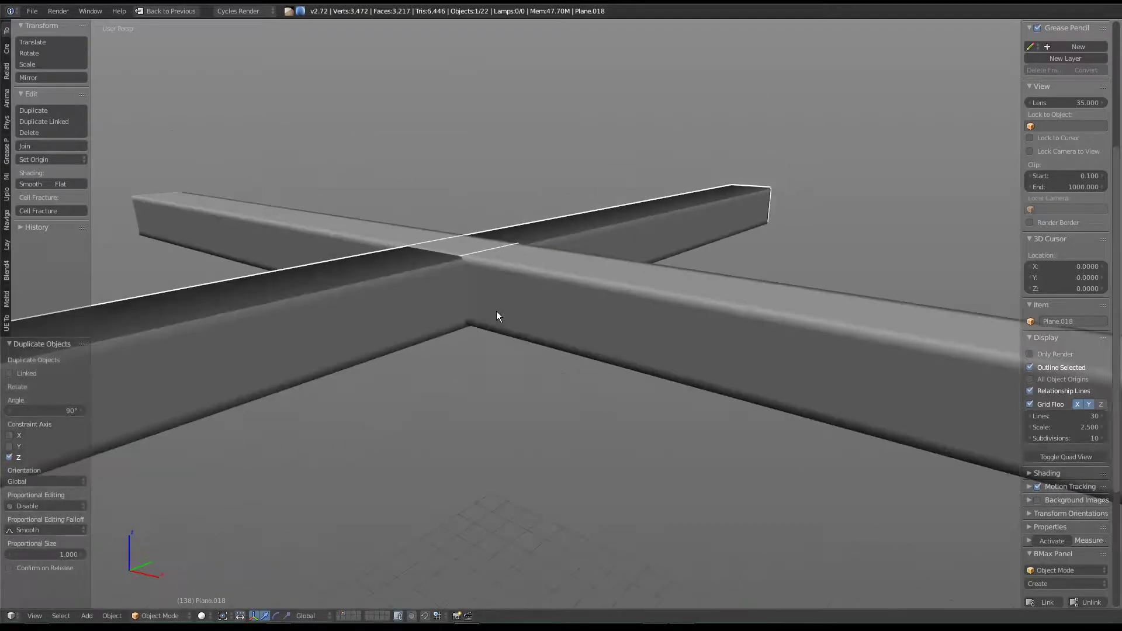
key(g)
key(z)
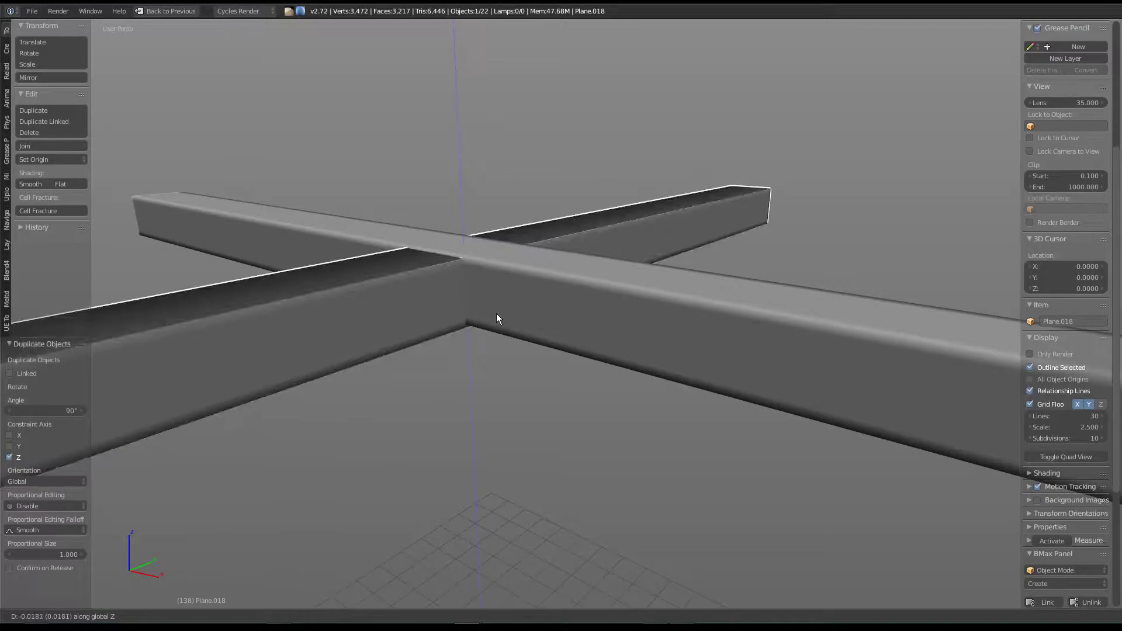
click(496, 317)
Step: Select two of the crossing beams and join them with Ctrl+J
right_click(558, 312)
scroll(559, 316, down, 3)
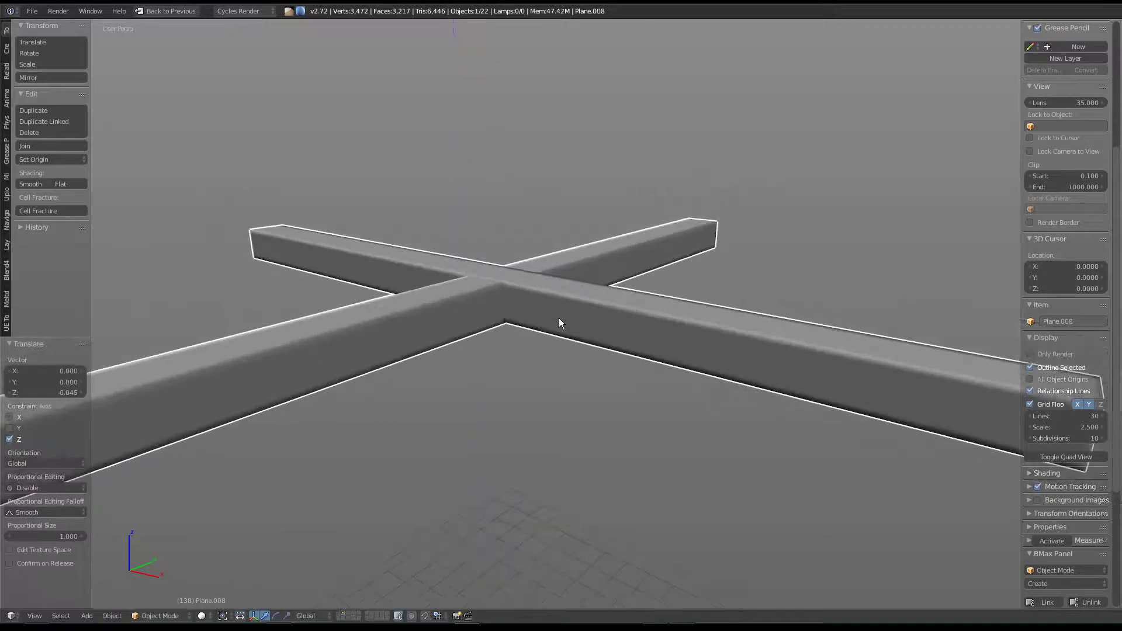
shift+right_click(457, 319)
key(ctrl+j)
middle_drag(486, 327, 528, 328)
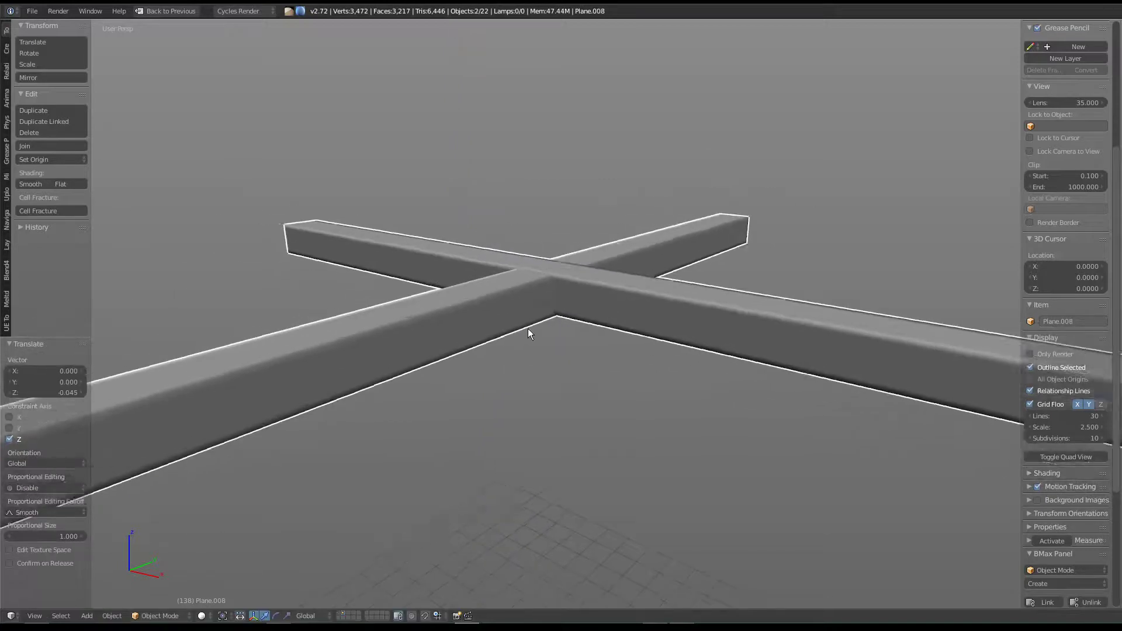
key(Tab)
key(Tab)
Step: Select the other crossing beam and move it into place
right_click(531, 327)
key(Tab)
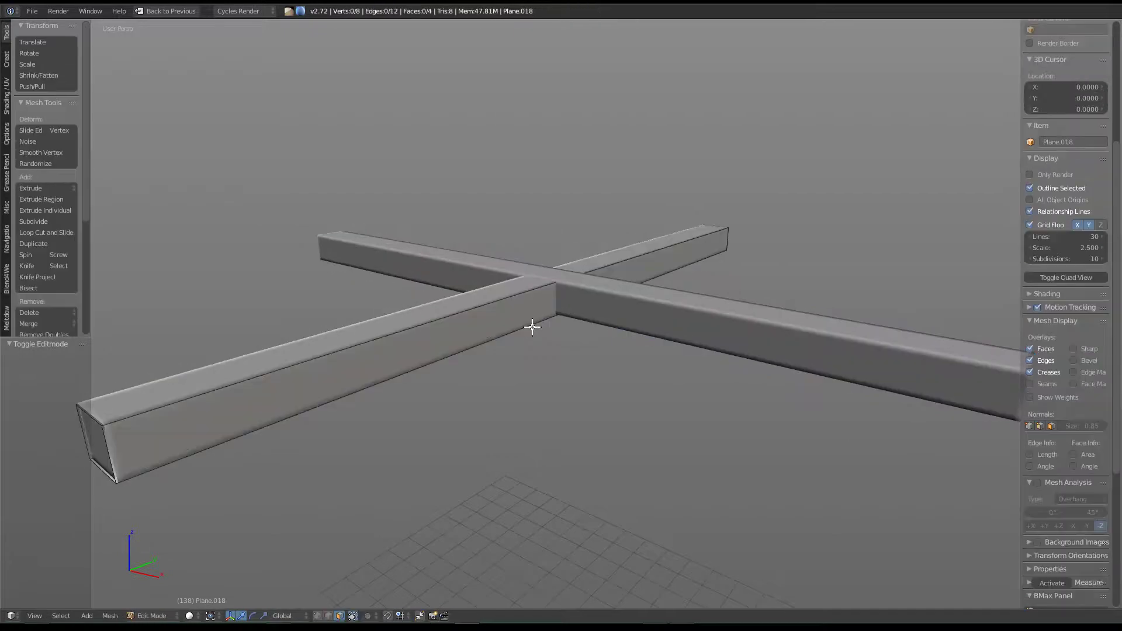
key(Tab)
middle_drag(879, 410, 816, 389)
right_click(882, 345)
key(Tab)
key(Tab)
key(g)
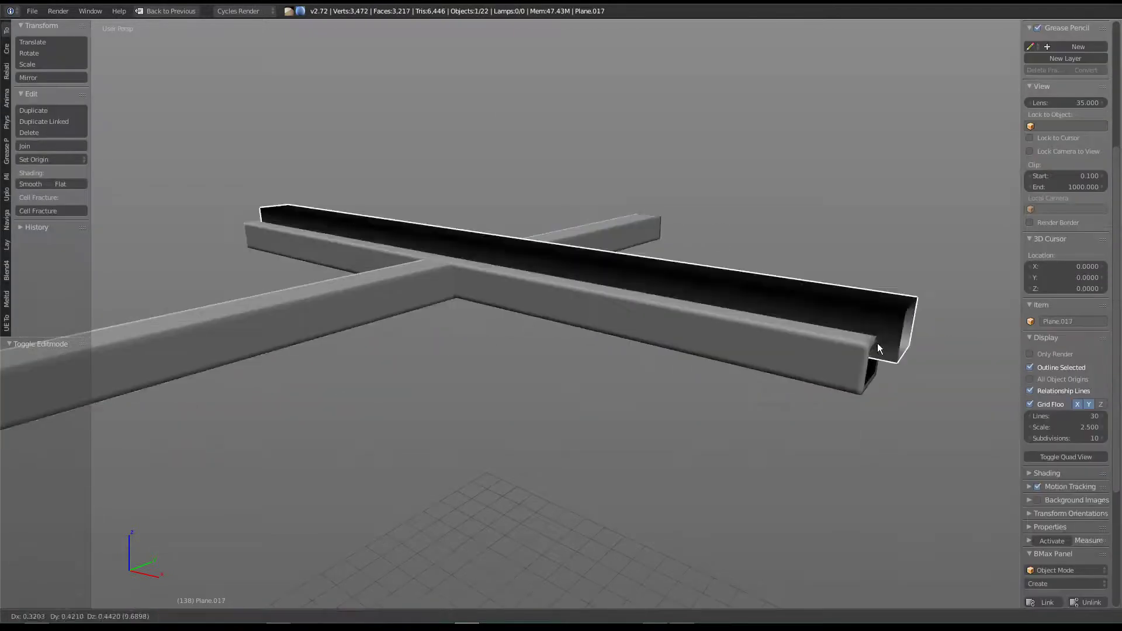
click(772, 365)
Step: Add the near beam to the selection and join both beams into one object
mouse_move(439, 363)
middle_down()
mouse_move(556, 349)
mouse_move(360, 365)
middle_up()
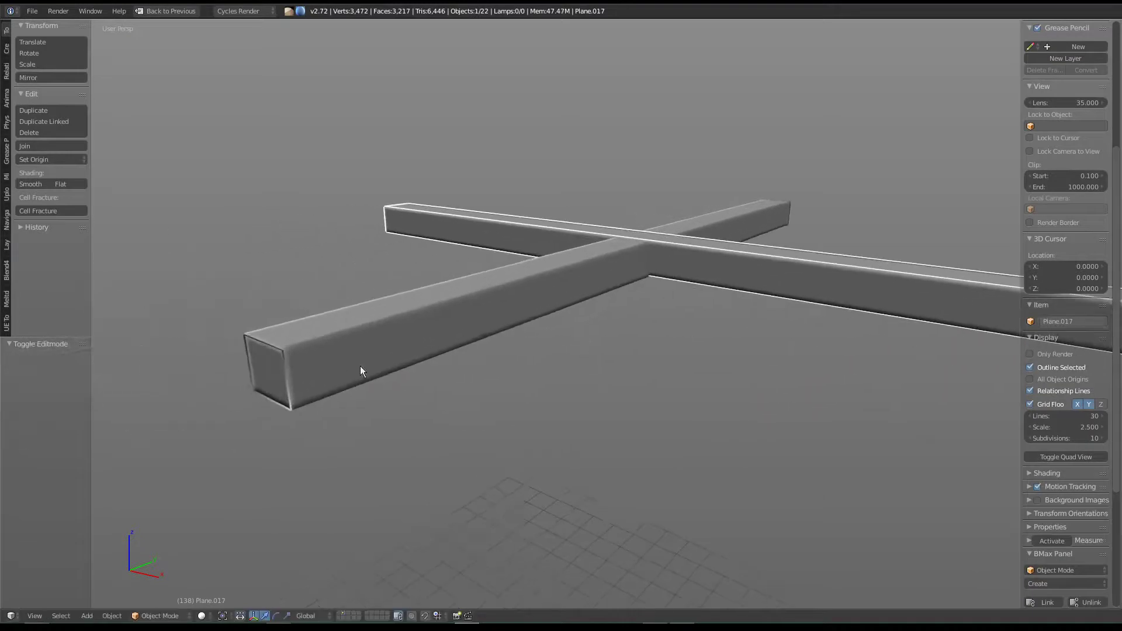
shift+right_click(245, 344)
key(Tab)
key(Tab)
shift+right_click(253, 349)
scroll(250, 349, up, 5)
shift+right_click(236, 299)
key(Tab)
scroll(578, 344, up, 3)
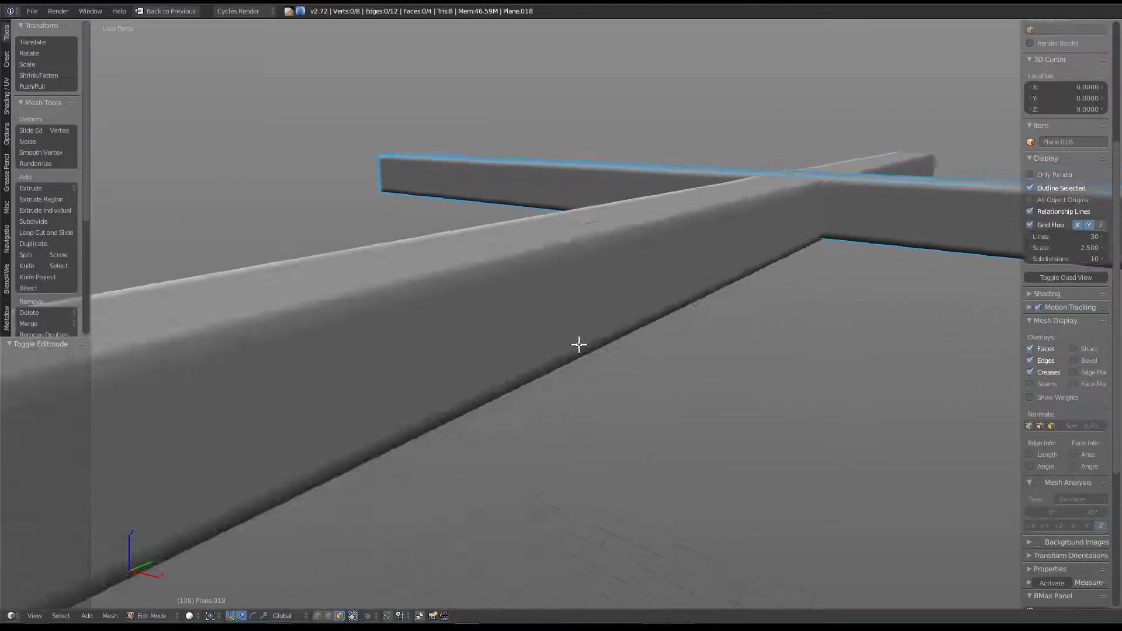
scroll(579, 345, down, 4)
scroll(379, 348, down, 3)
key(Tab)
key(ctrl+j)
Step: Inspect the joined cross mesh in Edit Mode with X-ray toggled
key(Tab)
key(alt+z)
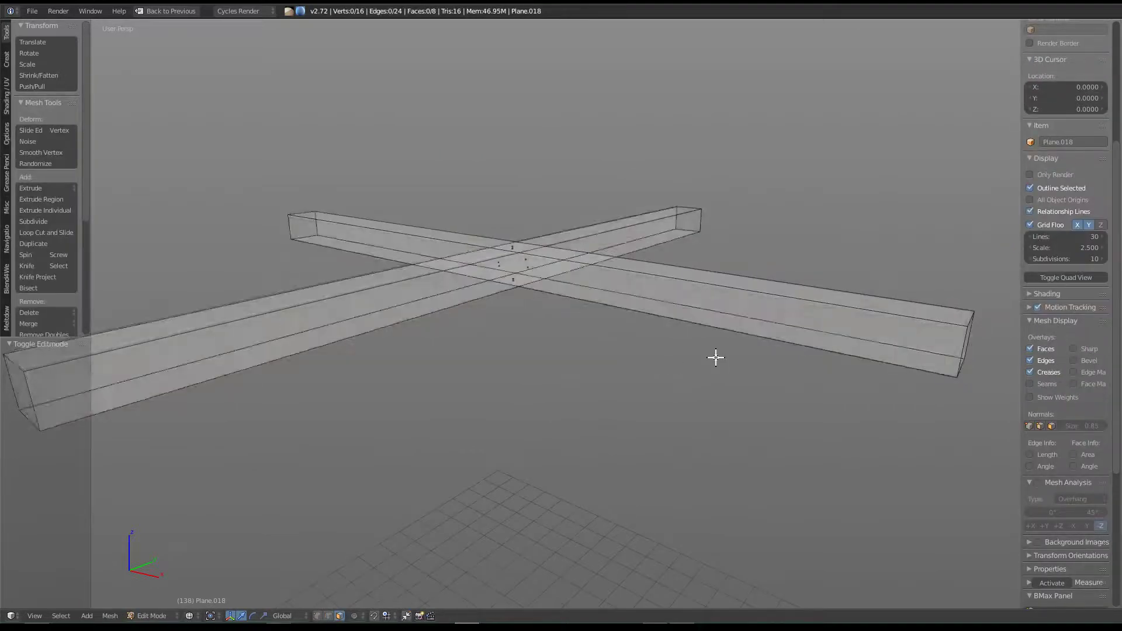
key(a)
key(a)
key(alt+z)
key(Tab)
scroll(571, 286, down, 3)
mouse_move(598, 378)
middle_down()
mouse_move(609, 429)
mouse_move(612, 290)
mouse_move(650, 302)
middle_up()
scroll(635, 297, down, 2)
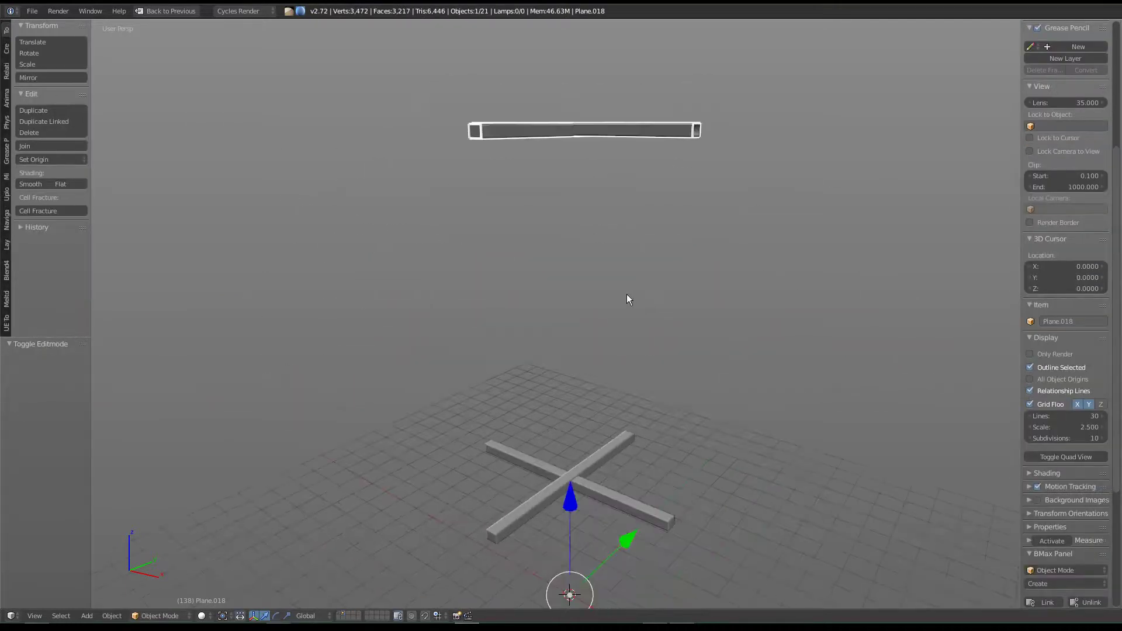
Step: Duplicate the upper bar and drop the copy along Z to the lower cross
key(shift+d)
key(z)
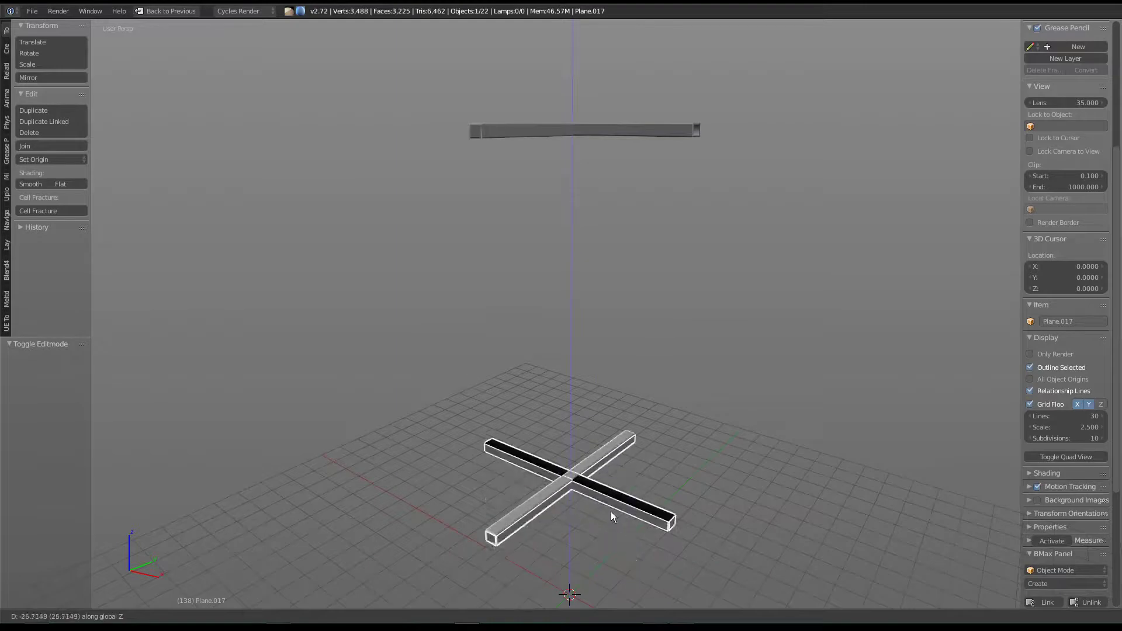
click(608, 536)
mouse_move(608, 541)
middle_down()
mouse_move(590, 369)
mouse_move(597, 269)
mouse_move(581, 268)
mouse_move(540, 349)
middle_up()
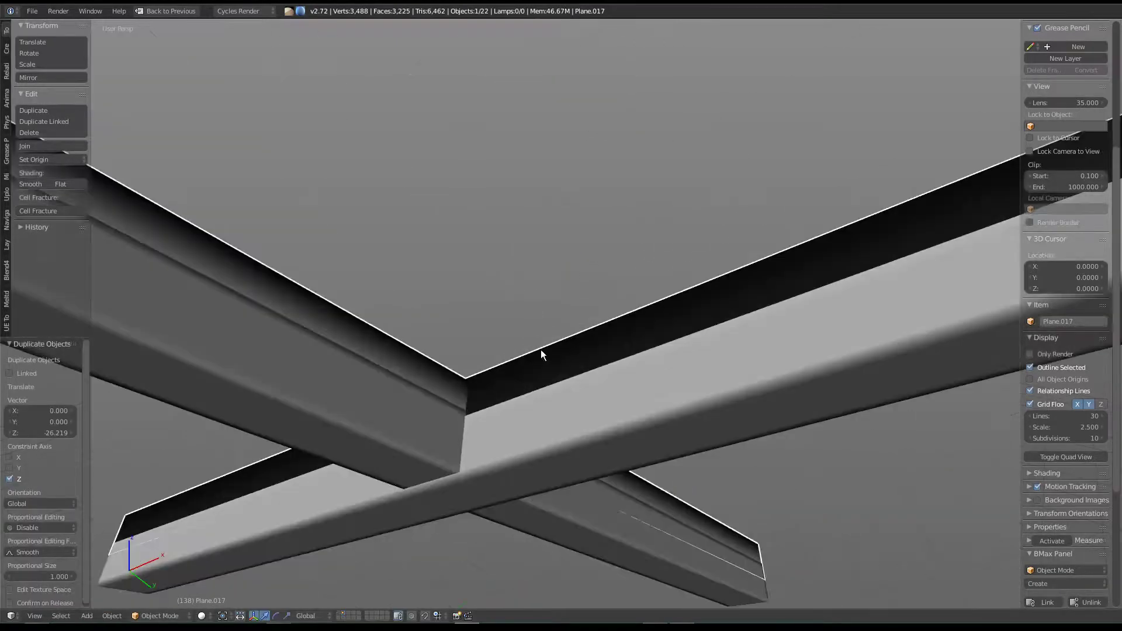
key(g)
key(z)
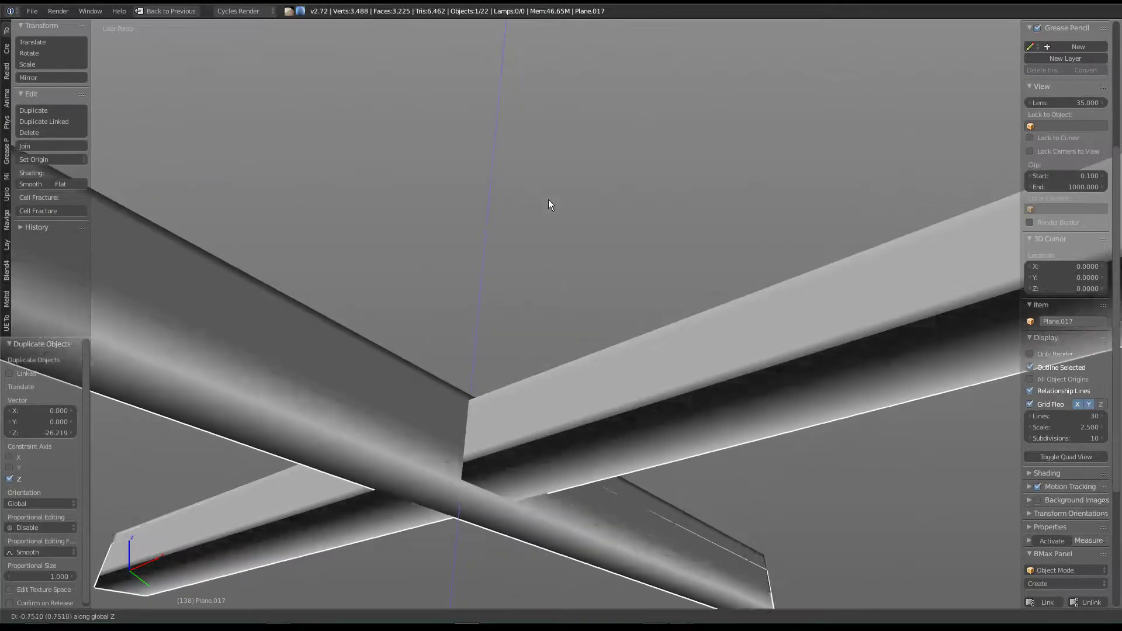
click(521, 252)
Step: In Edit Mode, select the connected bar geometry and lower it along Z
key(Tab)
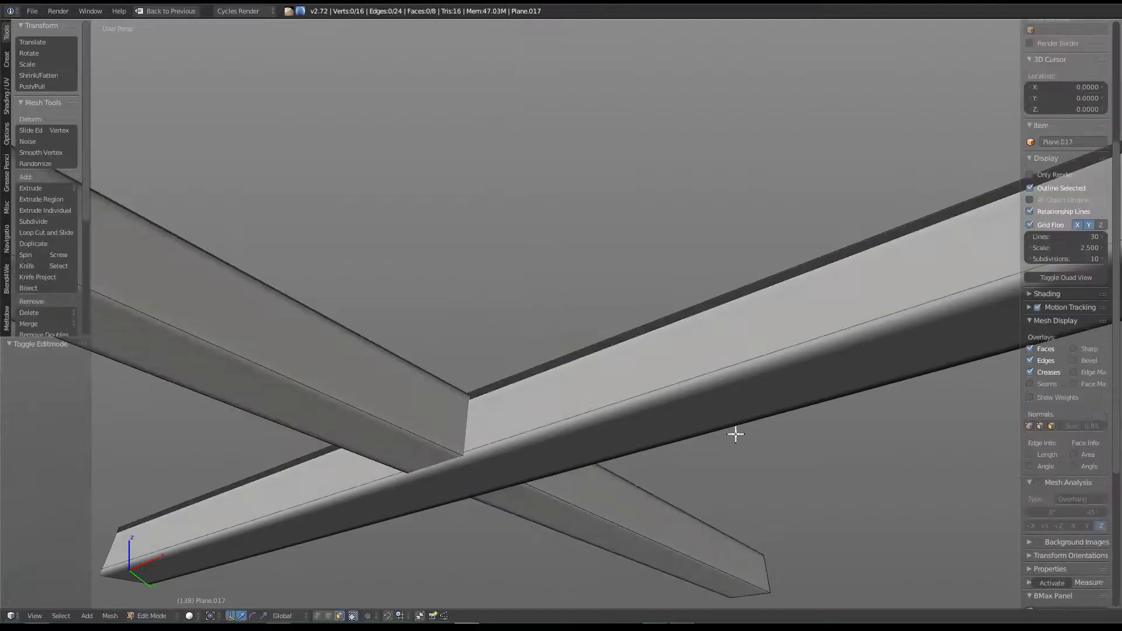
key(ctrl+l)
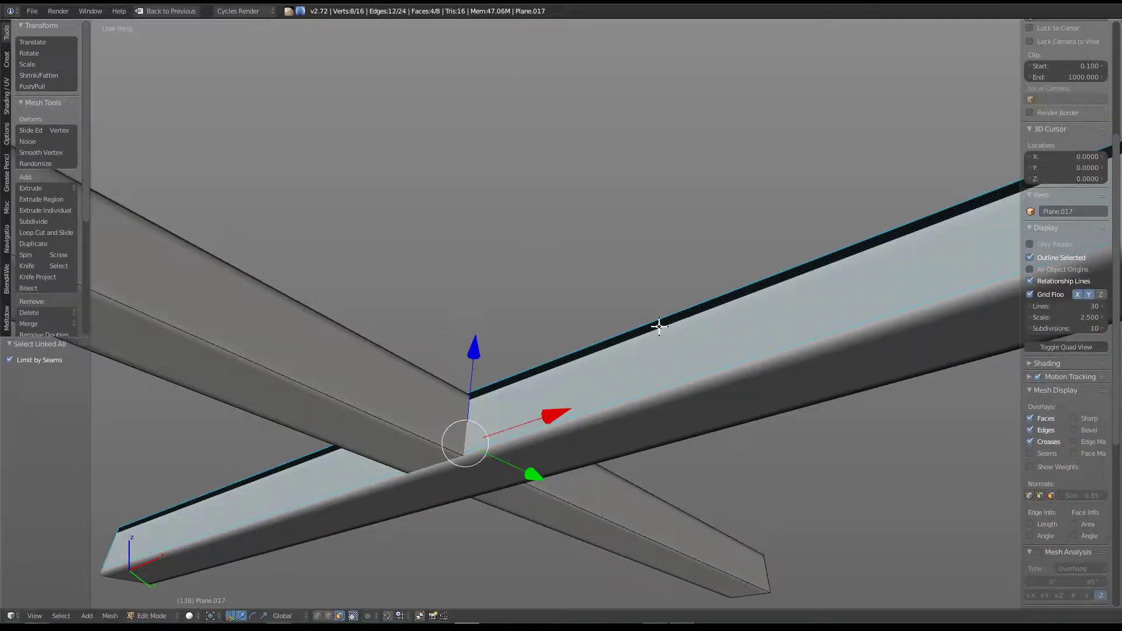
key(g)
key(z)
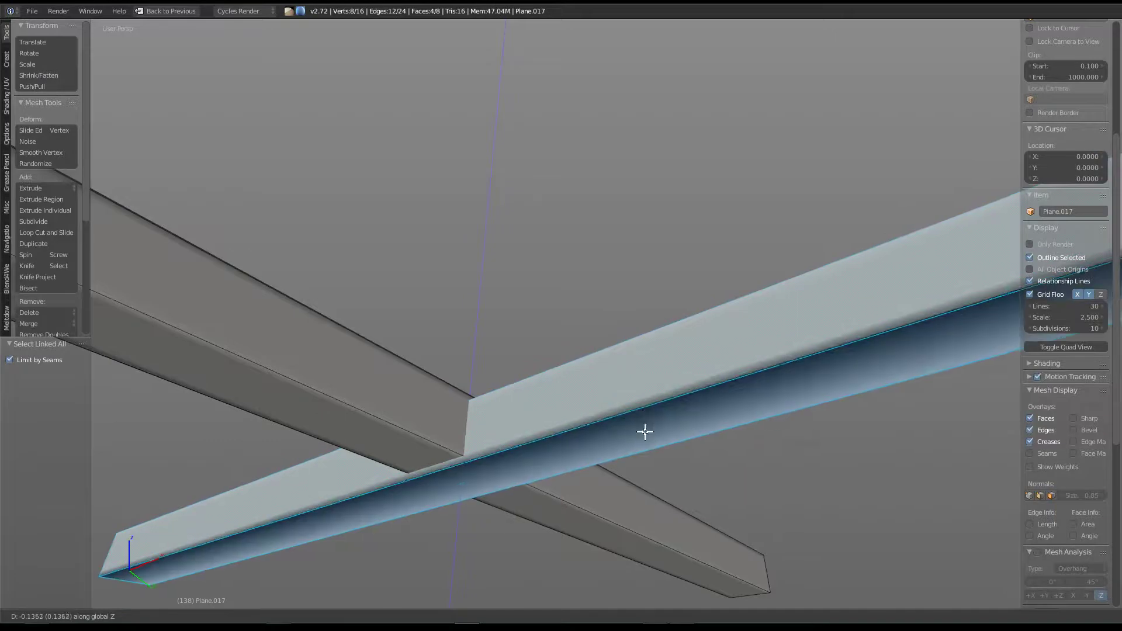
click(642, 414)
key(Tab)
Step: Delete the leftover beam and join the two cross pieces into one object
right_click(507, 468)
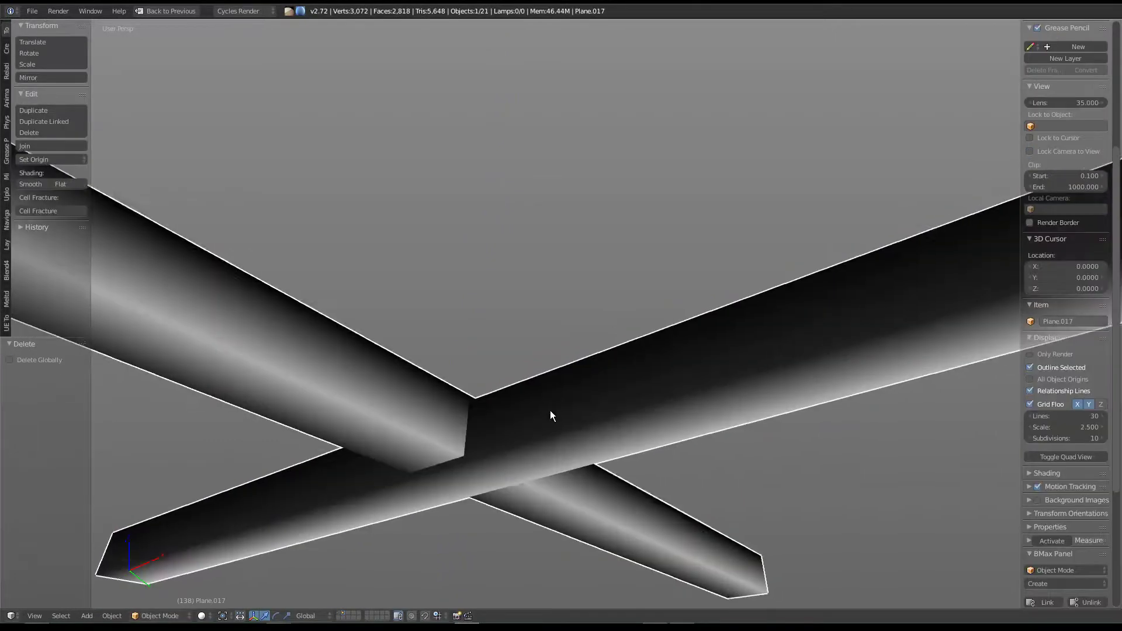
key(Delete)
scroll(555, 416, down, 5)
mouse_move(583, 500)
middle_down()
mouse_move(542, 212)
mouse_move(556, 245)
middle_up()
shift+right_click(566, 193)
key(ctrl+j)
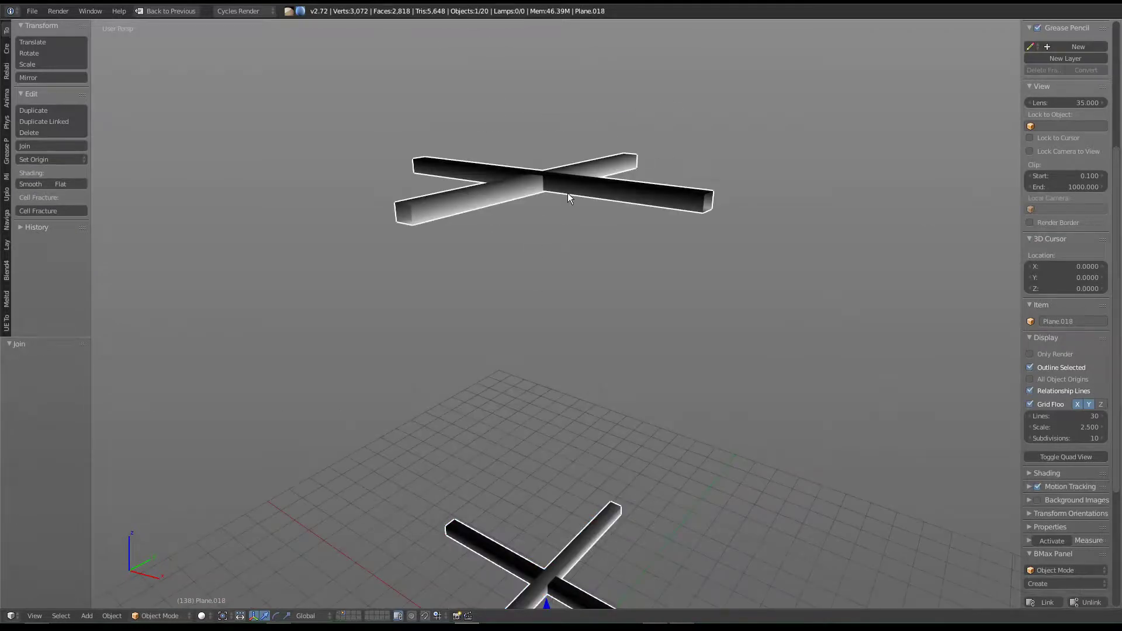
Step: Flip the normals of the whole cross mesh
key(Tab)
key(a)
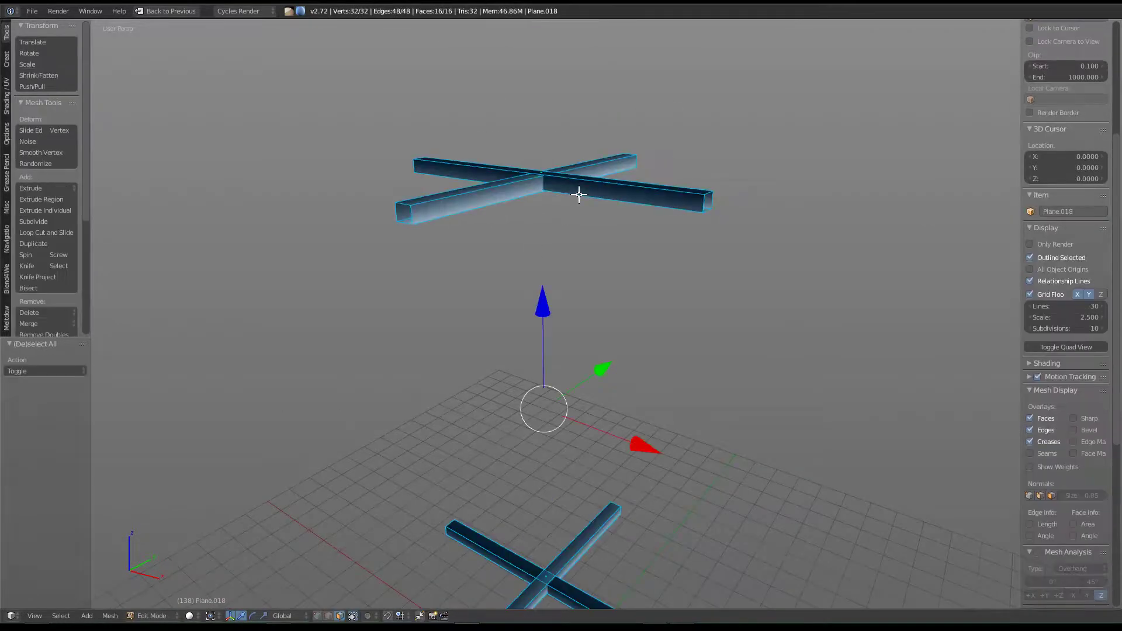
key(ctrl+f)
click(578, 194)
middle_drag(572, 198, 571, 488)
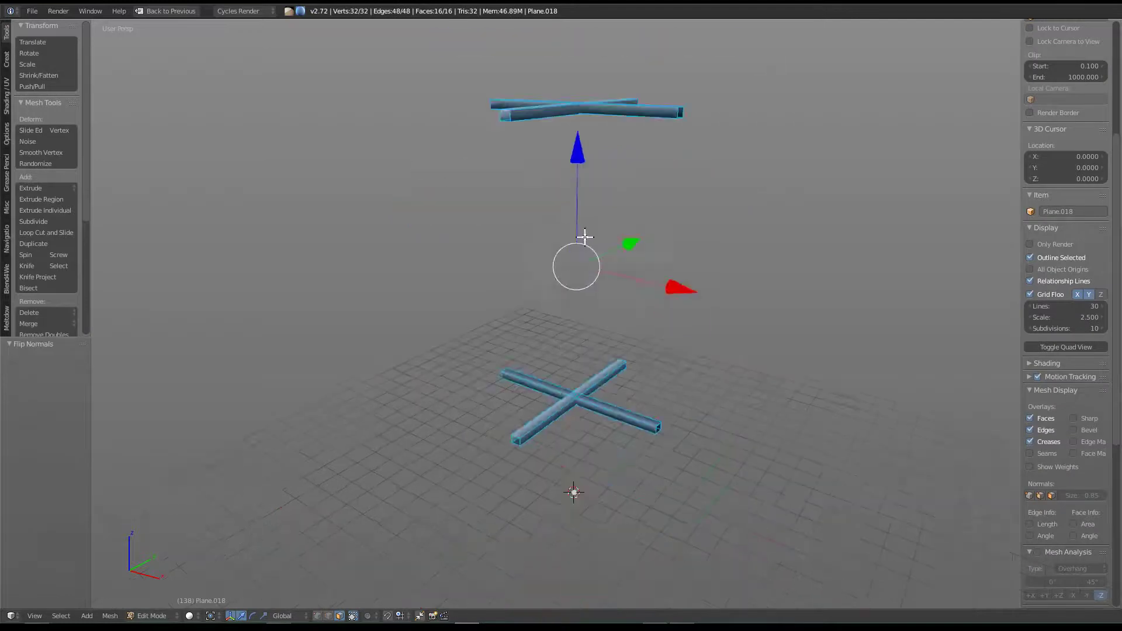
key(Tab)
middle_drag(654, 288, 707, 308)
Step: Unhide everything, select the panel box Plane.002, and hide all other objects
key(alt+h)
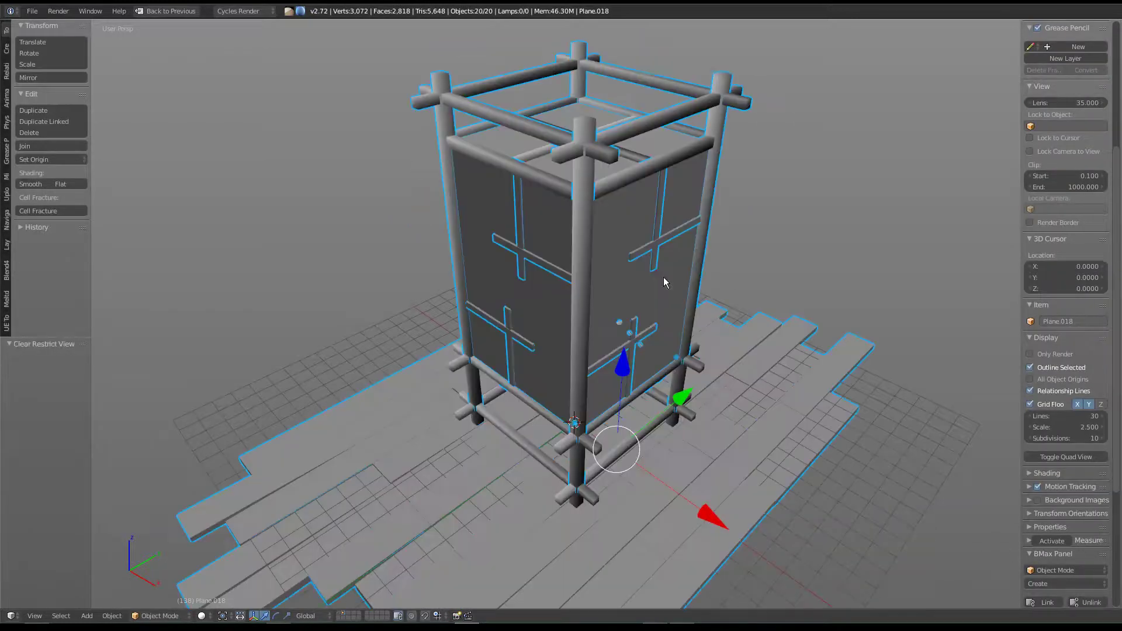
mouse_move(607, 361)
middle_down()
mouse_move(756, 339)
mouse_move(608, 340)
middle_up()
scroll(608, 340, down, 3)
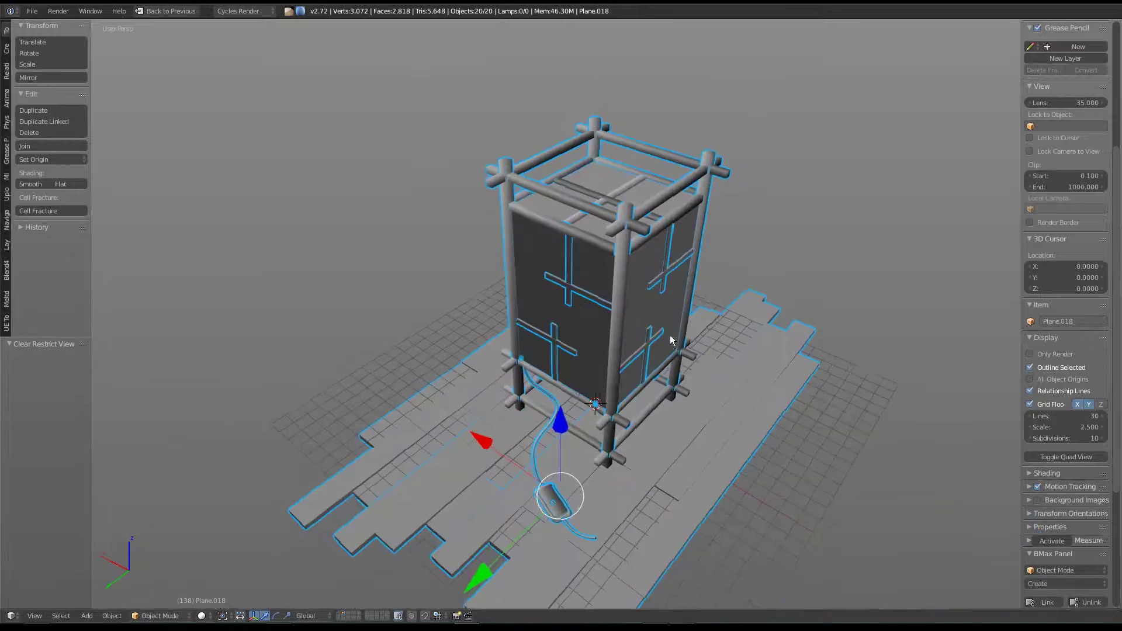
scroll(573, 409, up, 6)
mouse_move(571, 405)
middle_down()
mouse_move(671, 276)
mouse_move(455, 338)
mouse_move(608, 346)
mouse_move(650, 248)
mouse_move(637, 417)
mouse_move(675, 283)
mouse_move(642, 372)
mouse_move(584, 314)
mouse_move(566, 352)
mouse_move(590, 266)
middle_up()
right_click(672, 276)
key(shift+h)
Step: In Edit Mode, select the six outer faces of the panel box to keep
key(Tab)
mouse_move(641, 331)
middle_down()
mouse_move(634, 294)
mouse_move(645, 378)
mouse_move(613, 358)
middle_up()
right_click(576, 310)
middle_drag(576, 311, 496, 314)
shift+right_click(496, 314)
middle_drag(328, 333, 347, 355)
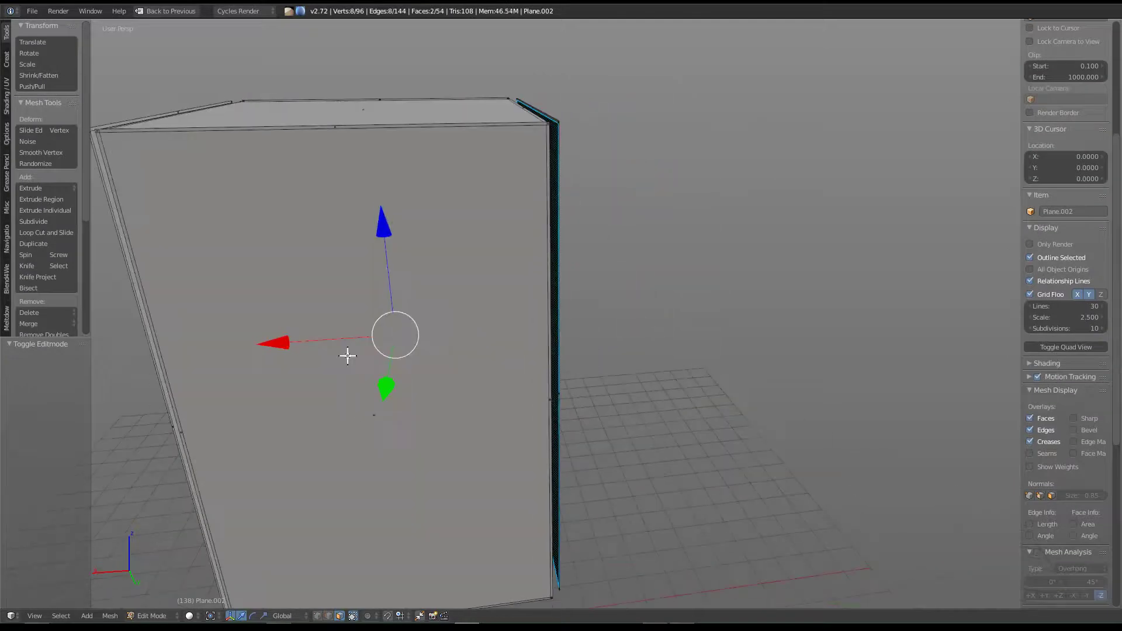
shift+right_click(335, 398)
mouse_move(334, 397)
middle_down()
mouse_move(430, 350)
mouse_move(514, 331)
mouse_move(575, 274)
middle_up()
shift+right_click(348, 289)
shift+right_click(487, 203)
mouse_move(488, 203)
middle_down()
mouse_move(598, 305)
mouse_move(598, 376)
mouse_move(639, 386)
middle_up()
shift+right_click(598, 376)
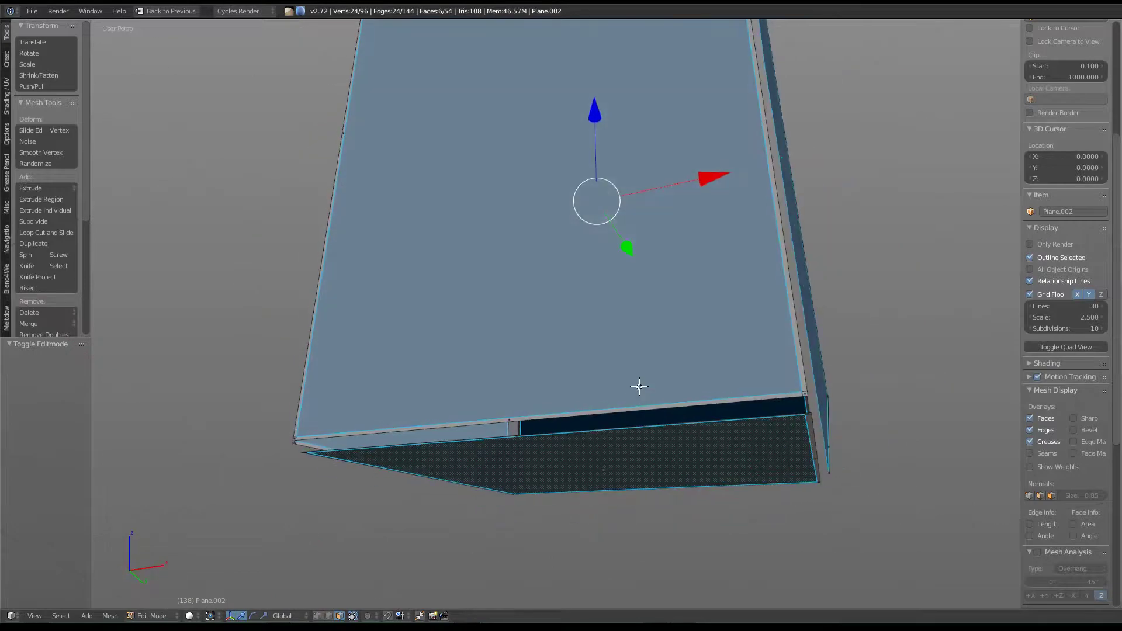
Step: Invert the selection and delete the other 48 faces
key(ctrl+i)
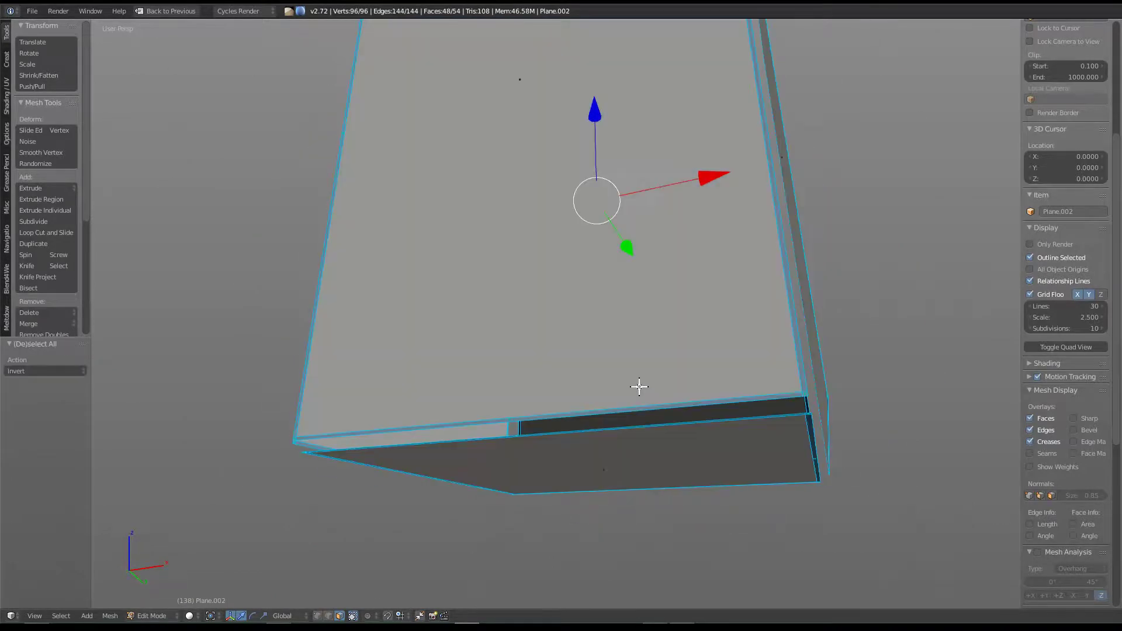
key(x)
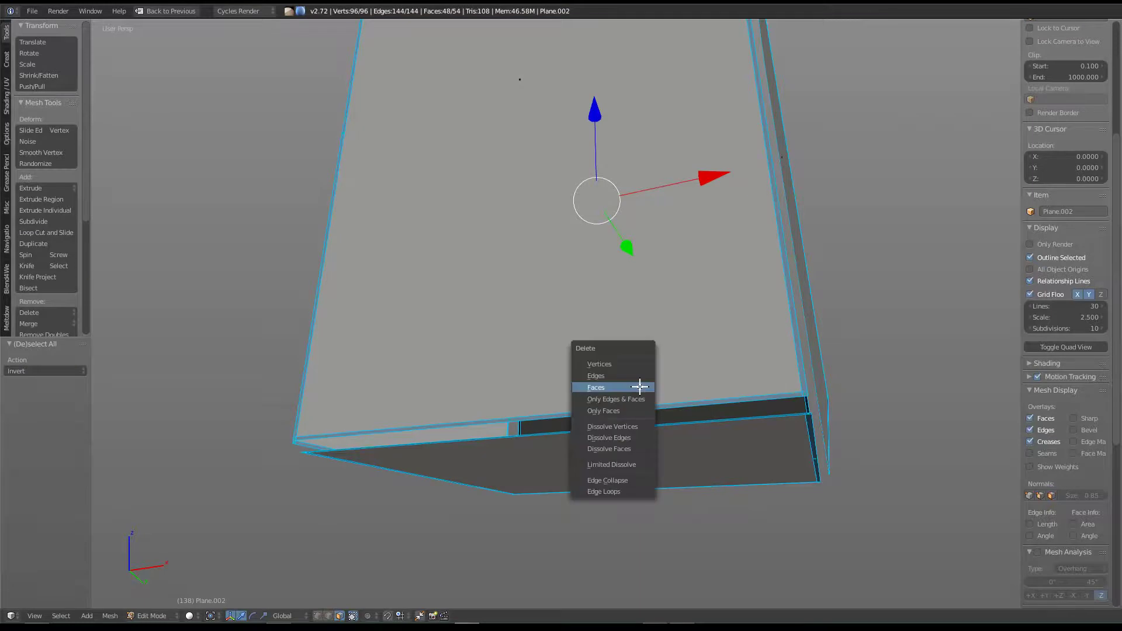
click(639, 386)
key(a)
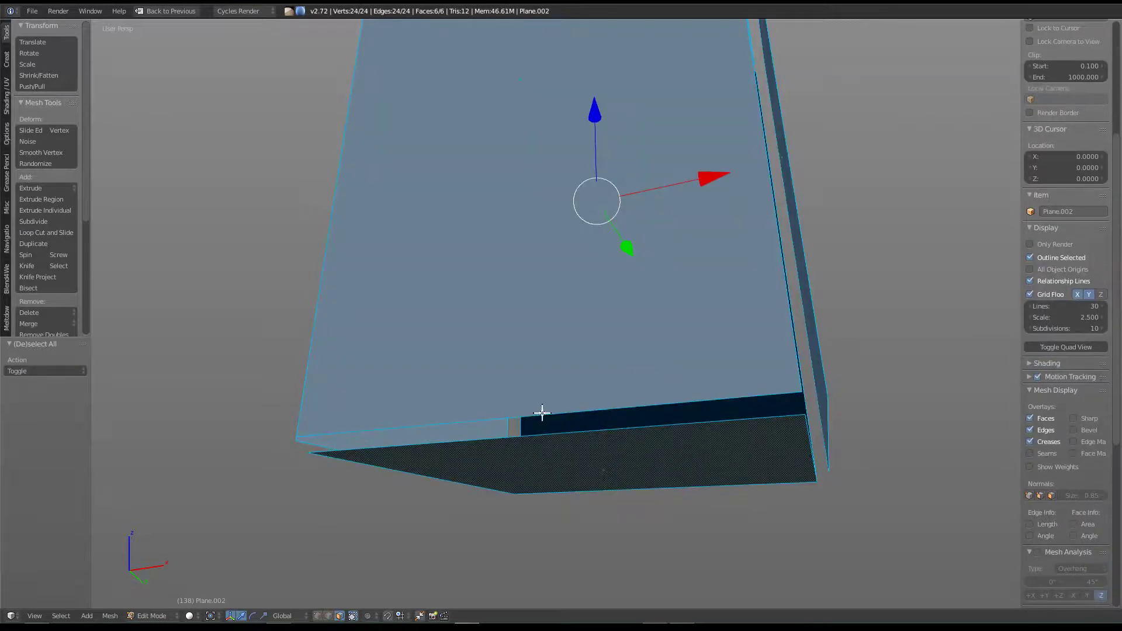
middle_drag(541, 413, 717, 313)
key(Tab)
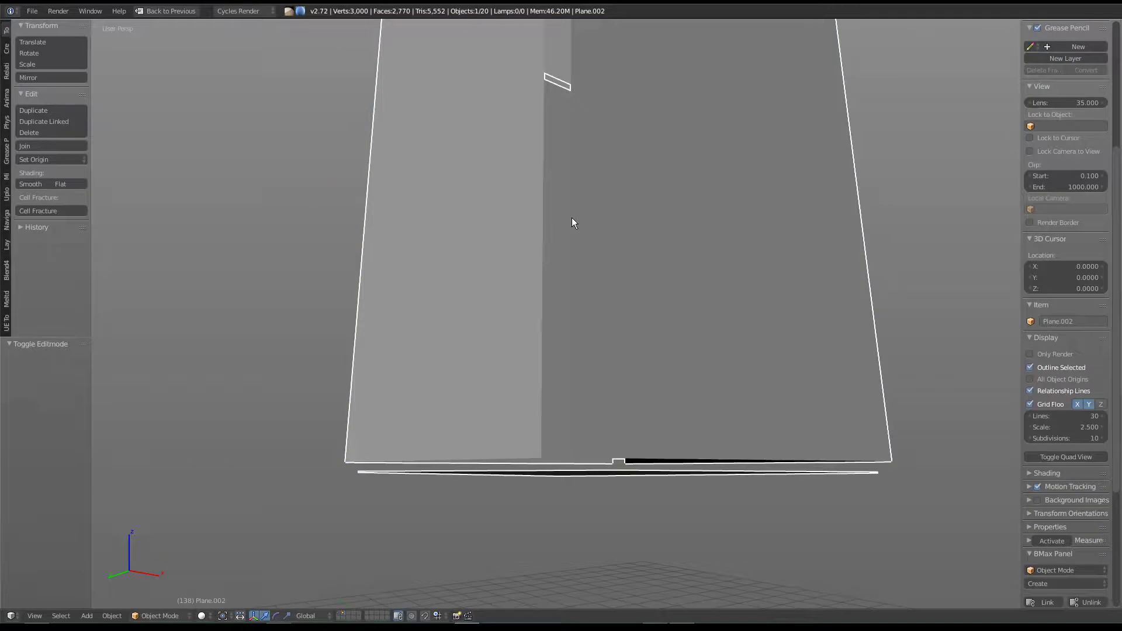
Step: Unhide all, edit the panel plane, and set Pivot Point to Individual Origins
key(alt+h)
right_click(681, 322)
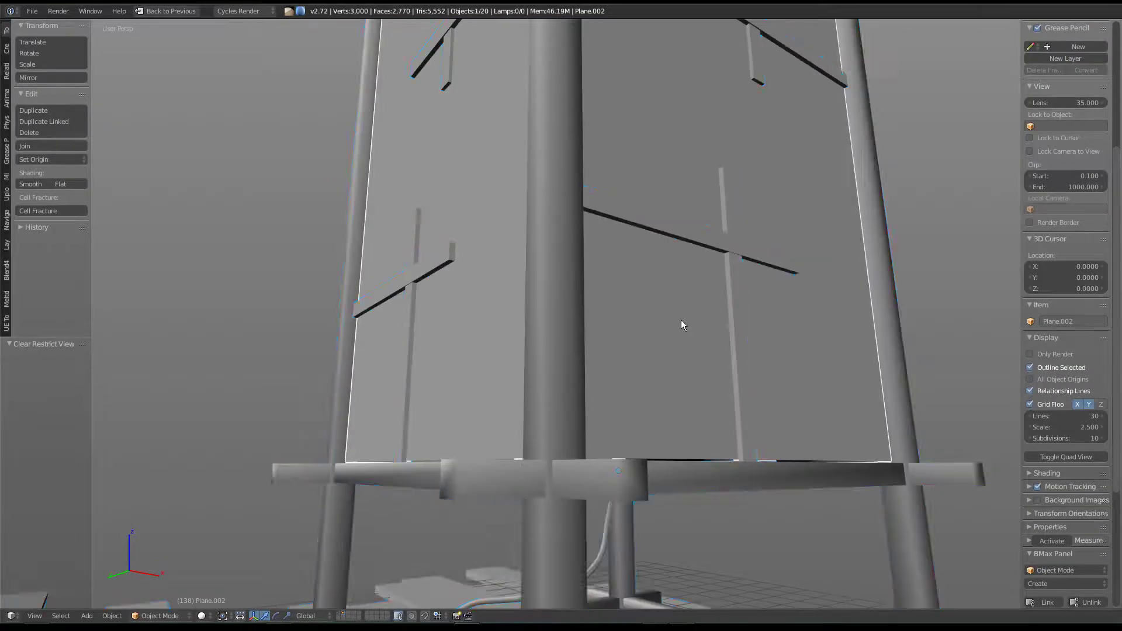
key(Tab)
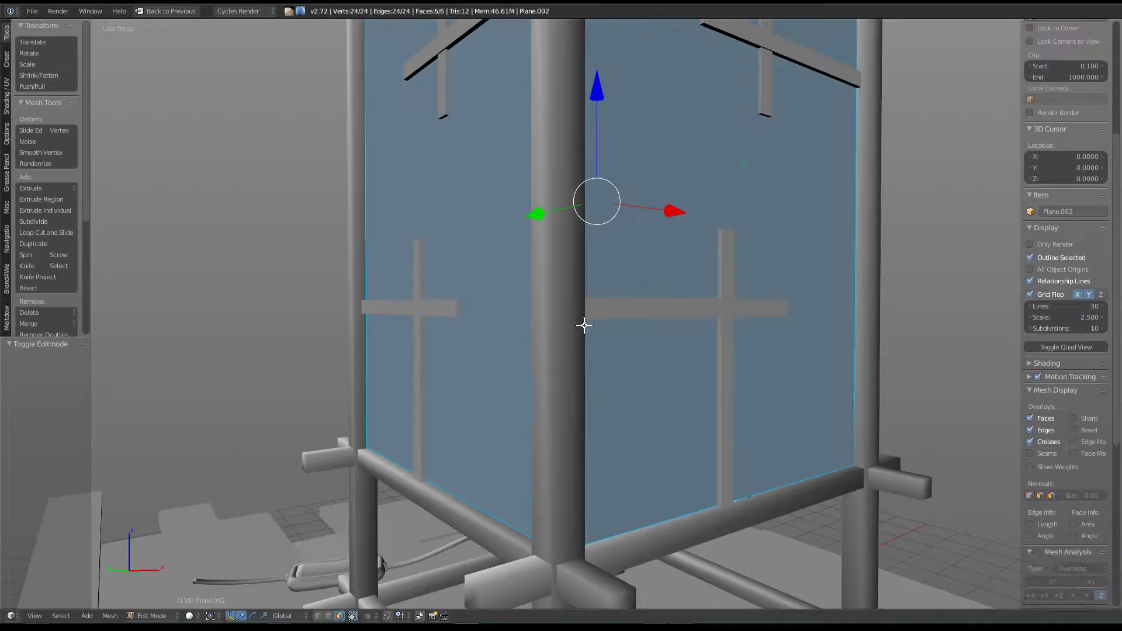
click(222, 617)
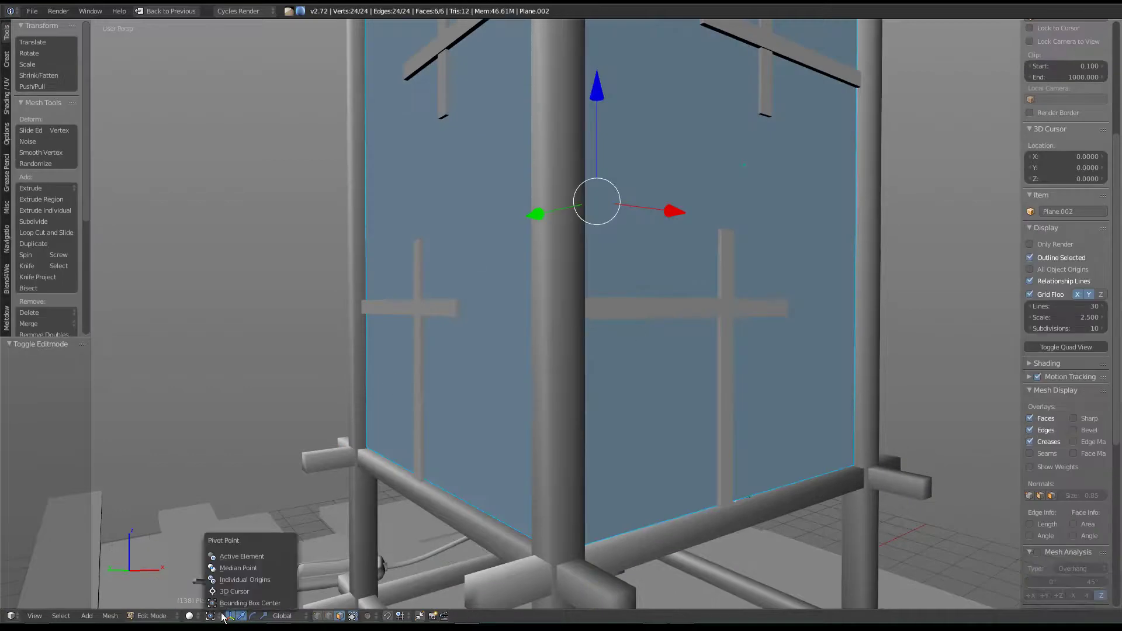
click(239, 580)
Step: Scale the panel faces up slightly around their own centres
scroll(884, 275, down, 2)
key(s)
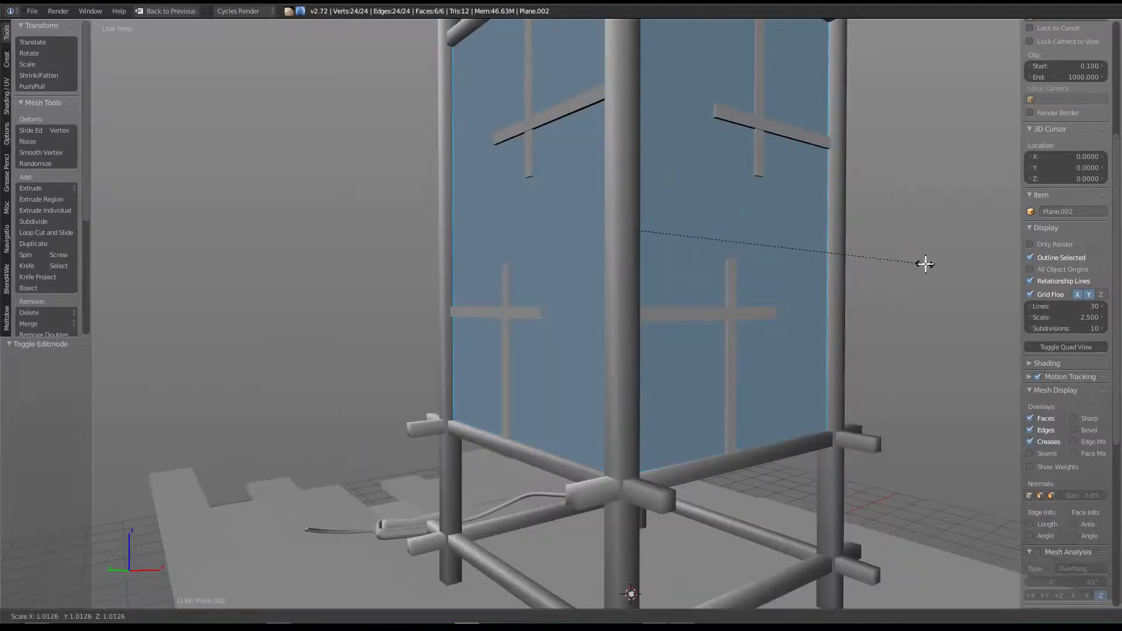
click(935, 260)
mouse_move(578, 323)
middle_down()
mouse_move(672, 346)
mouse_move(639, 386)
middle_up()
scroll(639, 386, down, 3)
mouse_move(595, 209)
middle_down()
mouse_move(596, 262)
mouse_move(622, 144)
middle_up()
Step: Enlarge the panel's top face to about 1.016
right_click(622, 144)
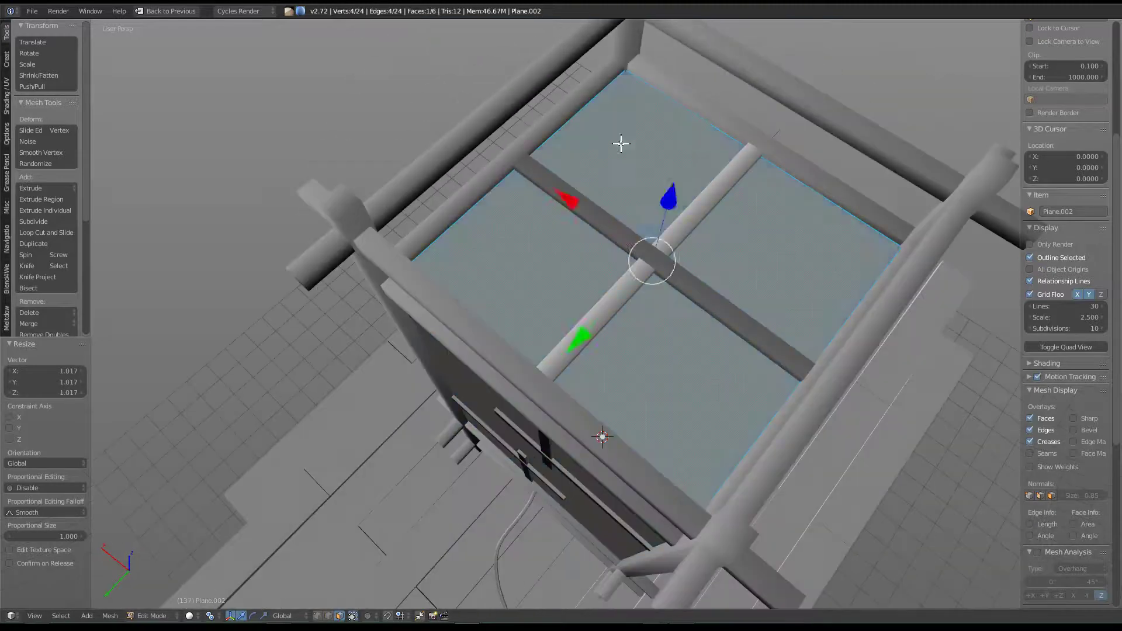
key(s)
click(729, 125)
mouse_move(729, 125)
middle_down()
mouse_move(633, 245)
mouse_move(634, 320)
mouse_move(631, 240)
middle_up()
scroll(632, 241, up, 5)
scroll(631, 240, down, 5)
scroll(733, 366, up, 8)
mouse_move(734, 366)
middle_down()
mouse_move(666, 320)
mouse_move(775, 335)
mouse_move(736, 393)
middle_up()
key(s)
click(741, 316)
scroll(737, 347, down, 6)
middle_drag(738, 347, 651, 353)
Step: Back in Object Mode, select the cross inlay object Plane.001
key(Tab)
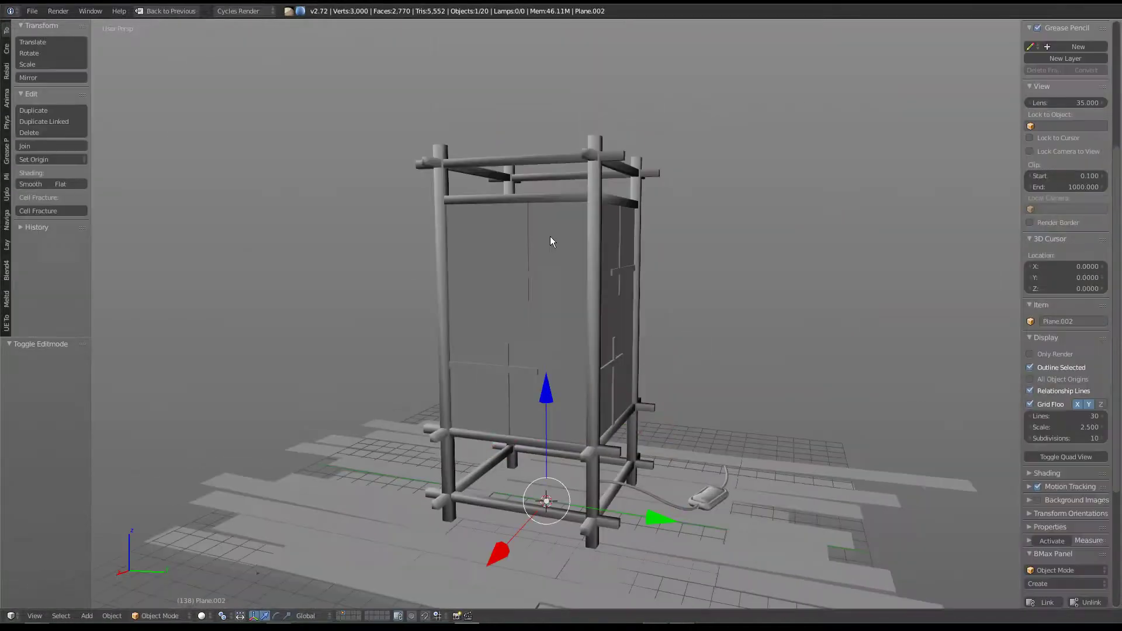
middle_drag(549, 236, 514, 266)
mouse_move(583, 374)
middle_down()
mouse_move(592, 398)
mouse_move(651, 387)
mouse_move(595, 405)
mouse_move(512, 372)
middle_up()
right_click(512, 372)
key(g)
key(Escape)
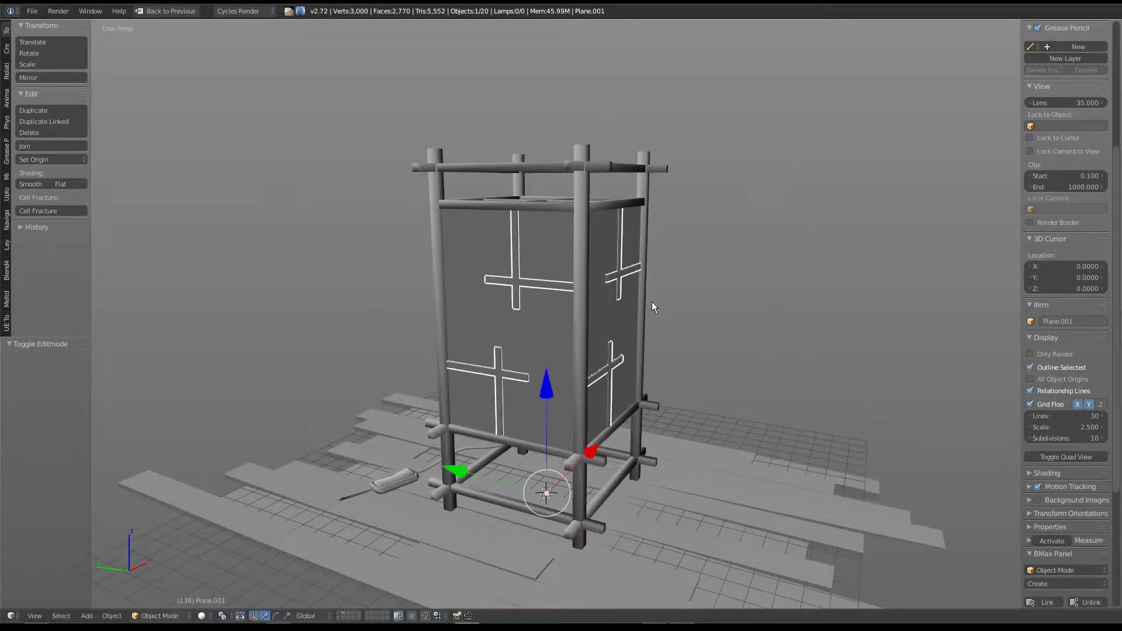
mouse_move(493, 280)
middle_down()
mouse_move(563, 319)
mouse_move(458, 315)
middle_up()
Step: In Edit Mode, select faces on both the lower and upper cross inlays
key(Tab)
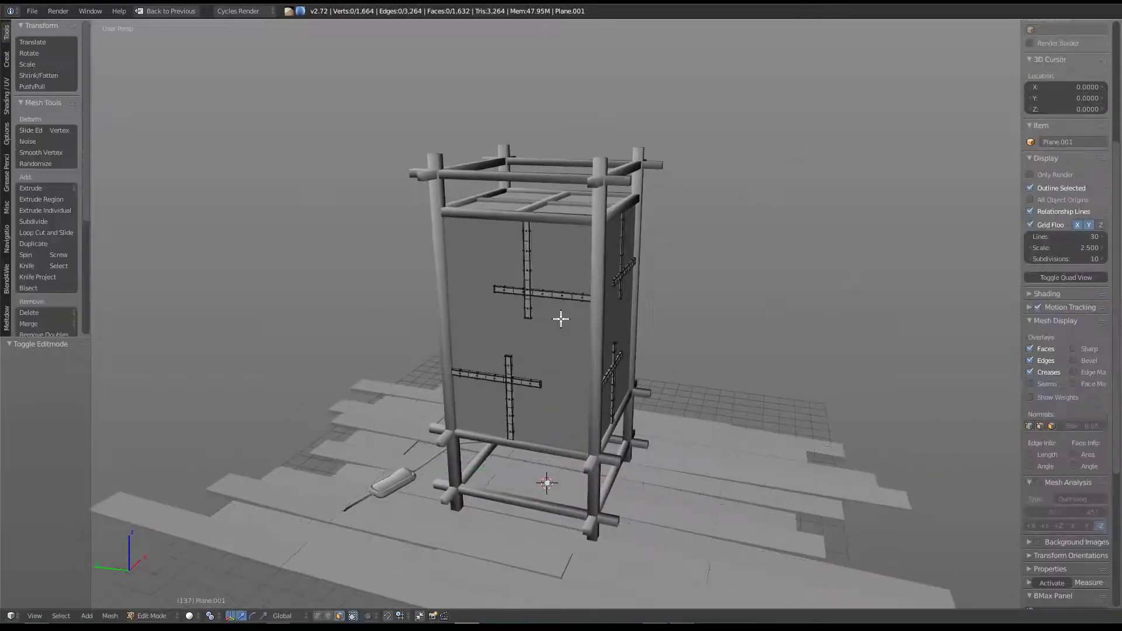
scroll(551, 342, up, 5)
scroll(525, 348, down, 5)
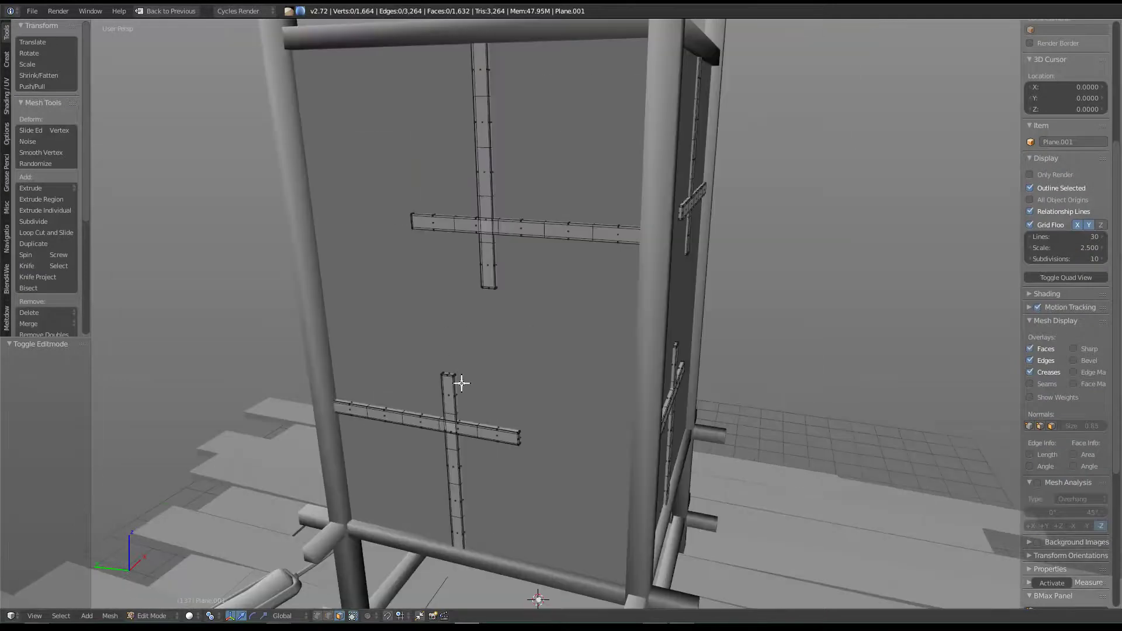
middle_drag(461, 382, 475, 396)
right_click(467, 396)
shift+right_click(523, 431)
shift+right_click(516, 263)
shift+right_click(545, 227)
Step: Extend to the whole crosses, separate them into their own object, and select it
key(ctrl+l)
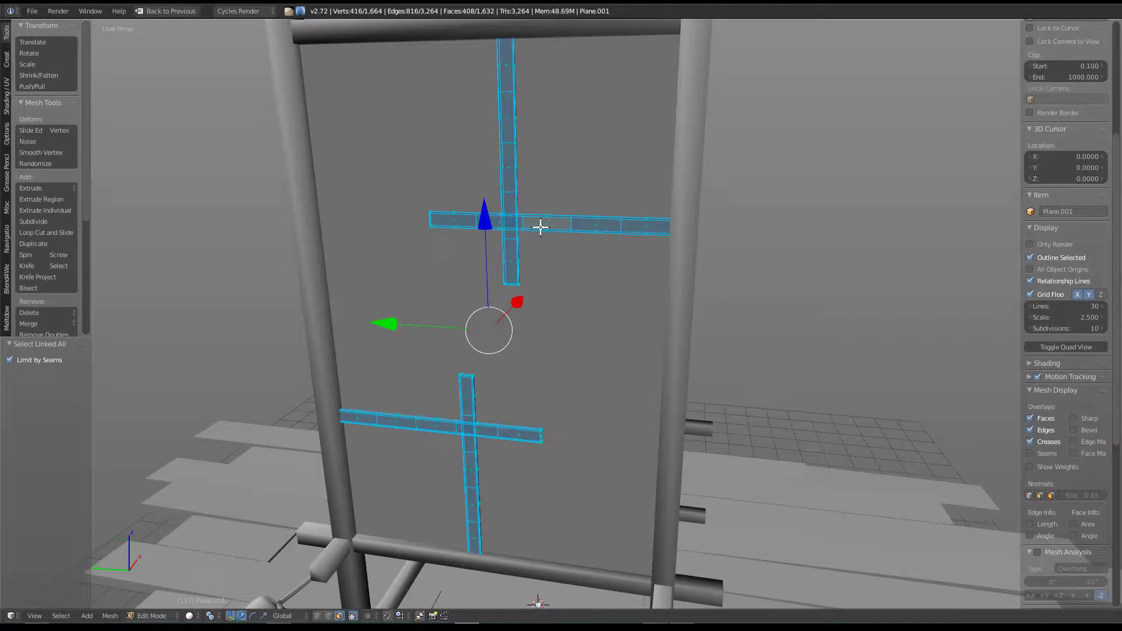
key(p)
click(539, 227)
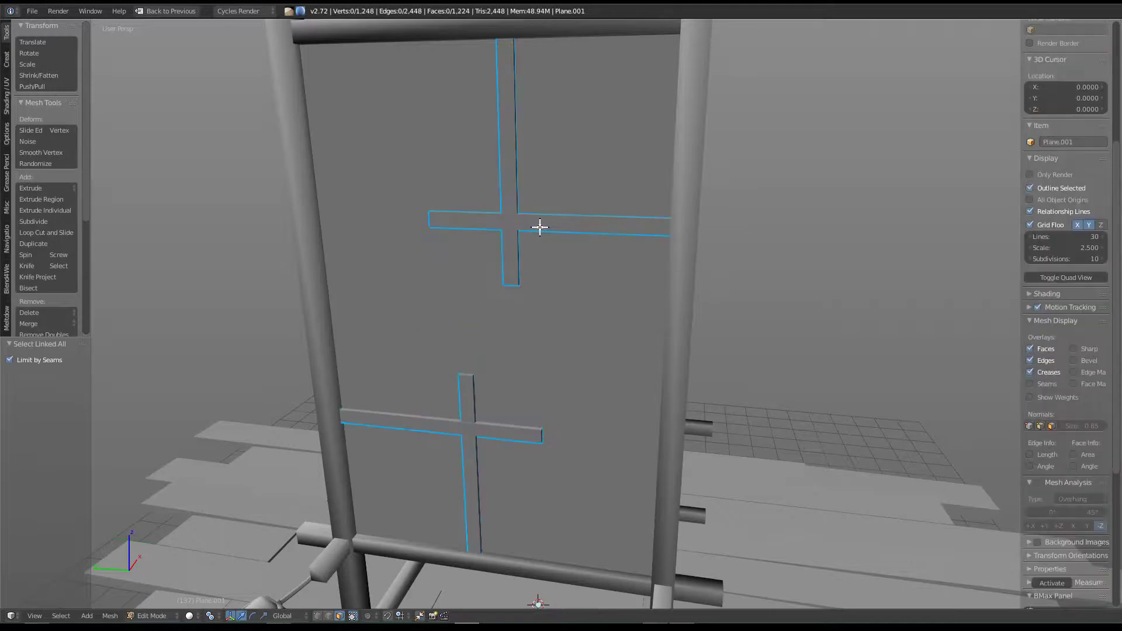
key(Tab)
right_click(538, 219)
Step: Isolate the crosses and select both crossbeam end faces and the pillar's bottom face
key(shift+h)
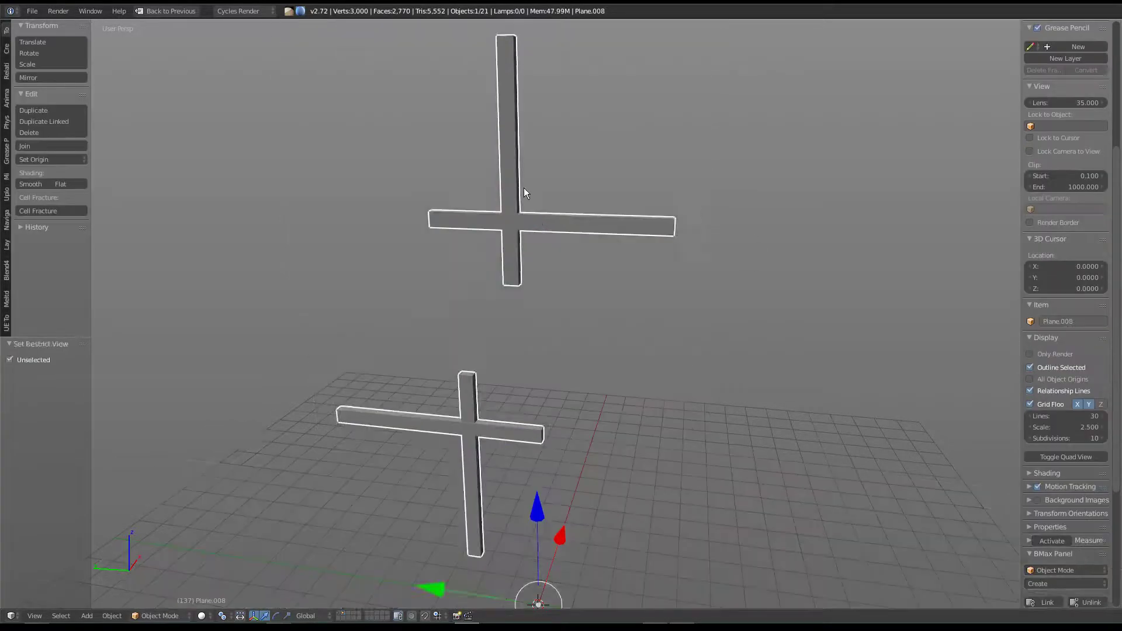
key(Tab)
mouse_move(520, 332)
middle_down()
mouse_move(483, 376)
mouse_move(721, 331)
mouse_move(671, 341)
mouse_move(660, 393)
mouse_move(884, 303)
middle_up()
right_click(929, 271)
mouse_move(941, 281)
middle_down()
mouse_move(949, 383)
mouse_move(582, 399)
mouse_move(466, 333)
mouse_move(535, 408)
mouse_move(534, 348)
middle_up()
shift+right_click(529, 216)
mouse_move(529, 216)
middle_down()
mouse_move(586, 243)
mouse_move(724, 265)
mouse_move(642, 310)
mouse_move(641, 280)
mouse_move(521, 300)
mouse_move(481, 280)
mouse_move(465, 305)
mouse_move(591, 383)
mouse_move(579, 280)
mouse_move(588, 253)
mouse_move(642, 253)
middle_up()
shift+right_click(482, 281)
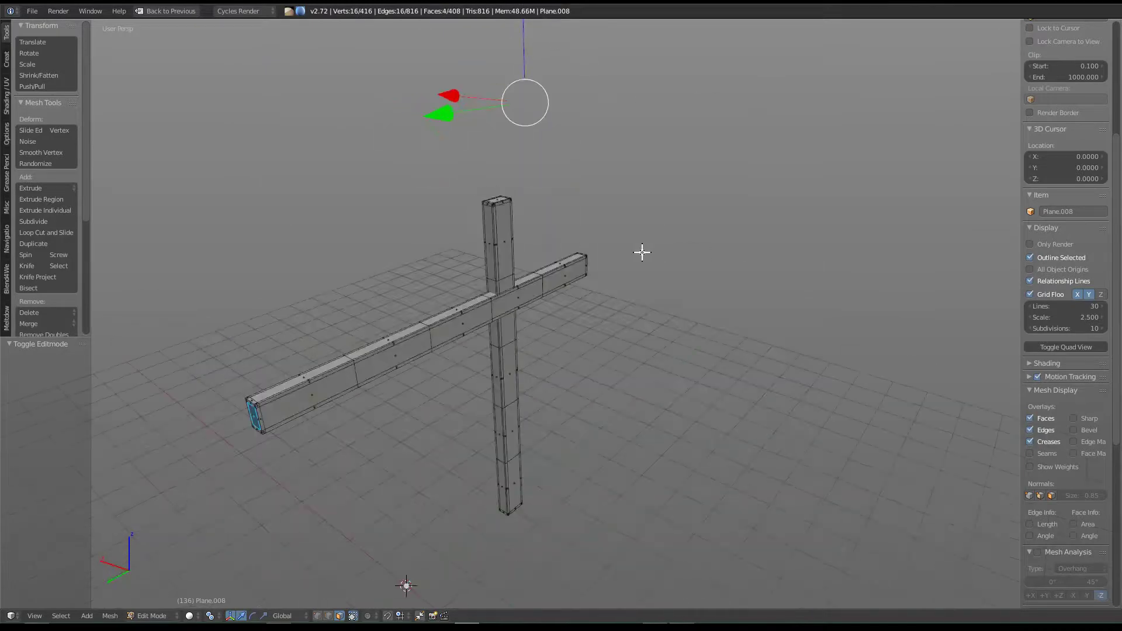
Step: Separate the selected end faces into a new object and edit its mesh
key(p)
click(641, 253)
key(Tab)
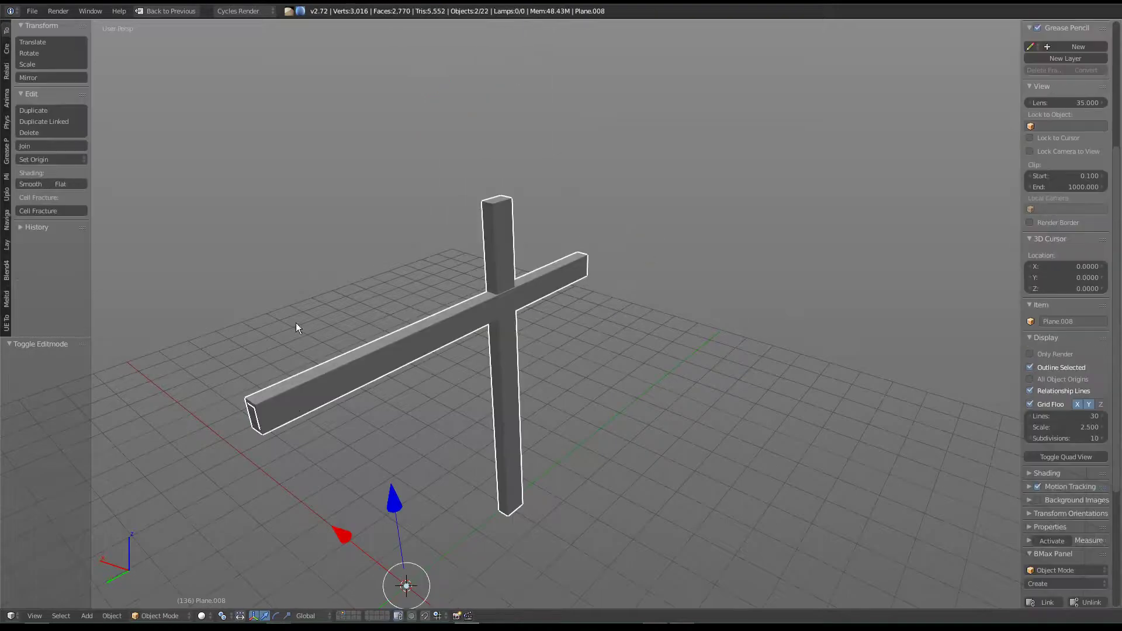
key(Tab)
mouse_move(431, 423)
middle_down()
mouse_move(461, 381)
mouse_move(481, 383)
mouse_move(508, 358)
mouse_move(523, 380)
middle_up()
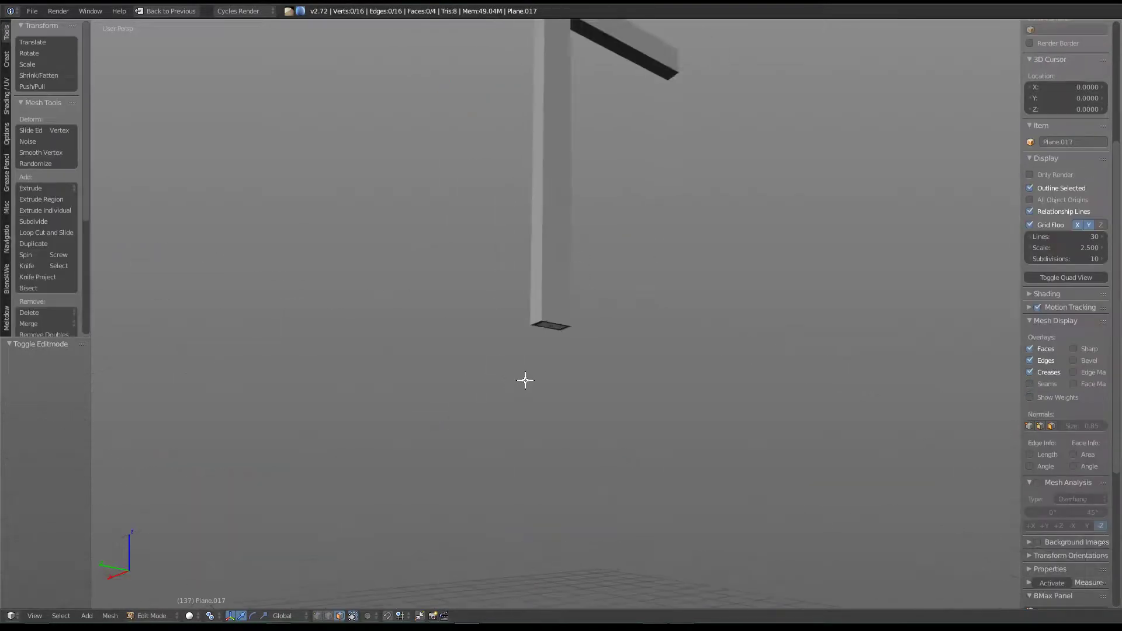
Step: Select all vertices, change the pivot point, and scale the faces to 1.268
key(a)
middle_drag(526, 306, 526, 394)
mouse_move(623, 299)
middle_down()
mouse_move(624, 366)
mouse_move(668, 301)
mouse_move(582, 431)
mouse_move(534, 393)
mouse_move(233, 596)
mouse_move(388, 362)
mouse_move(371, 335)
mouse_move(456, 315)
middle_up()
click(213, 617)
click(227, 575)
scroll(370, 334, up, 5)
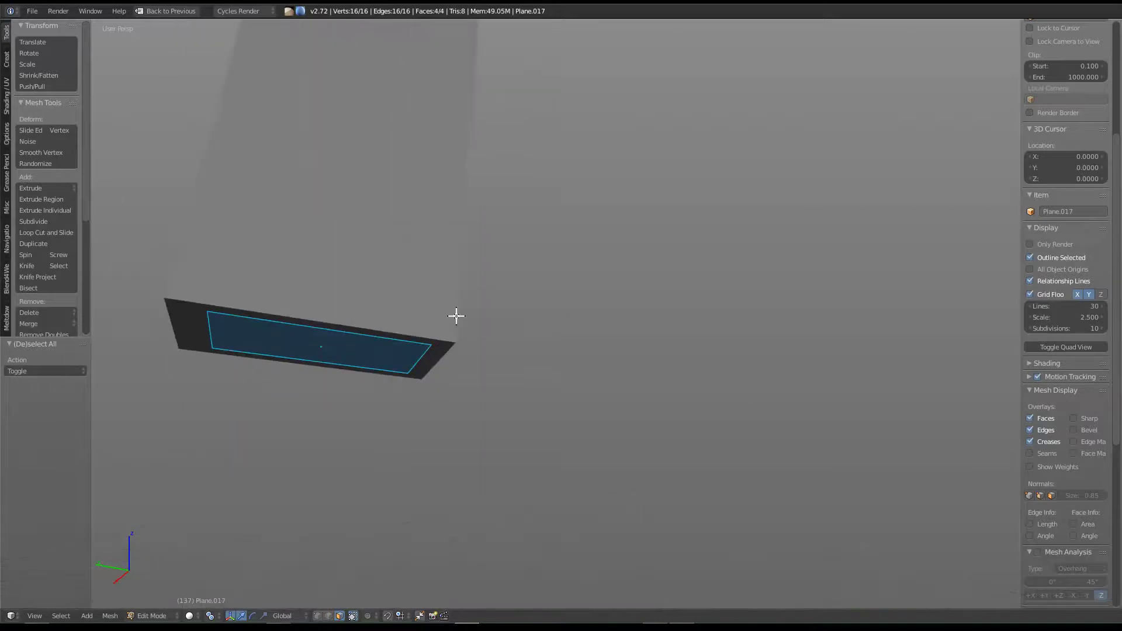
key(s)
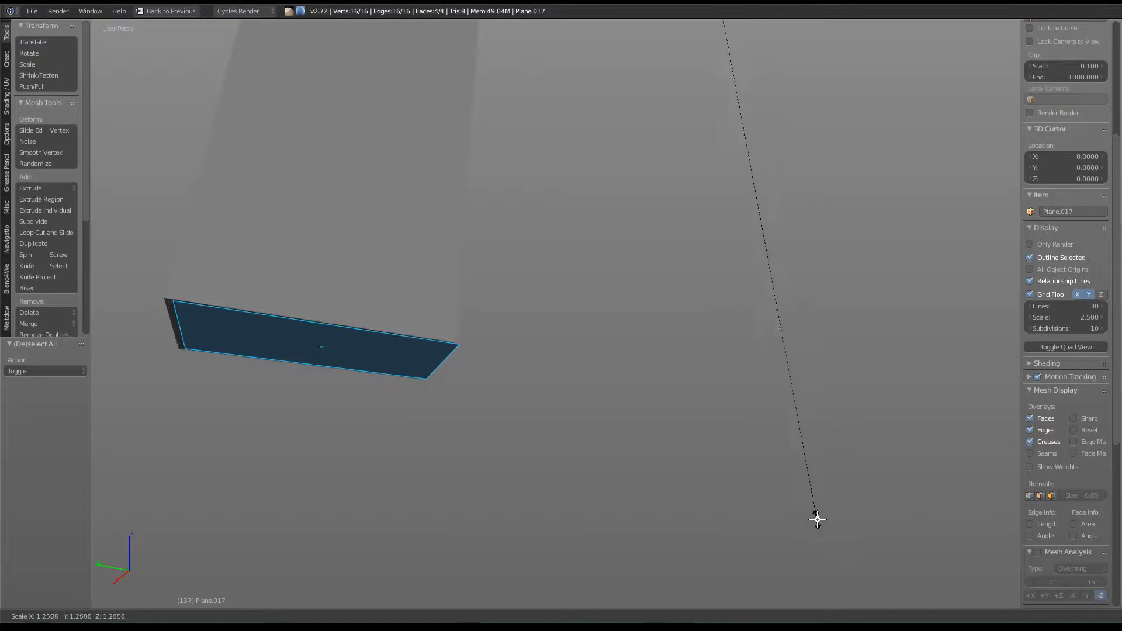
click(814, 530)
Step: Select the single end face, nudge it along Y, and shrink it slightly
middle_drag(491, 380, 492, 376)
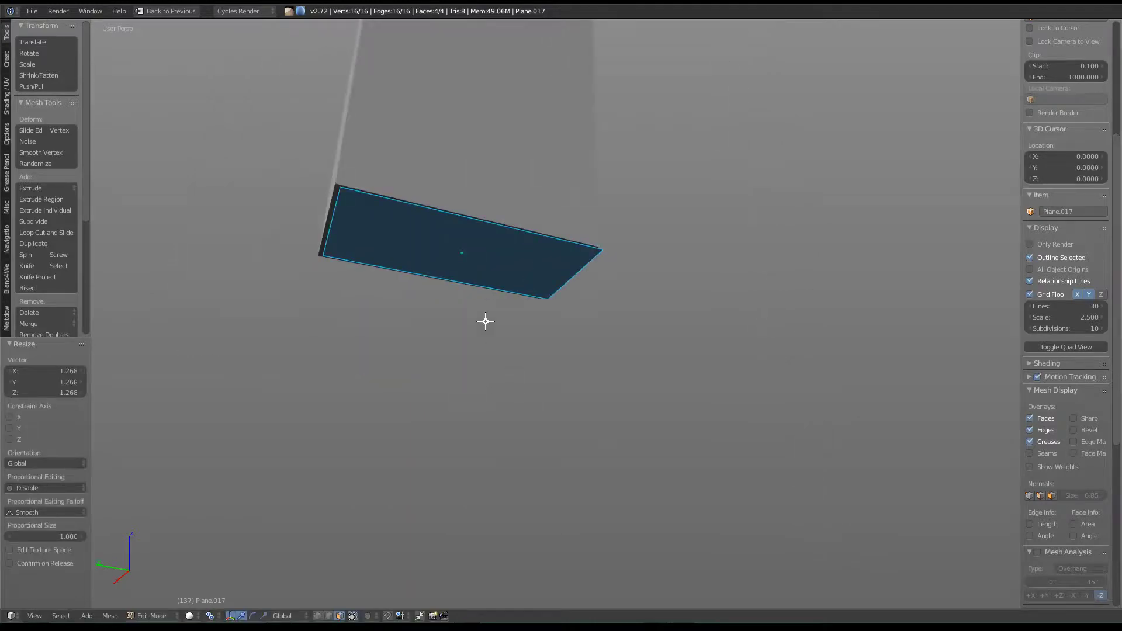
right_click(476, 266)
middle_drag(546, 281, 504, 251)
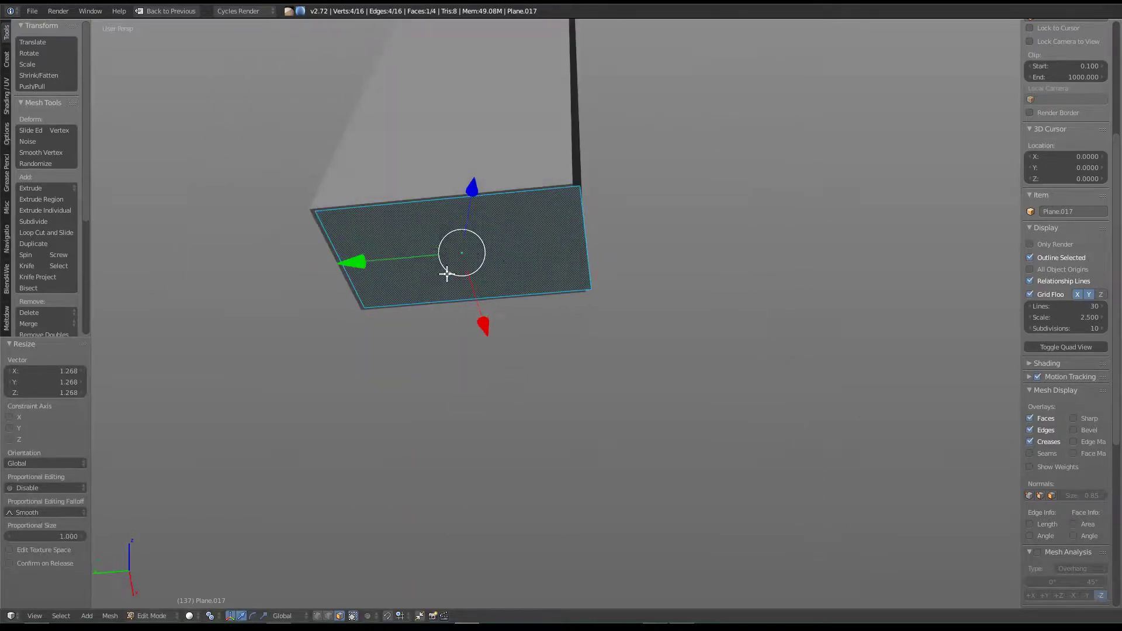
drag(369, 259, 339, 263)
key(s)
click(598, 201)
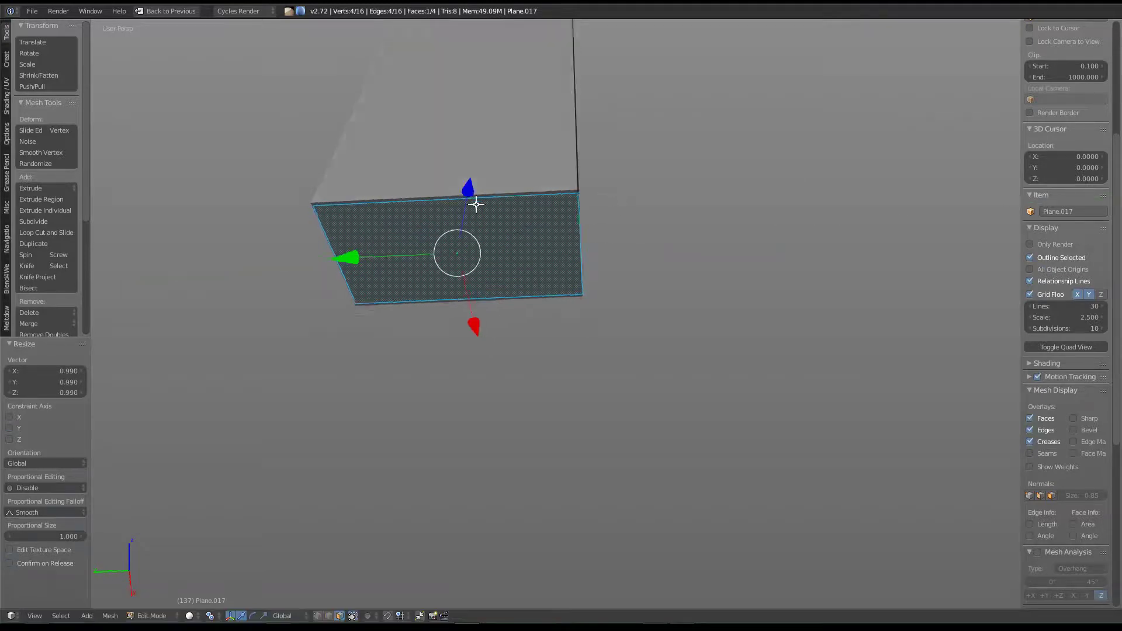
Step: Scale the end face along Y to 0.984, then enlarge it overall to 1.003
middle_drag(476, 200, 545, 208)
key(s)
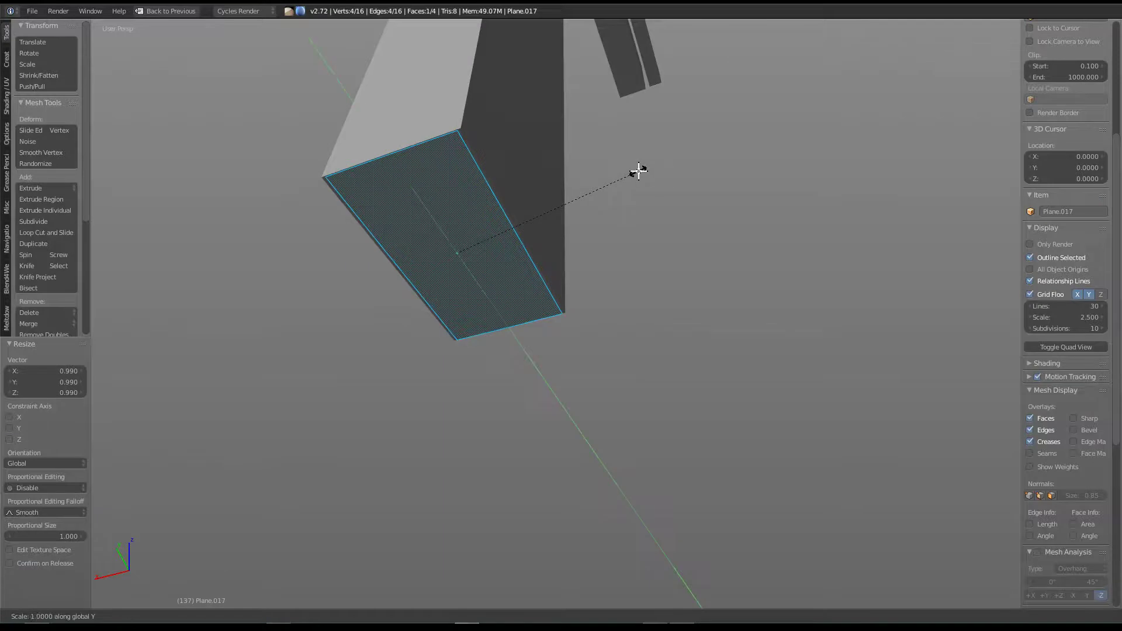
click(507, 152)
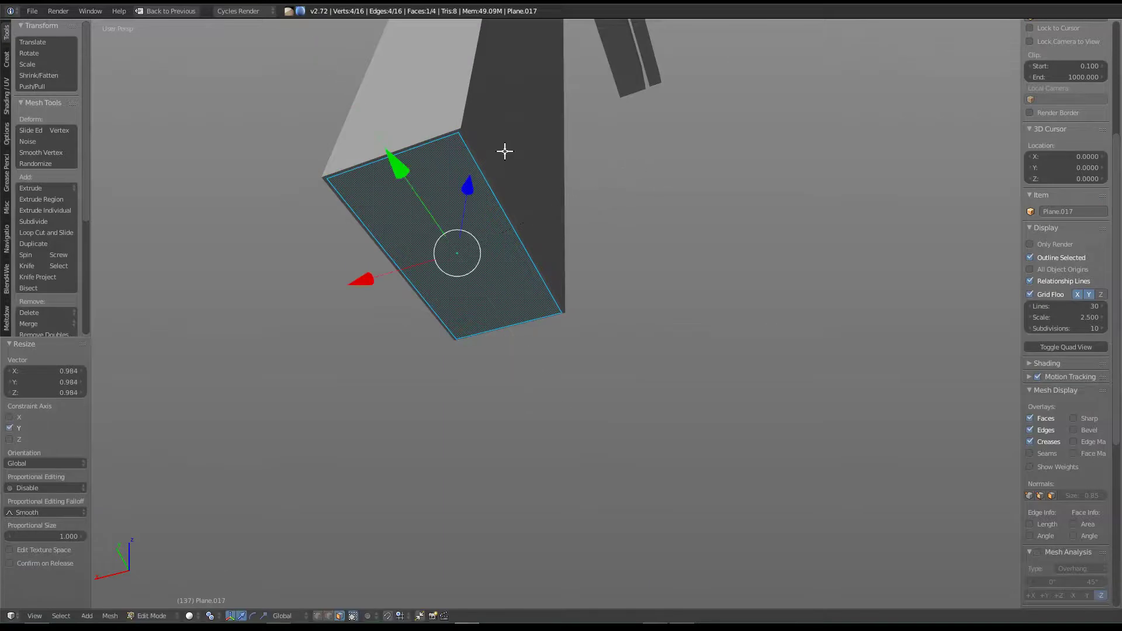
key(s)
click(504, 151)
middle_drag(456, 178, 425, 103)
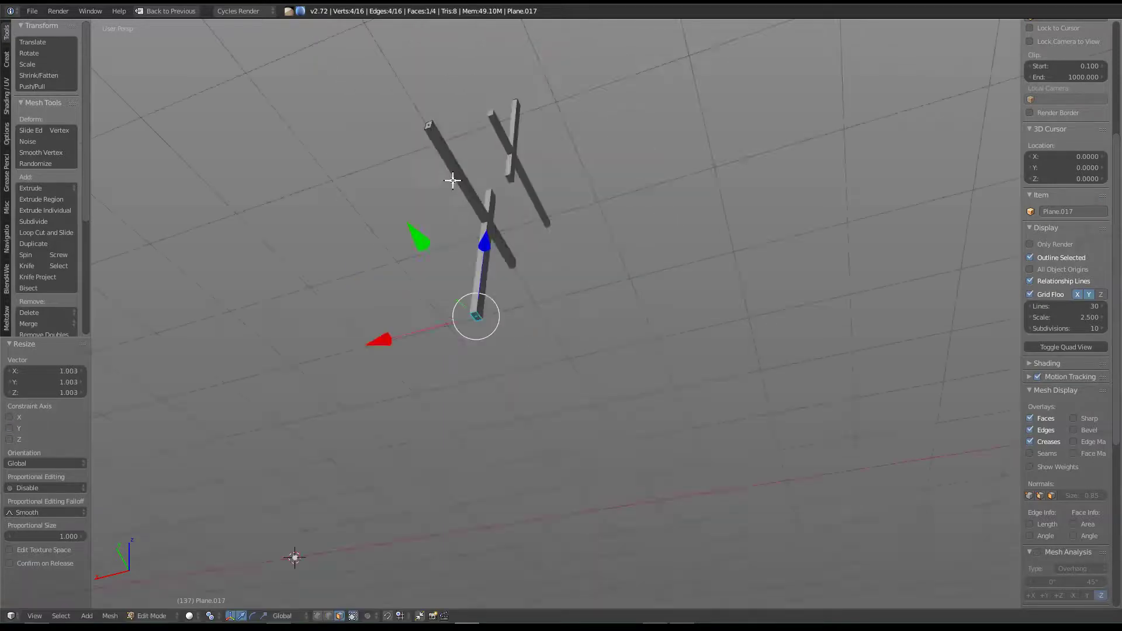
key(KP_Decimal)
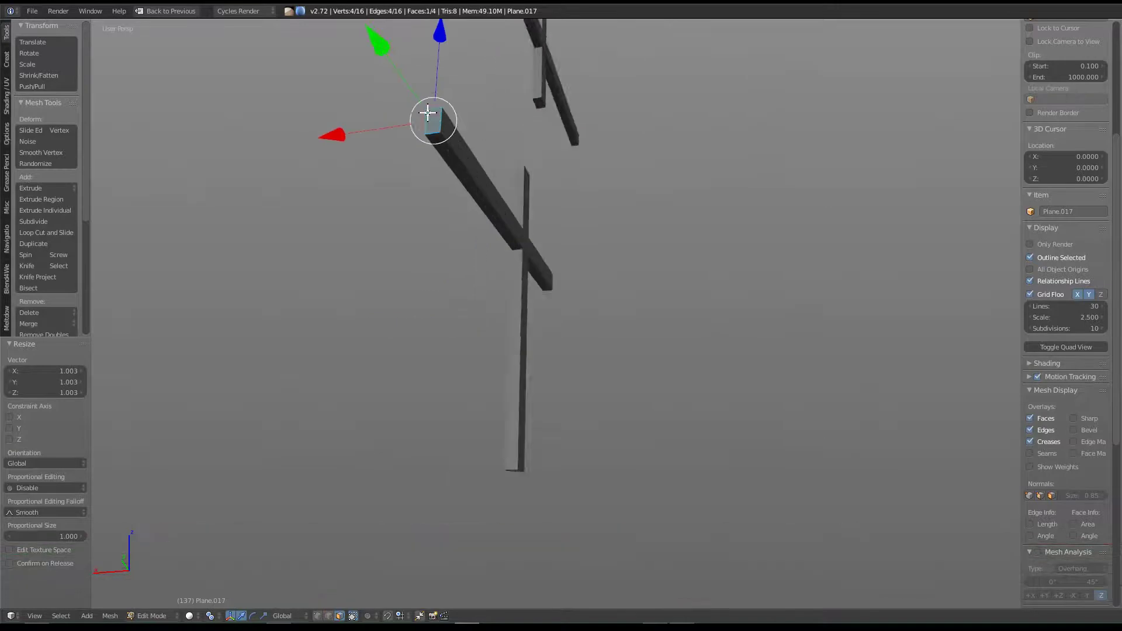
Step: Slightly enlarge the selected face by 1.017
mouse_move(602, 272)
middle_down()
mouse_move(639, 240)
mouse_move(756, 243)
middle_up()
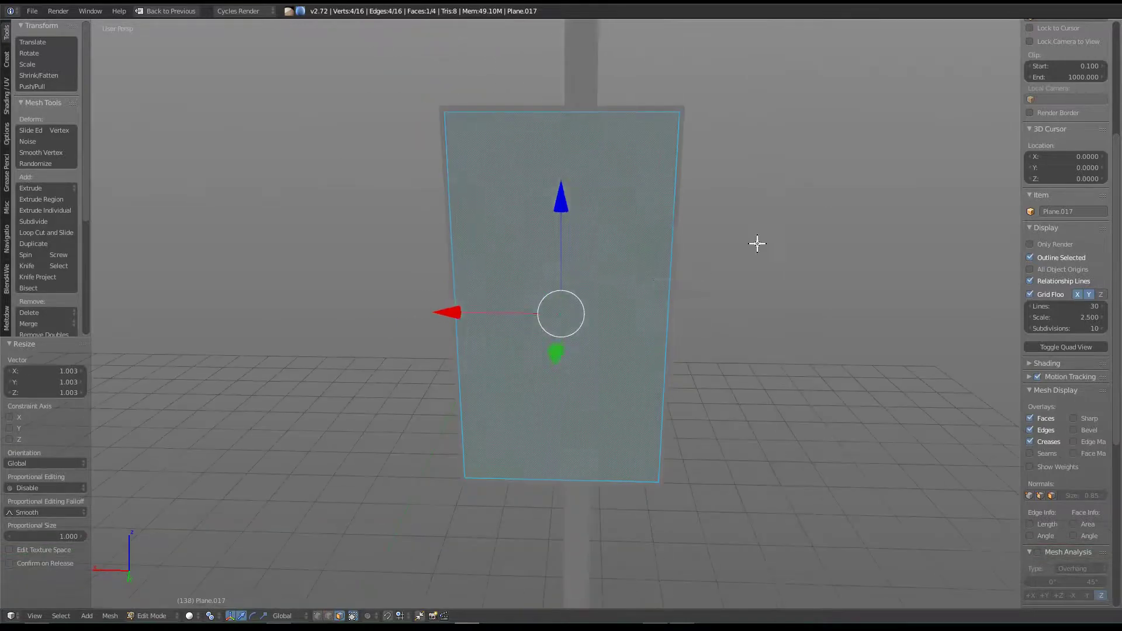
key(s)
click(800, 226)
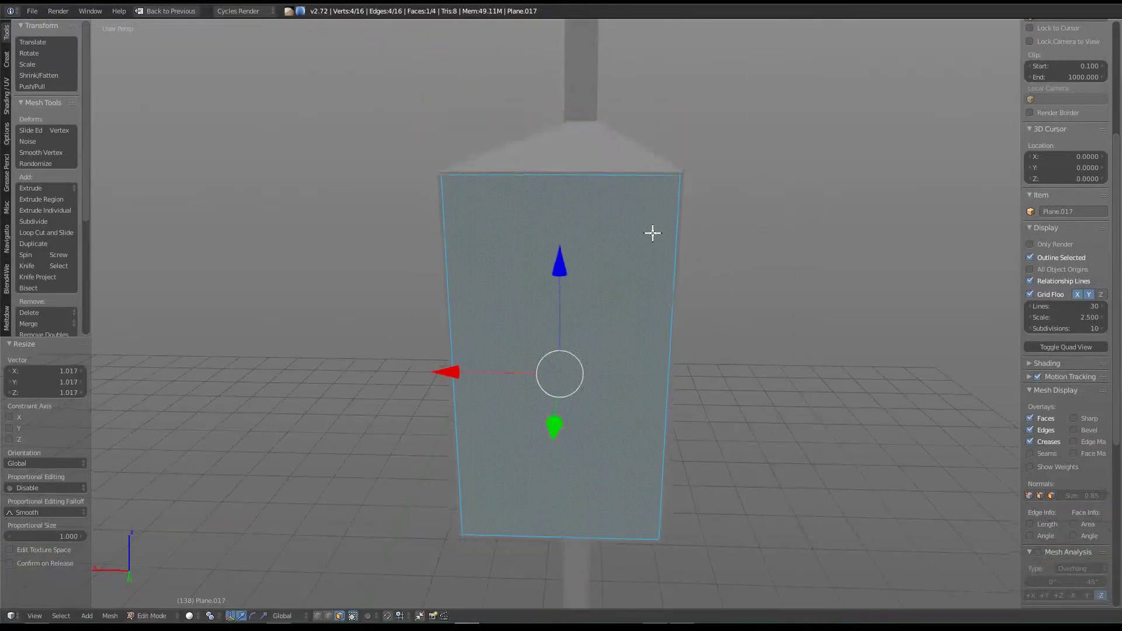
scroll(642, 246, down, 3)
scroll(608, 263, down, 4)
mouse_move(595, 216)
middle_down()
mouse_move(585, 163)
mouse_move(543, 197)
middle_up()
mouse_move(665, 166)
middle_down()
mouse_move(569, 176)
mouse_move(603, 248)
mouse_move(595, 216)
middle_up()
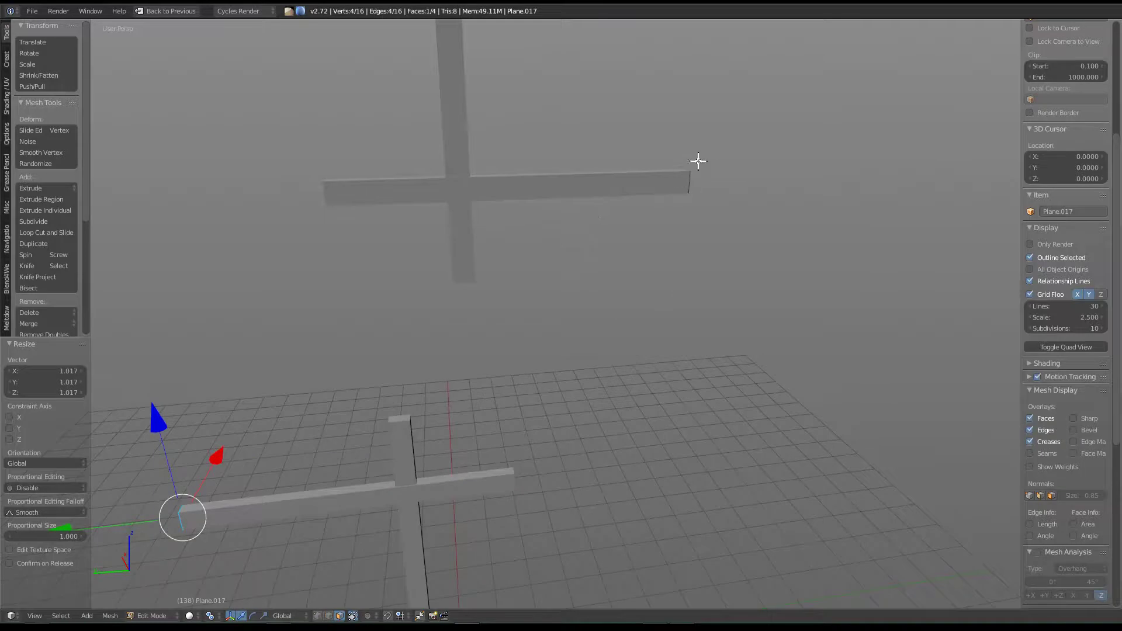
Step: Select the floating bar's end-cap face and slightly enlarge it
key(a)
key(n)
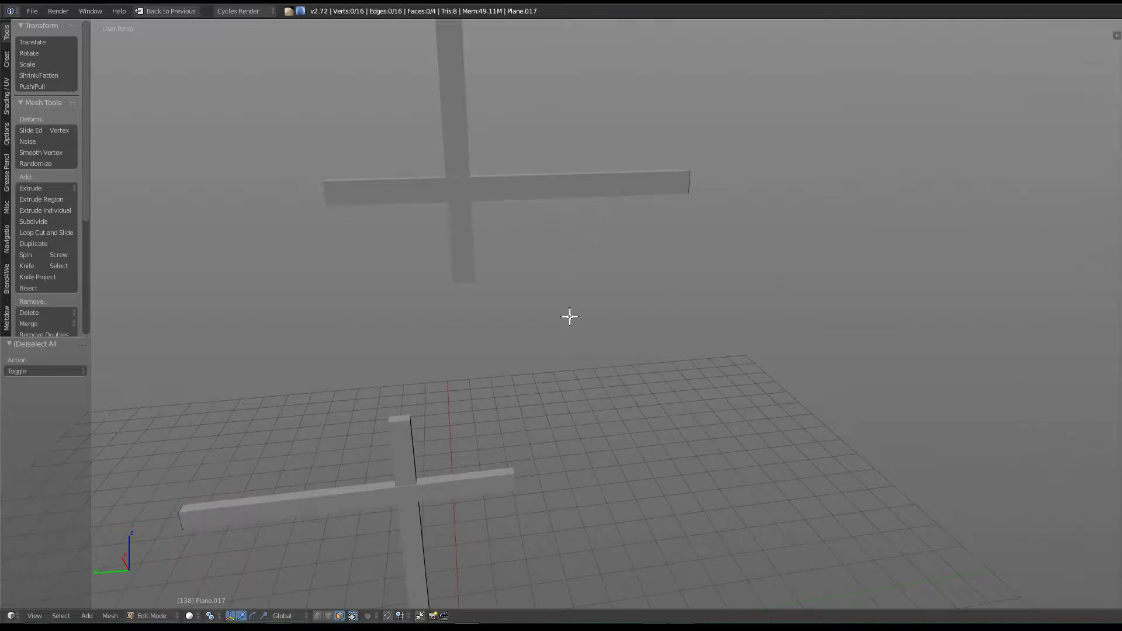
right_click(688, 183)
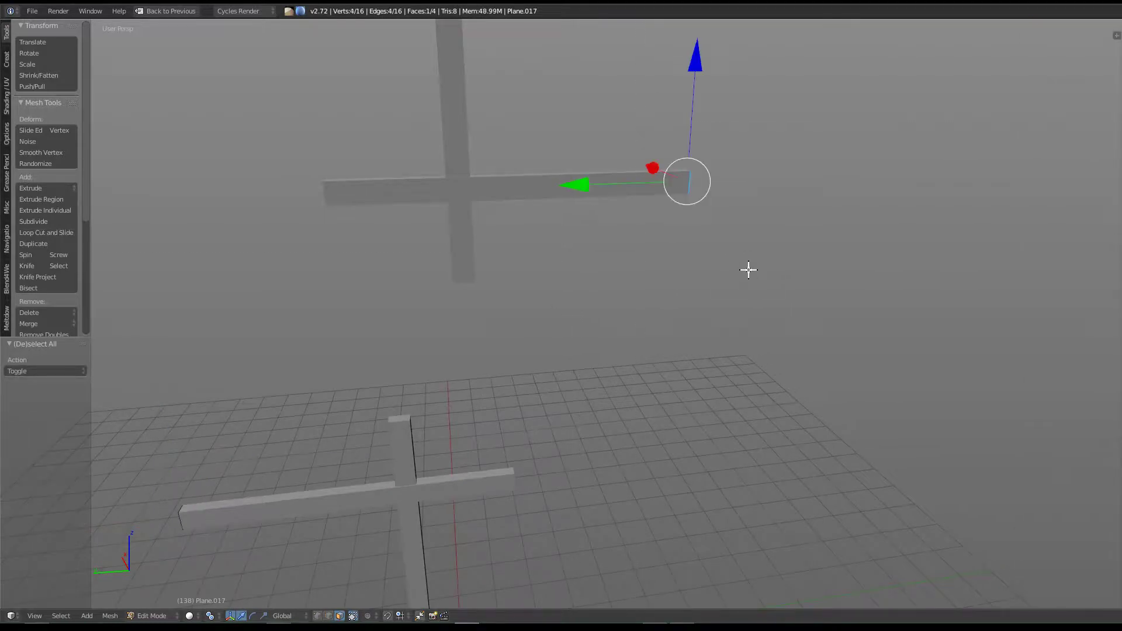
key(KP_Decimal)
mouse_move(727, 254)
middle_down()
mouse_move(704, 180)
mouse_move(619, 261)
mouse_move(566, 240)
mouse_move(545, 174)
mouse_move(501, 270)
mouse_move(500, 321)
middle_up()
key(s)
click(757, 175)
scroll(545, 173, down, 5)
Step: Nudge the pillar's top face along Y and narrow it along Y to 0.977
right_click(451, 181)
scroll(450, 181, up, 4)
scroll(488, 268, up, 3)
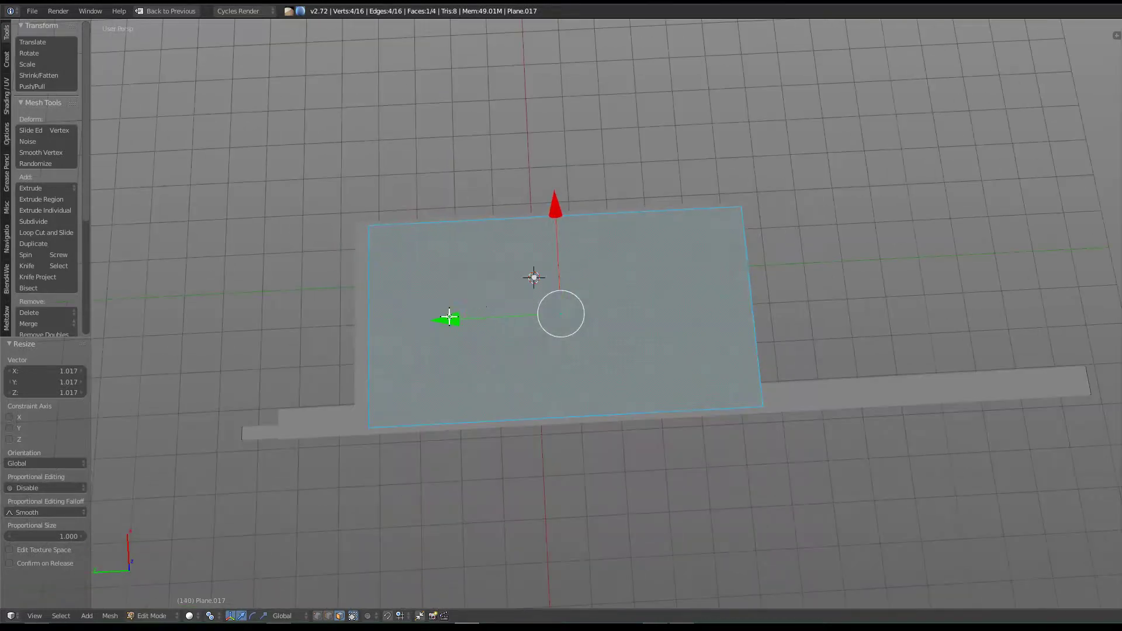
drag(449, 317, 407, 324)
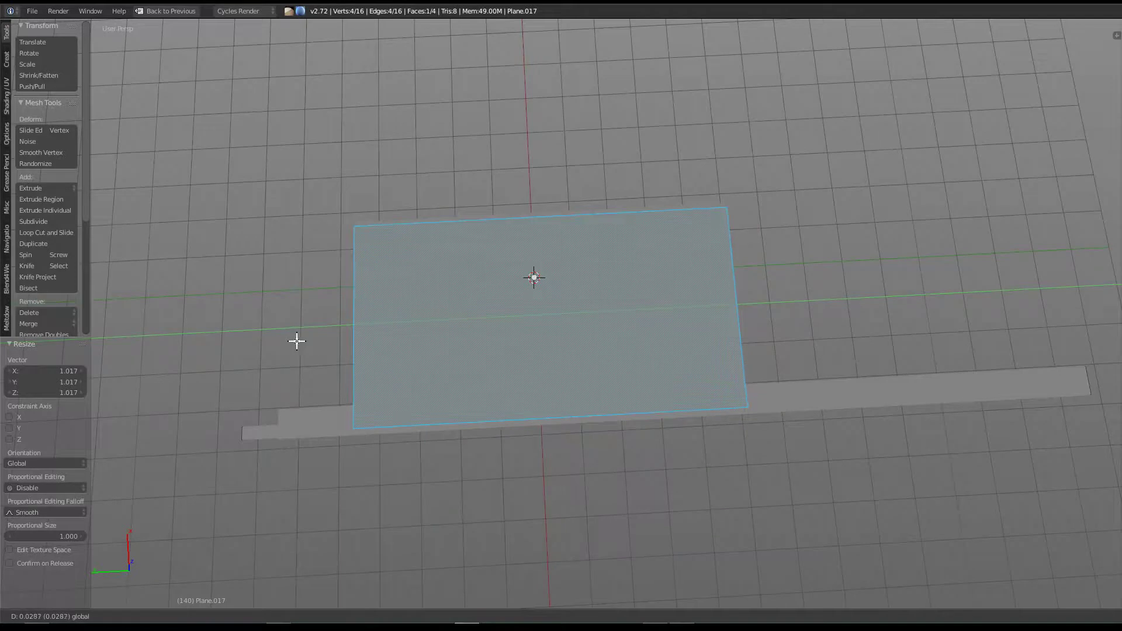
drag(293, 341, 293, 340)
mouse_move(460, 353)
middle_down()
mouse_move(591, 325)
mouse_move(563, 326)
middle_up()
key(s)
key(y)
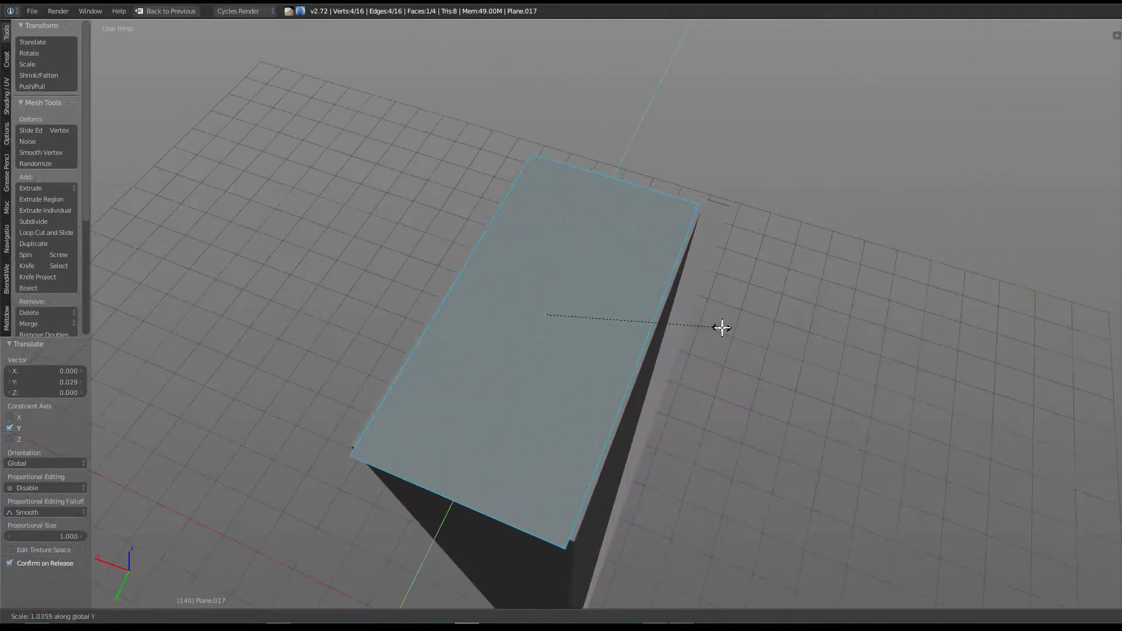
right_click(619, 332)
key(s)
right_click(730, 343)
key(ctrl+z)
Step: Extrude the pillar's bottom face down into a long post and adjust its height
mouse_move(666, 408)
middle_down()
mouse_move(543, 376)
mouse_move(601, 213)
mouse_move(633, 163)
mouse_move(664, 367)
mouse_move(659, 288)
mouse_move(651, 388)
mouse_move(658, 273)
mouse_move(633, 506)
middle_up()
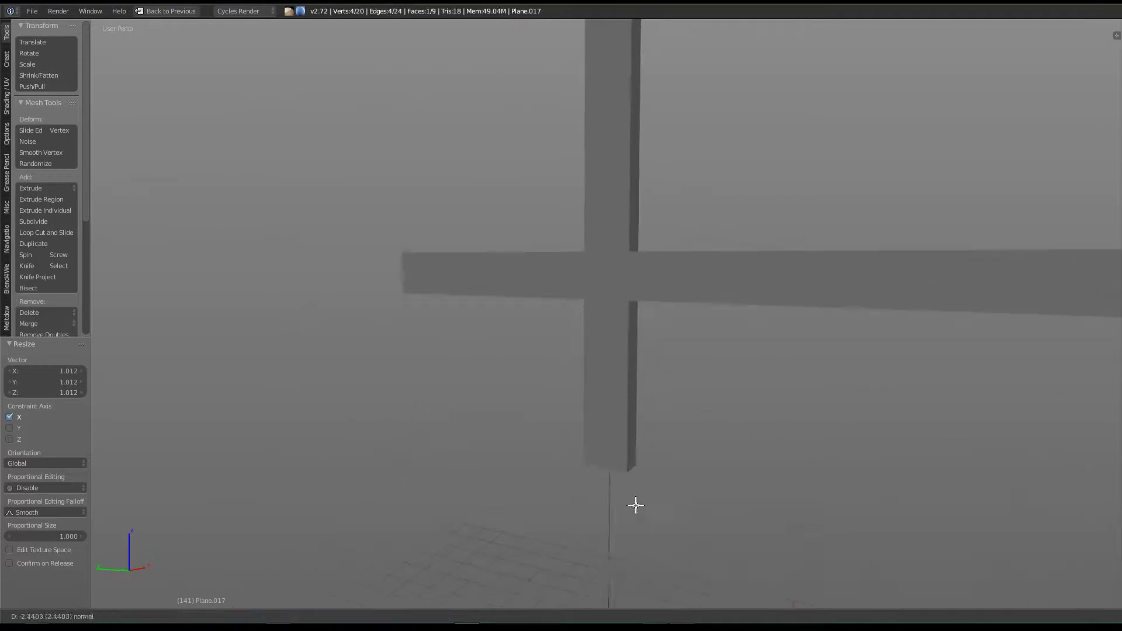
key(e)
click(576, 94)
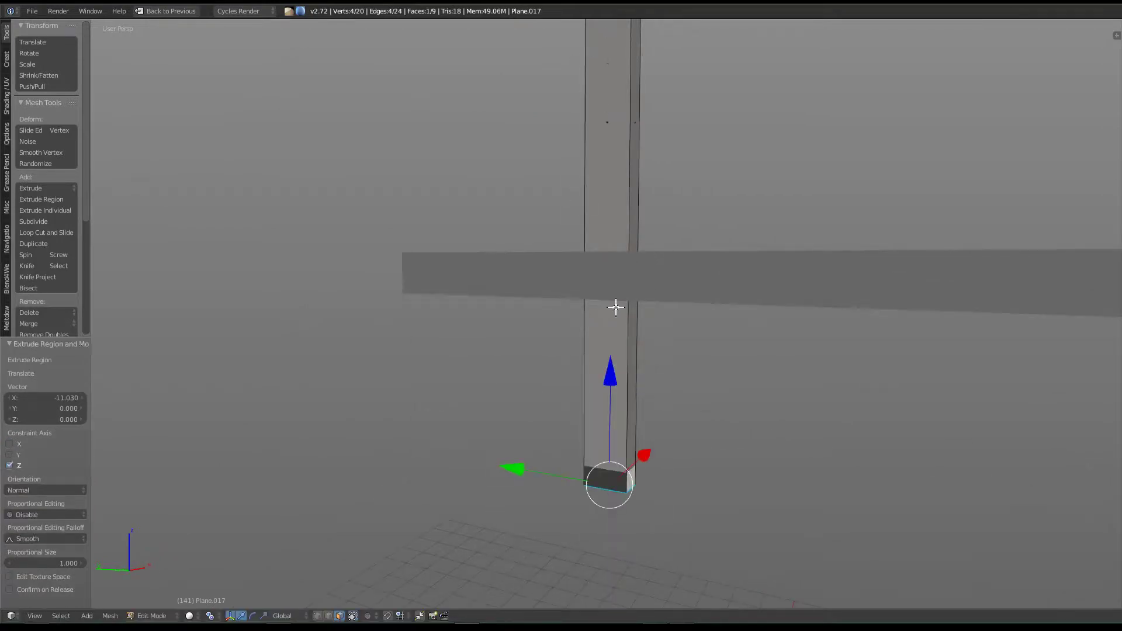
middle_drag(614, 308, 608, 365)
key(g)
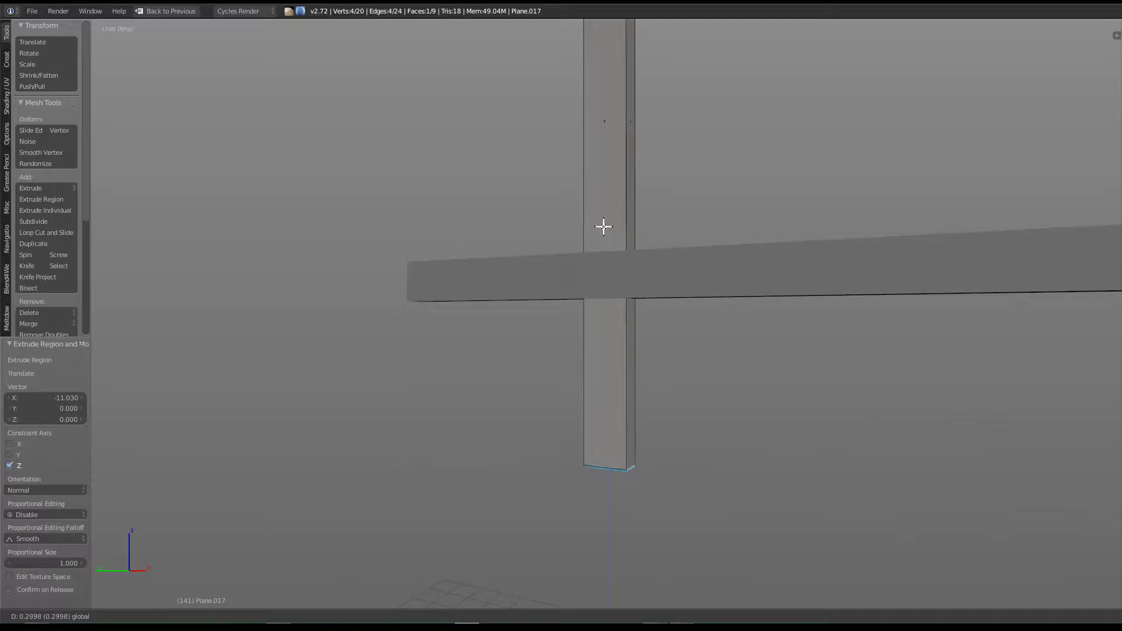
click(602, 221)
Step: Box-select the beam's right end face, extrude it, and slide it along the beam
mouse_move(819, 271)
middle_down()
mouse_move(544, 252)
mouse_move(657, 238)
middle_up()
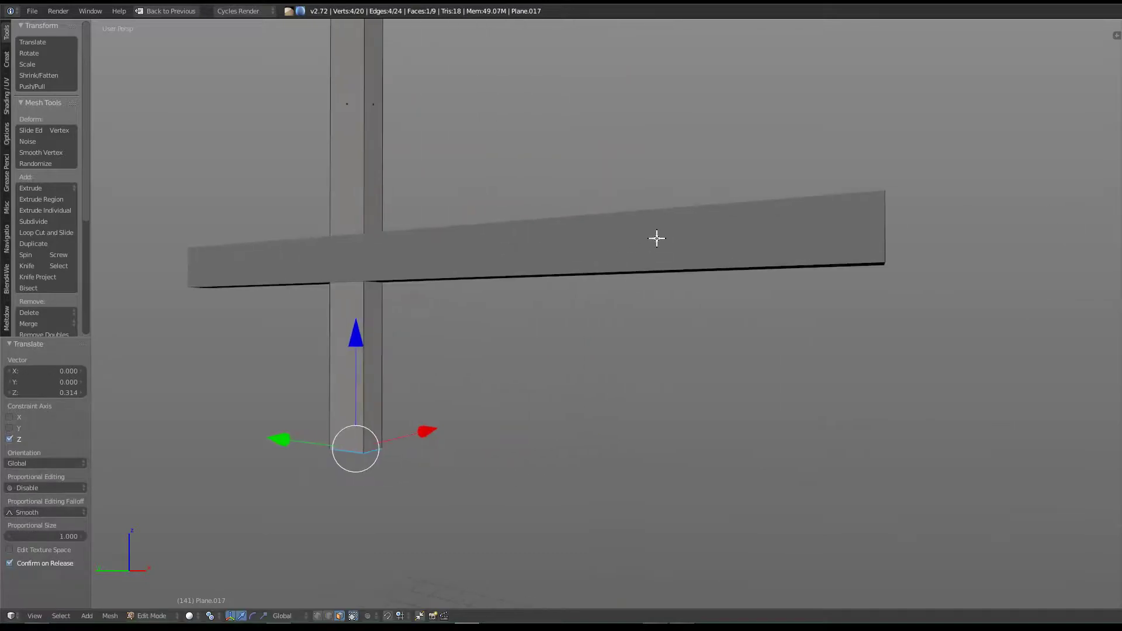
key(a)
key(b)
drag(748, 187, 981, 357)
middle_drag(721, 227, 643, 225)
key(e)
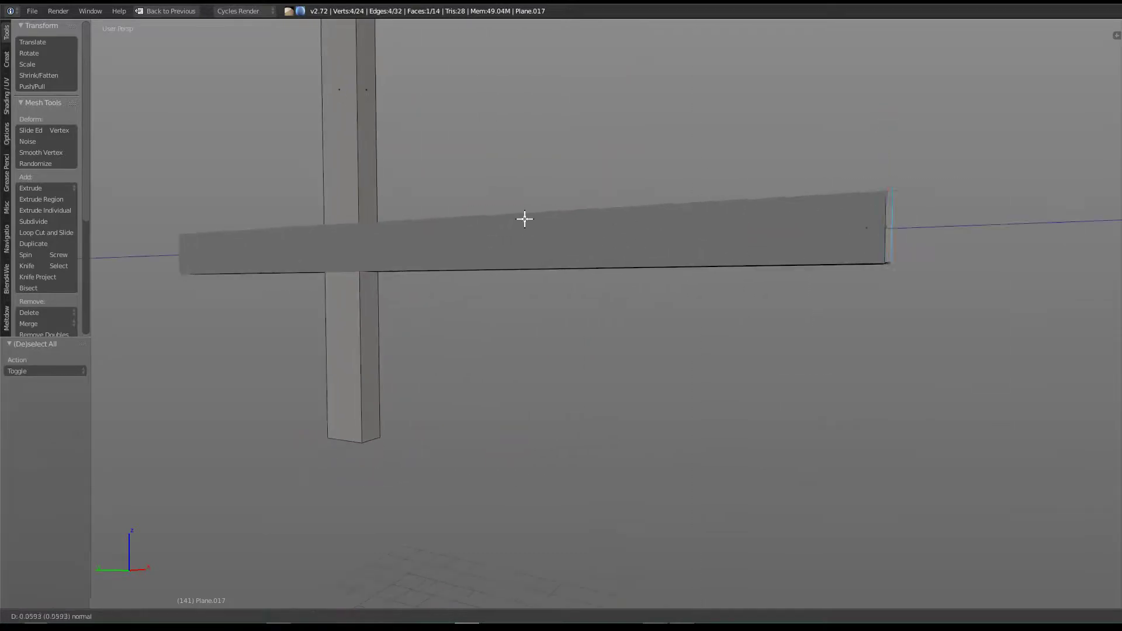
click(150, 296)
mouse_move(723, 236)
mouse_down()
mouse_move(458, 232)
mouse_move(82, 250)
mouse_up()
key(KP_Decimal)
mouse_move(465, 313)
mouse_down()
mouse_move(209, 327)
mouse_move(350, 348)
mouse_up()
Step: Clear the selection and select the post's end face on the cross's underside
scroll(621, 431, down, 3)
key(a)
scroll(654, 461, down, 3)
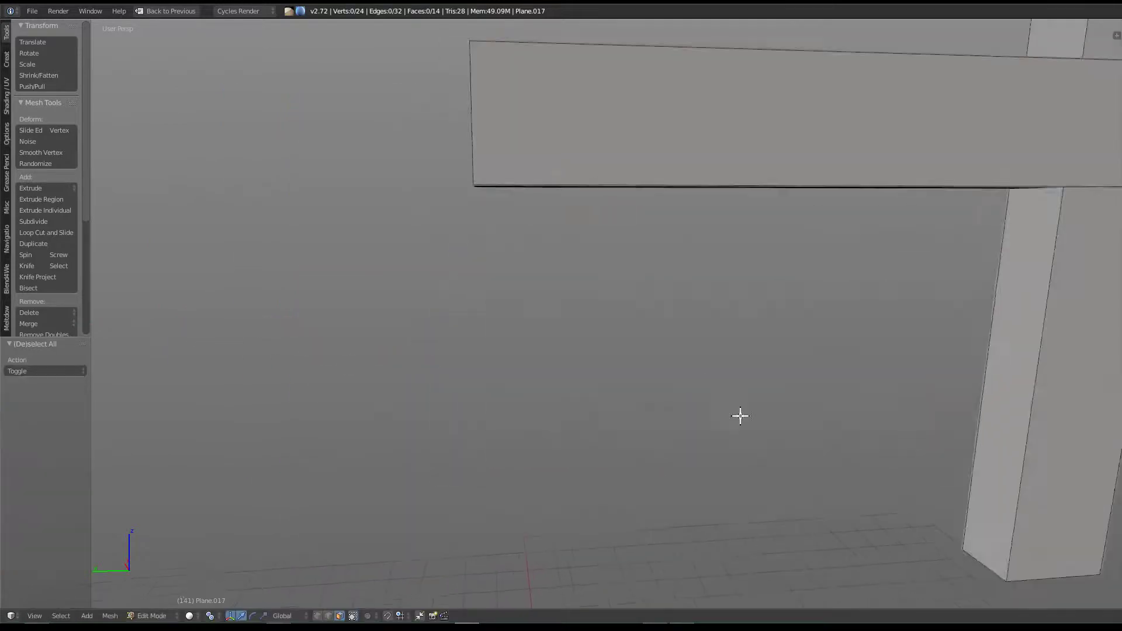
scroll(716, 318, down, 4)
scroll(724, 430, down, 2)
shift+middle_drag(723, 430, 659, 355)
scroll(642, 503, up, 3)
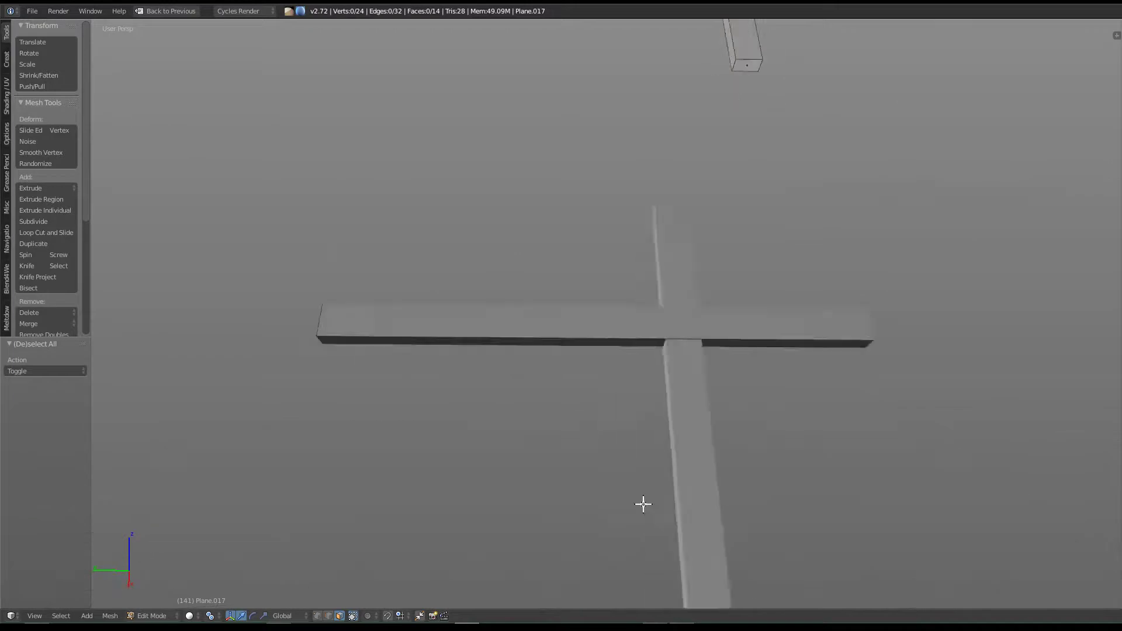
middle_drag(643, 503, 617, 443)
right_click(628, 516)
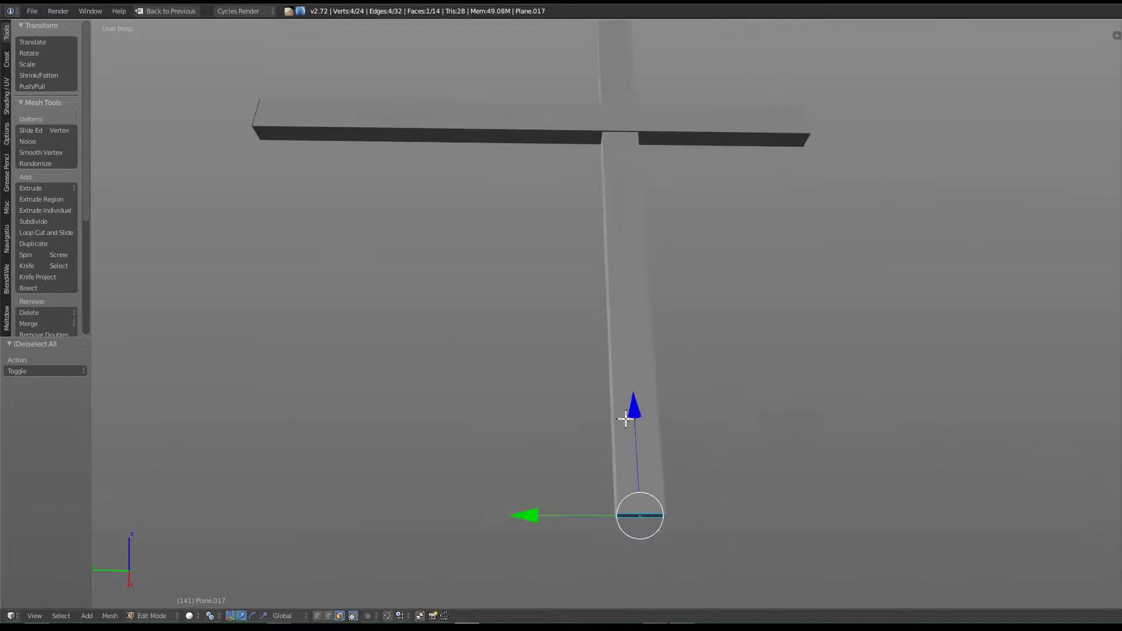
middle_drag(631, 514, 658, 380)
Step: Try extruding and moving the post's end face along Z, then cancel and undo
key(e)
key(Escape)
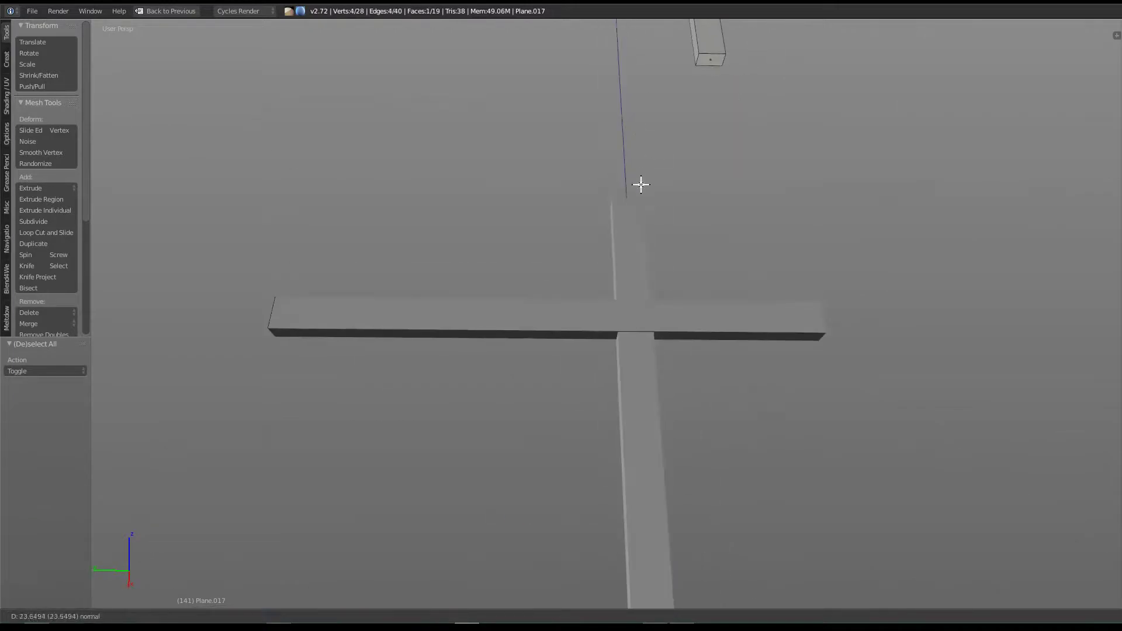
middle_drag(609, 382, 609, 352)
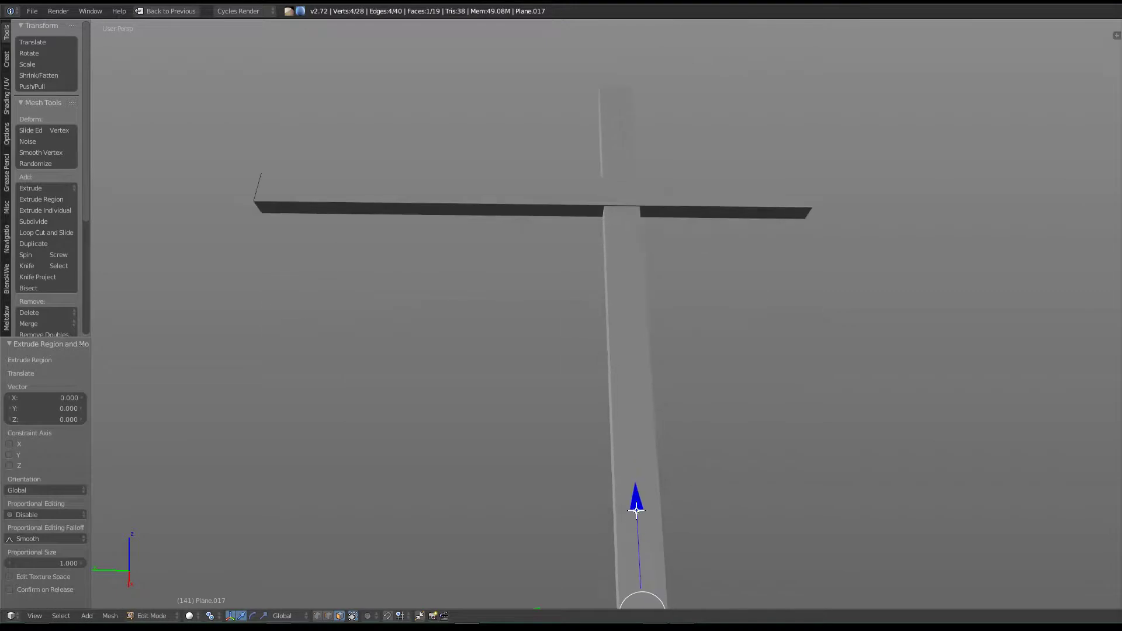
shift+middle_drag(636, 510, 611, 391)
key(g)
key(z)
key(Escape)
key(g)
key(z)
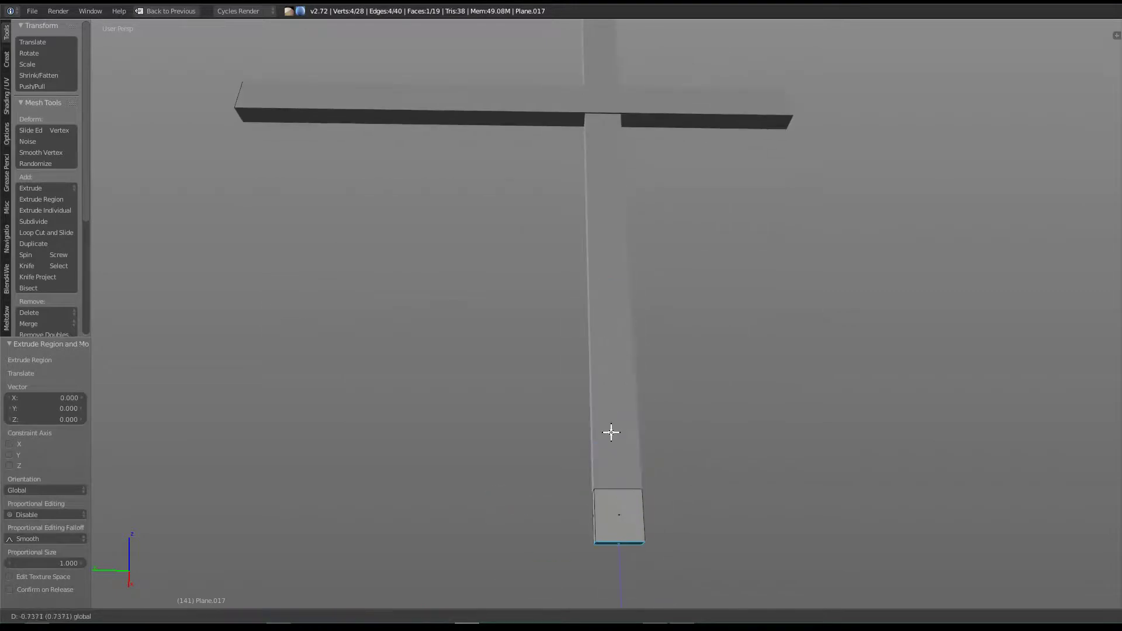
key(Escape)
key(ctrl+space)
key(ctrl+z)
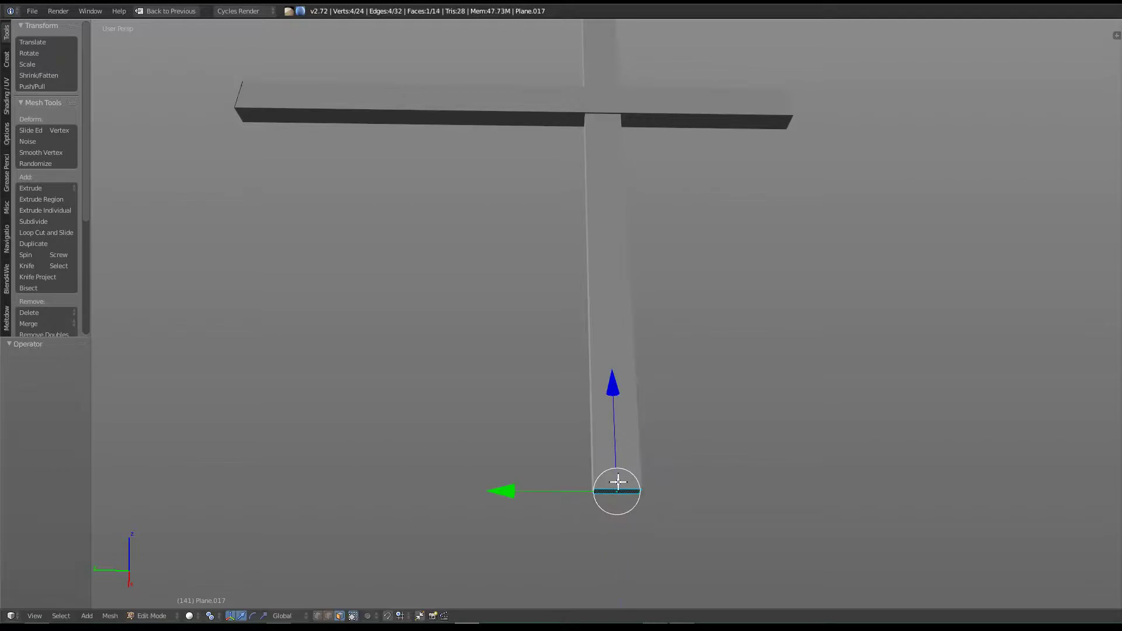
Step: Extrude the post's end face and raise the new top face higher
key(e)
click(623, 309)
mouse_move(624, 307)
middle_down()
mouse_move(570, 355)
mouse_move(576, 220)
mouse_move(646, 370)
middle_up()
key(g)
click(611, 113)
mouse_move(611, 113)
middle_down()
mouse_move(625, 213)
mouse_move(594, 295)
middle_up()
drag(611, 279, 621, 103)
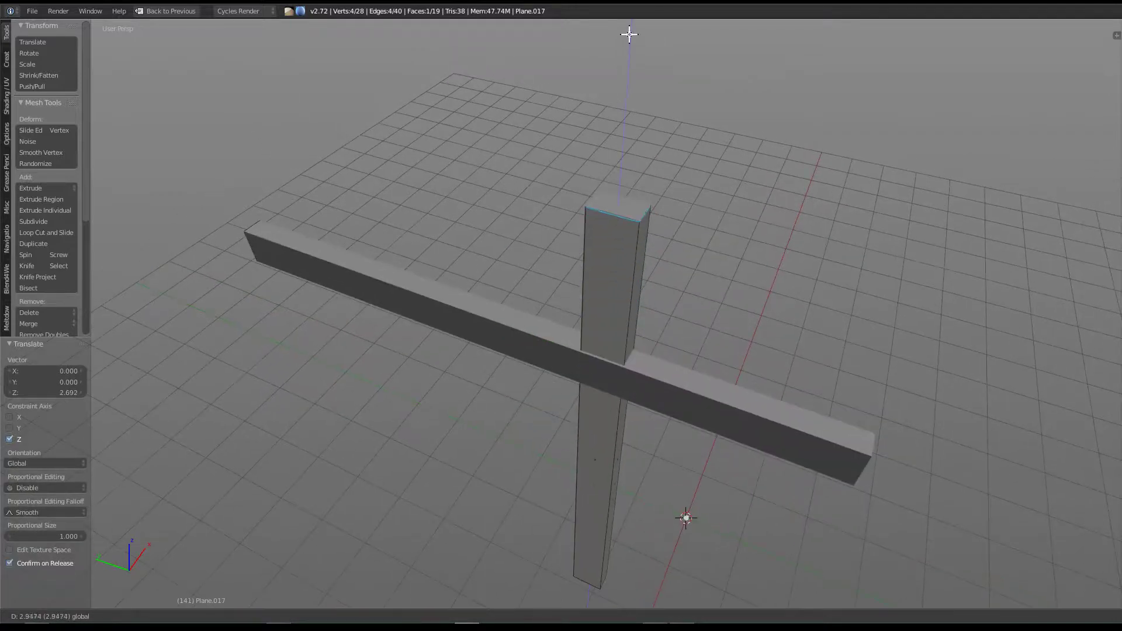
drag(629, 28, 629, 29)
middle_drag(734, 476, 861, 528)
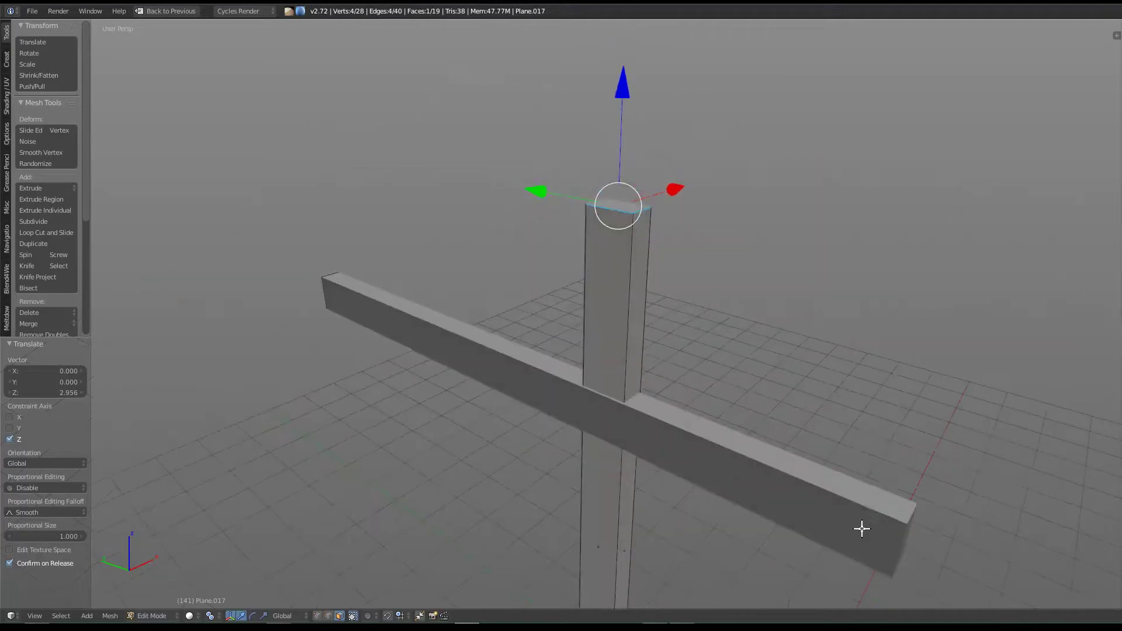
Step: Extrude the beam's end face and move it along Y to stretch the beam
right_click(329, 289)
key(e)
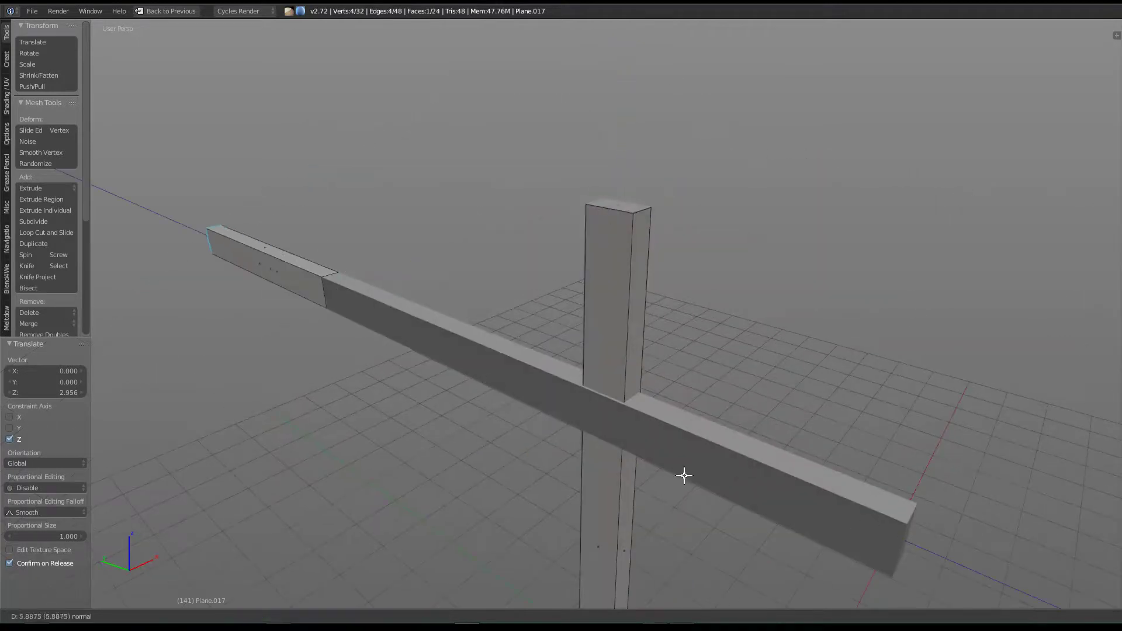
click(126, 324)
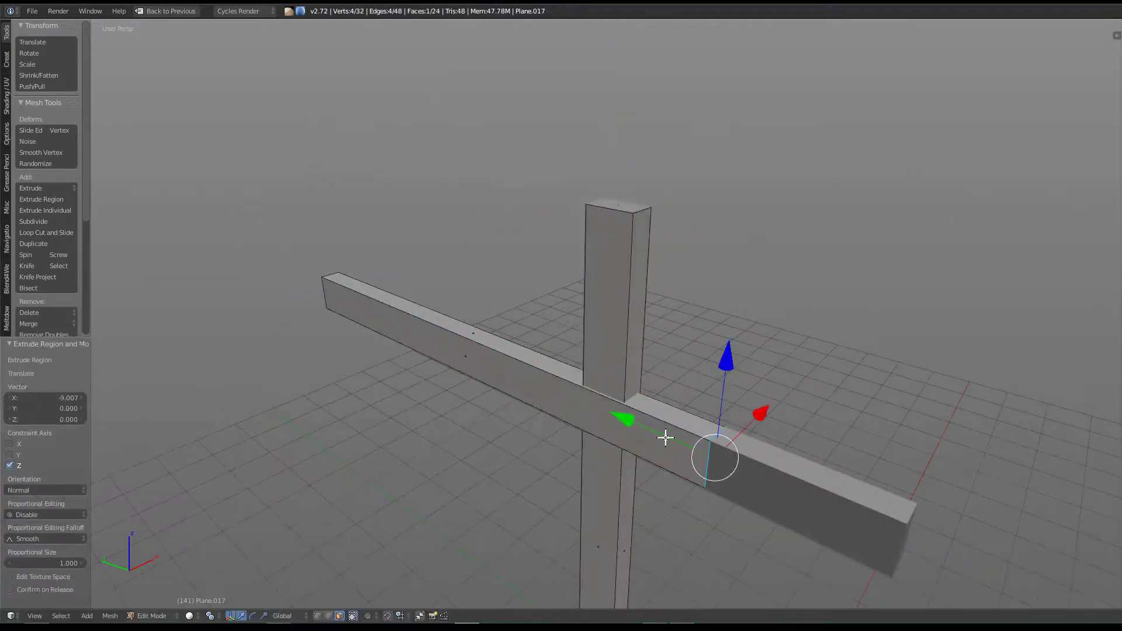
key(g)
key(y)
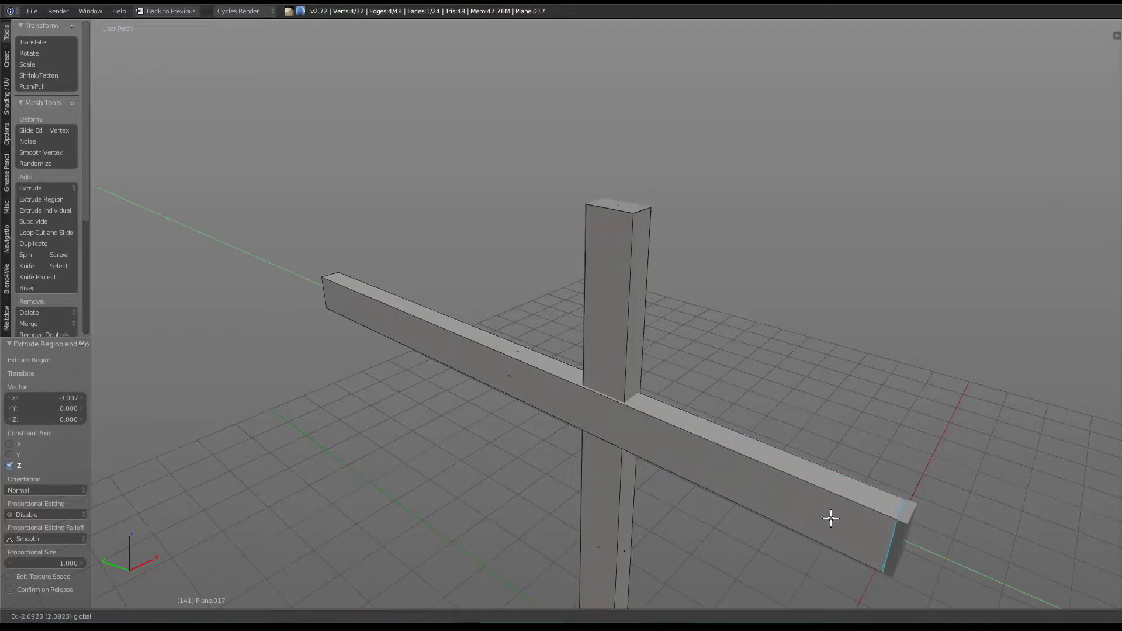
click(915, 568)
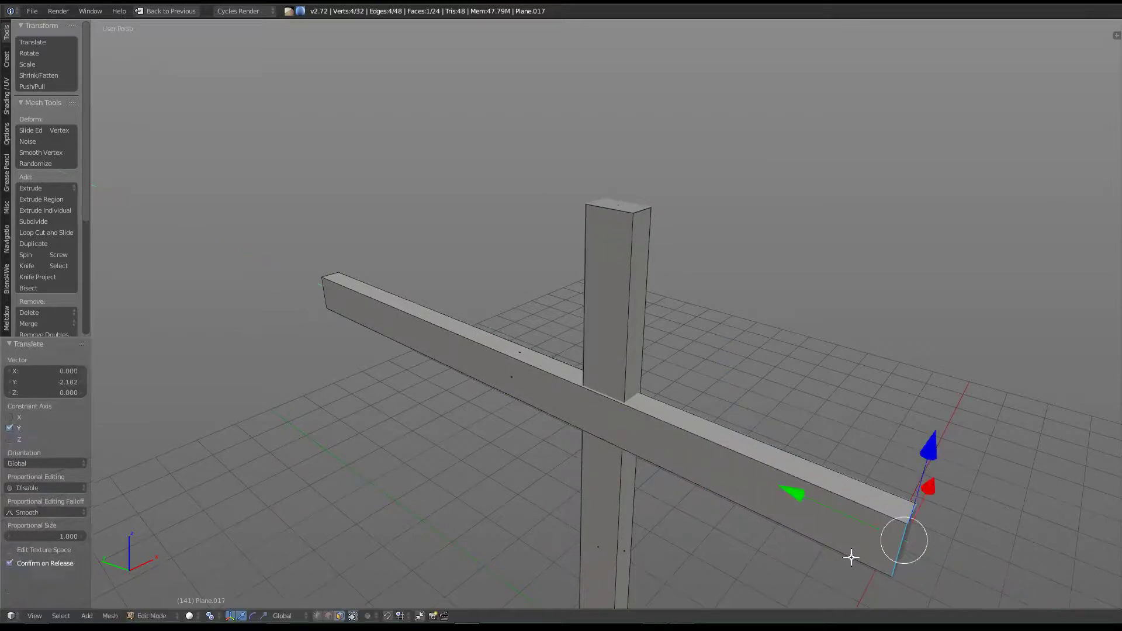
Step: Delete the leftover object, then select all faces of the lower cross for face operations
key(Tab)
key(Delete)
scroll(722, 454, down, 3)
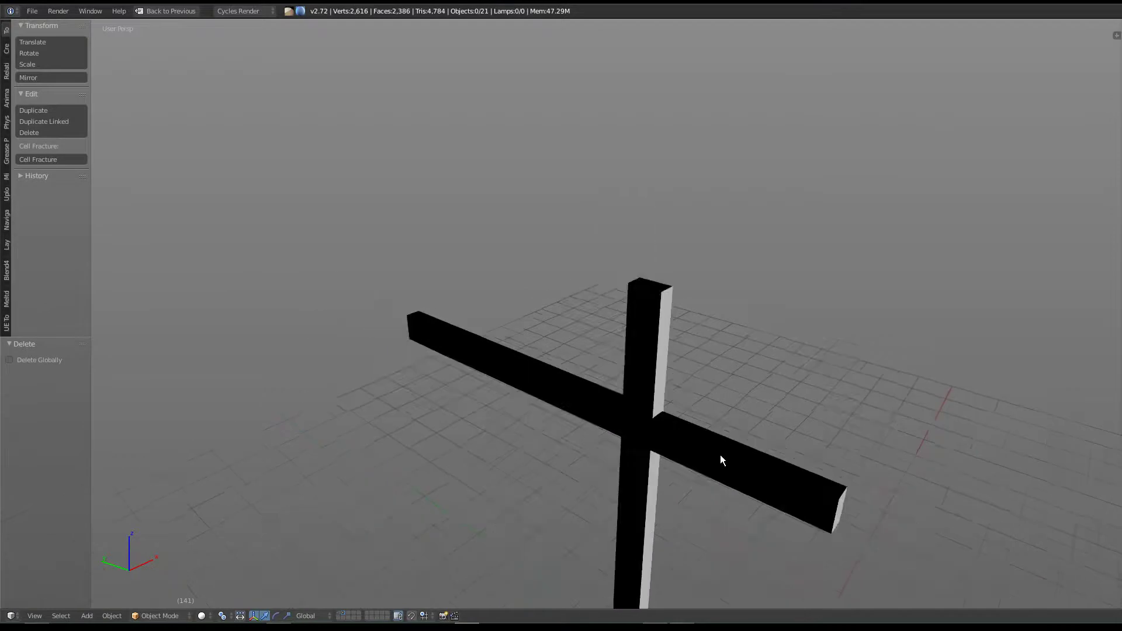
scroll(719, 455, down, 4)
right_click(705, 445)
key(Tab)
scroll(724, 409, up, 3)
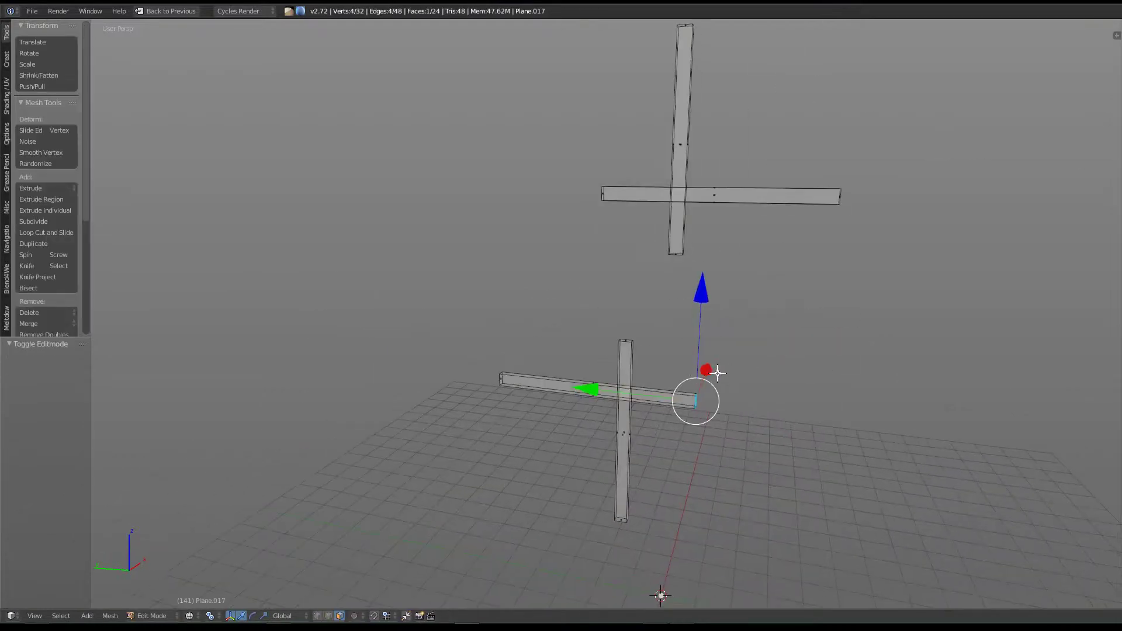
key(a)
key(a)
key(ctrl+f)
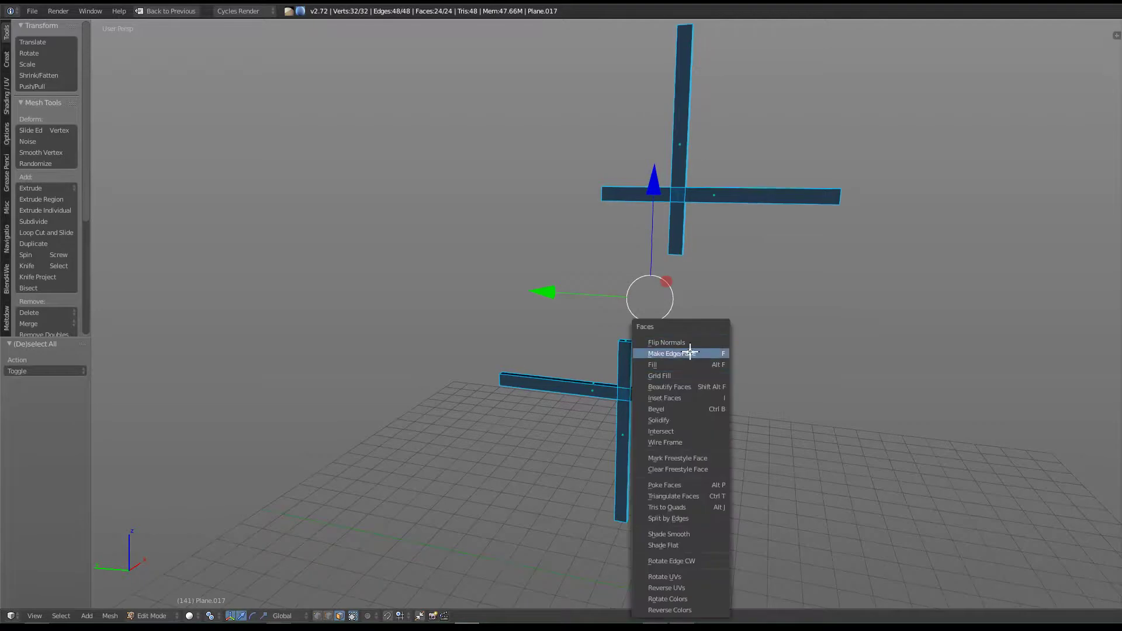
Step: Flip the cross inlay's normals and inspect it from several angles
click(690, 342)
middle_drag(551, 383, 606, 393)
scroll(629, 419, up, 2)
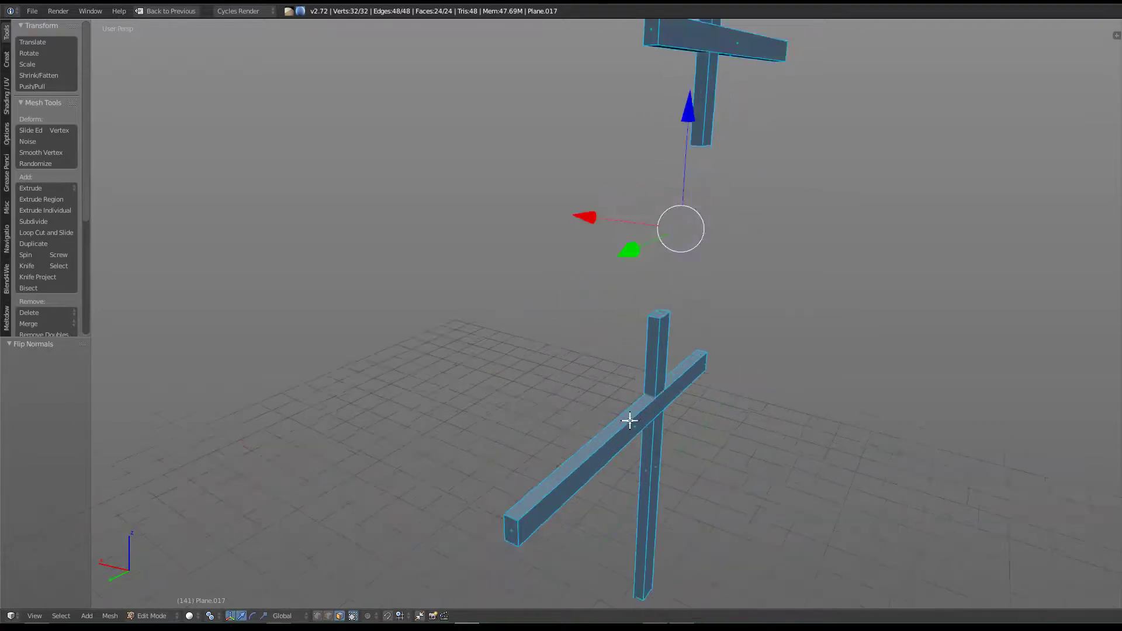
scroll(629, 419, up, 2)
scroll(664, 418, up, 2)
scroll(601, 467, down, 4)
scroll(625, 526, down, 2)
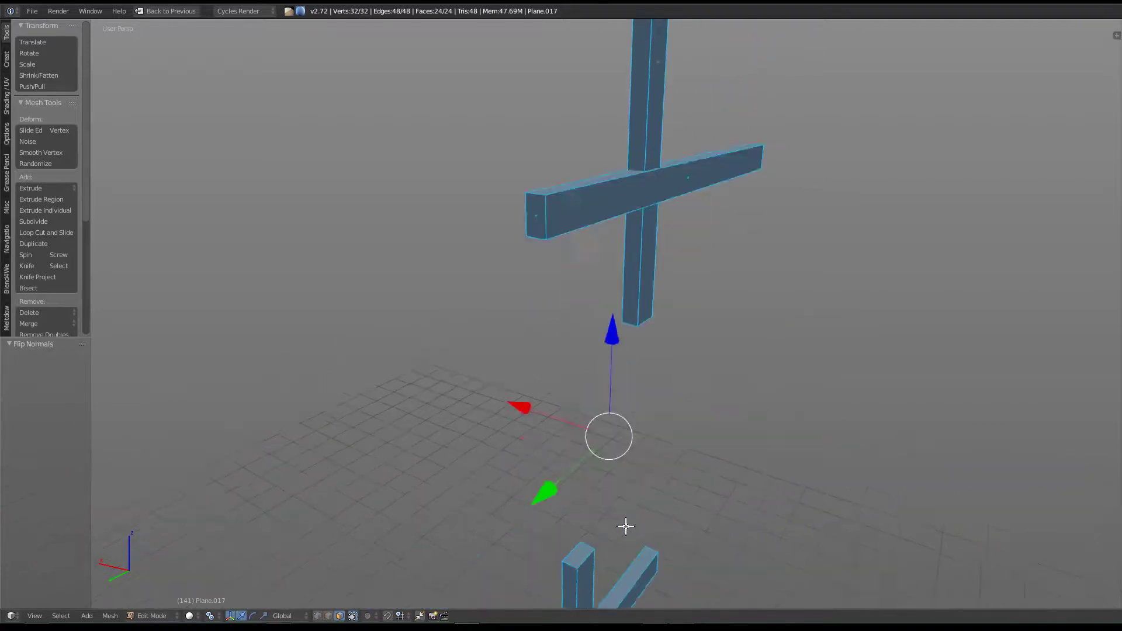
scroll(661, 200, up, 2)
scroll(659, 251, up, 2)
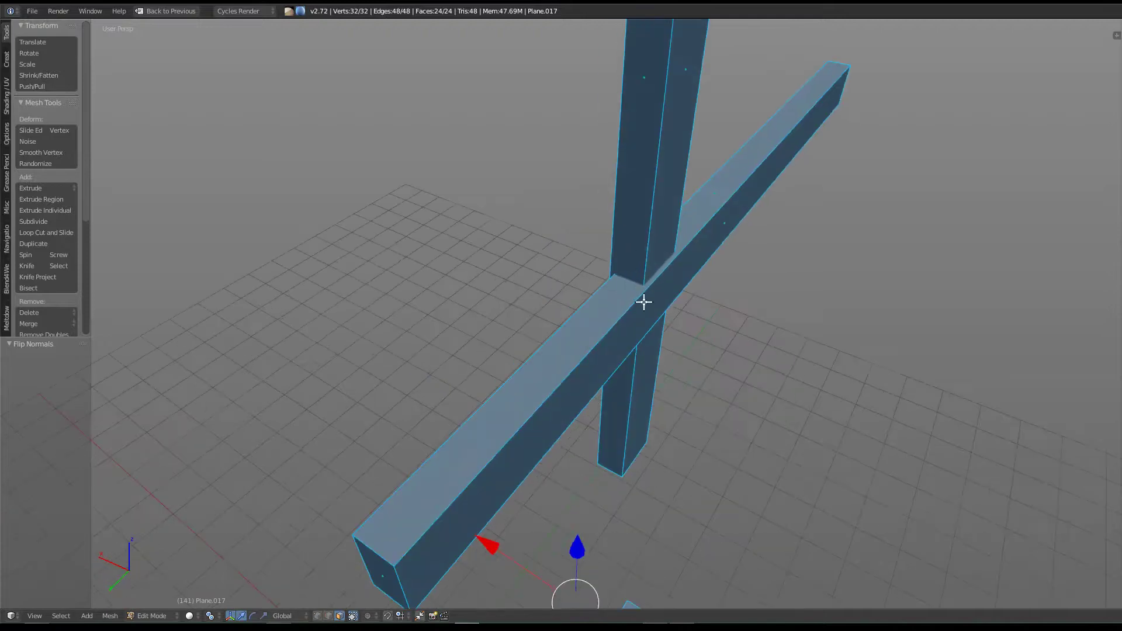
scroll(643, 301, down, 2)
middle_drag(602, 336, 484, 408)
scroll(637, 375, up, 2)
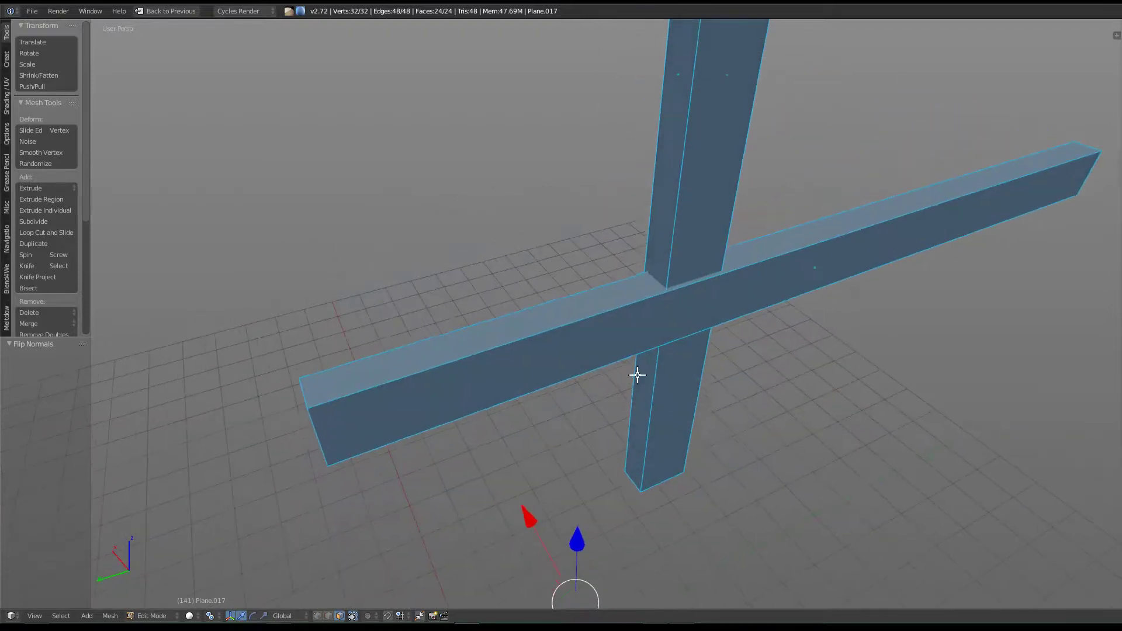
scroll(692, 423, down, 3)
scroll(687, 340, up, 2)
scroll(706, 359, up, 3)
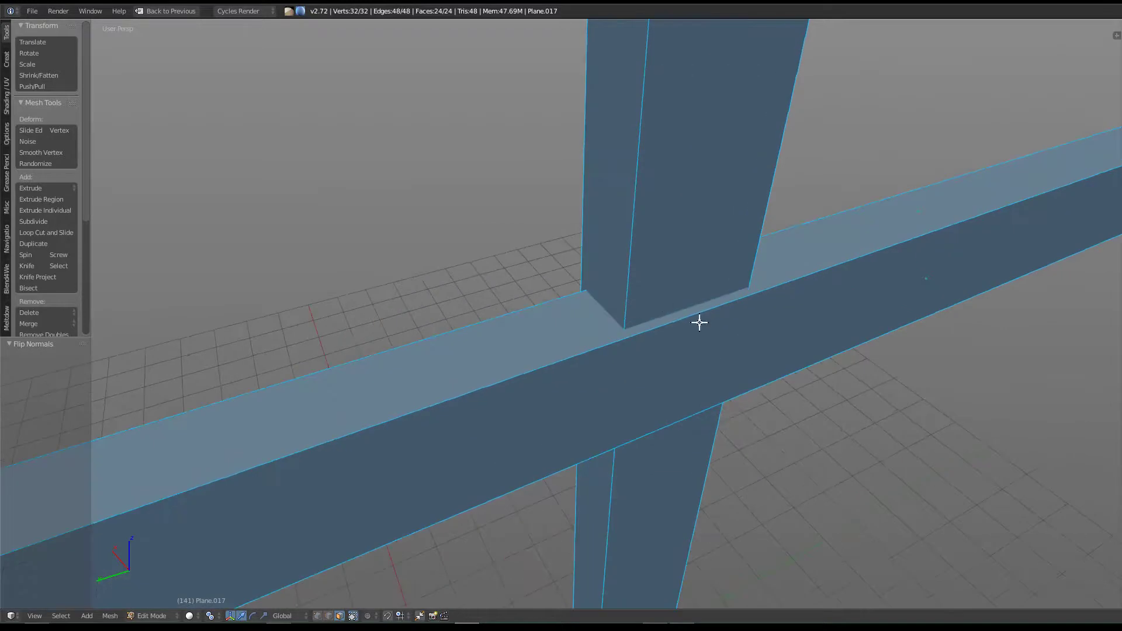
scroll(687, 315, down, 2)
scroll(691, 388, down, 3)
middle_drag(676, 373, 501, 370)
Step: Delete the four beam end faces of the cross, leaving open tube ends
right_click(507, 355)
mouse_move(638, 478)
middle_down()
mouse_move(774, 538)
mouse_move(691, 463)
middle_up()
shift+right_click(682, 539)
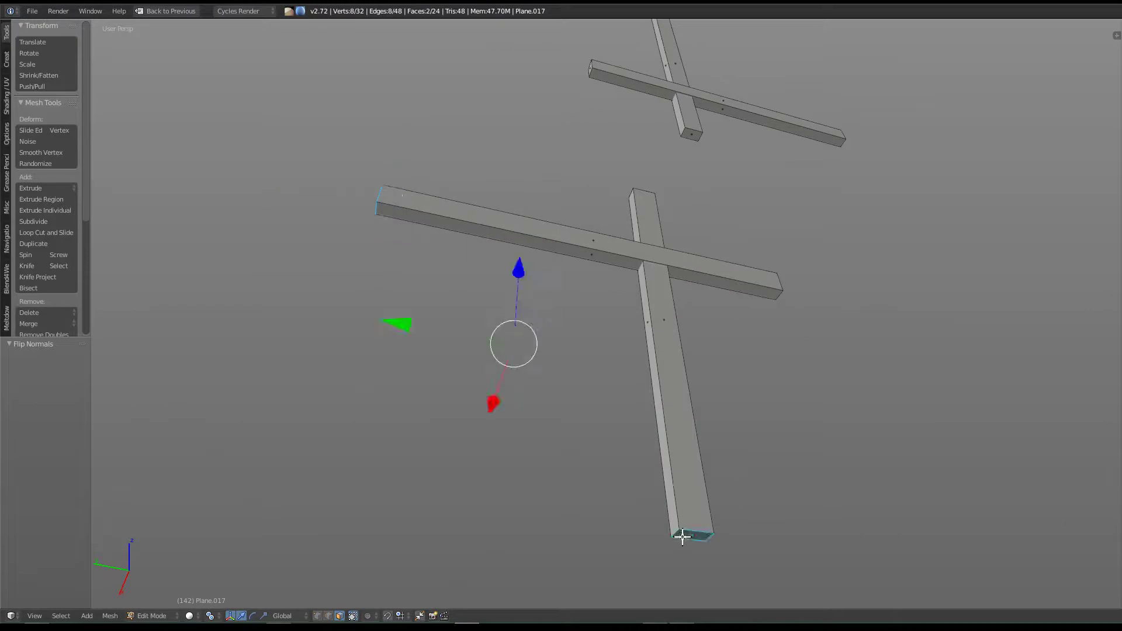
mouse_move(774, 391)
middle_down()
mouse_move(731, 421)
mouse_move(765, 284)
mouse_move(704, 323)
middle_up()
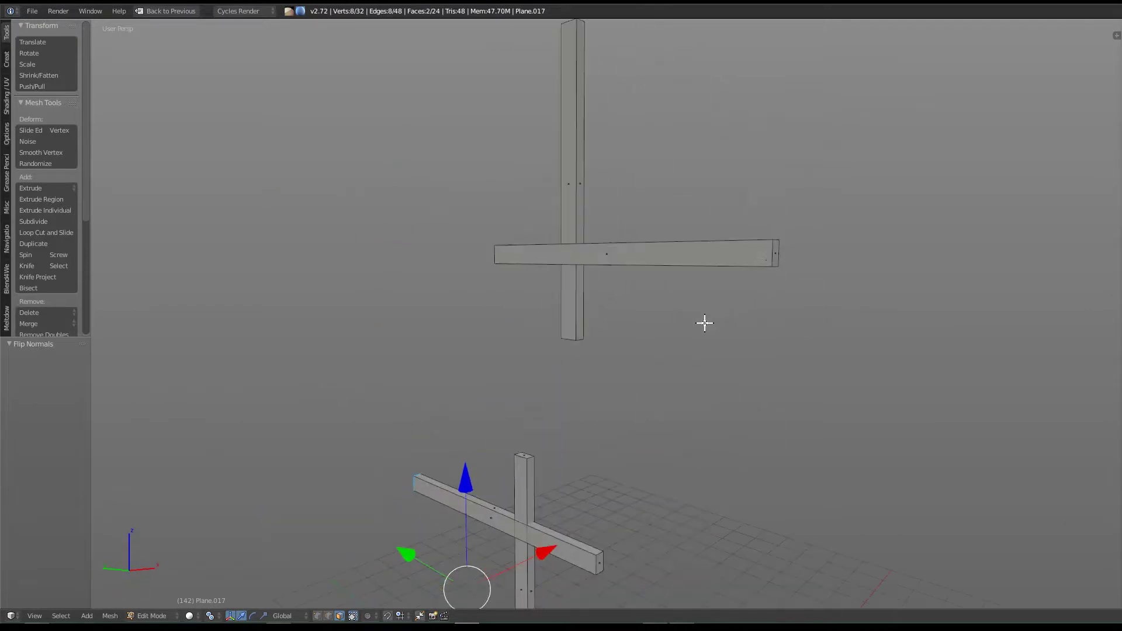
shift+right_click(774, 257)
mouse_move(658, 230)
middle_down()
mouse_move(679, 298)
mouse_move(648, 358)
mouse_move(664, 378)
middle_up()
shift+right_click(676, 395)
mouse_move(729, 465)
middle_down()
mouse_move(752, 435)
mouse_move(759, 303)
middle_up()
key(w)
click(706, 326)
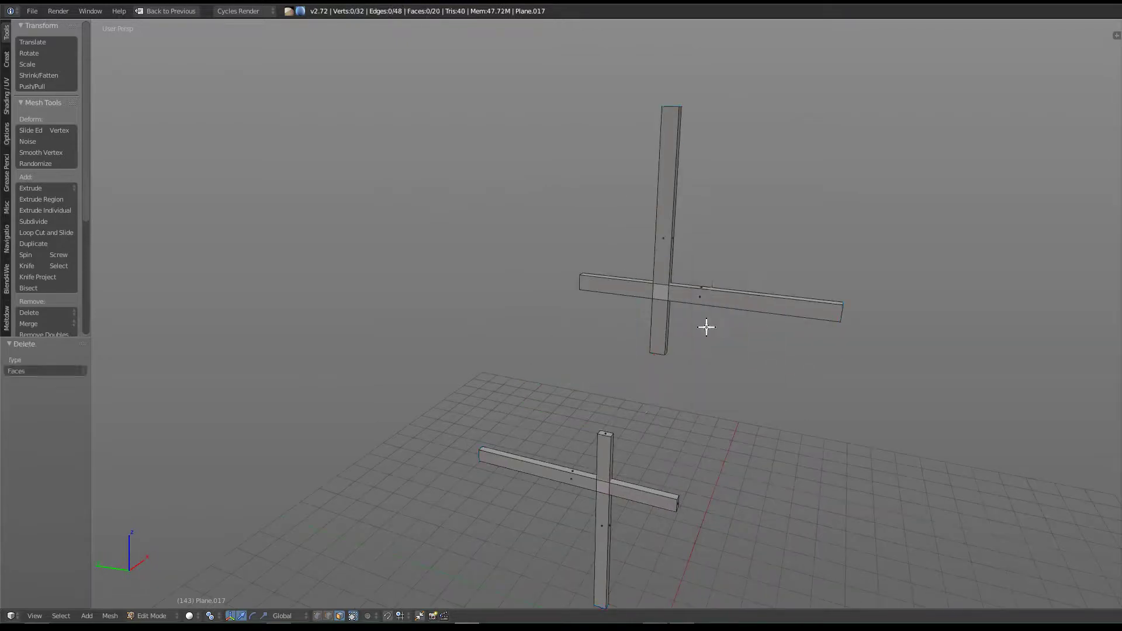
key(Tab)
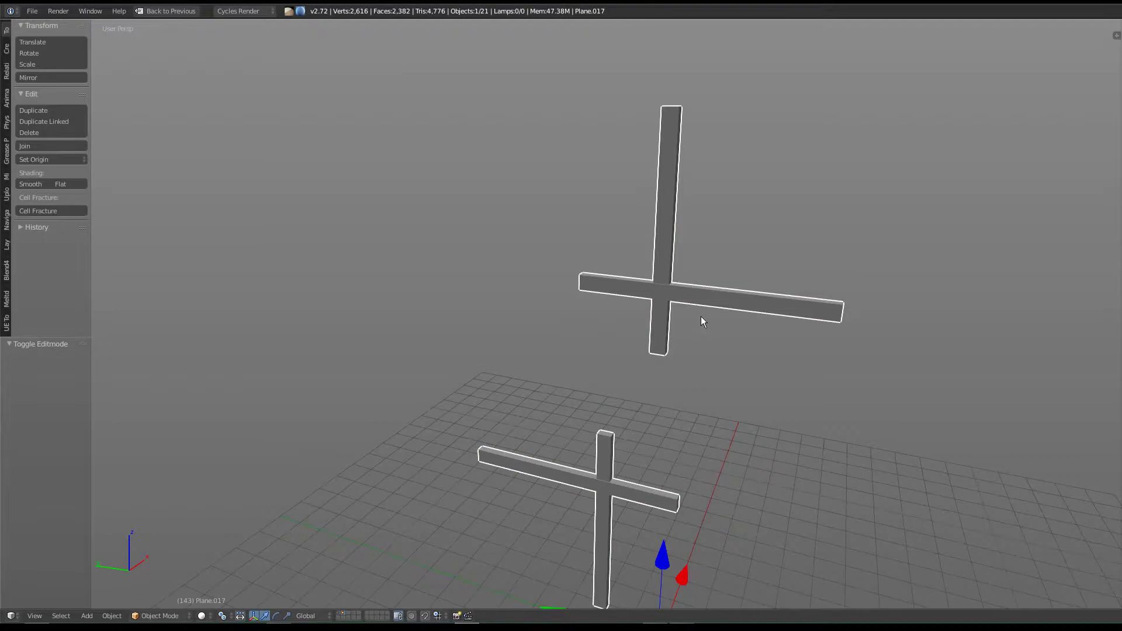
Step: Duplicate the cross inlay into copies rotated 90° about Z for the side panels
key(shift+d)
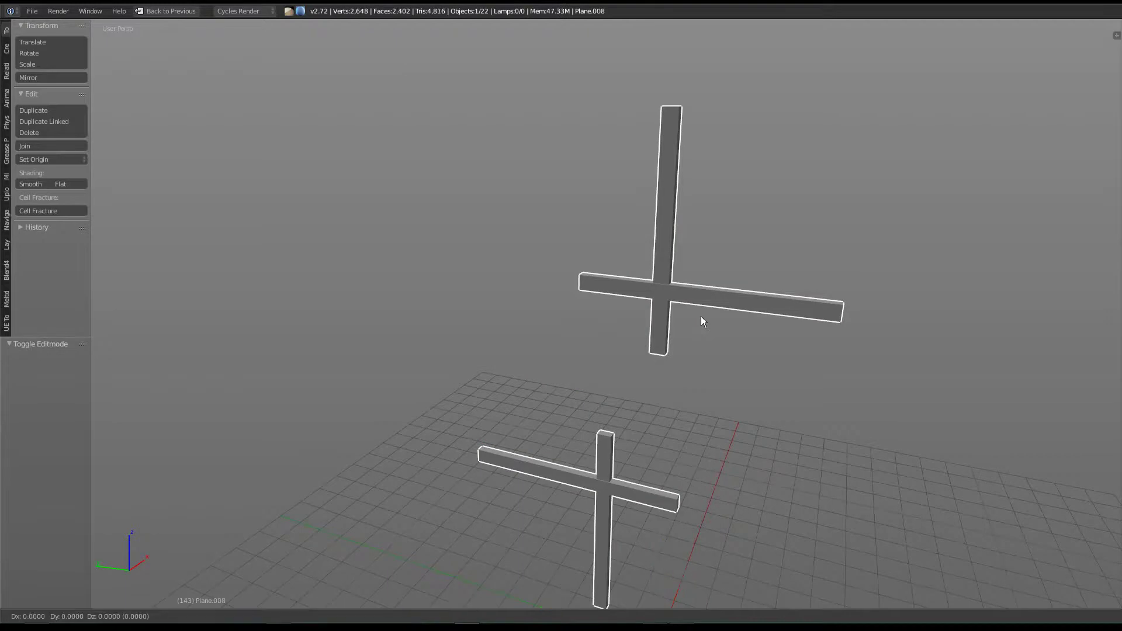
text(rz9)
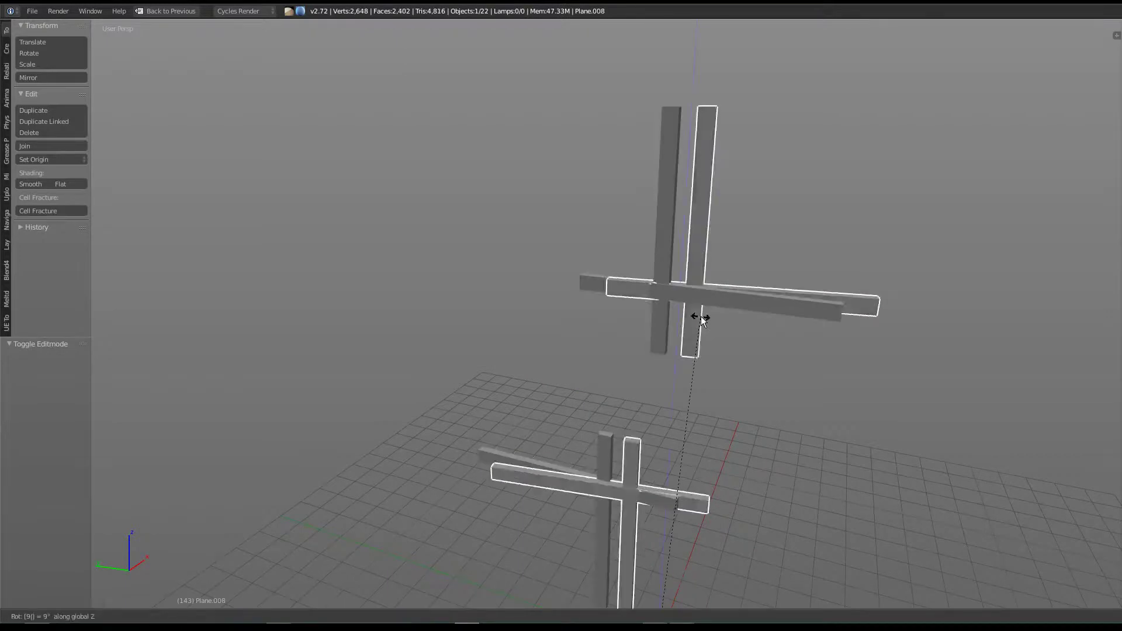
text(0)
key(Return)
text(r)
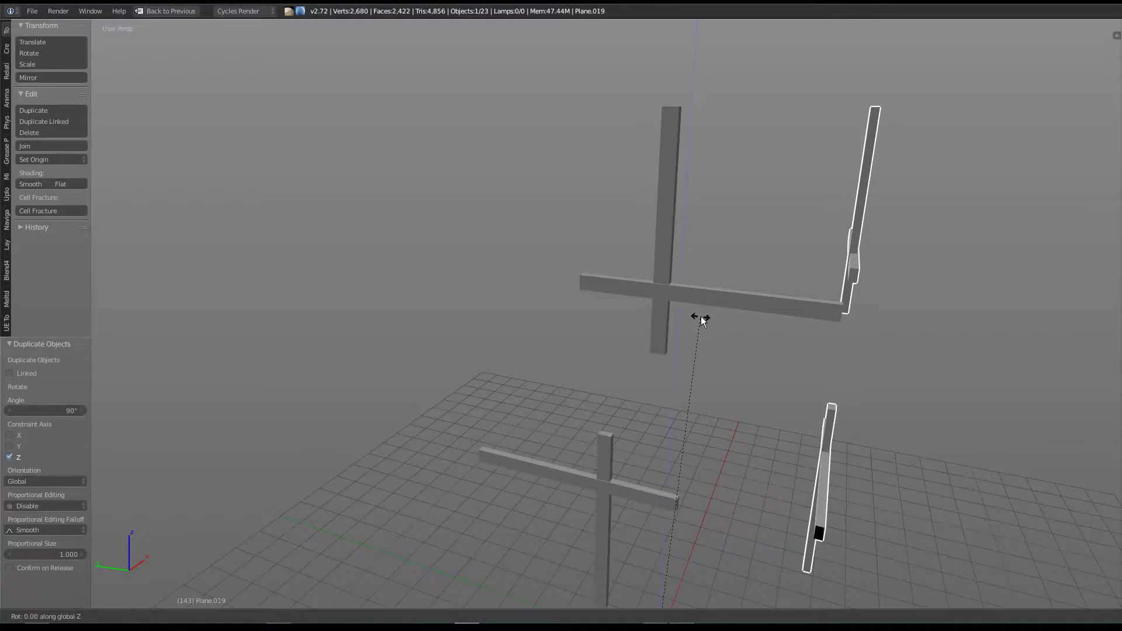
text(z90)
key(Return)
key(shift+r)
Step: Unhide all scaffold objects and delete the leftover cross Plane.001
key(alt+h)
mouse_move(700, 317)
middle_down()
mouse_move(567, 377)
mouse_move(646, 359)
mouse_move(557, 250)
middle_up()
click(557, 250)
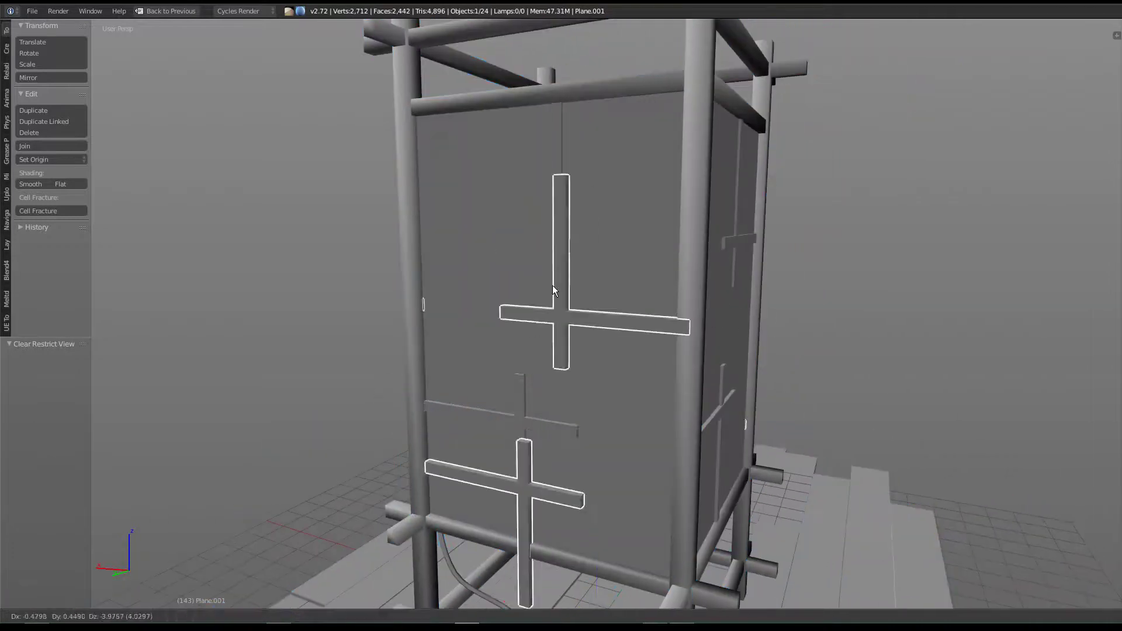
key(Tab)
key(Tab)
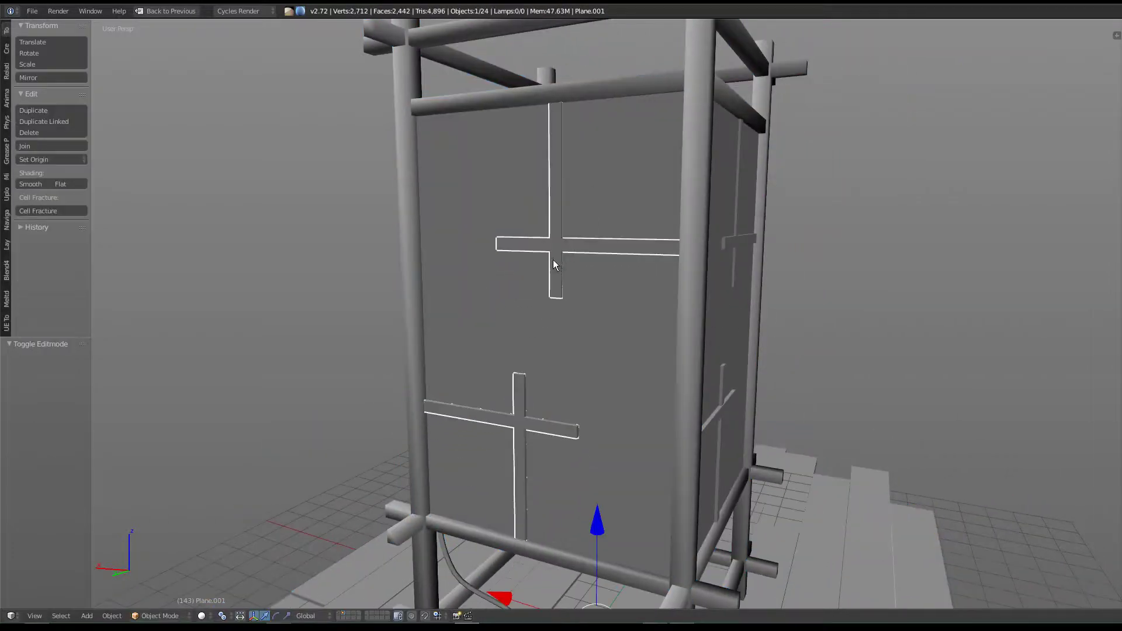
key(x)
click(552, 260)
mouse_move(519, 321)
middle_down()
mouse_move(620, 401)
mouse_move(577, 189)
middle_up()
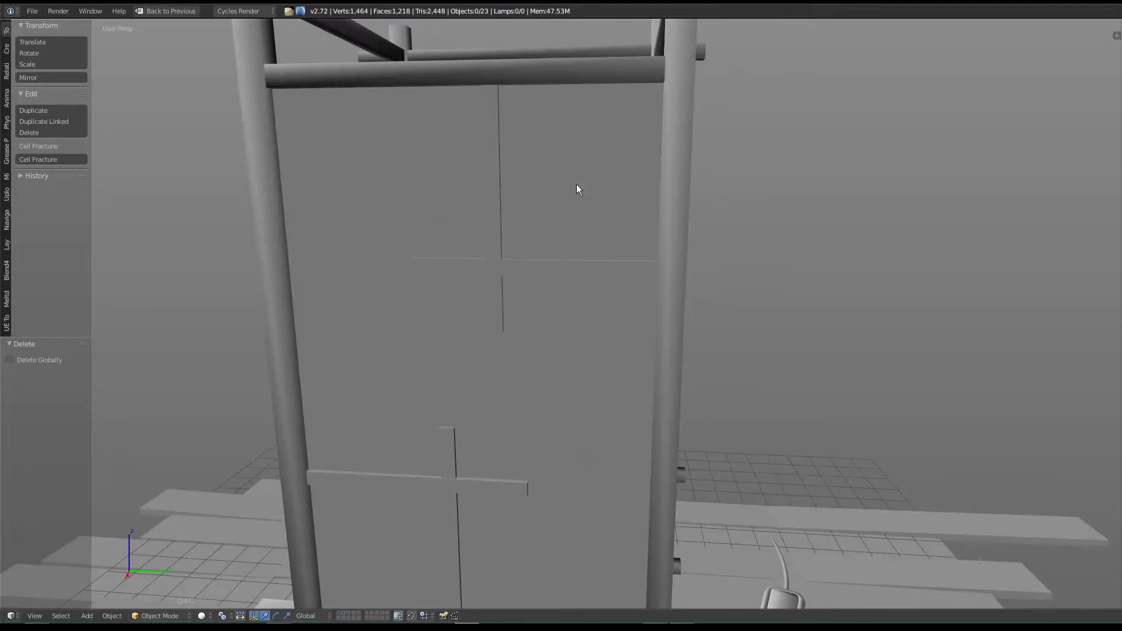
scroll(467, 371, down, 6)
mouse_move(576, 383)
middle_down()
mouse_move(725, 414)
mouse_move(621, 430)
mouse_move(491, 386)
middle_up()
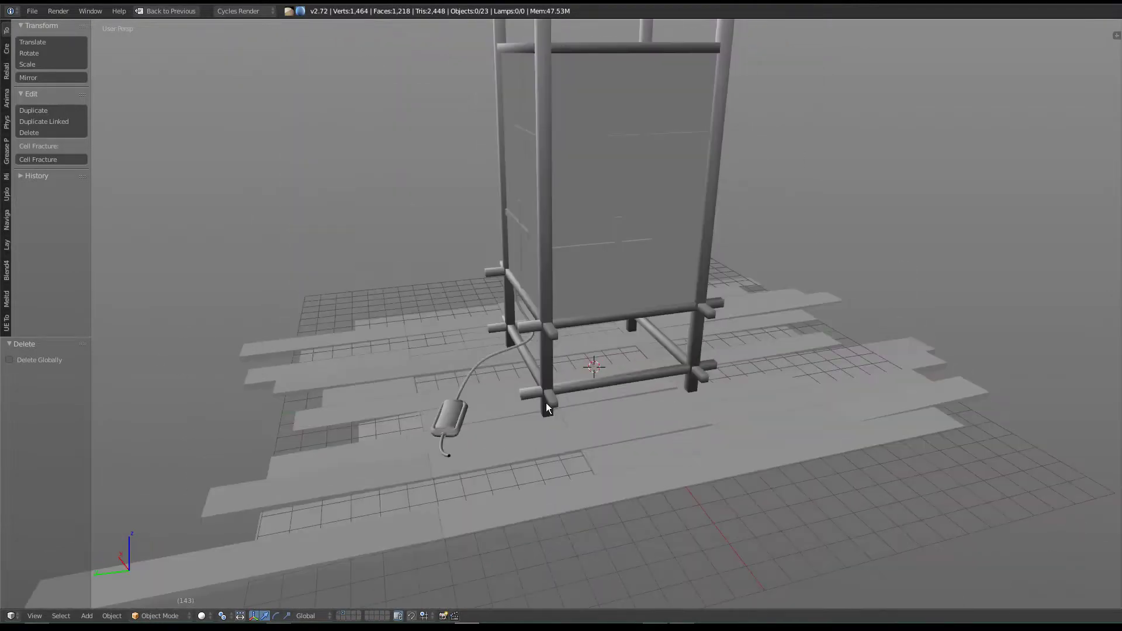
Step: Hide the floor boards, select all tower parts, and undo a trial join into the plug
click(625, 460)
middle_drag(591, 418, 559, 377)
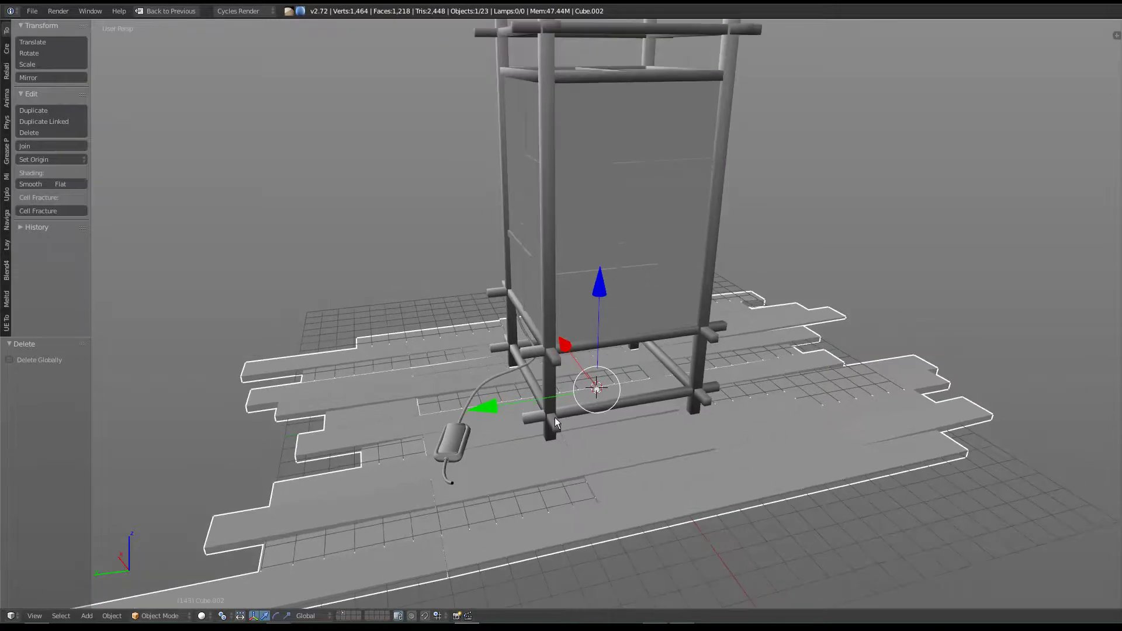
key(h)
key(a)
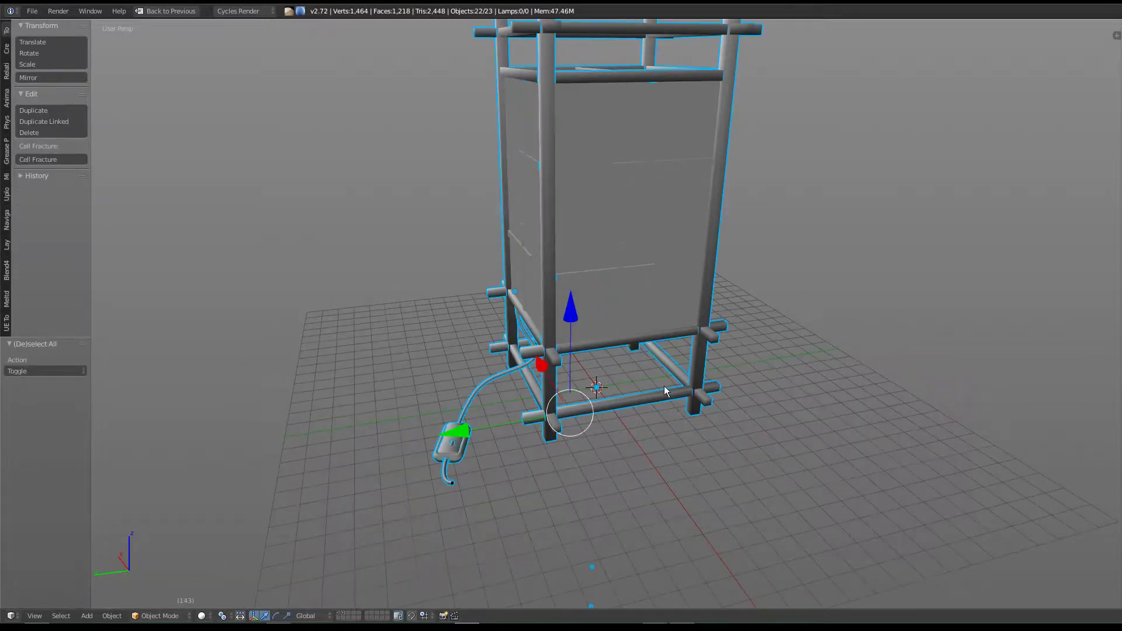
middle_drag(615, 212, 613, 242)
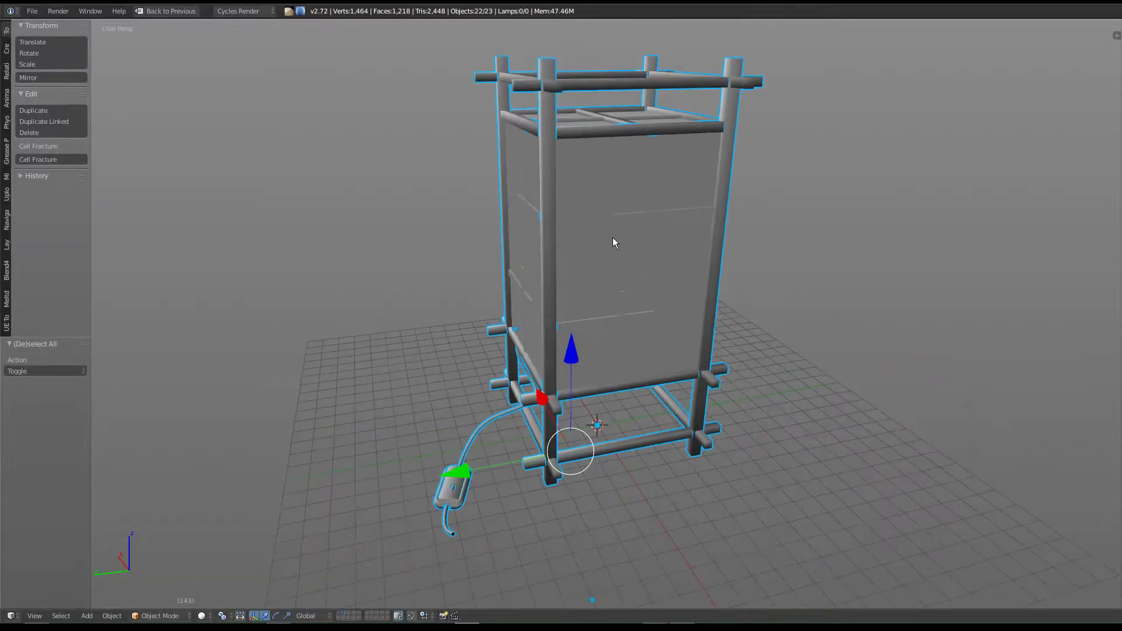
shift+right_click(448, 497)
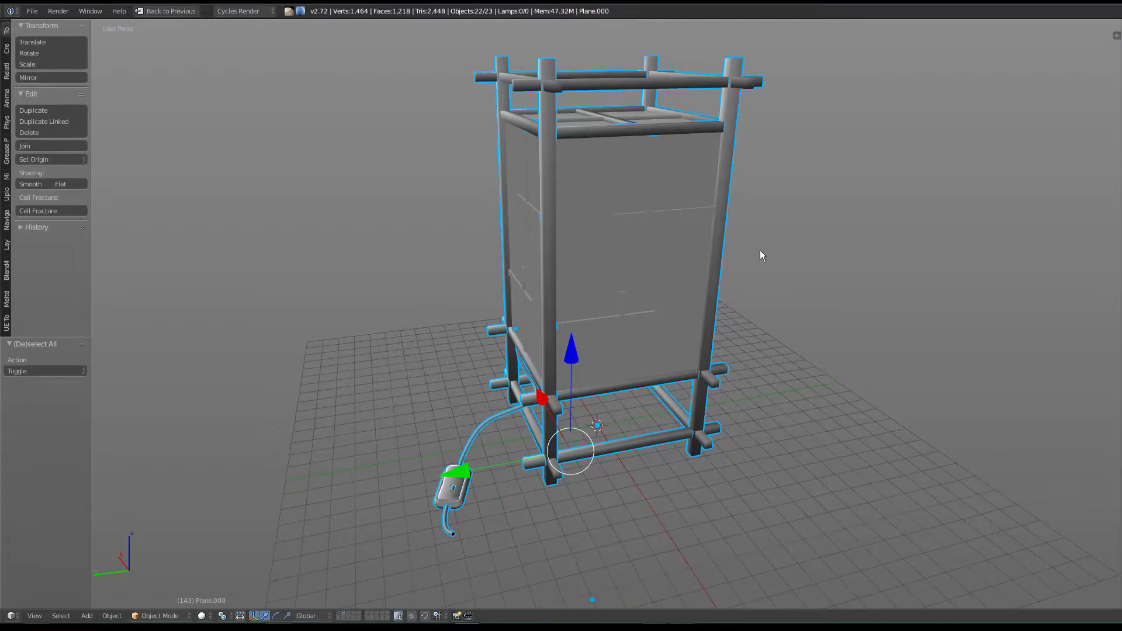
key(ctrl+j)
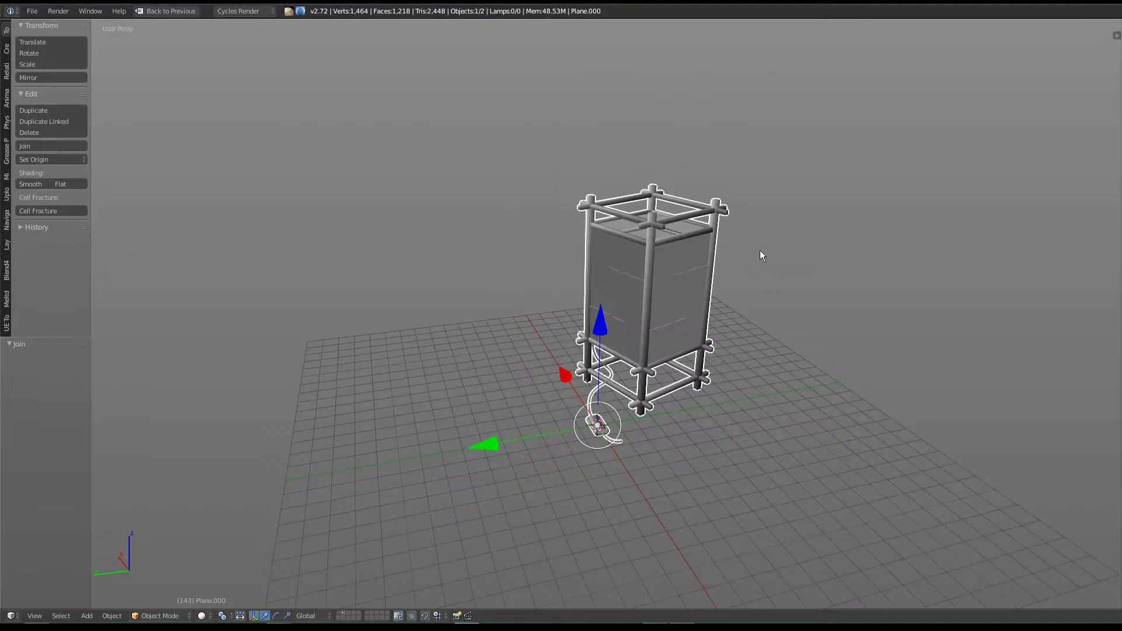
key(ctrl+z)
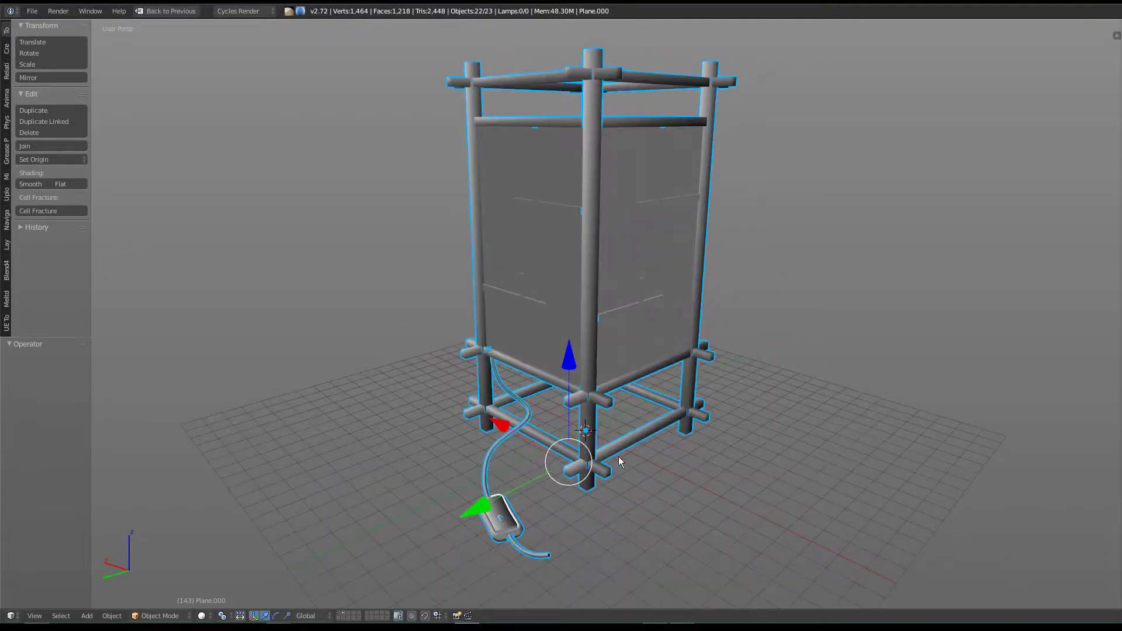
Step: With base frame Plane.013 active and everything selected, join all parts into one object
key(ctrl+a)
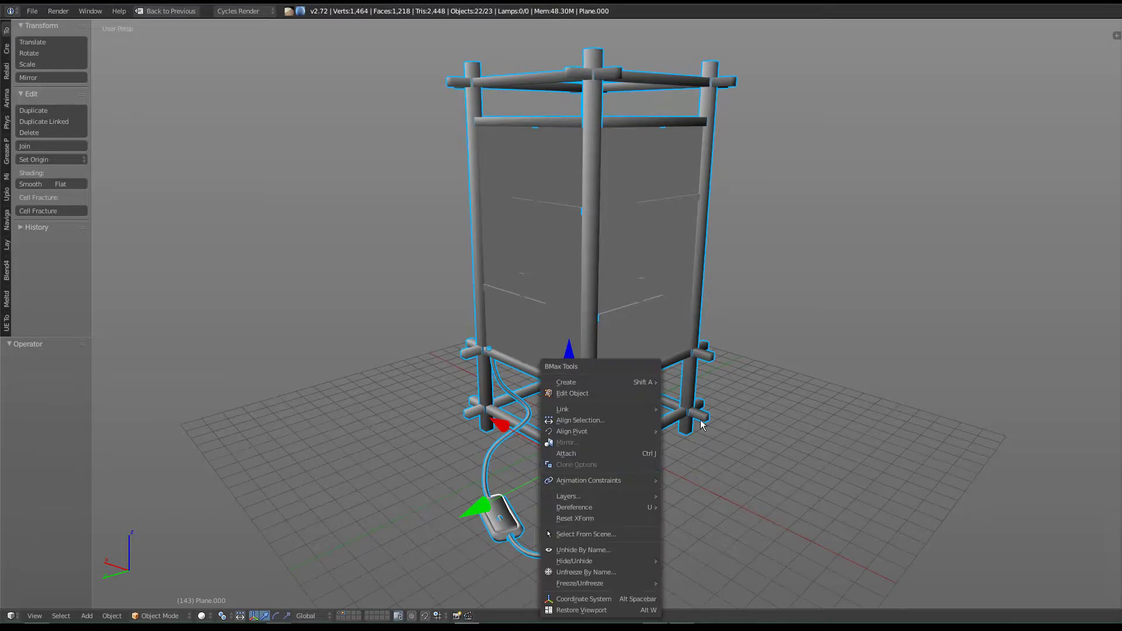
right_click(614, 445)
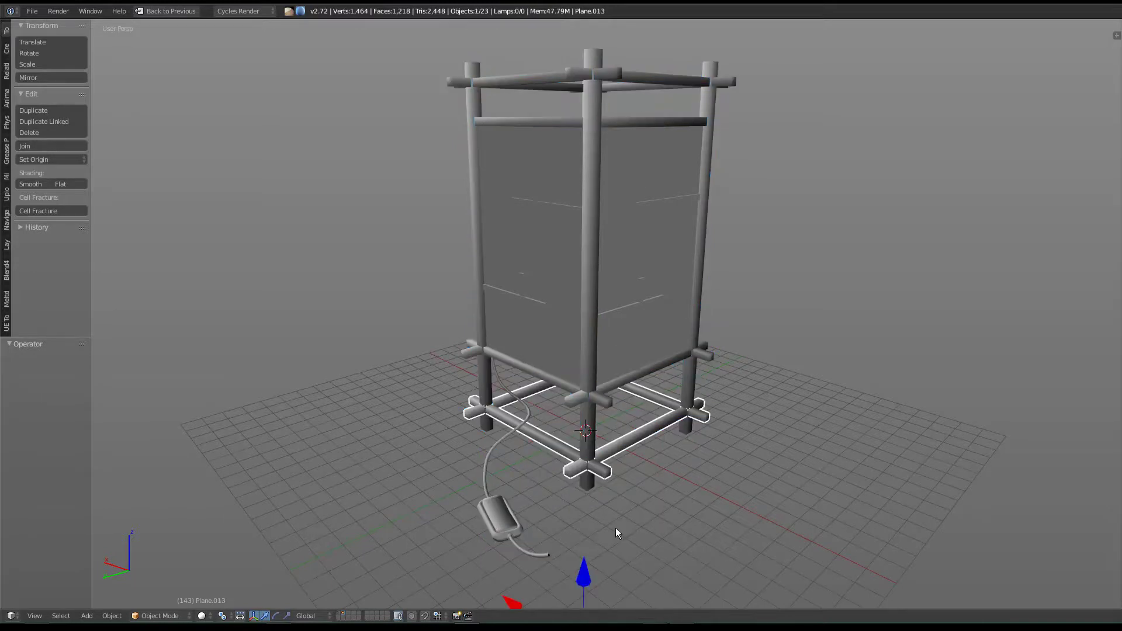
key(a)
key(a)
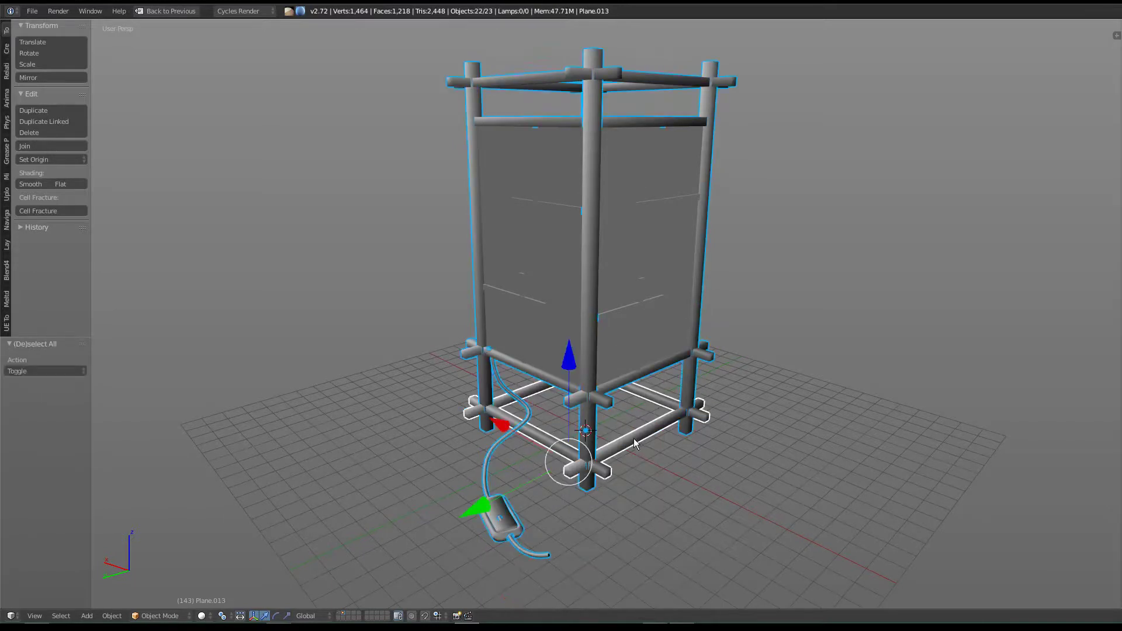
key(a)
key(ctrl+z)
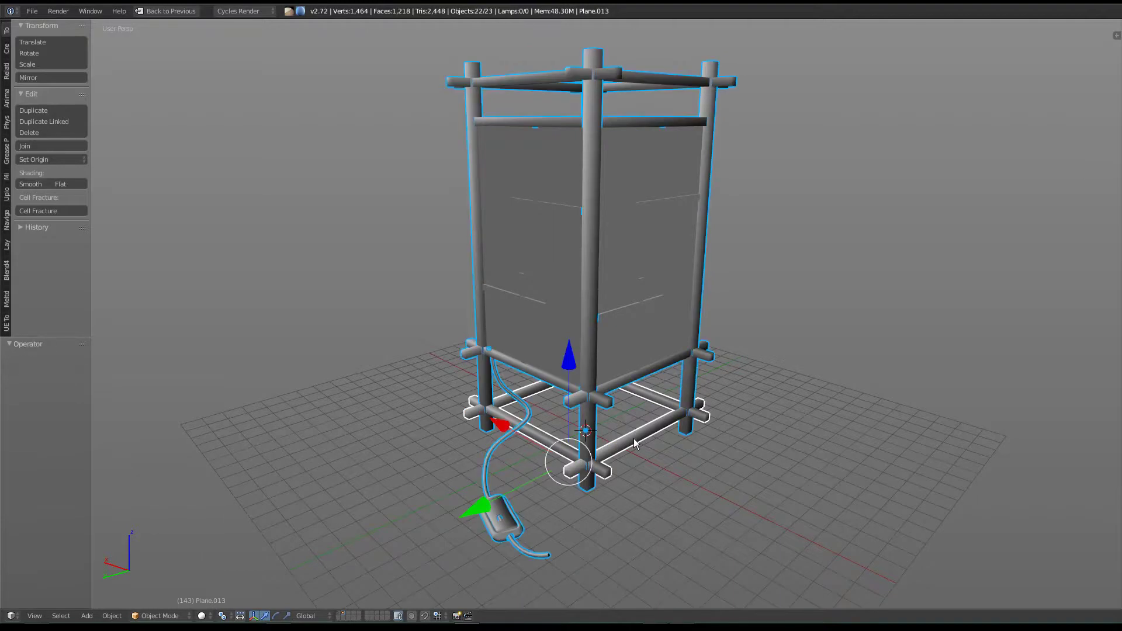
mouse_move(635, 432)
middle_down()
mouse_move(667, 460)
mouse_move(636, 453)
middle_up()
scroll(643, 546, up, 3)
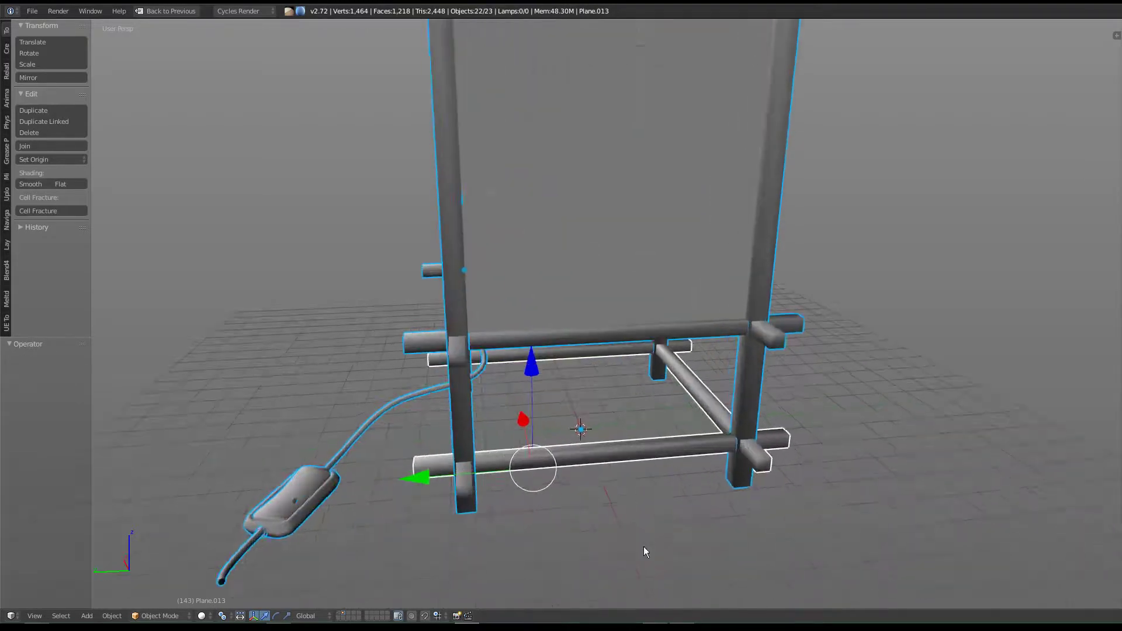
scroll(630, 485, up, 2)
scroll(630, 485, down, 1)
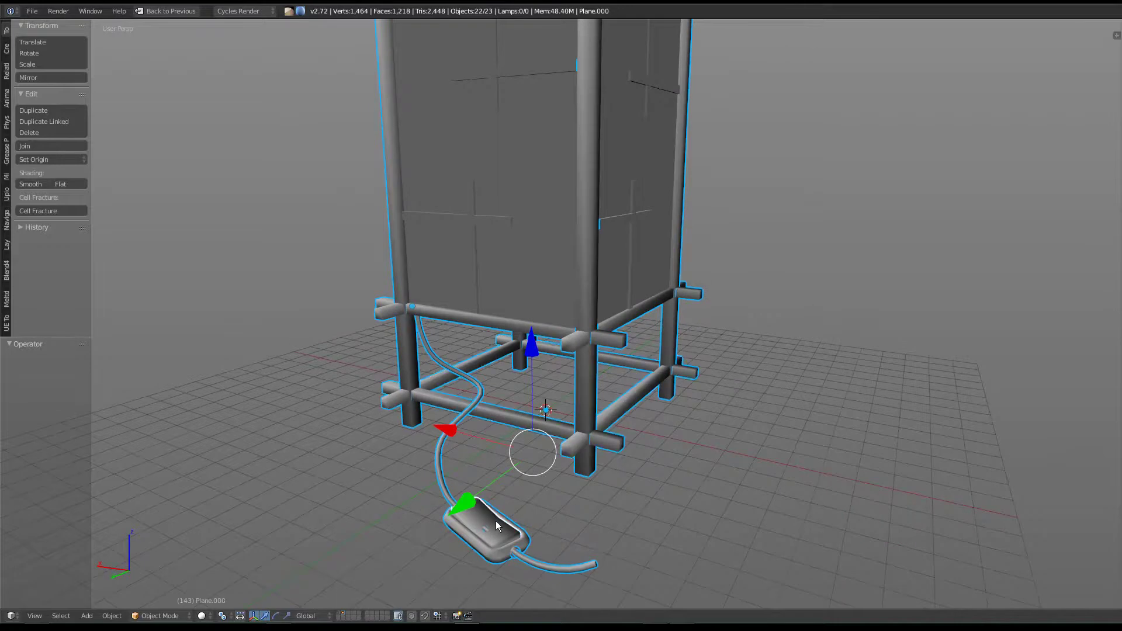
middle_drag(520, 527, 742, 472)
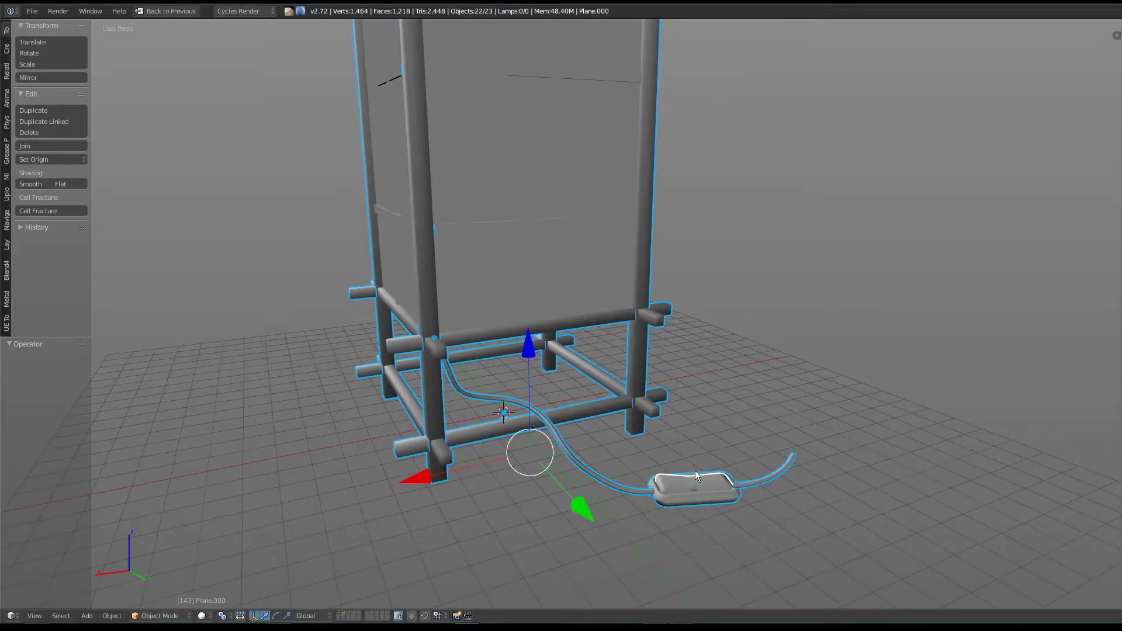
mouse_move(693, 471)
middle_down()
mouse_move(595, 466)
mouse_move(622, 429)
mouse_move(599, 454)
mouse_move(626, 389)
mouse_move(657, 429)
middle_up()
key(ctrl+j)
middle_drag(370, 271, 520, 346)
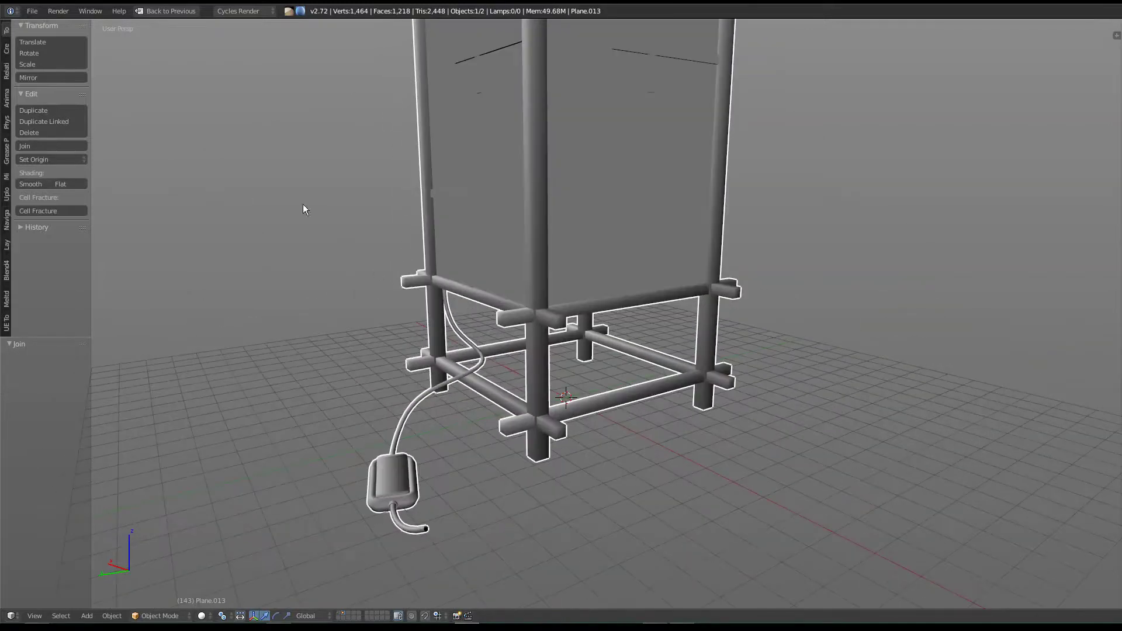
Step: Set the joined tower's origin to the 3D cursor
click(70, 162)
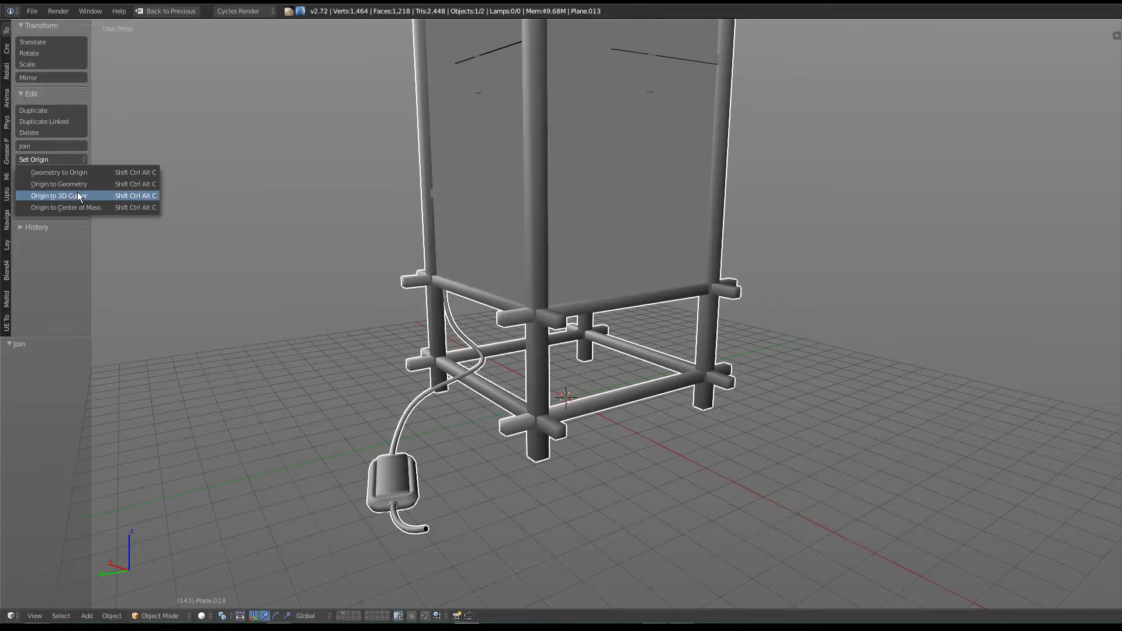
click(64, 195)
middle_drag(741, 456, 489, 359)
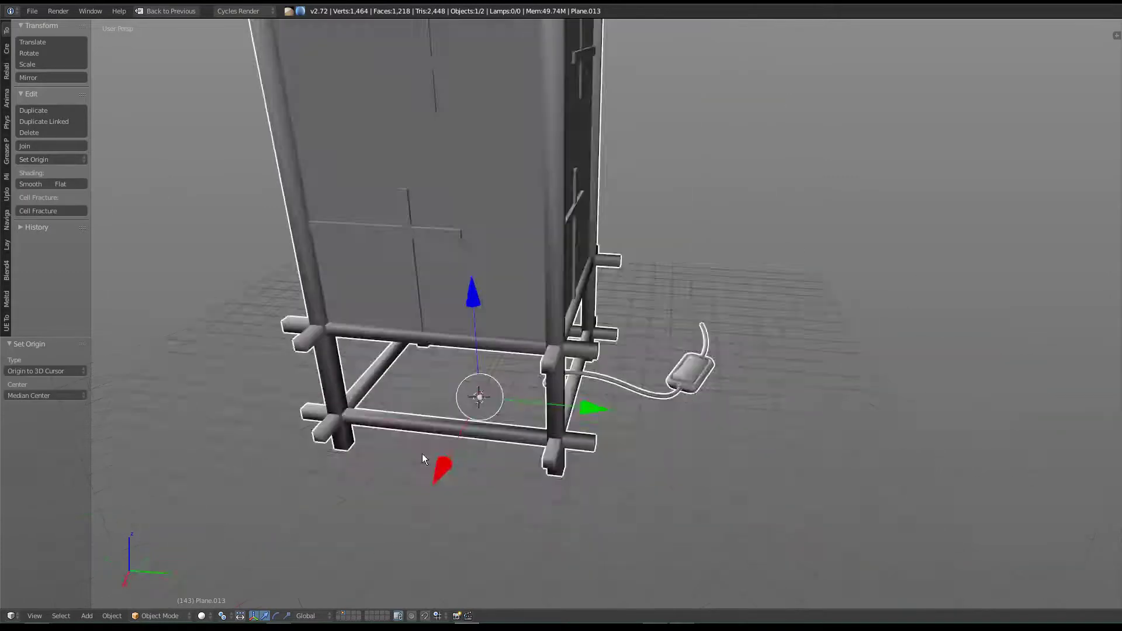
mouse_move(597, 405)
middle_down()
mouse_move(700, 372)
mouse_move(784, 367)
mouse_move(673, 373)
mouse_move(599, 396)
middle_up()
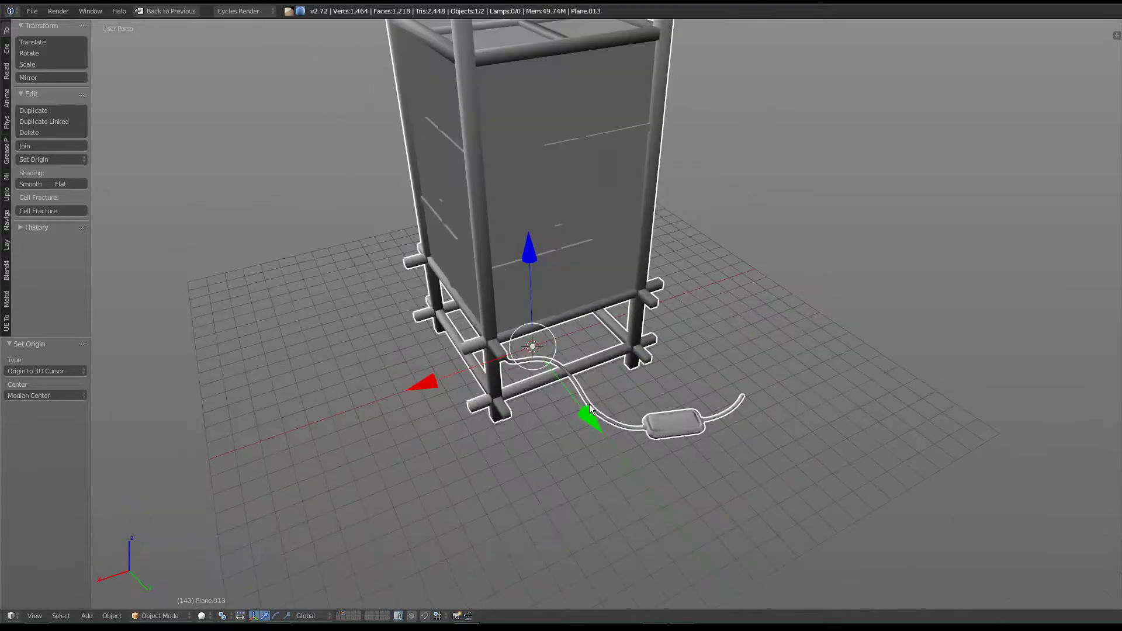
middle_drag(588, 441, 622, 304)
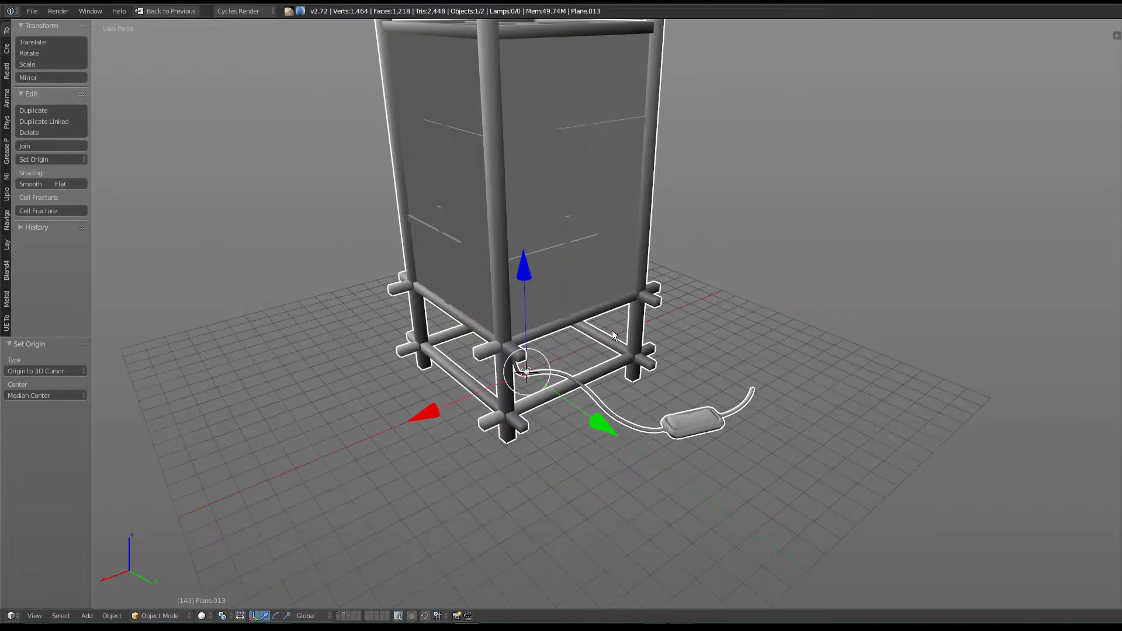
Step: Unhide the floor planks and set their origin to the 3D cursor
key(alt+h)
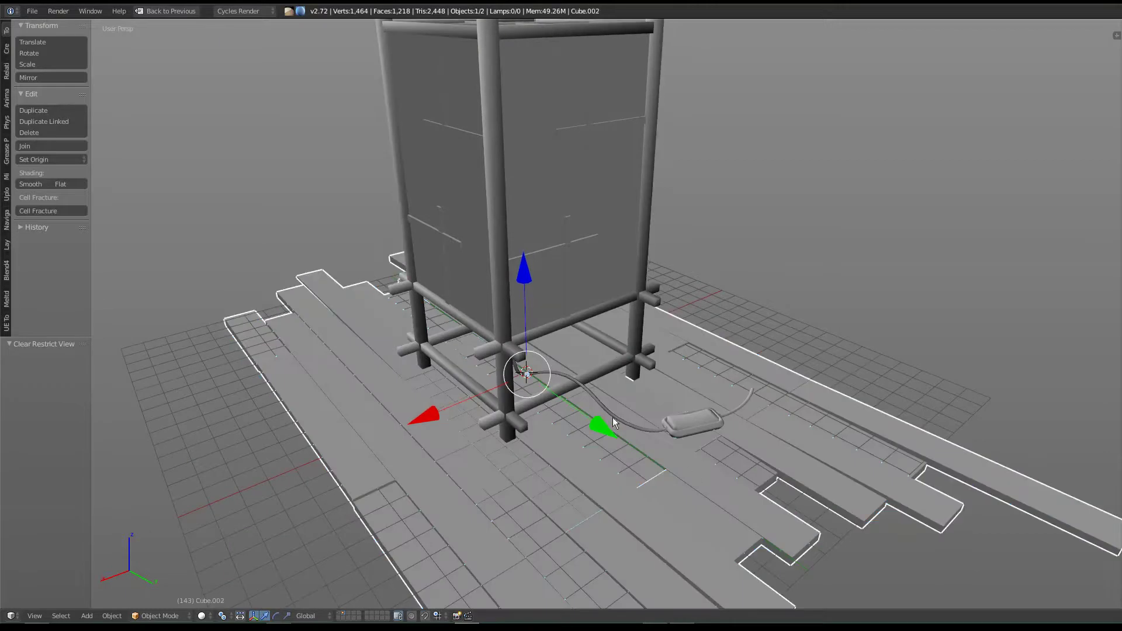
click(59, 160)
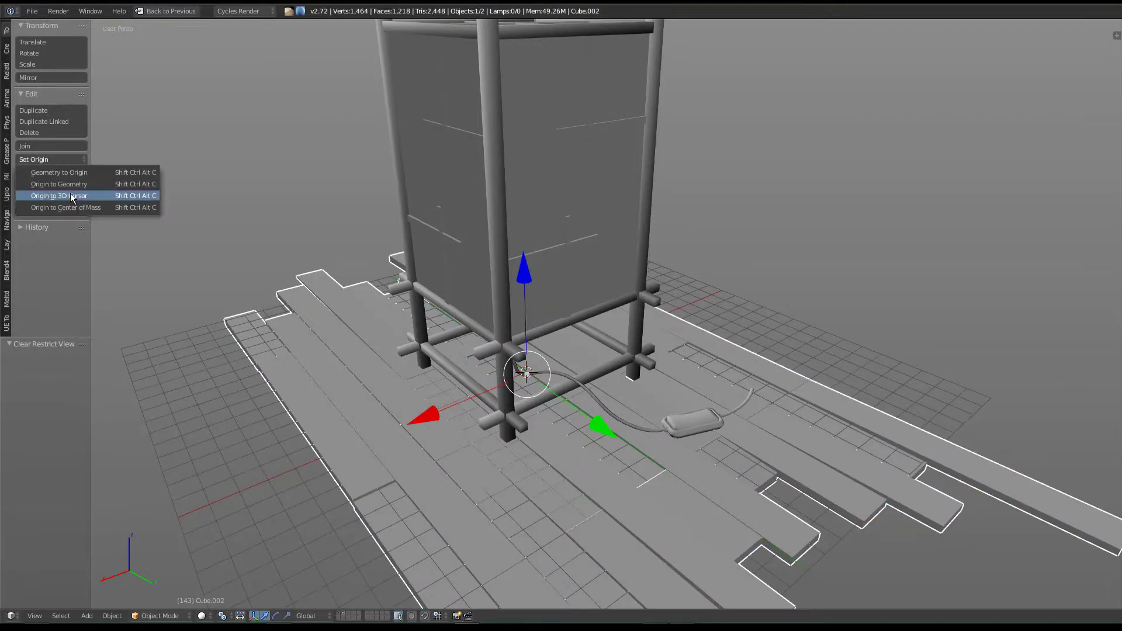
click(70, 196)
mouse_move(488, 406)
middle_down()
mouse_move(683, 387)
mouse_move(572, 415)
middle_up()
scroll(650, 389, down, 4)
middle_drag(650, 389, 460, 393)
Step: Select the tower and switch the viewport to wireframe display
key(a)
scroll(588, 386, up, 4)
mouse_move(588, 385)
middle_down()
mouse_move(402, 370)
mouse_move(515, 370)
mouse_move(400, 393)
middle_up()
right_click(409, 316)
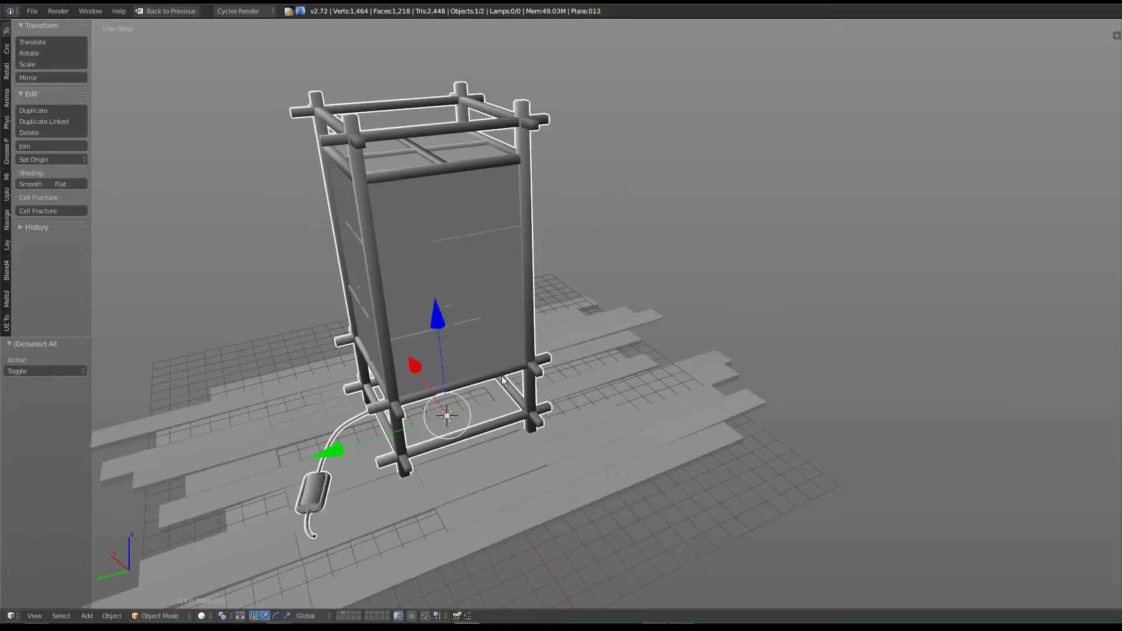
key(z)
Step: Inspect the floor and cable from lower angles, then return to solid shading
key(a)
scroll(506, 405, up, 5)
scroll(603, 396, down, 5)
mouse_move(603, 396)
middle_down()
mouse_move(586, 376)
mouse_move(669, 391)
mouse_move(699, 374)
mouse_move(605, 403)
mouse_move(484, 390)
mouse_move(464, 429)
mouse_move(473, 422)
mouse_move(503, 524)
middle_up()
scroll(586, 375, down, 3)
scroll(668, 391, up, 3)
scroll(678, 386, up, 4)
key(z)
scroll(534, 514, up, 2)
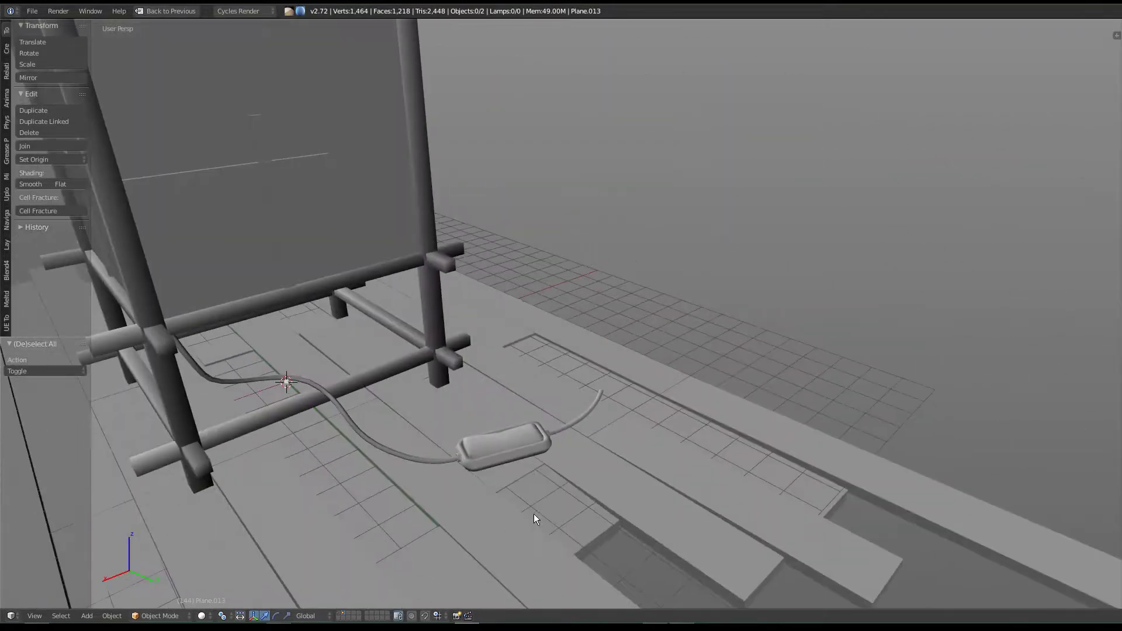
scroll(534, 469, down, 3)
mouse_move(534, 469)
middle_down()
mouse_move(559, 443)
mouse_move(465, 409)
middle_up()
scroll(465, 408, up, 3)
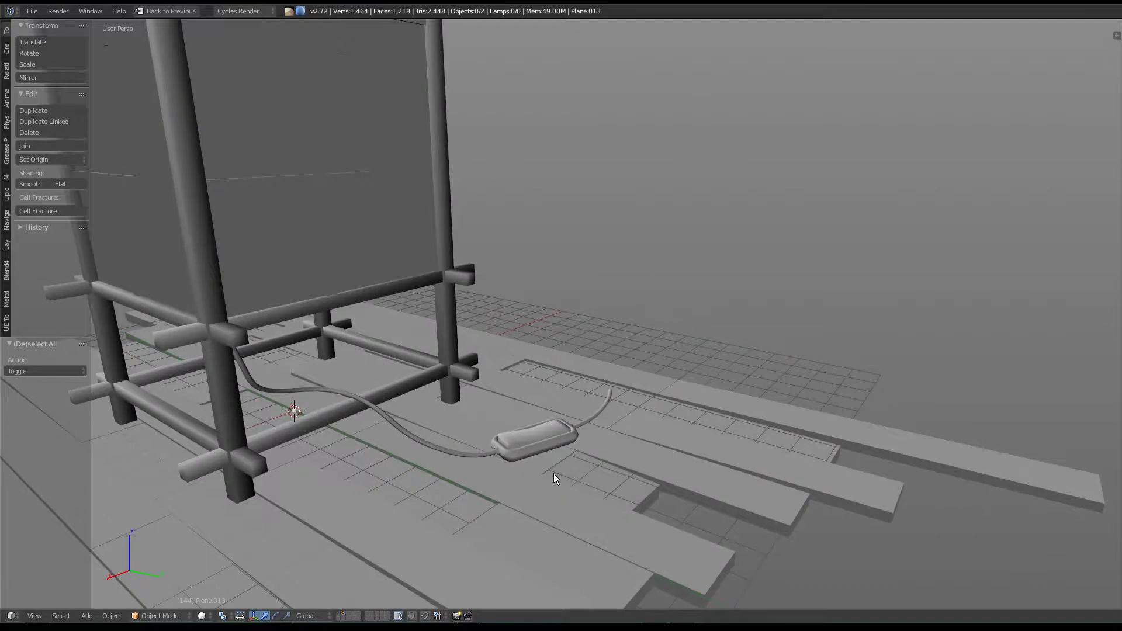
Step: Enter Edit Mode on the tower and set the normals display size to 0.05
scroll(552, 473, up, 3)
middle_drag(553, 472, 472, 417)
scroll(490, 405, up, 2)
key(Tab)
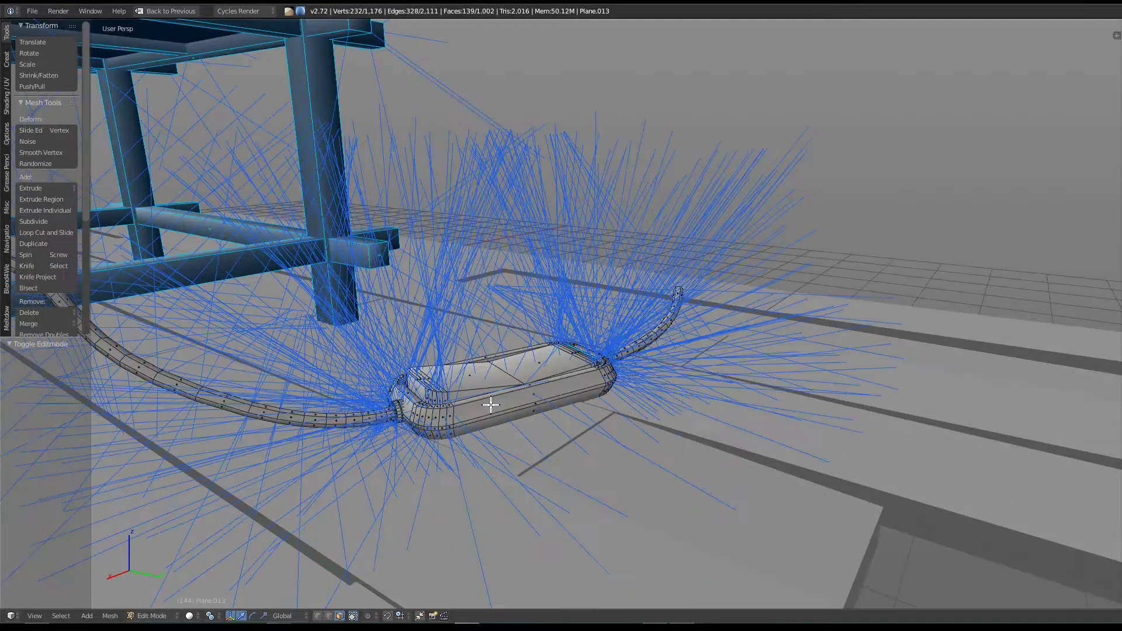
key(n)
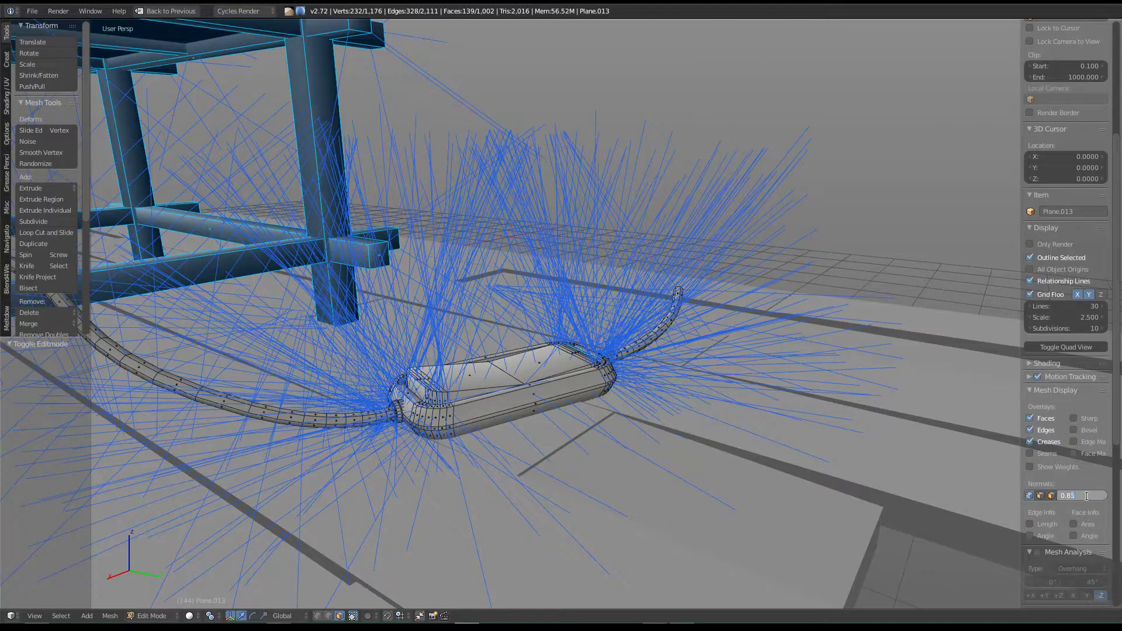
key(Return)
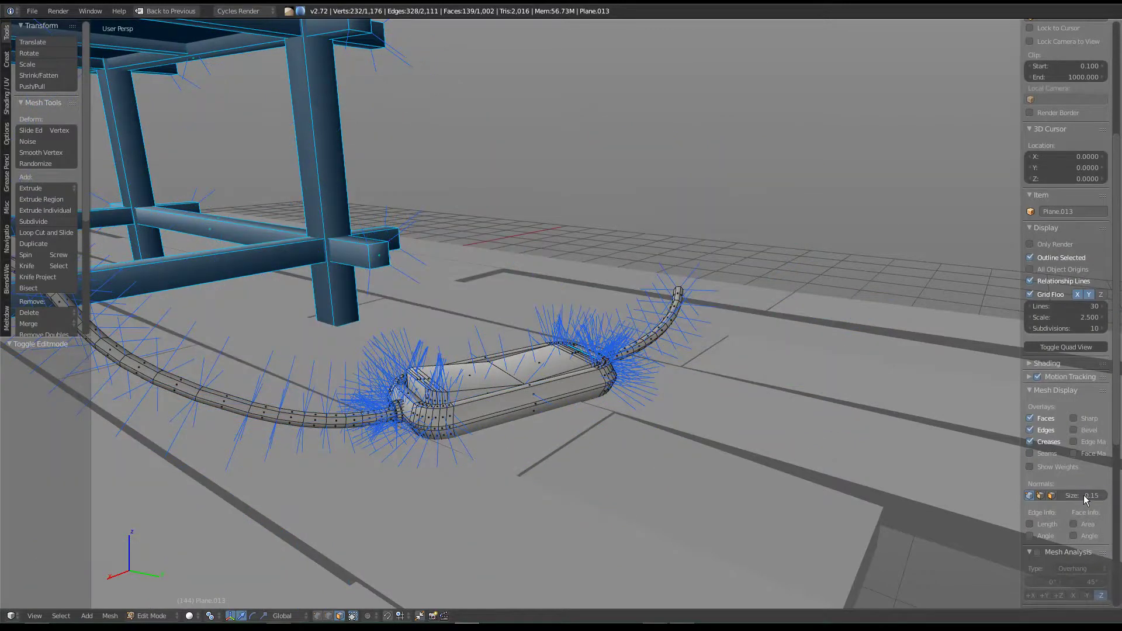
text(0.05)
key(Return)
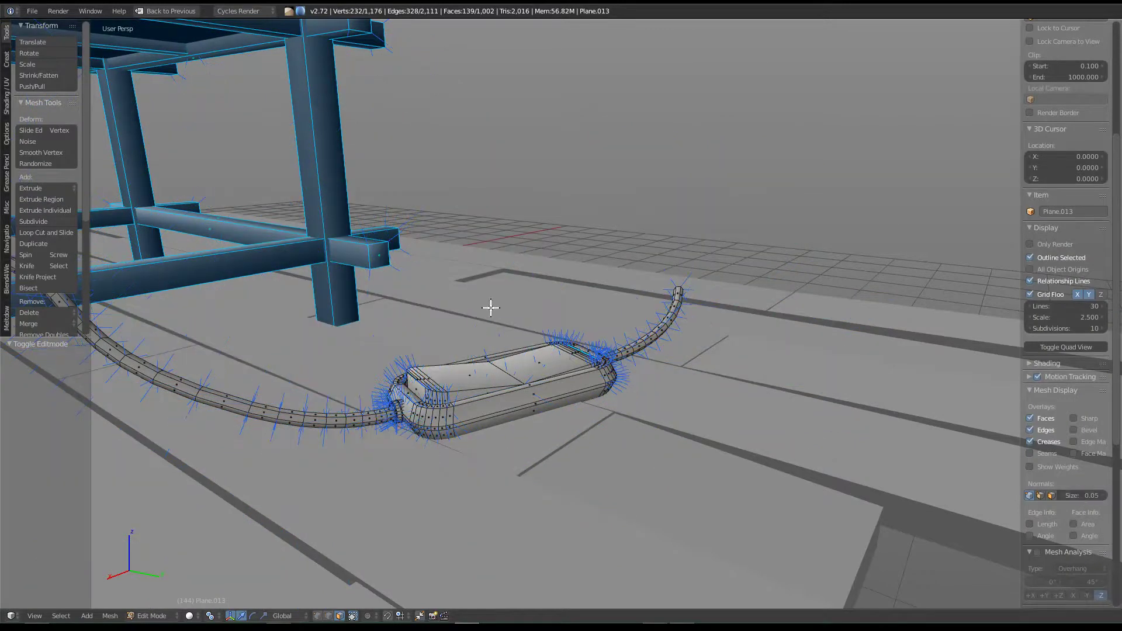
Step: Inspect the normals on the plug, cable and whole tower from several angles
mouse_move(400, 438)
middle_down()
mouse_move(454, 413)
mouse_move(469, 433)
middle_up()
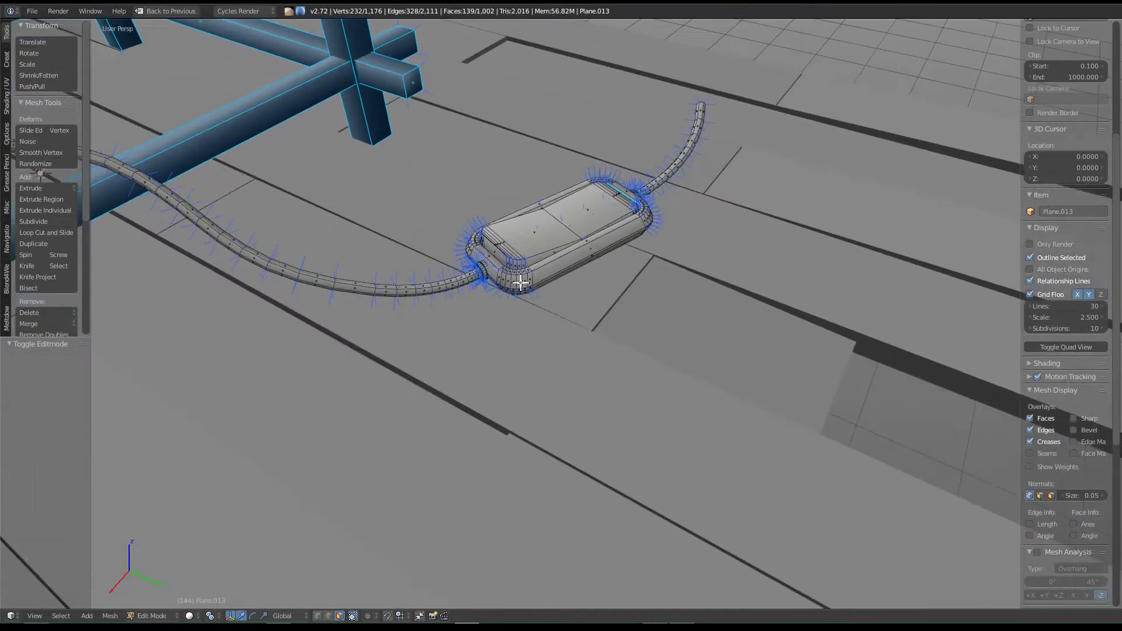
scroll(520, 283, up, 2)
scroll(508, 271, up, 6)
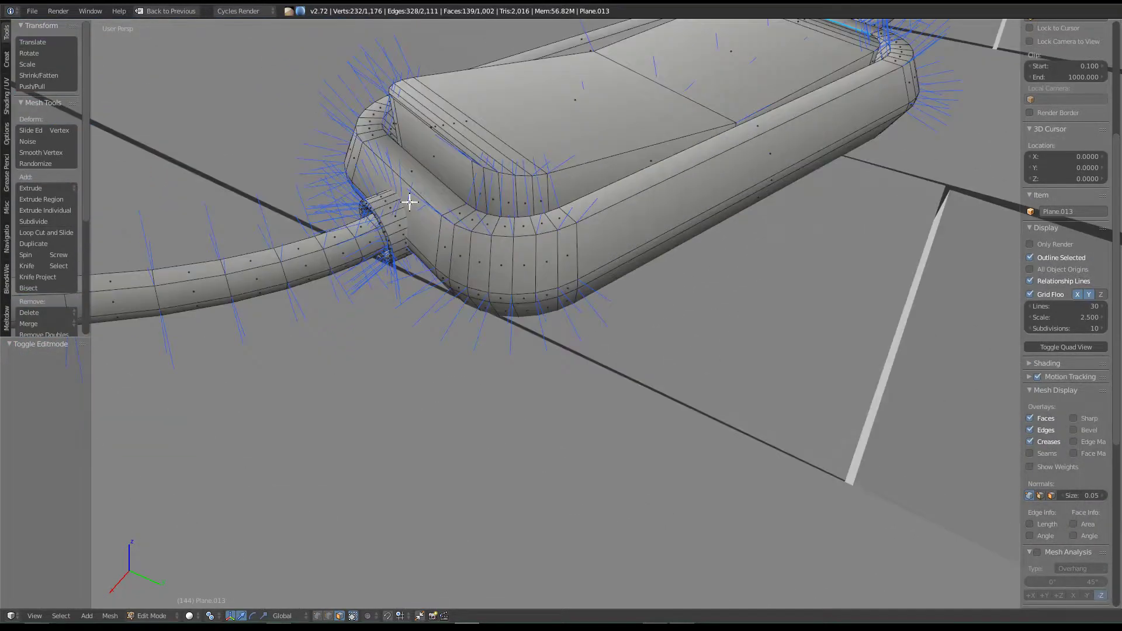
scroll(569, 307, up, 3)
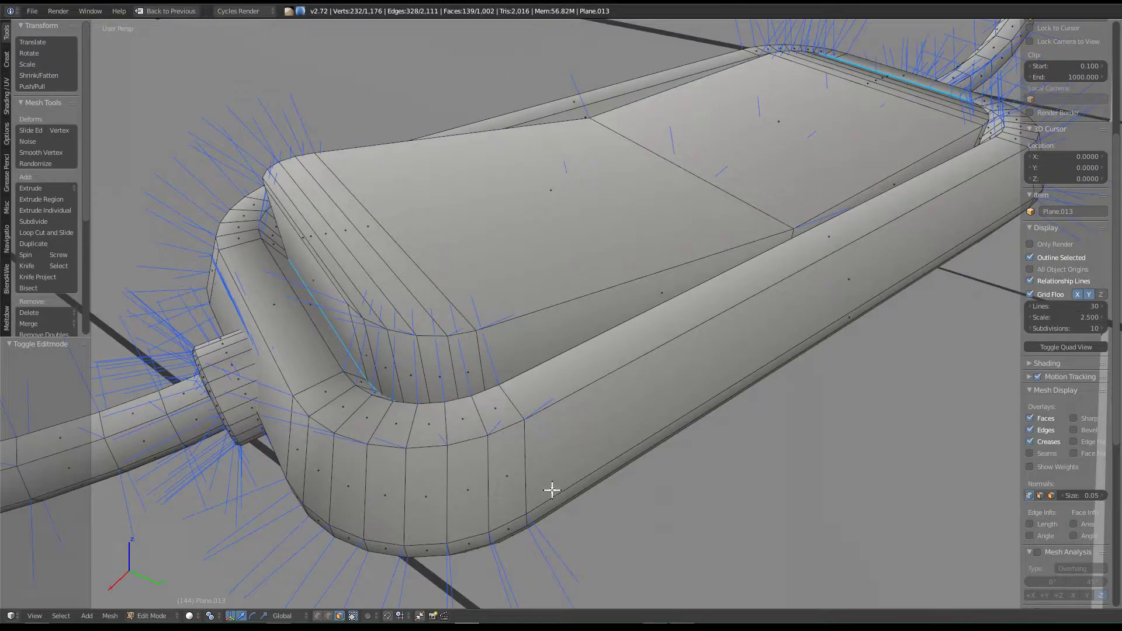
mouse_move(544, 502)
middle_down()
mouse_move(536, 481)
mouse_move(556, 441)
mouse_move(484, 456)
middle_up()
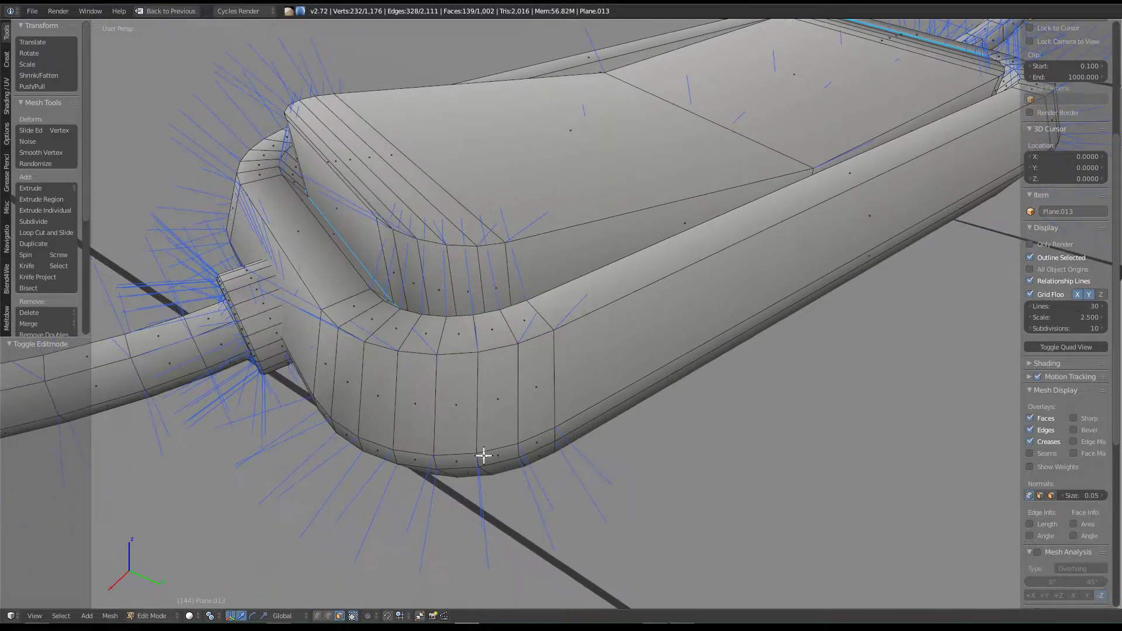
scroll(532, 441, down, 3)
scroll(313, 371, down, 3)
mouse_move(409, 358)
middle_down()
mouse_move(305, 371)
mouse_move(400, 451)
middle_up()
scroll(401, 451, down, 2)
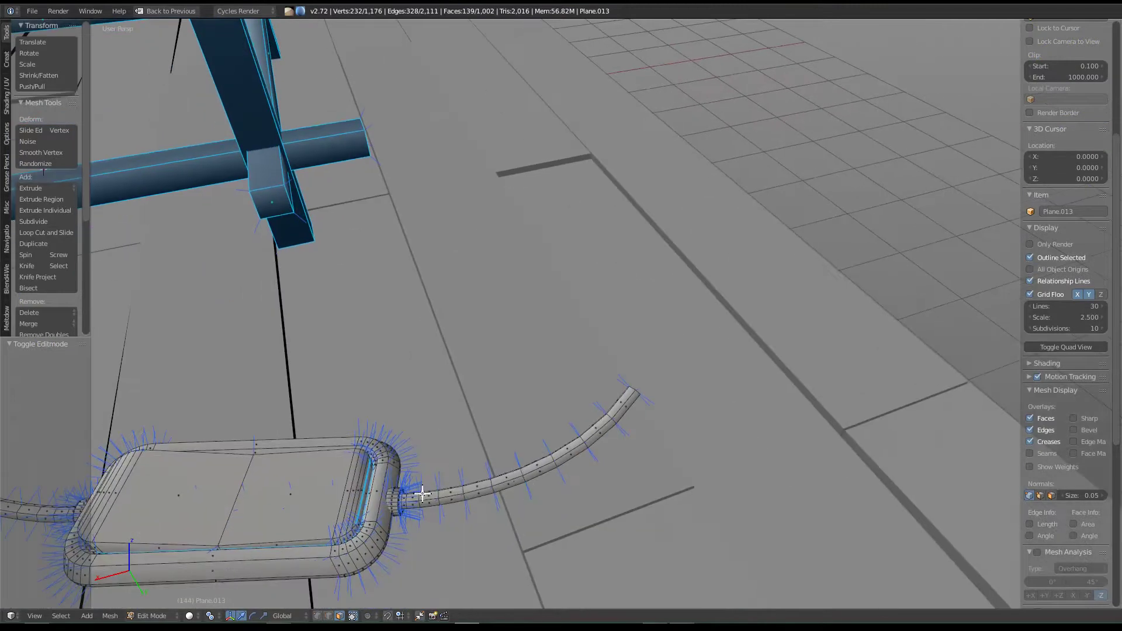
scroll(319, 500, down, 3)
mouse_move(586, 453)
middle_down()
mouse_move(401, 411)
mouse_move(426, 393)
mouse_move(413, 414)
mouse_move(420, 321)
mouse_move(700, 309)
mouse_move(401, 405)
mouse_move(606, 440)
mouse_move(405, 404)
mouse_move(433, 422)
mouse_move(457, 363)
mouse_move(471, 212)
middle_up()
Step: Select the front panel's vertical and horizontal inlay faces, then add the right wall's cross strips
scroll(433, 423, up, 5)
scroll(433, 428, up, 3)
scroll(457, 363, down, 3)
right_click(471, 213)
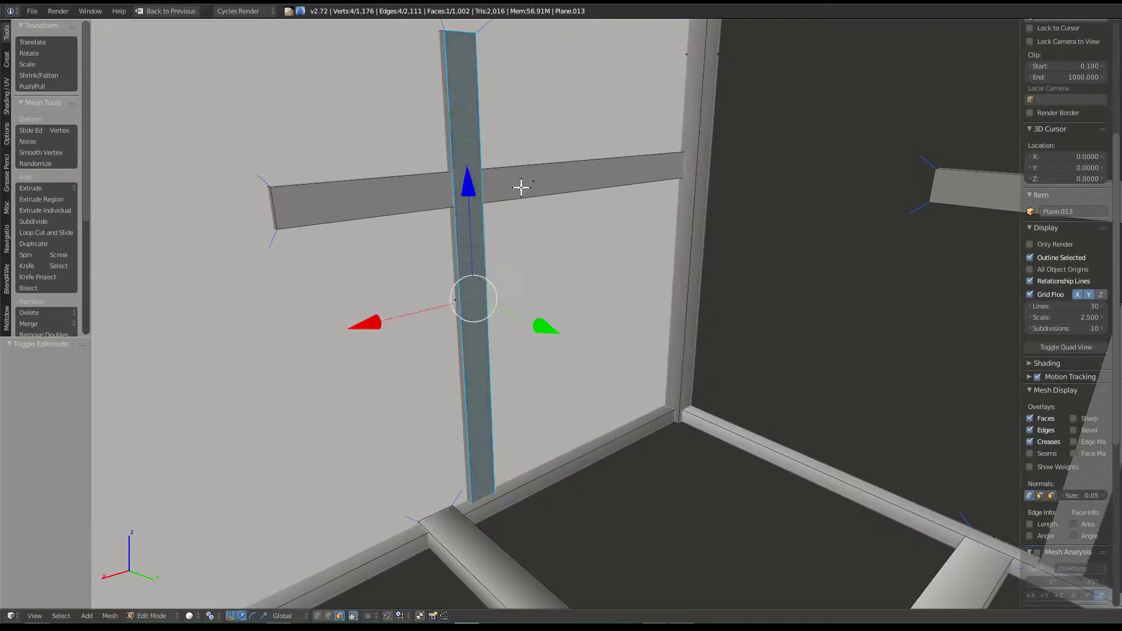
shift+right_click(520, 186)
mouse_move(554, 211)
middle_down()
mouse_move(481, 313)
mouse_move(525, 342)
mouse_move(683, 320)
middle_up()
right_click(728, 246)
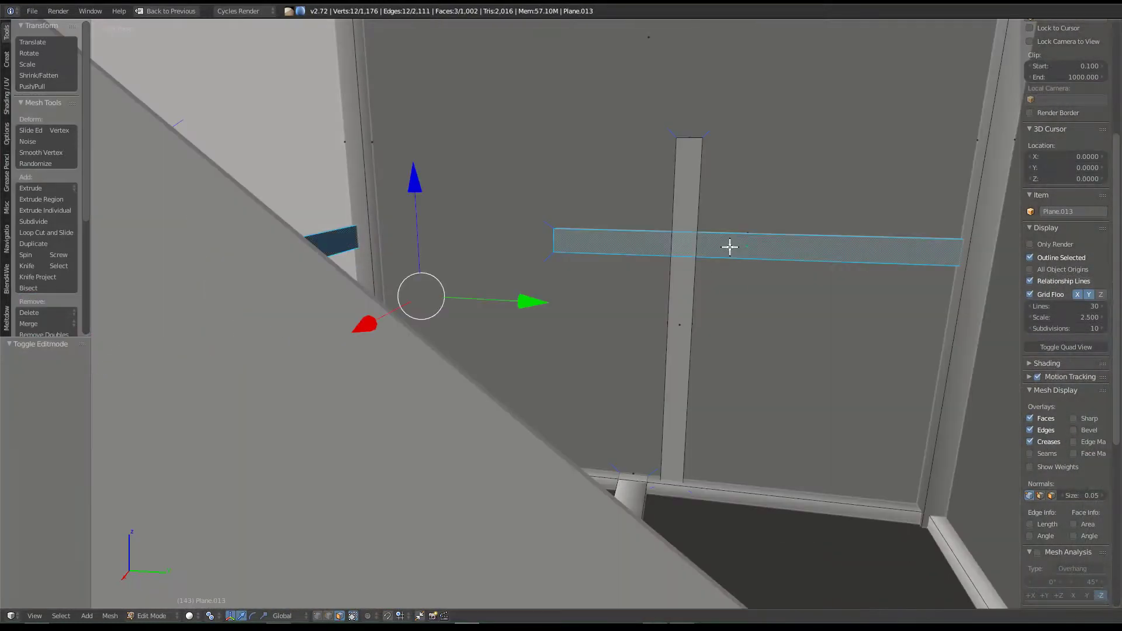
shift+right_click(688, 317)
Step: Add the floor inlay beam and the upper cross's vertical and horizontal beams to the selection
middle_drag(612, 331, 588, 352)
mouse_move(590, 506)
middle_down()
mouse_move(606, 478)
mouse_move(438, 530)
mouse_move(370, 421)
mouse_move(485, 412)
mouse_move(446, 406)
mouse_move(534, 443)
mouse_move(473, 427)
mouse_move(453, 368)
mouse_move(594, 376)
mouse_move(574, 379)
mouse_move(729, 415)
mouse_move(699, 363)
mouse_move(547, 340)
middle_up()
shift+right_click(436, 418)
mouse_move(416, 256)
middle_down()
mouse_move(456, 379)
mouse_move(463, 346)
middle_up()
shift+right_click(439, 229)
shift+right_click(403, 216)
Step: Add the right wall's beam cross and both ceiling cross strips to the selection
middle_drag(634, 246, 788, 270)
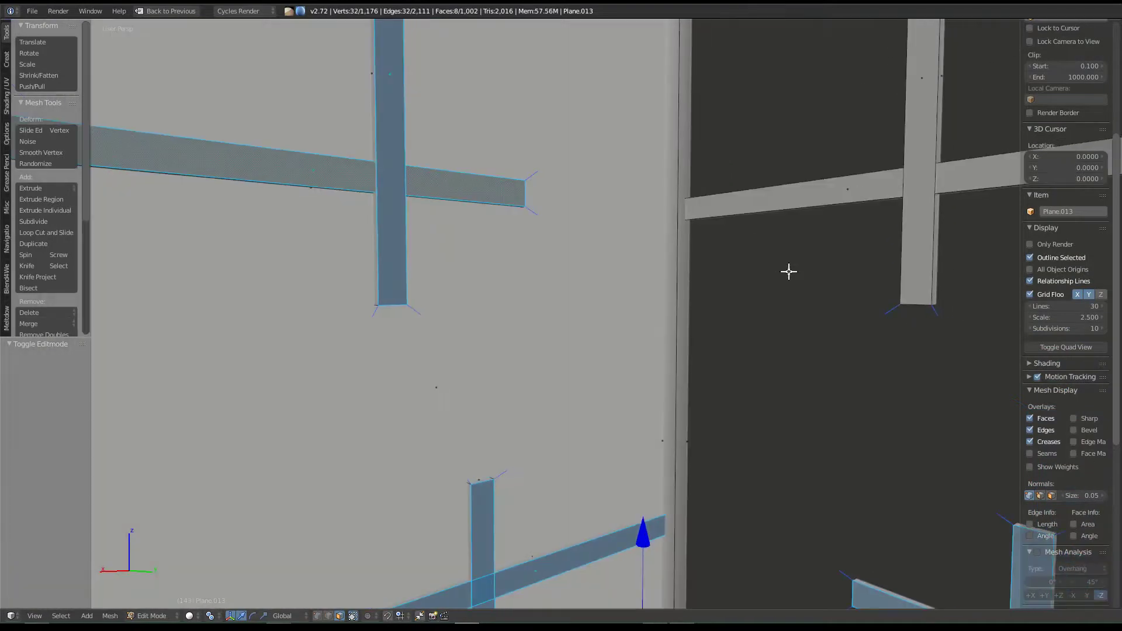
shift+right_click(844, 196)
shift+right_click(927, 183)
mouse_move(926, 183)
middle_down()
mouse_move(874, 281)
mouse_move(668, 308)
mouse_move(655, 273)
mouse_move(449, 91)
middle_up()
shift+right_click(438, 57)
middle_drag(531, 82, 461, 190)
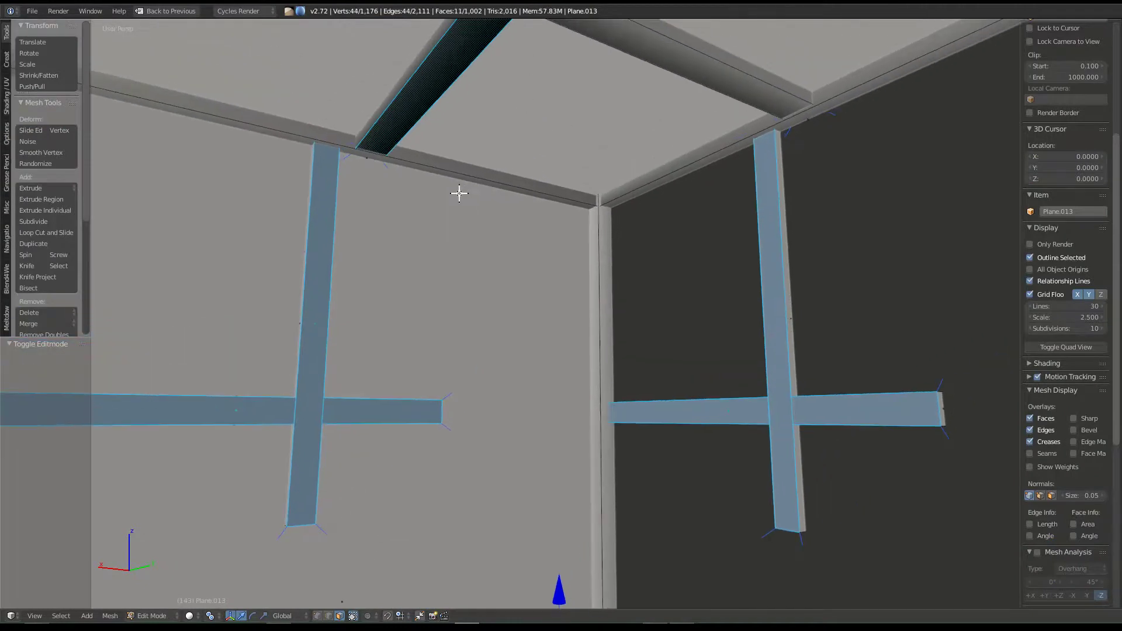
shift+right_click(662, 57)
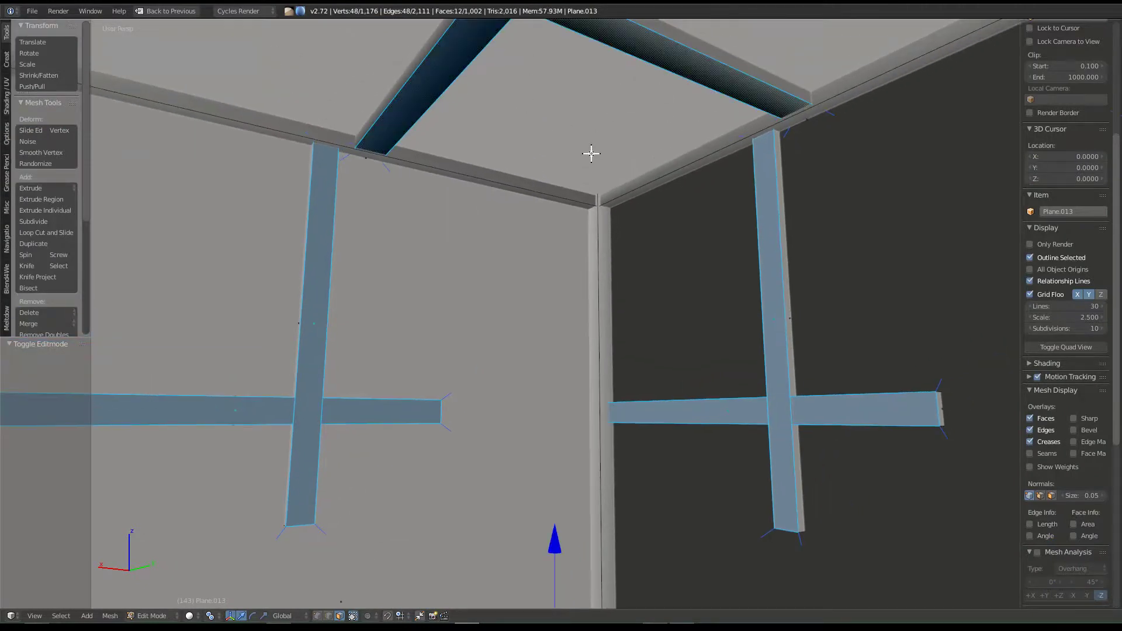
Step: Walk inside the tower and add another wall's vertical and horizontal inlay strips
key(shift+f)
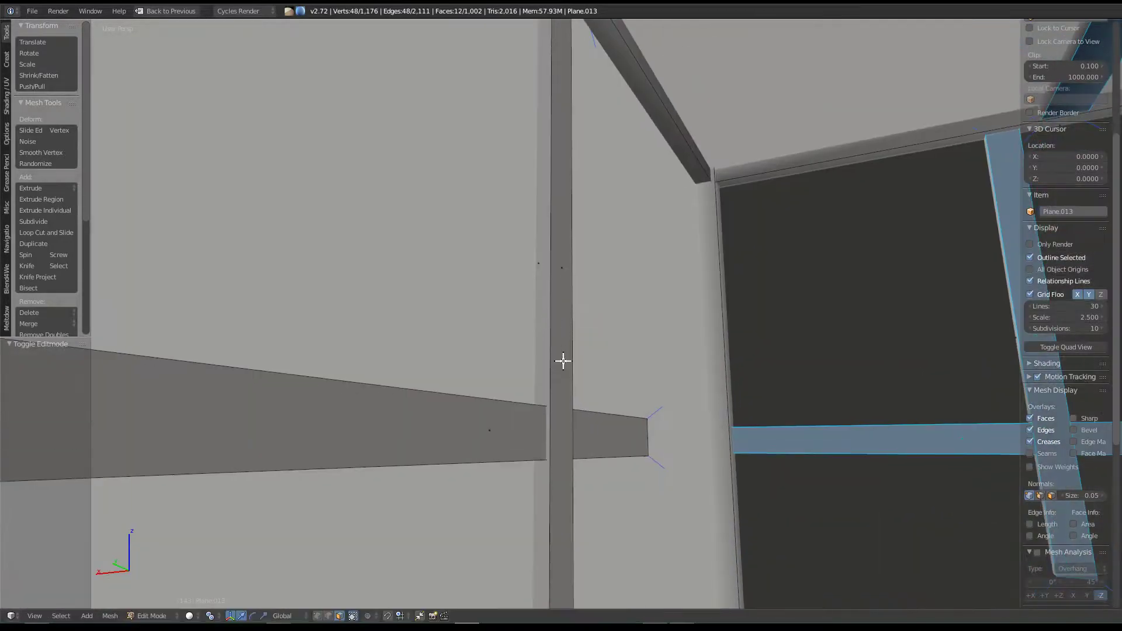
shift+right_click(562, 361)
shift+right_click(518, 416)
mouse_move(740, 428)
middle_down()
mouse_move(676, 421)
mouse_move(629, 387)
middle_up()
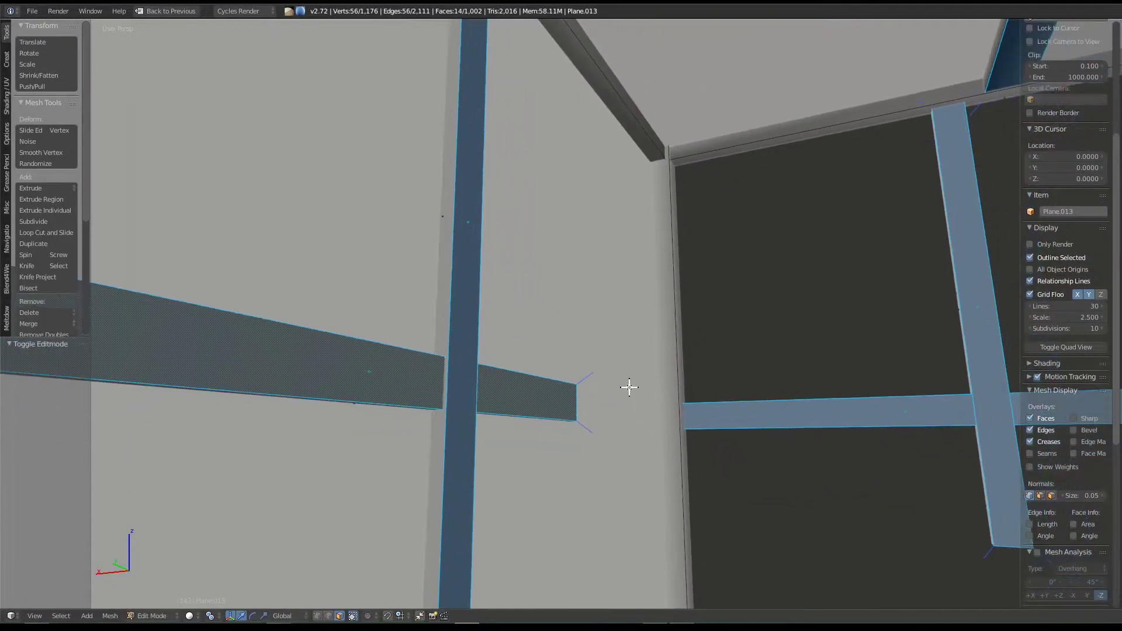
key(shift+f)
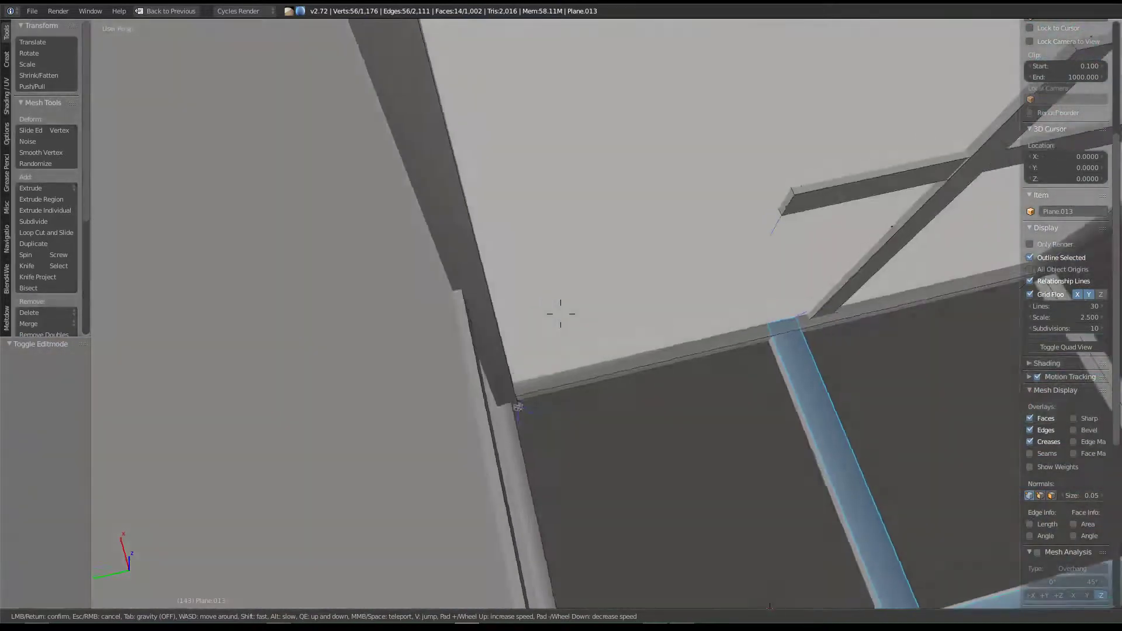
key(Escape)
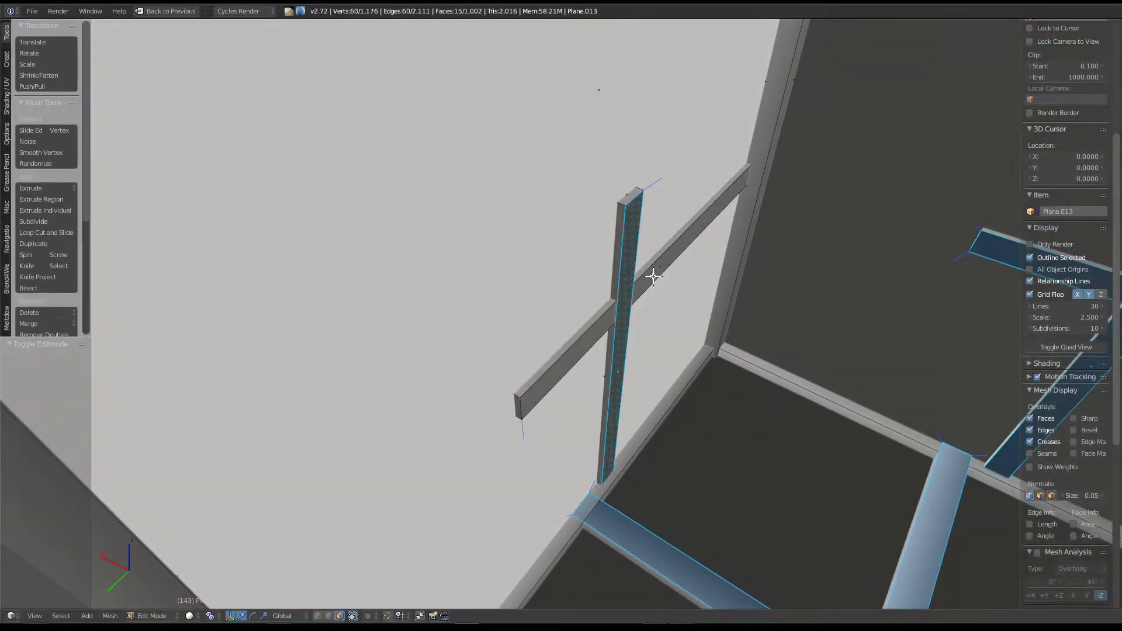
Step: Walk toward the dark wall and add its vertical and horizontal inlay strips
key(shift+f)
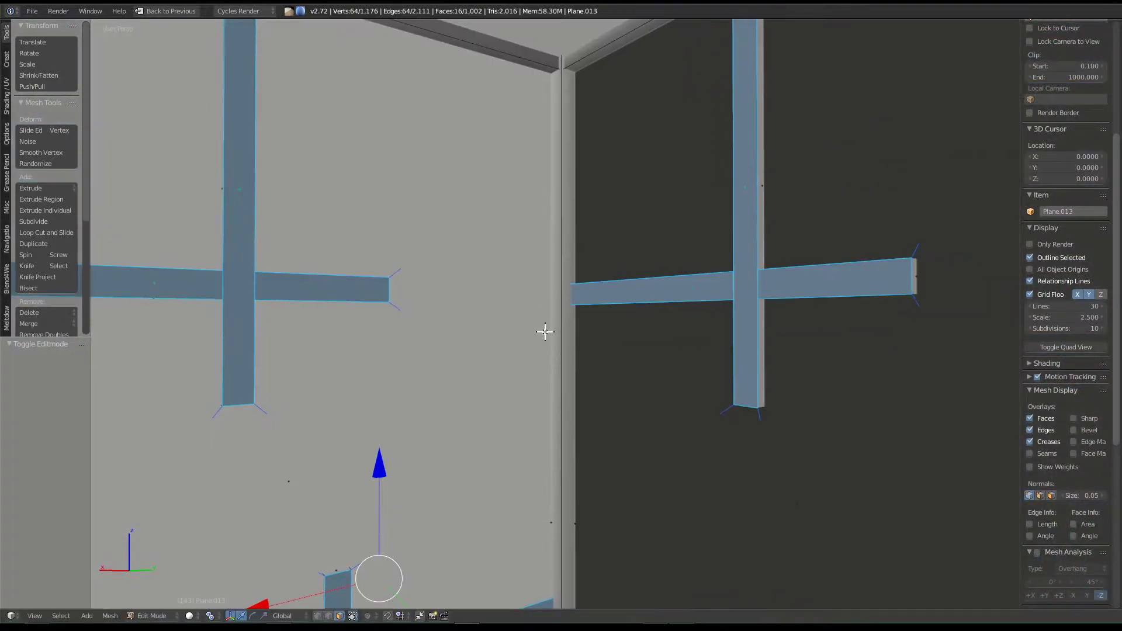
mouse_move(544, 332)
middle_down()
mouse_move(538, 519)
mouse_move(573, 348)
mouse_move(575, 359)
middle_up()
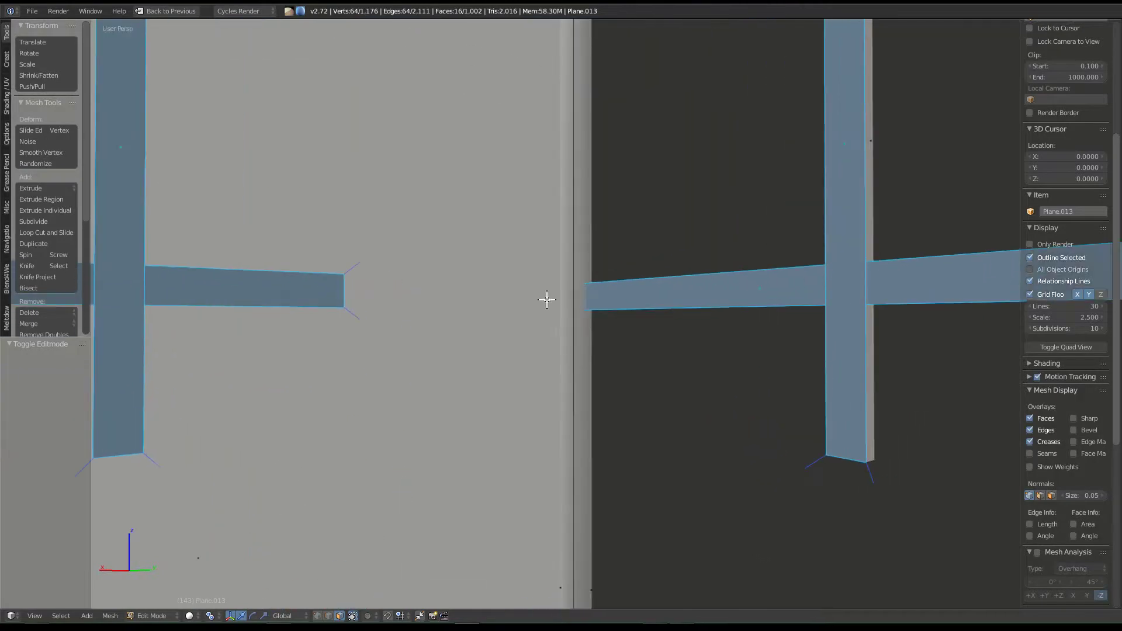
key(shift+f)
key(Escape)
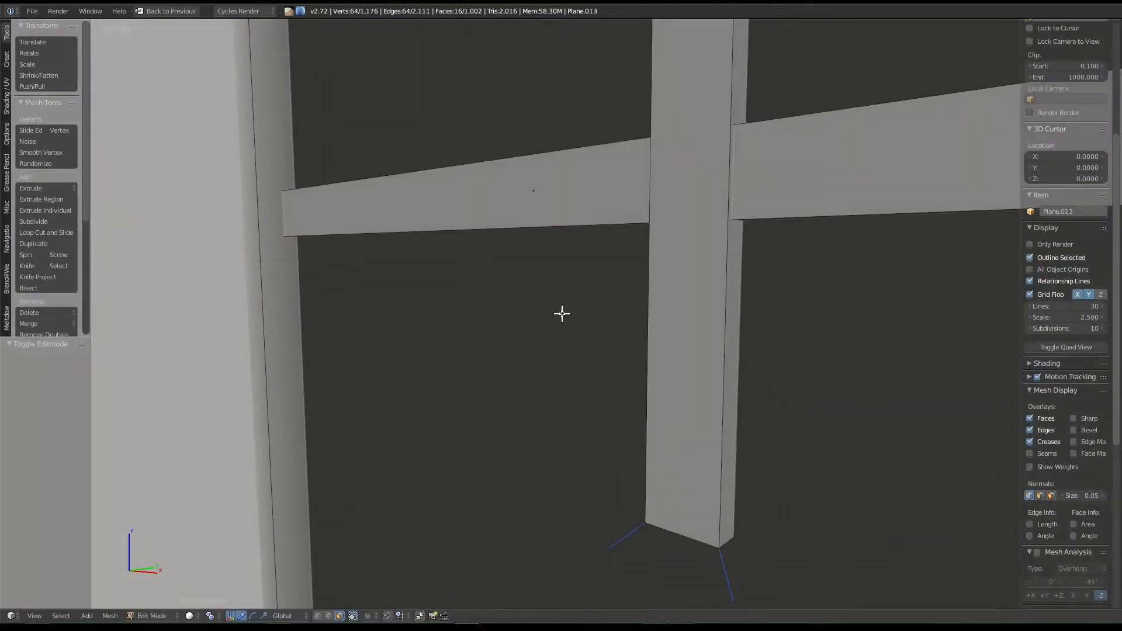
shift+right_click(674, 167)
shift+right_click(579, 219)
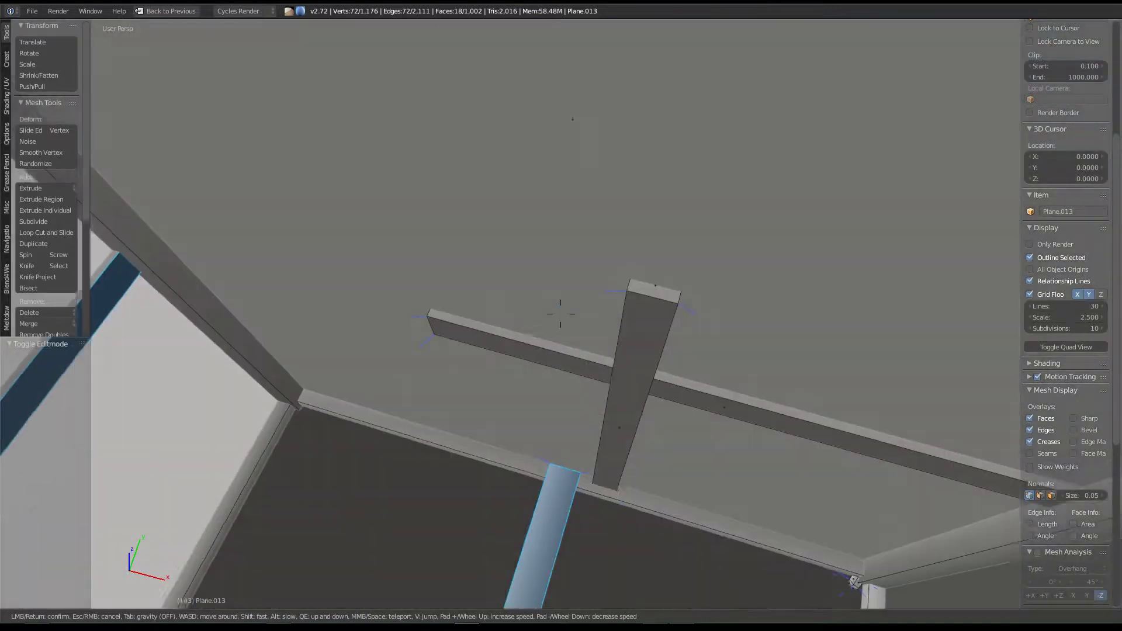
Step: Add the remaining upright and horizontal ceiling strips, then return to the overview
click(560, 313)
shift+right_click(637, 374)
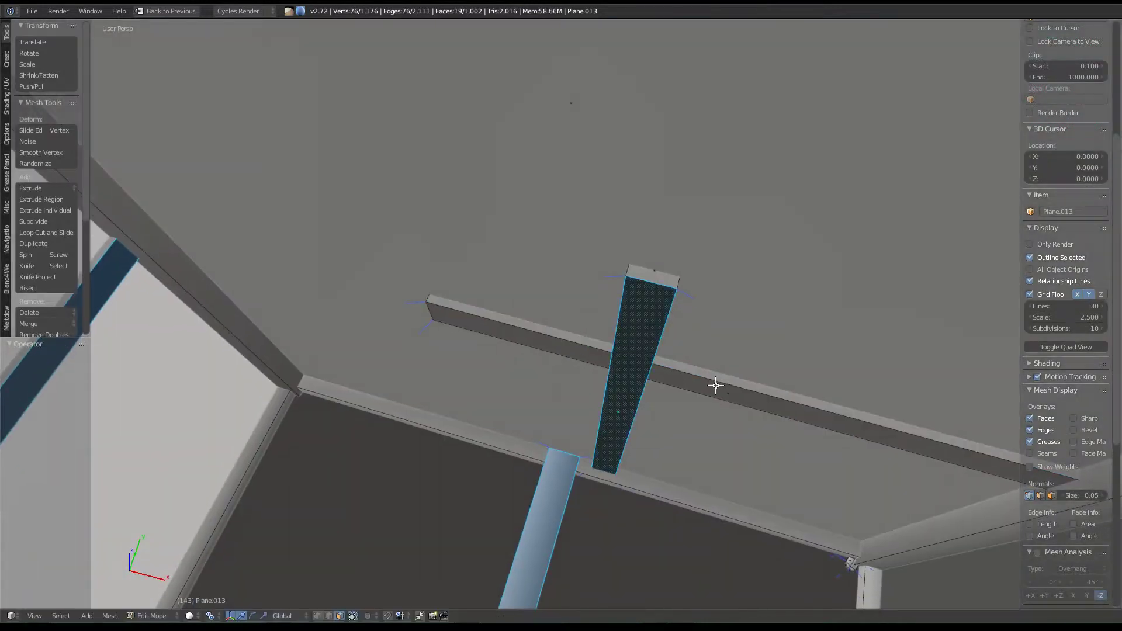
shift+right_click(707, 380)
key(shift+f)
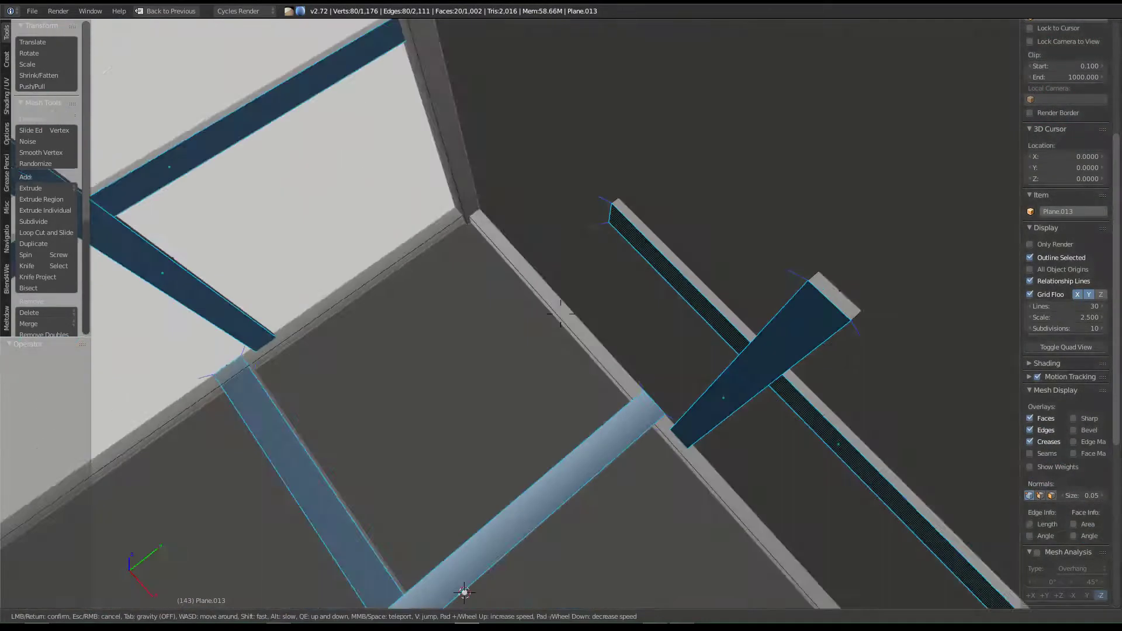
click(561, 299)
key(Escape)
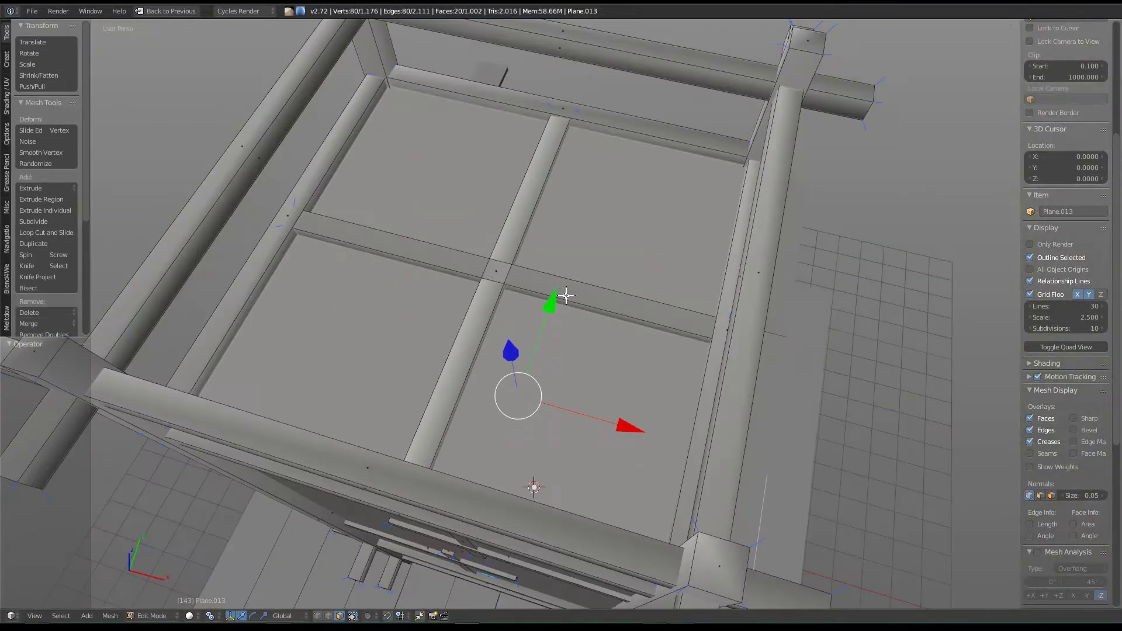
Step: Check the inlay selection in wireframe from several angles, then return to solid shading
key(z)
mouse_move(565, 295)
middle_down()
mouse_move(380, 372)
mouse_move(633, 358)
mouse_move(593, 313)
middle_up()
mouse_move(486, 374)
middle_down()
mouse_move(383, 343)
mouse_move(345, 381)
middle_up()
scroll(345, 381, down, 3)
mouse_move(358, 300)
middle_down()
mouse_move(444, 338)
mouse_move(514, 316)
mouse_move(606, 368)
mouse_move(467, 333)
mouse_move(766, 350)
mouse_move(417, 389)
mouse_move(401, 315)
mouse_move(546, 303)
mouse_move(647, 371)
mouse_move(454, 334)
middle_up()
key(z)
Step: Delete the selected cross-inlay faces from the panels
scroll(467, 334, up, 3)
scroll(454, 335, up, 3)
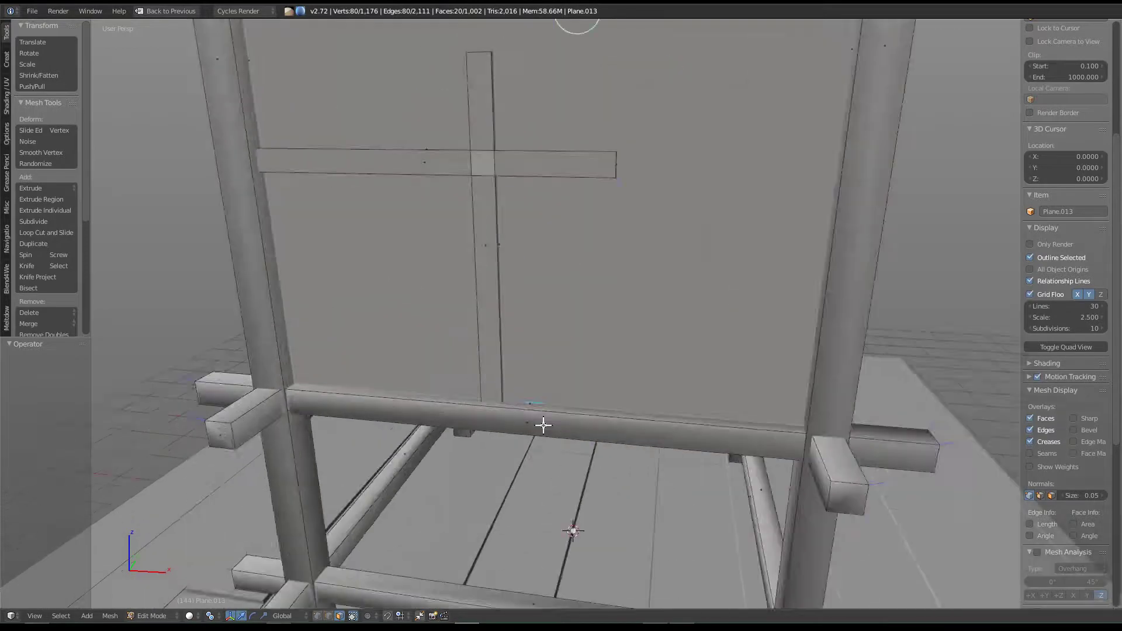
scroll(541, 426, up, 4)
scroll(518, 367, up, 1)
mouse_move(533, 401)
middle_down()
mouse_move(491, 387)
mouse_move(600, 270)
mouse_move(597, 212)
middle_up()
scroll(503, 367, down, 6)
scroll(600, 270, up, 5)
scroll(597, 212, down, 5)
key(x)
click(601, 193)
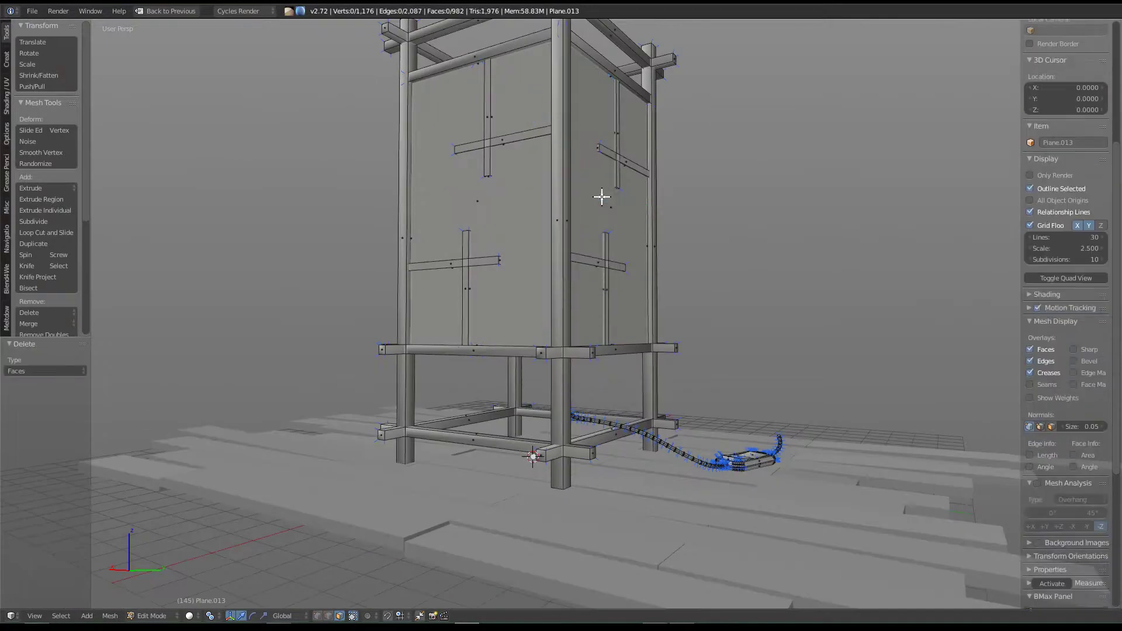
Step: Orbit to a wide side view of where the cable meets the plug
mouse_move(426, 207)
middle_down()
mouse_move(551, 248)
mouse_move(536, 343)
mouse_move(393, 359)
mouse_move(403, 306)
mouse_move(347, 375)
mouse_move(372, 410)
mouse_move(425, 310)
mouse_move(572, 373)
mouse_move(533, 346)
mouse_move(598, 355)
mouse_move(463, 251)
mouse_move(468, 272)
mouse_move(513, 288)
middle_up()
scroll(690, 288, up, 3)
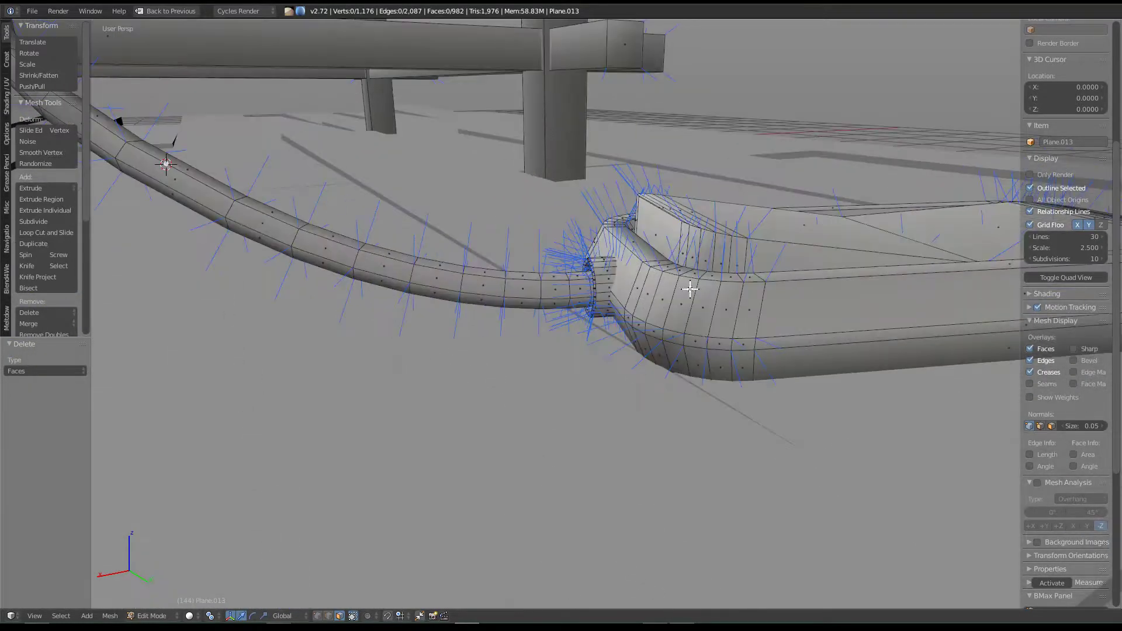
scroll(306, 259, down, 5)
mouse_move(292, 248)
middle_down()
mouse_move(486, 293)
mouse_move(477, 250)
mouse_move(440, 267)
mouse_move(500, 210)
mouse_move(528, 372)
middle_up()
Step: Switch back to Object Mode and orbit out to a wide view of the frame
key(Tab)
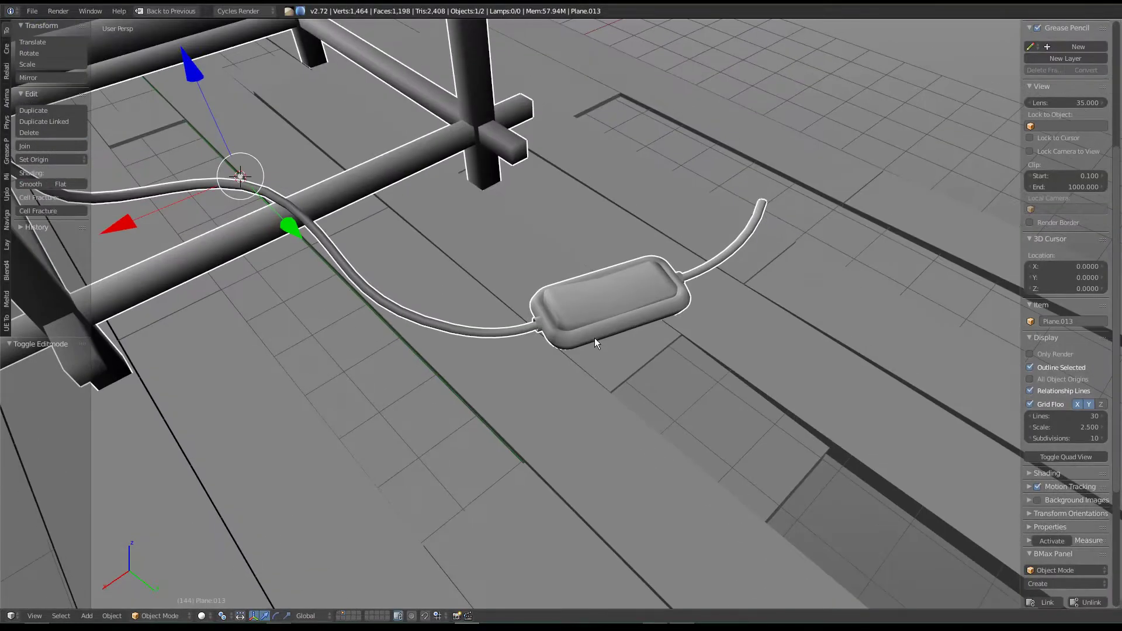
scroll(595, 337, up, 1)
scroll(596, 325, up, 2)
mouse_move(664, 339)
middle_down()
mouse_move(836, 321)
mouse_move(813, 344)
middle_up()
scroll(656, 479, down, 3)
mouse_move(657, 478)
middle_down()
mouse_move(672, 446)
mouse_move(662, 441)
mouse_move(836, 446)
mouse_move(590, 422)
mouse_move(658, 370)
middle_up()
scroll(835, 446, down, 3)
Step: Deselect everything, select the joined tower Plane.013, and view it from a low, flat angle
key(a)
mouse_move(806, 368)
middle_down()
mouse_move(656, 476)
mouse_move(520, 430)
mouse_move(555, 416)
middle_up()
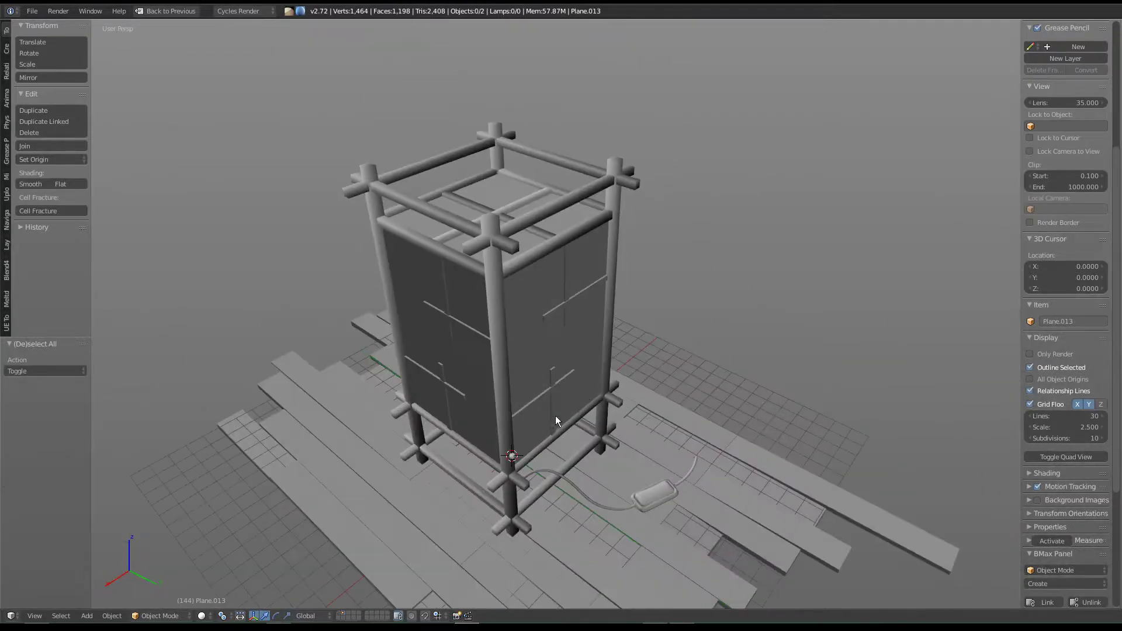
right_click(580, 359)
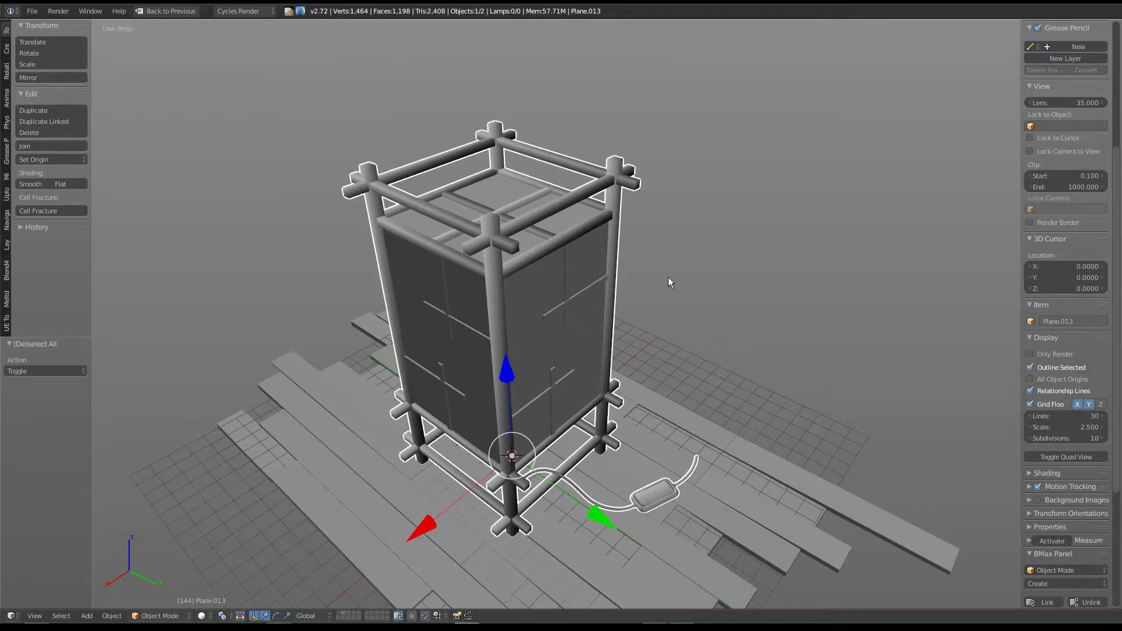
shift+middle_drag(586, 405, 588, 384)
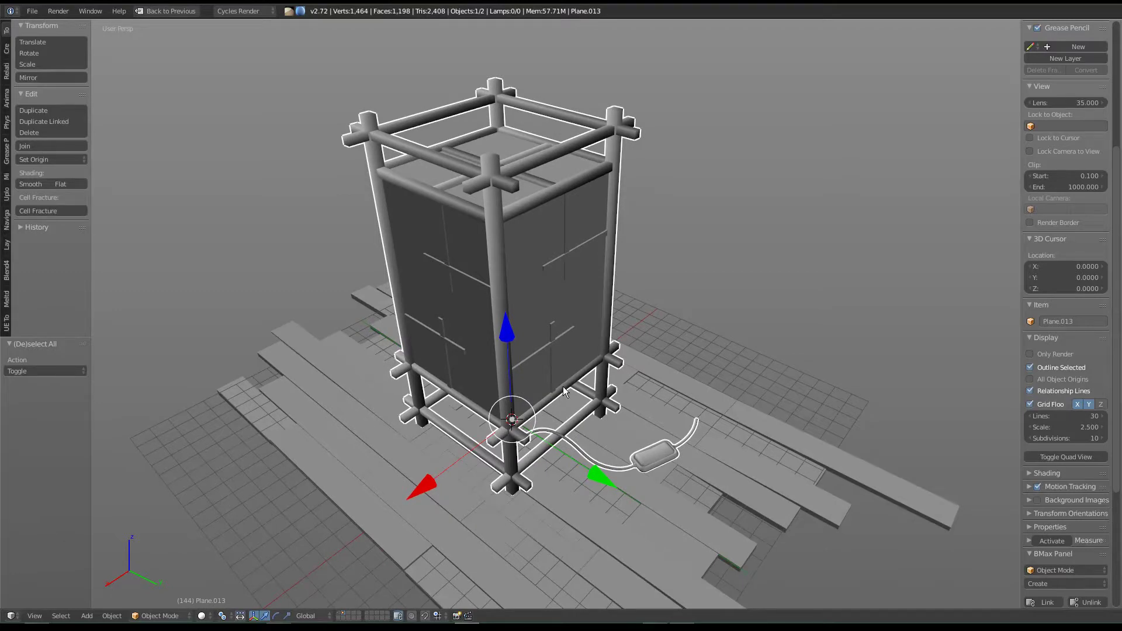
middle_drag(576, 248, 555, 253)
mouse_move(593, 413)
middle_down()
mouse_move(598, 306)
mouse_move(640, 411)
middle_up()
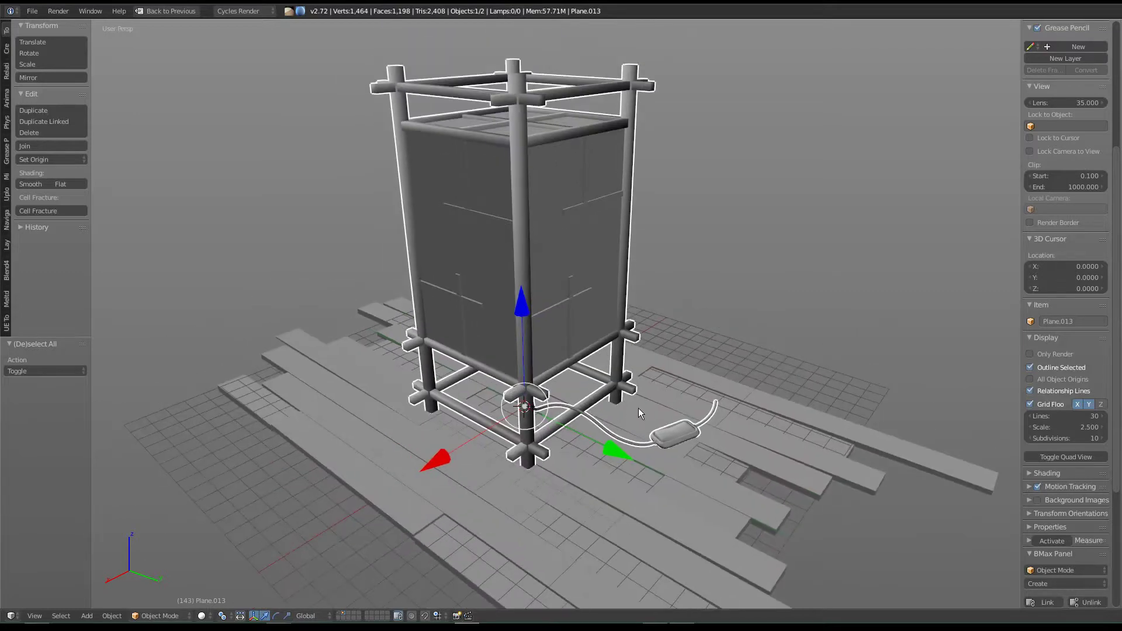
key(Tab)
key(a)
key(a)
key(a)
key(ctrl+t)
mouse_move(617, 303)
middle_down()
mouse_move(541, 324)
mouse_move(543, 334)
middle_up()
middle_drag(423, 369, 400, 370)
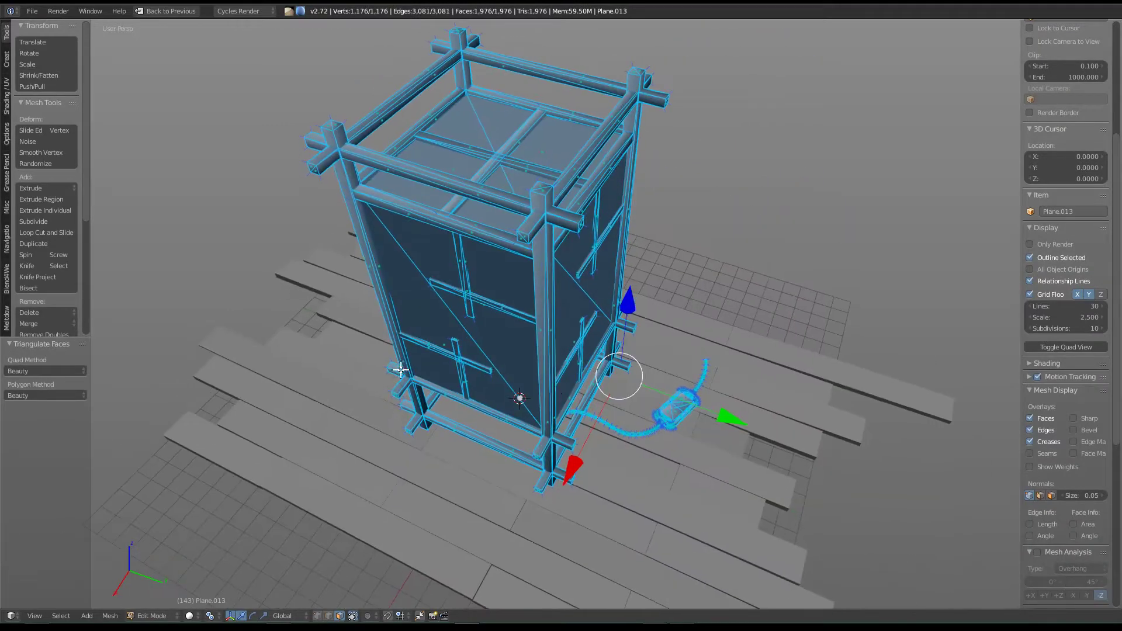
mouse_move(640, 408)
middle_down()
mouse_move(566, 342)
mouse_move(554, 273)
mouse_move(583, 295)
middle_up()
scroll(543, 267, up, 4)
key(ctrl+z)
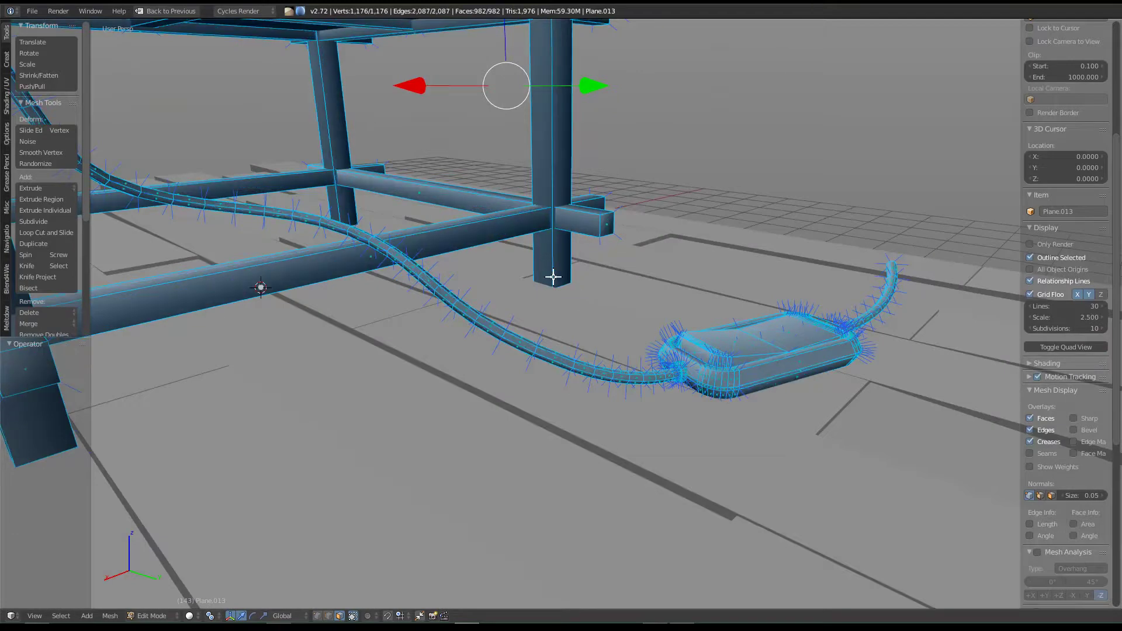
scroll(552, 276, down, 5)
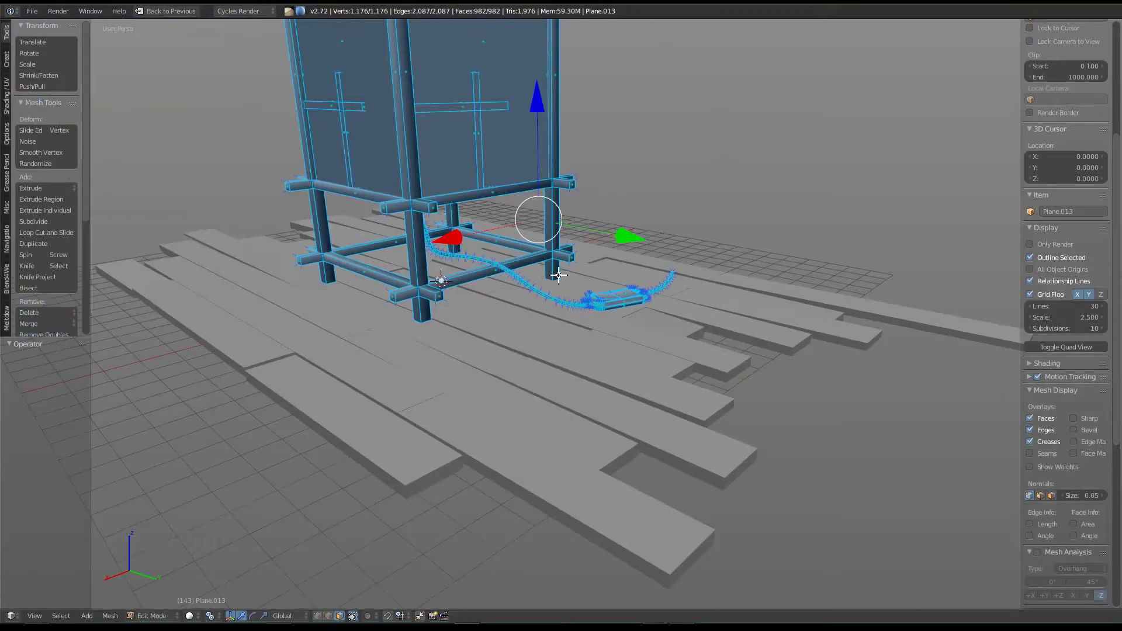
scroll(491, 292, down, 2)
scroll(643, 333, up, 3)
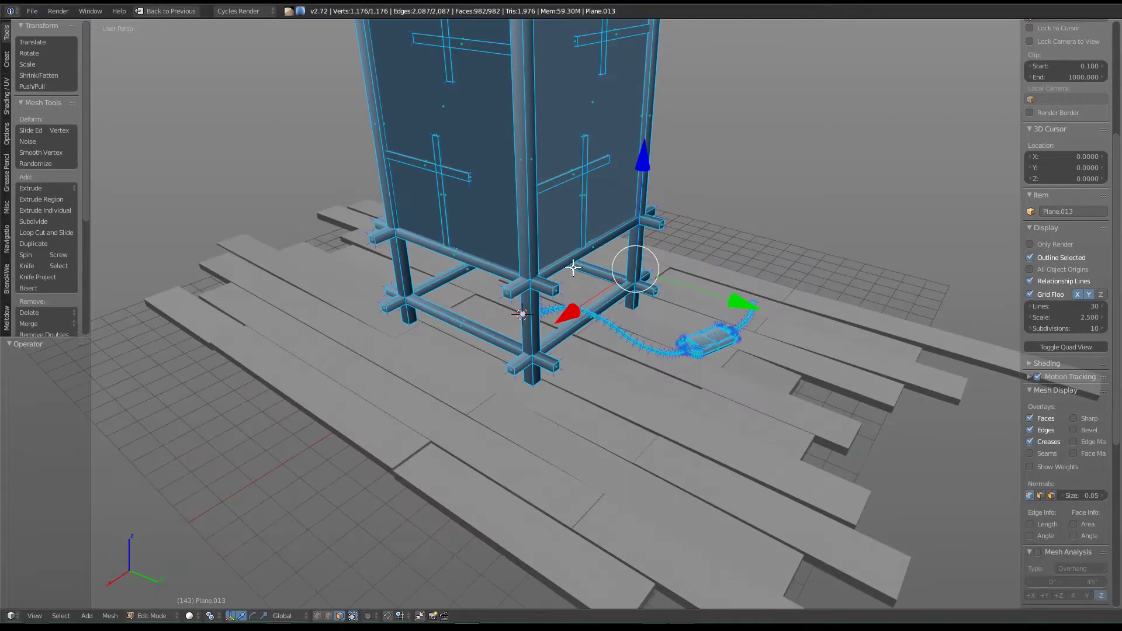
middle_drag(672, 376, 659, 374)
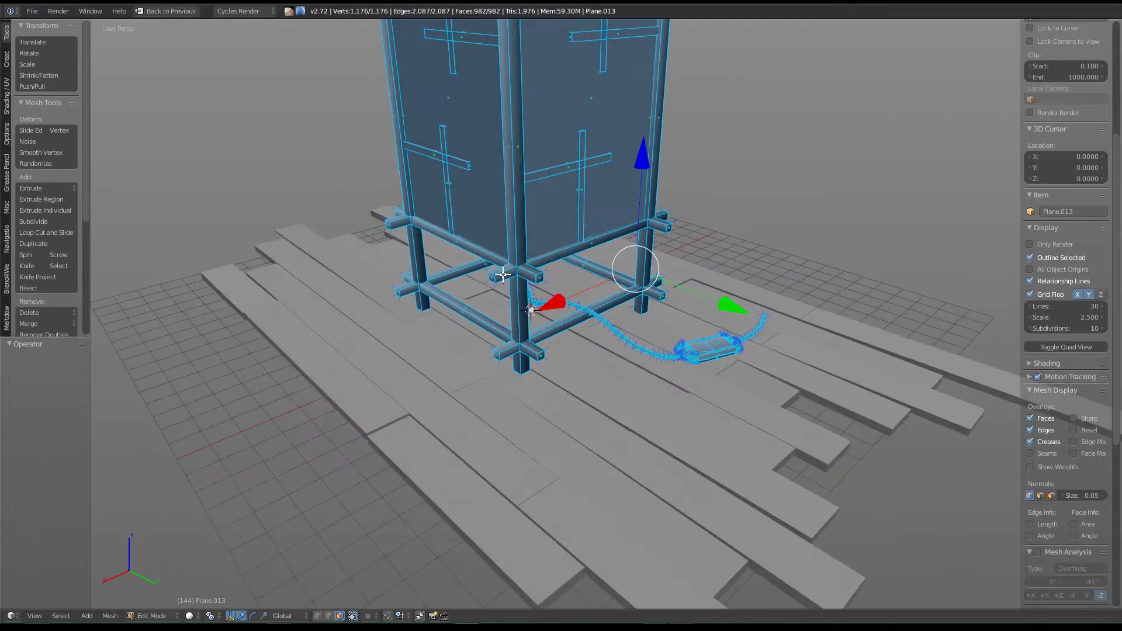
right_click(503, 269)
key(g)
click(511, 274)
scroll(701, 330, up, 3)
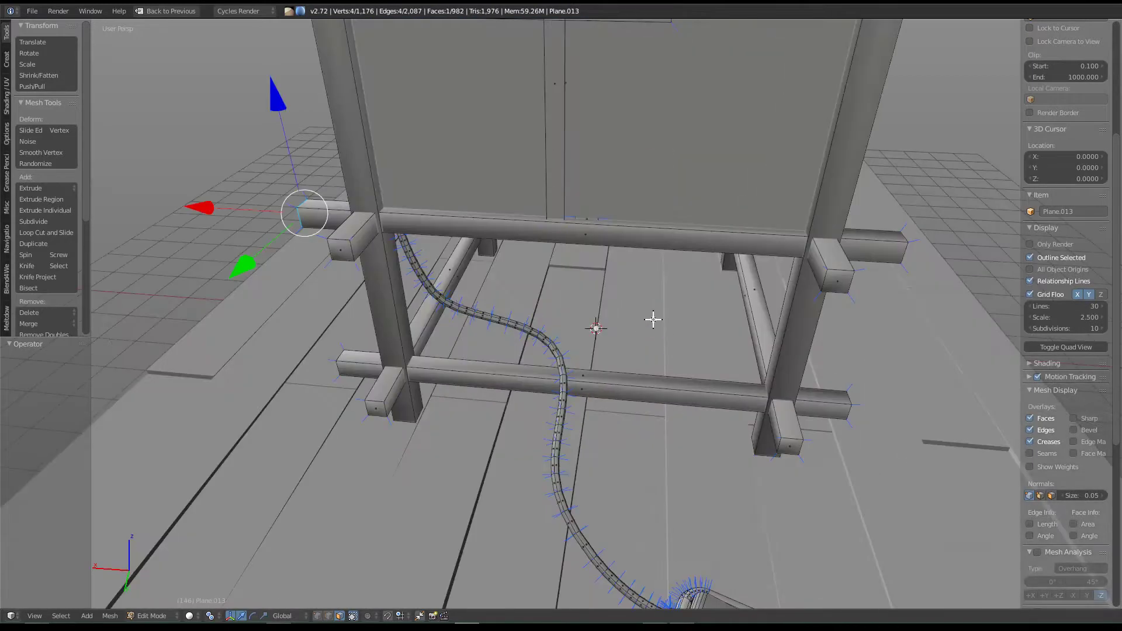
scroll(643, 319, down, 3)
scroll(591, 390, down, 4)
mouse_move(591, 390)
middle_down()
mouse_move(573, 336)
mouse_move(580, 305)
mouse_move(447, 339)
mouse_move(679, 319)
mouse_move(807, 330)
mouse_move(685, 347)
mouse_move(769, 340)
mouse_move(665, 299)
mouse_move(668, 325)
middle_up()
scroll(575, 386, up, 3)
key(Tab)
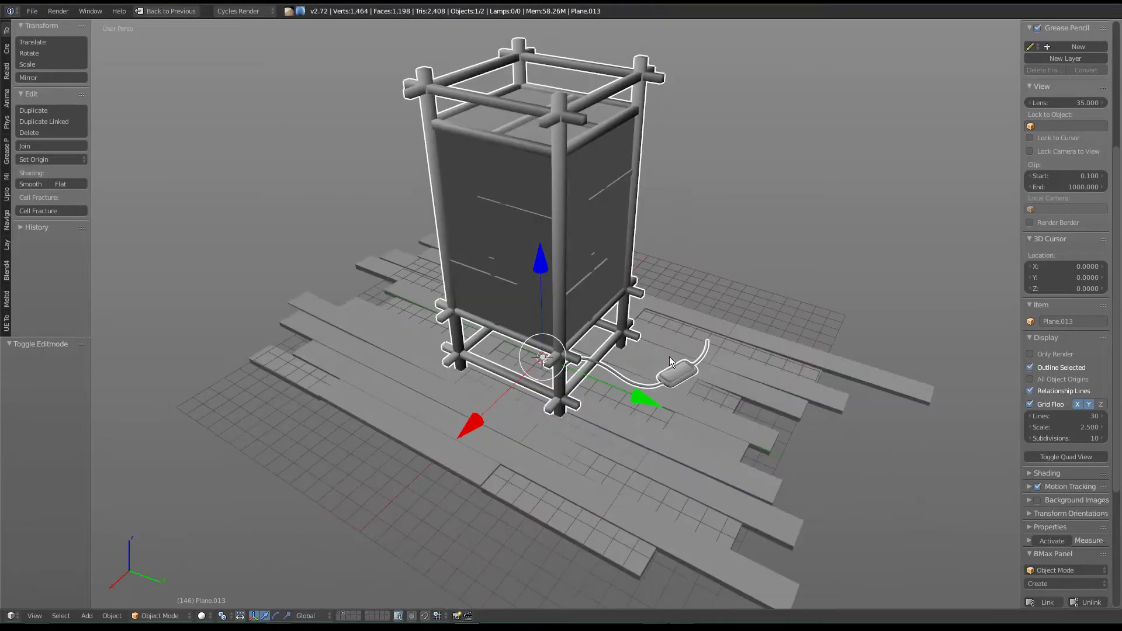